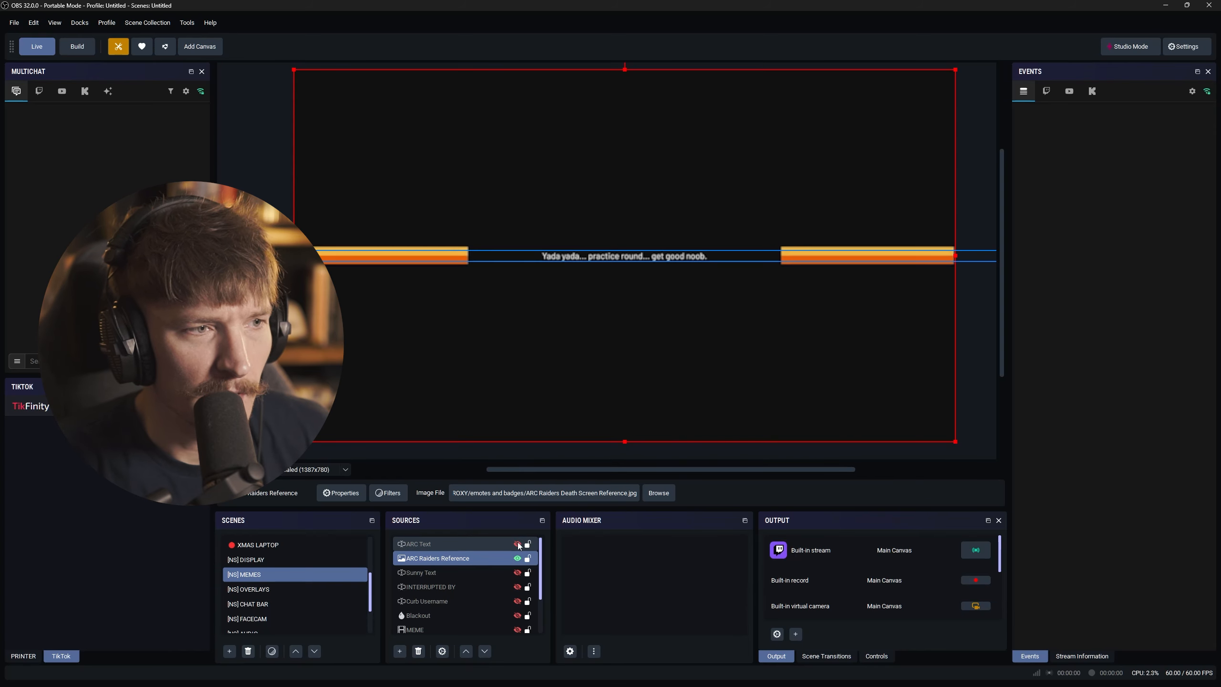
Step: Make the ARC Text source visible in the [NS] MEMES scene and review its transform settings
{"action": "left_click", "coordinate": [517, 544]}
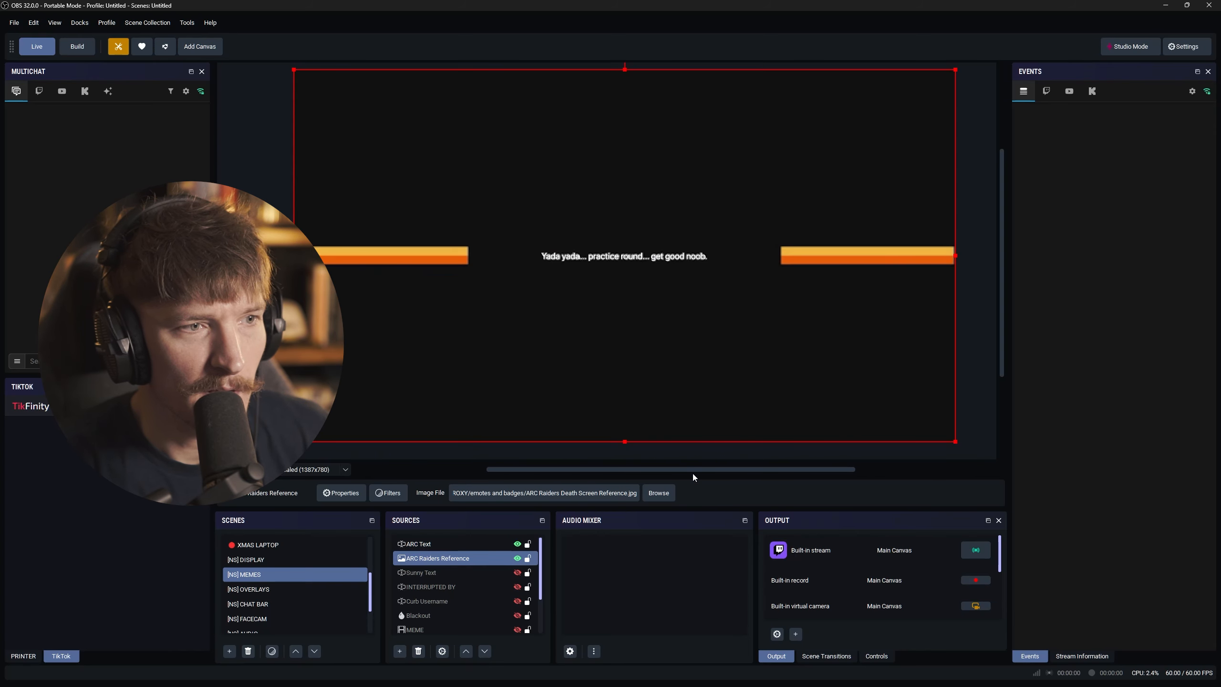
{"action": "left_click", "coordinate": [462, 544]}
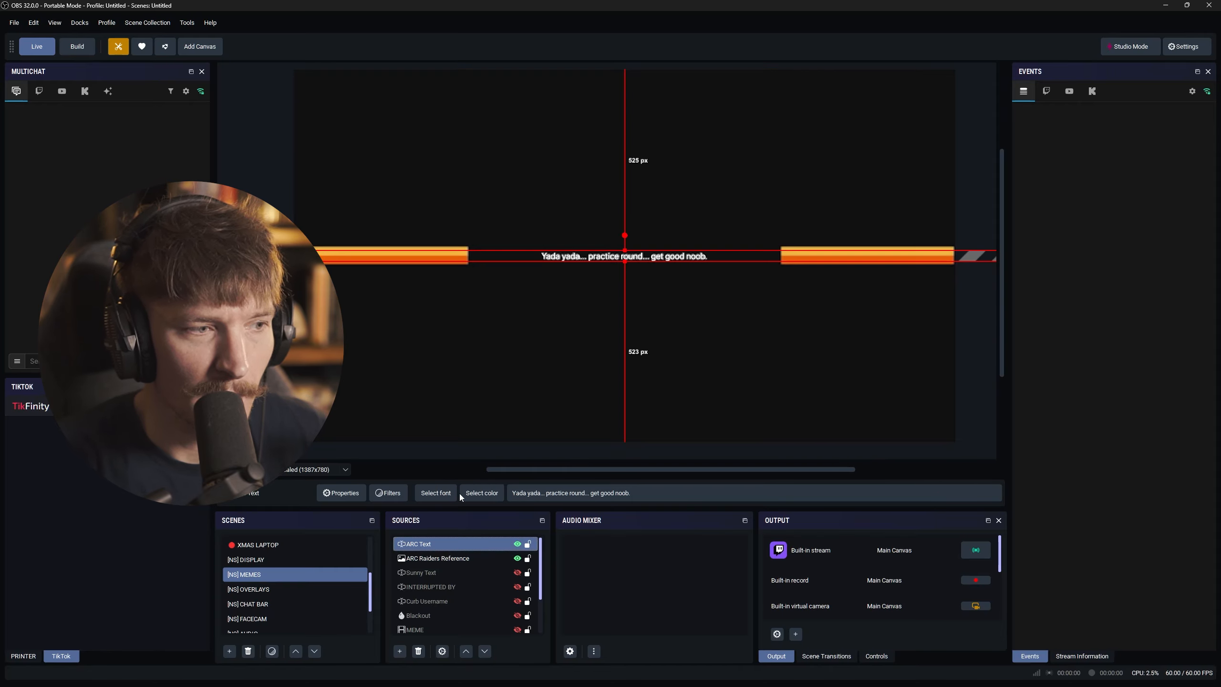
{"action": "right_click", "coordinate": [470, 542]}
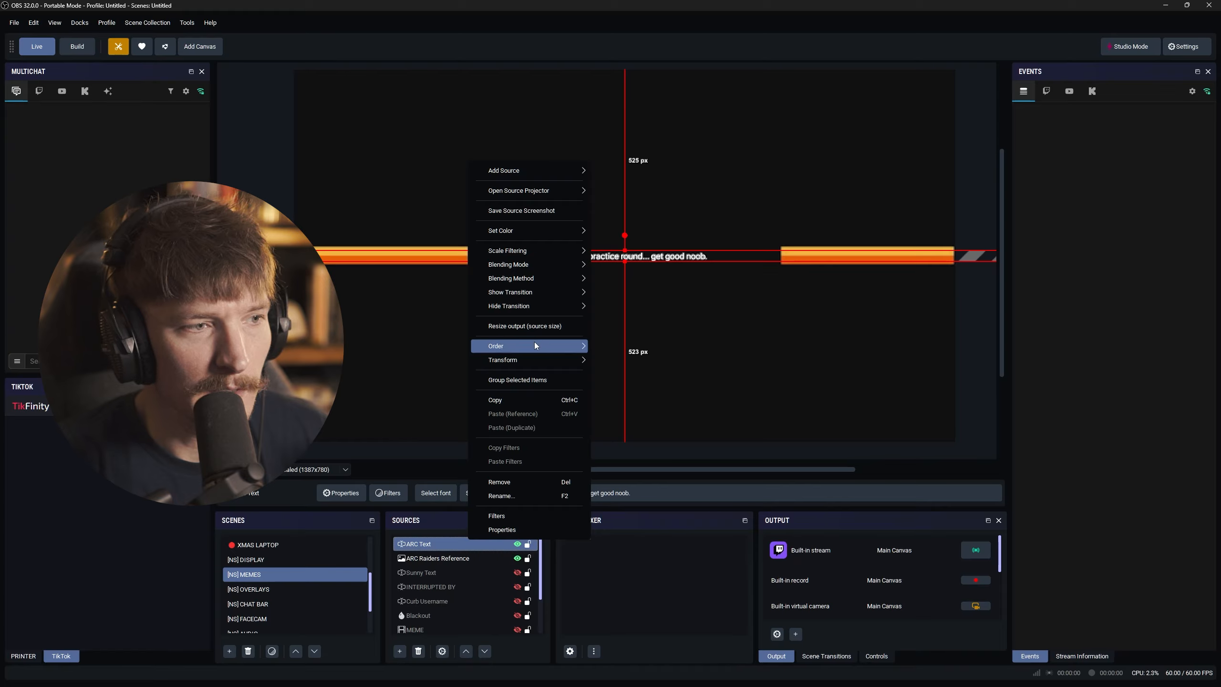
{"action": "mouse_move", "coordinate": [536, 367]}
{"action": "left_click", "coordinate": [617, 365]}
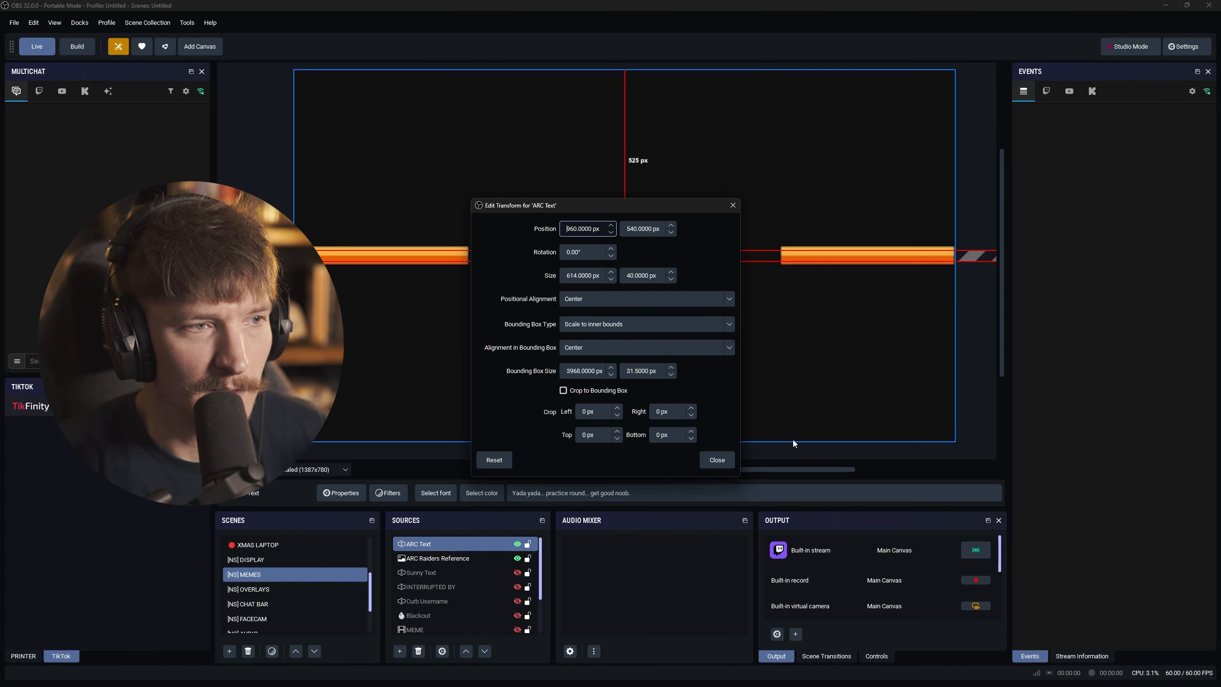
{"action": "left_click_drag", "start_coordinate": [660, 204], "coordinate": [698, 153]}
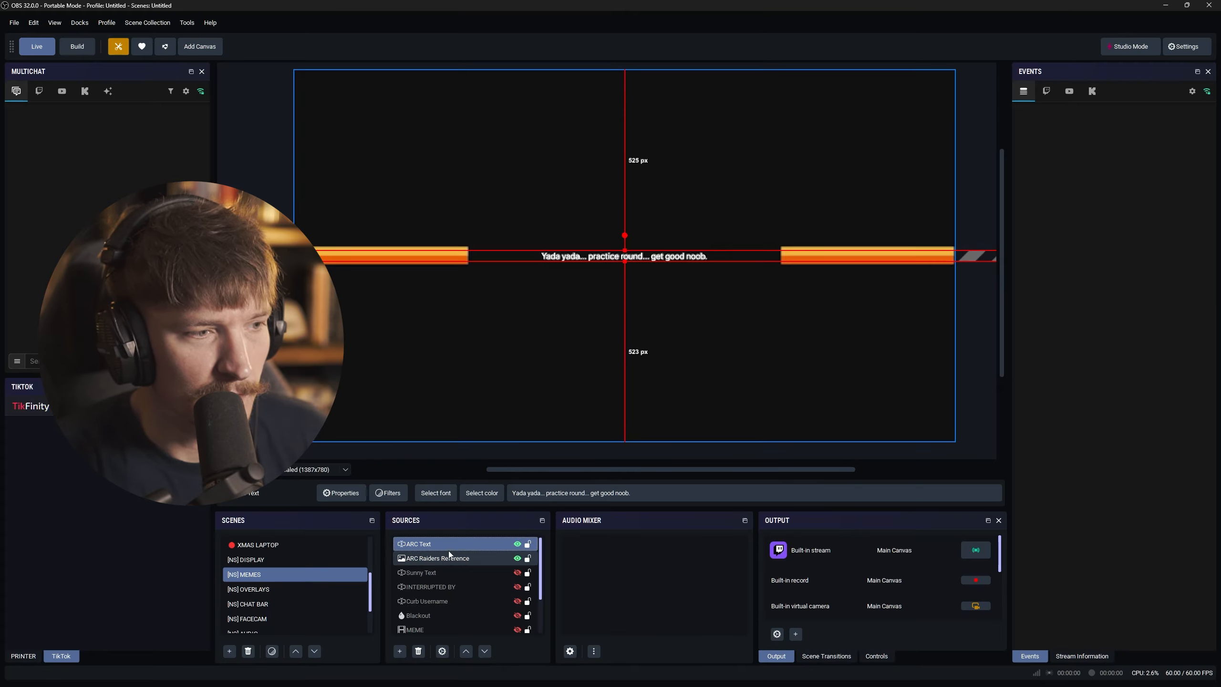
Step: Change the ARC Text source's font style to SF Pro Display Regular
{"action": "double_click", "coordinate": [433, 545]}
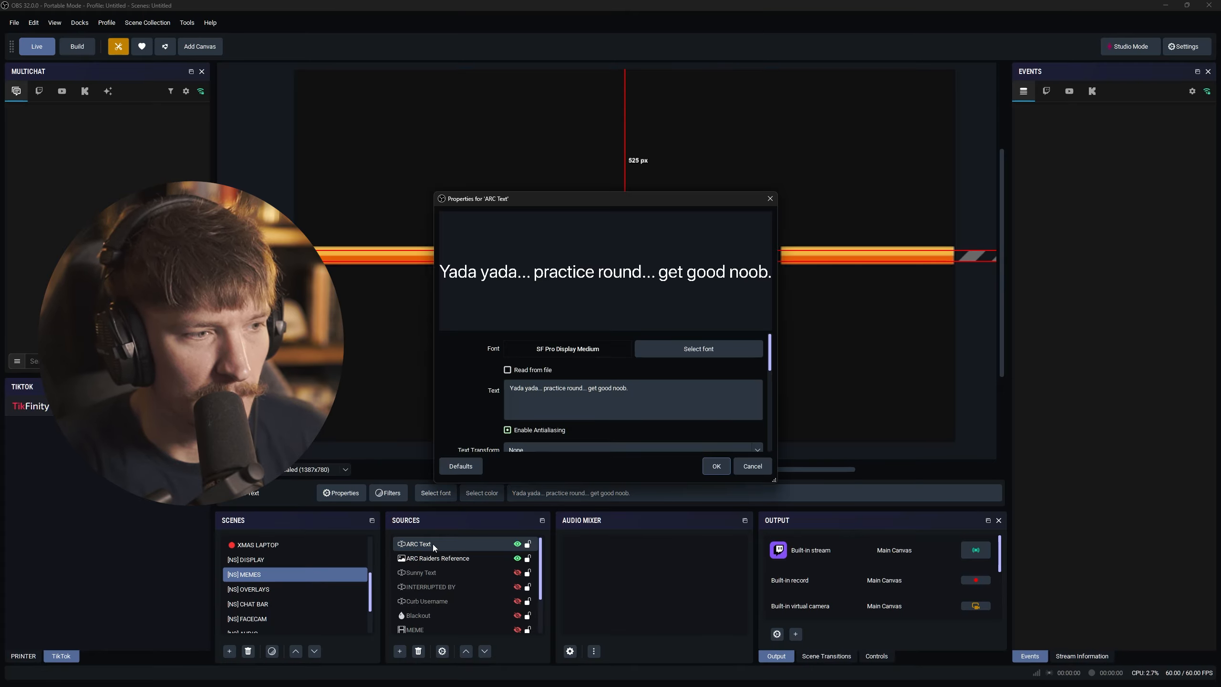
{"action": "left_click_drag", "start_coordinate": [649, 201], "coordinate": [658, 109]}
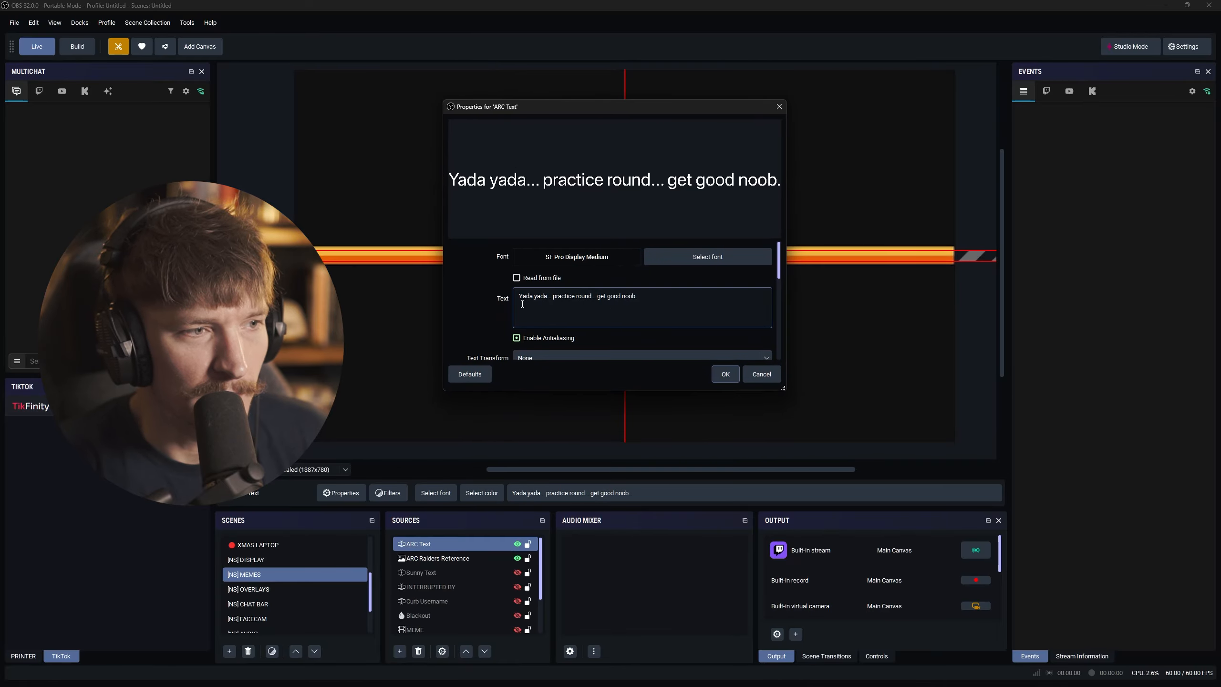
{"action": "scroll", "coordinate": [484, 304], "scroll_direction": "down", "scroll_amount": 3}
{"action": "scroll", "coordinate": [484, 303], "scroll_direction": "up", "scroll_amount": 3}
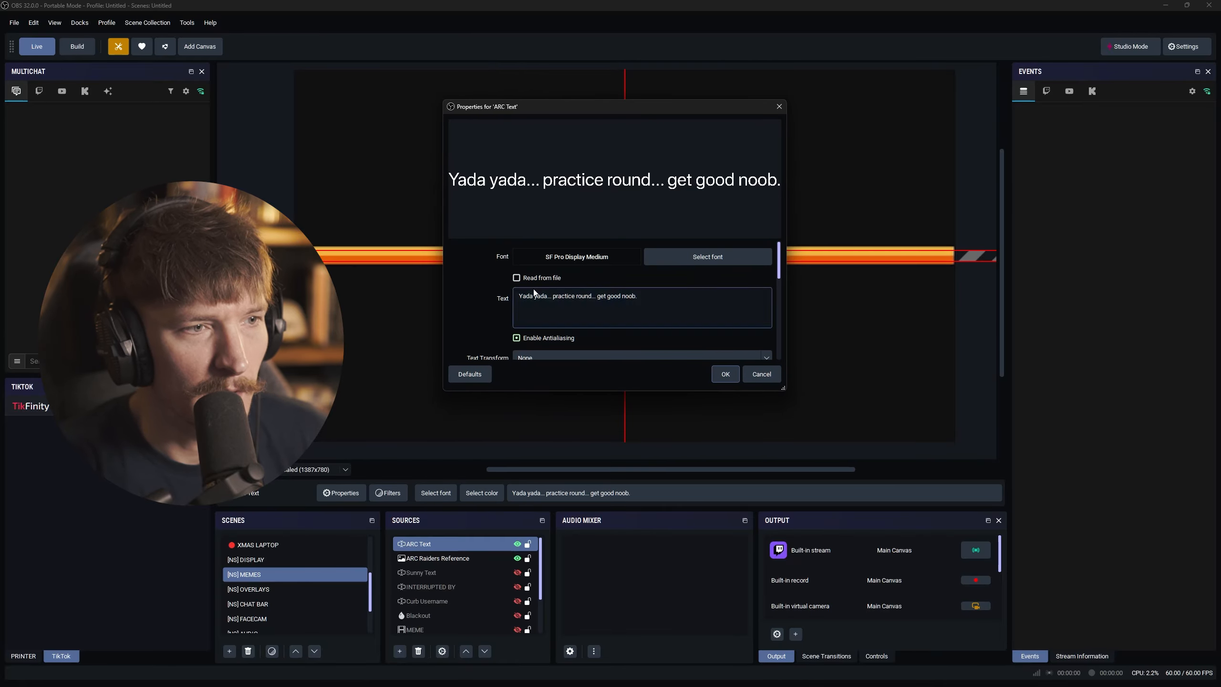
{"action": "left_click", "coordinate": [698, 255]}
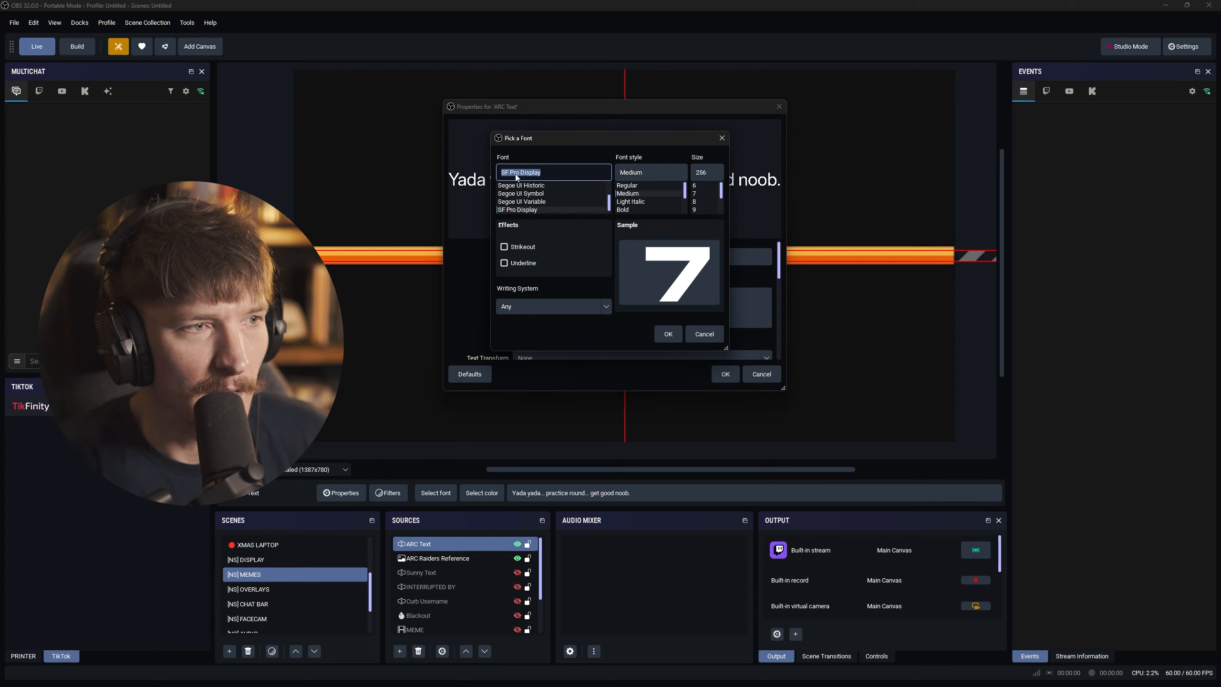
{"action": "left_click", "coordinate": [629, 185]}
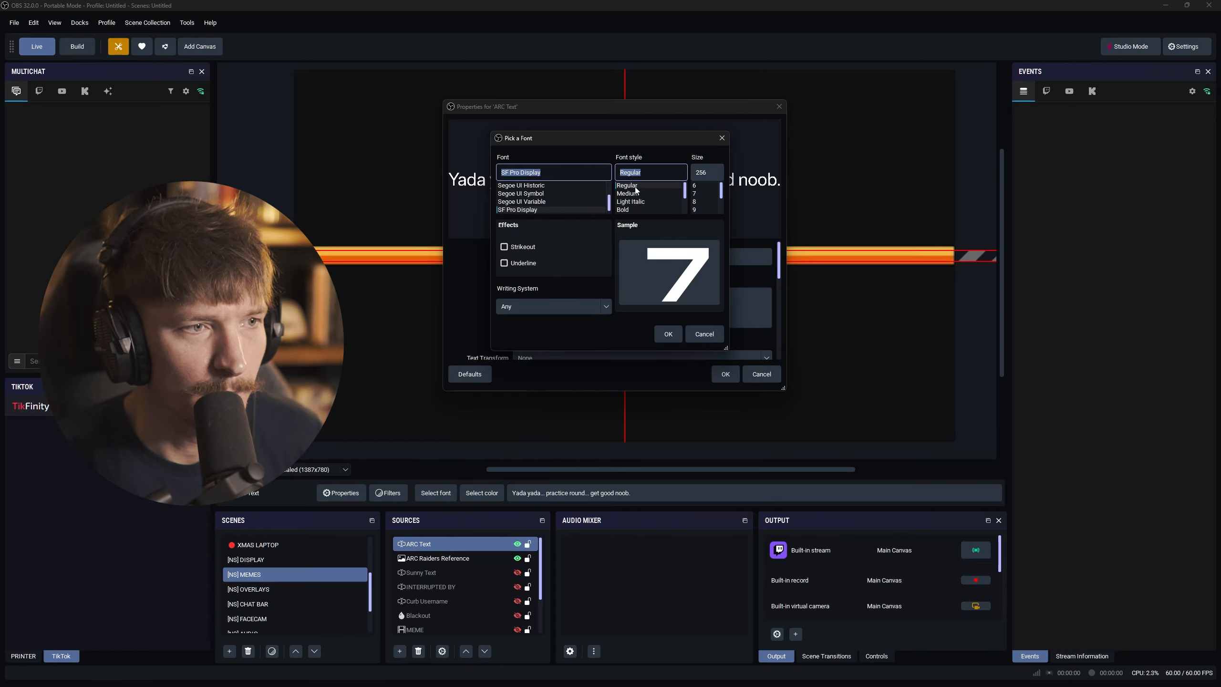
{"action": "left_click", "coordinate": [668, 334]}
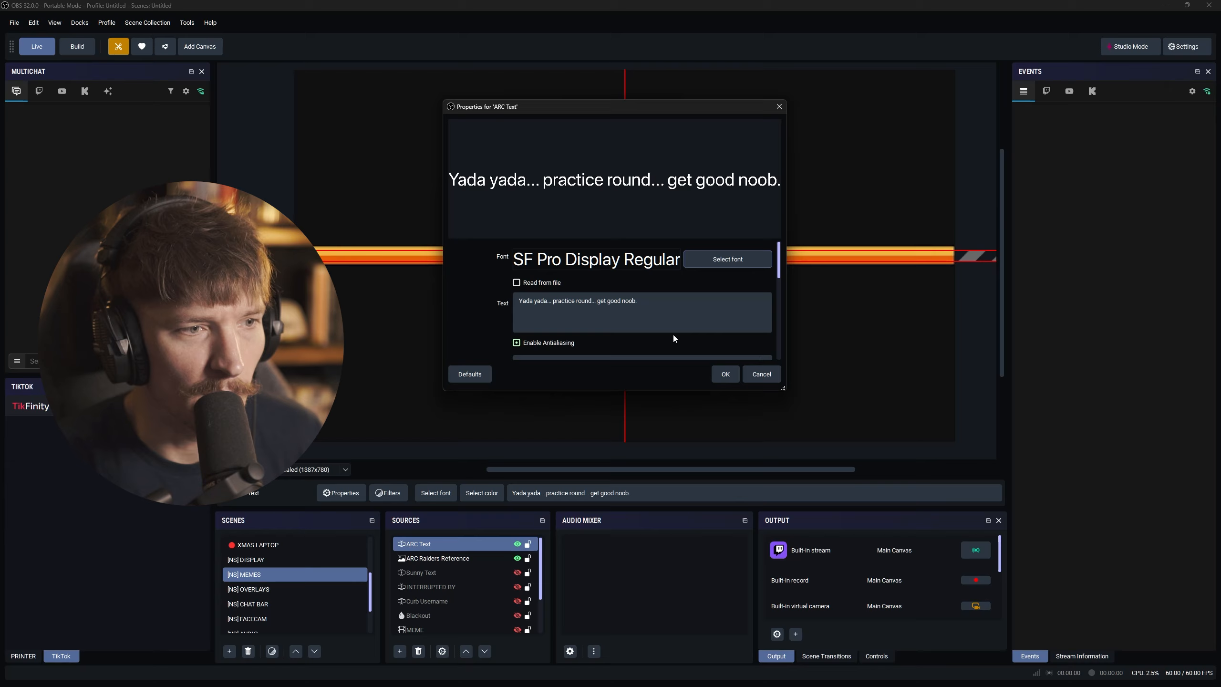
{"action": "left_click", "coordinate": [724, 375]}
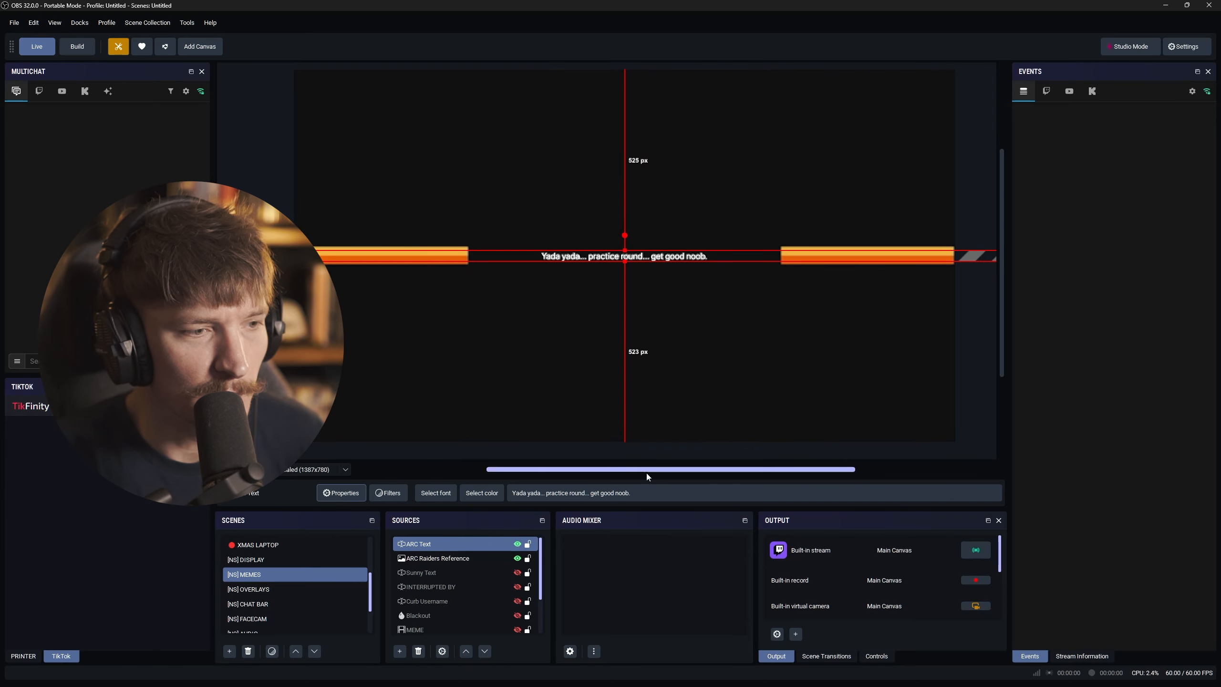
Step: Set the ARC Text source's bounding box width to 900 px in its transform settings
{"action": "left_click", "coordinate": [456, 544]}
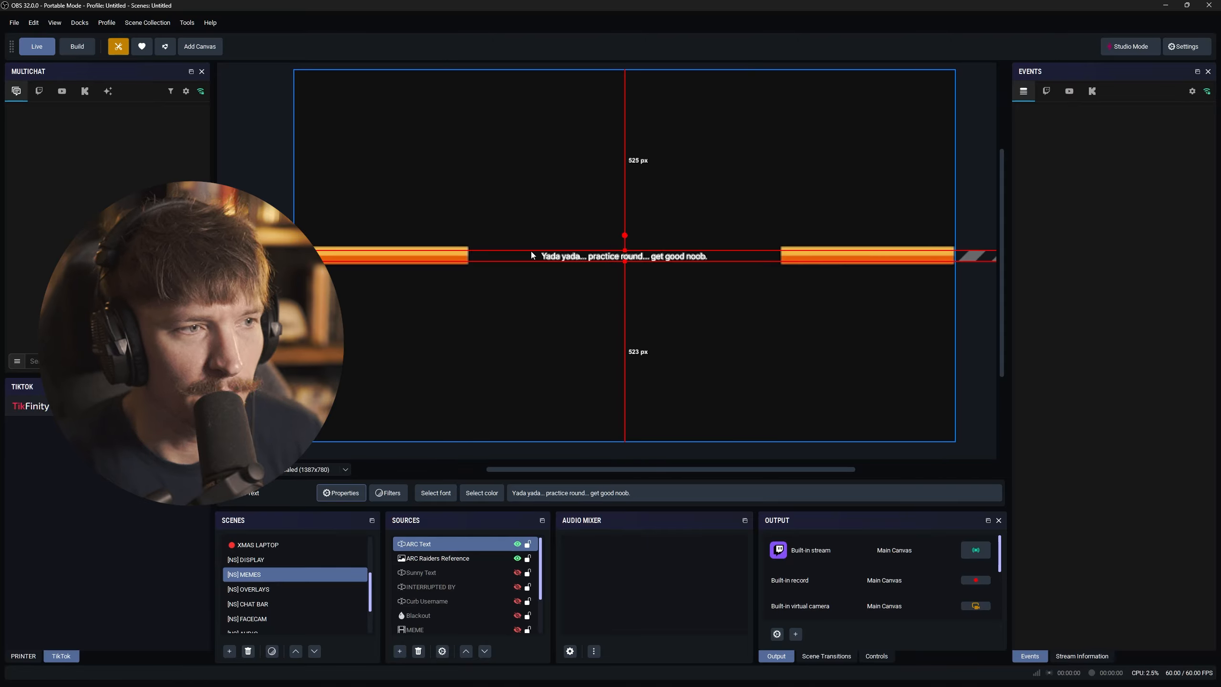
{"action": "right_click", "coordinate": [450, 544]}
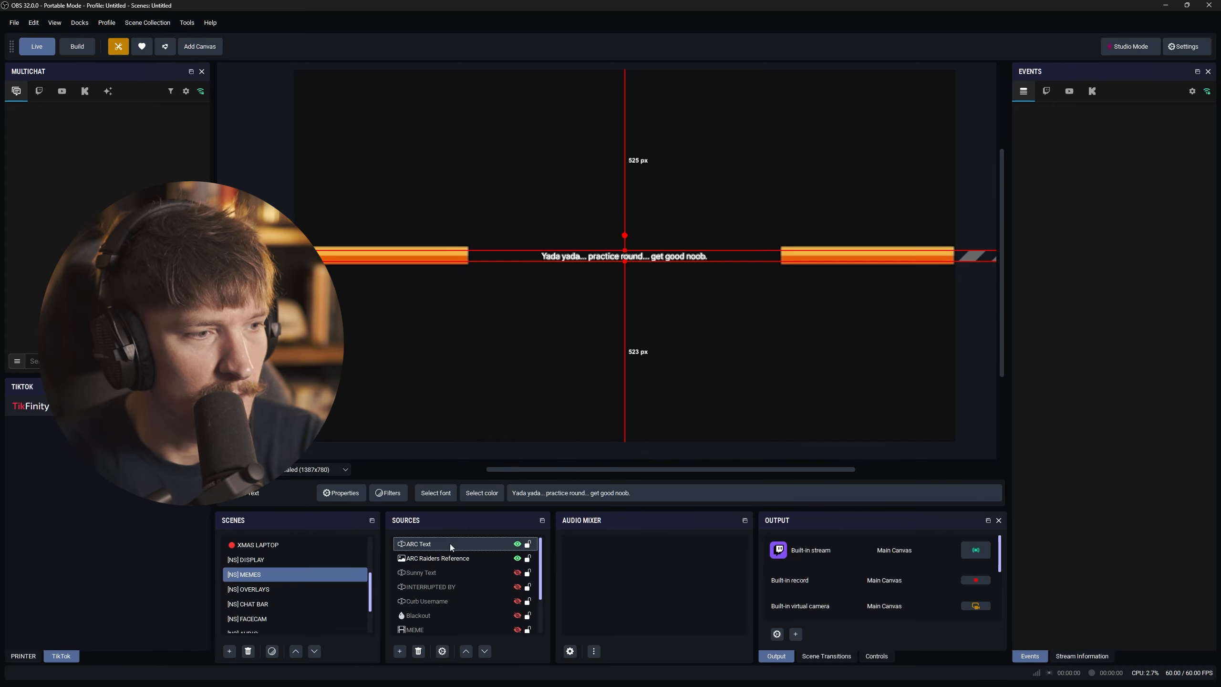
{"action": "mouse_move", "coordinate": [513, 361]}
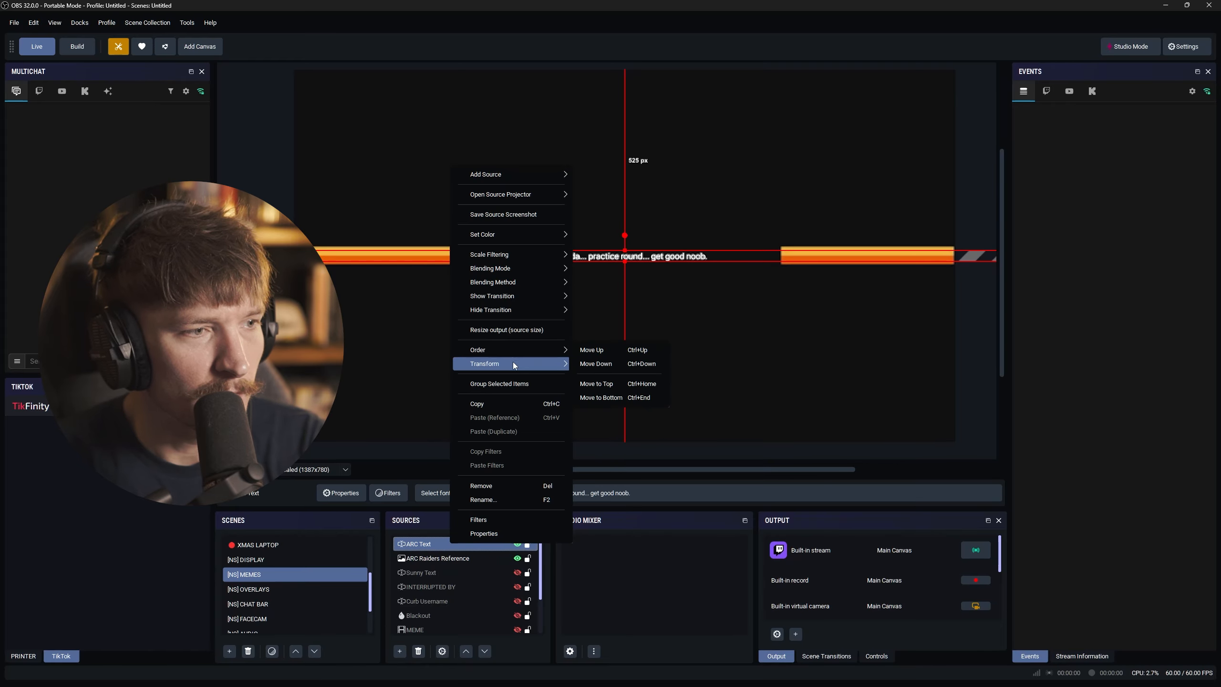
{"action": "left_click", "coordinate": [608, 362]}
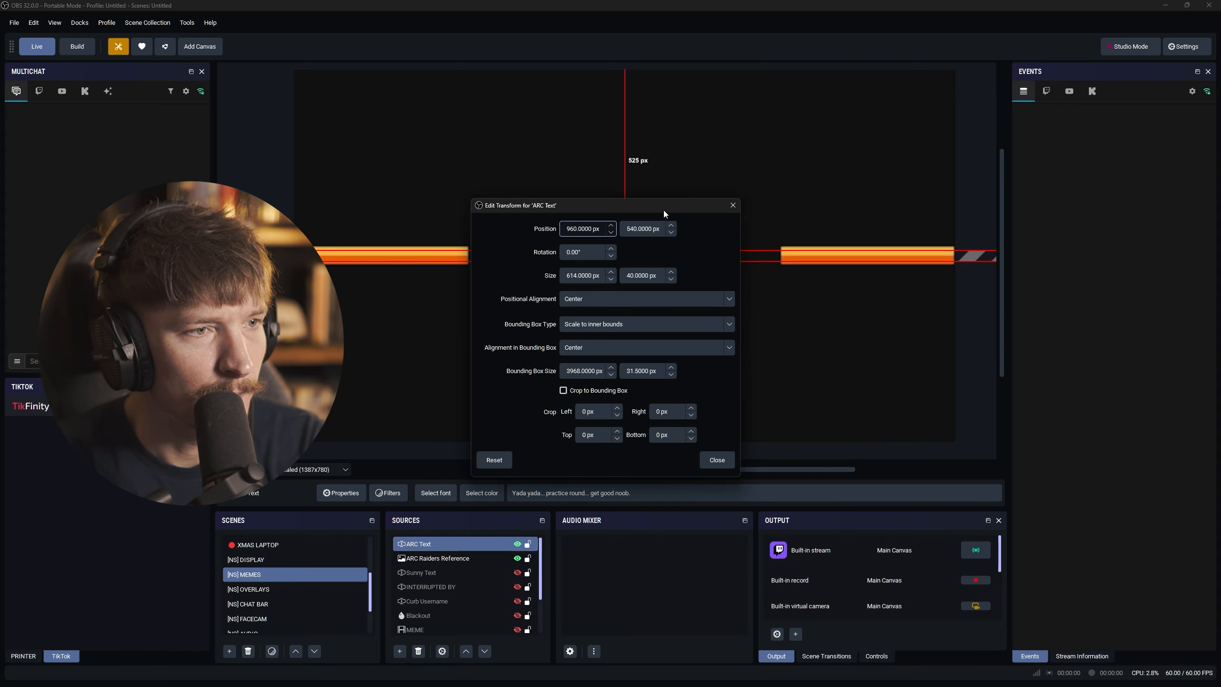
{"action": "left_click_drag", "start_coordinate": [664, 211], "coordinate": [865, 287]}
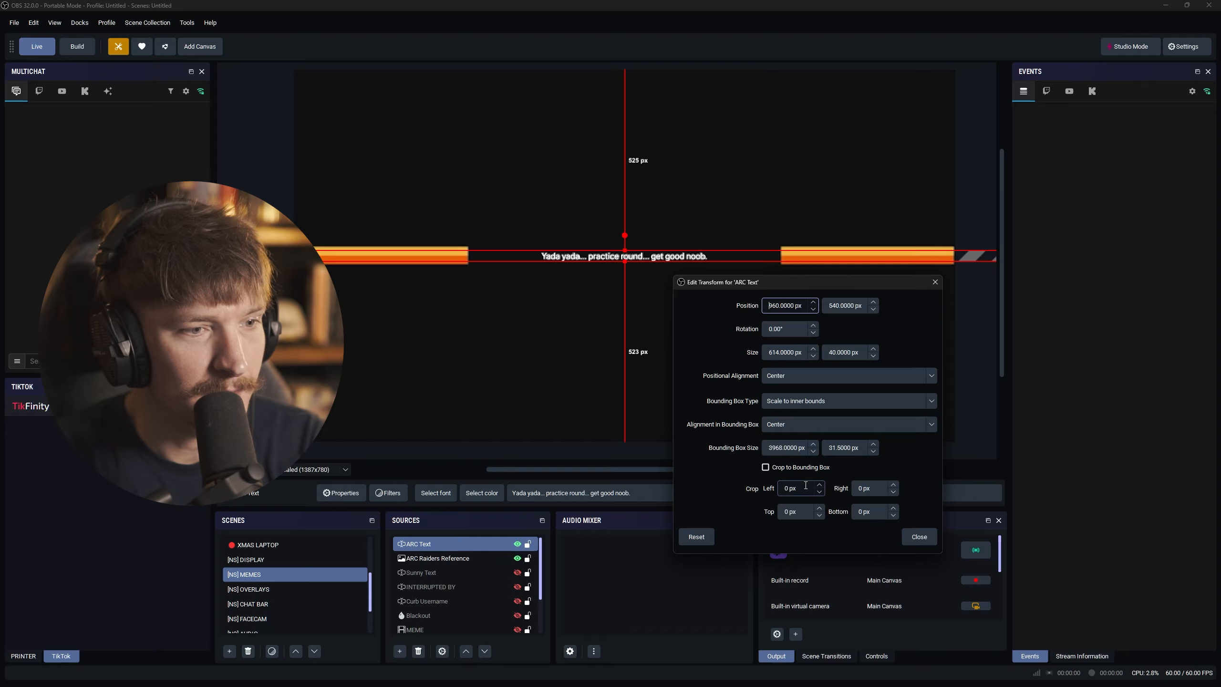
{"action": "triple_click", "coordinate": [769, 448]}
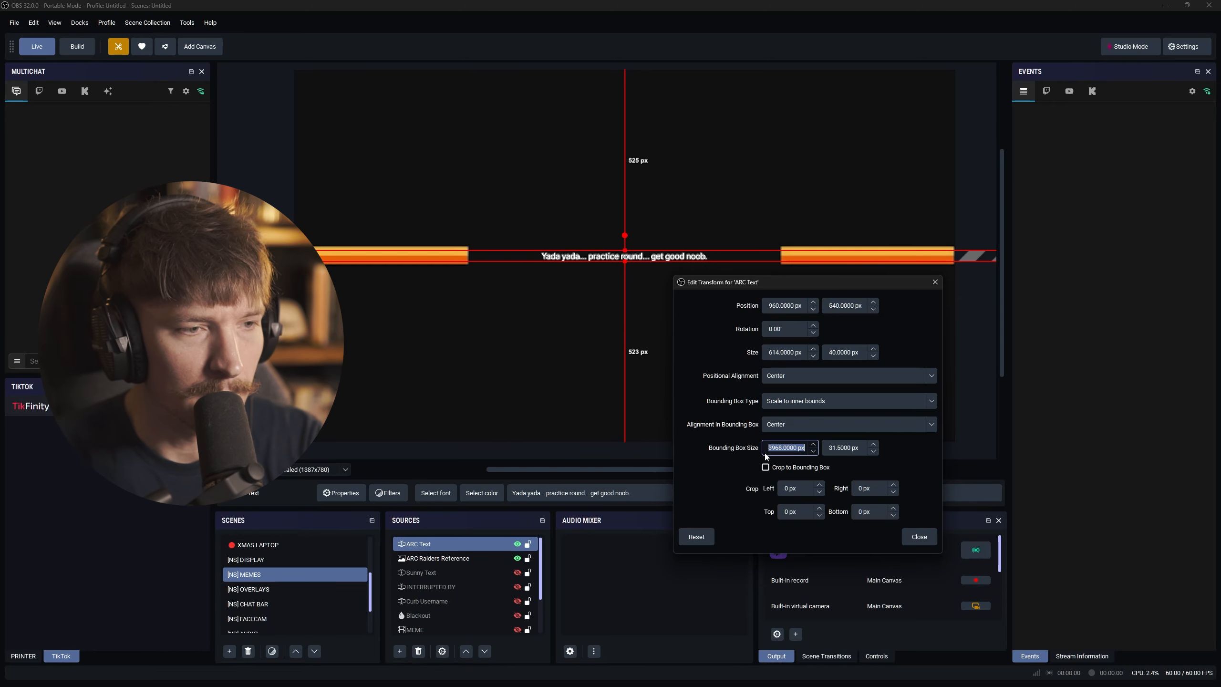
{"action": "type", "text": "1400"}
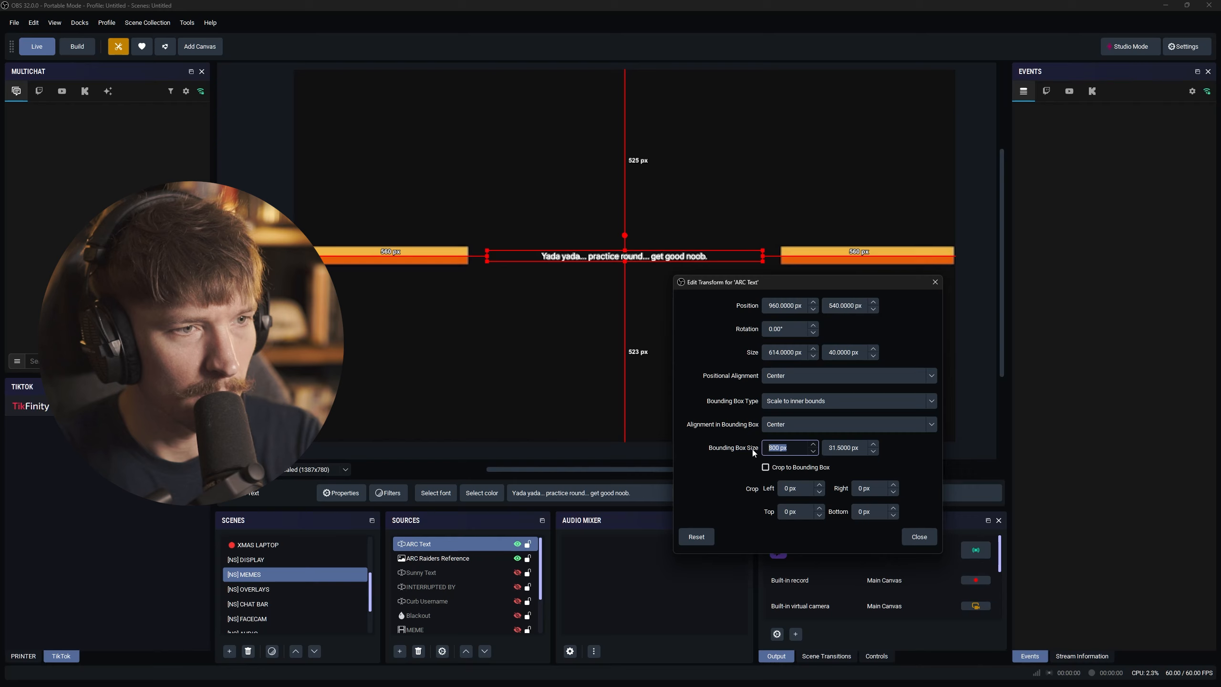
{"action": "type", "text": "900"}
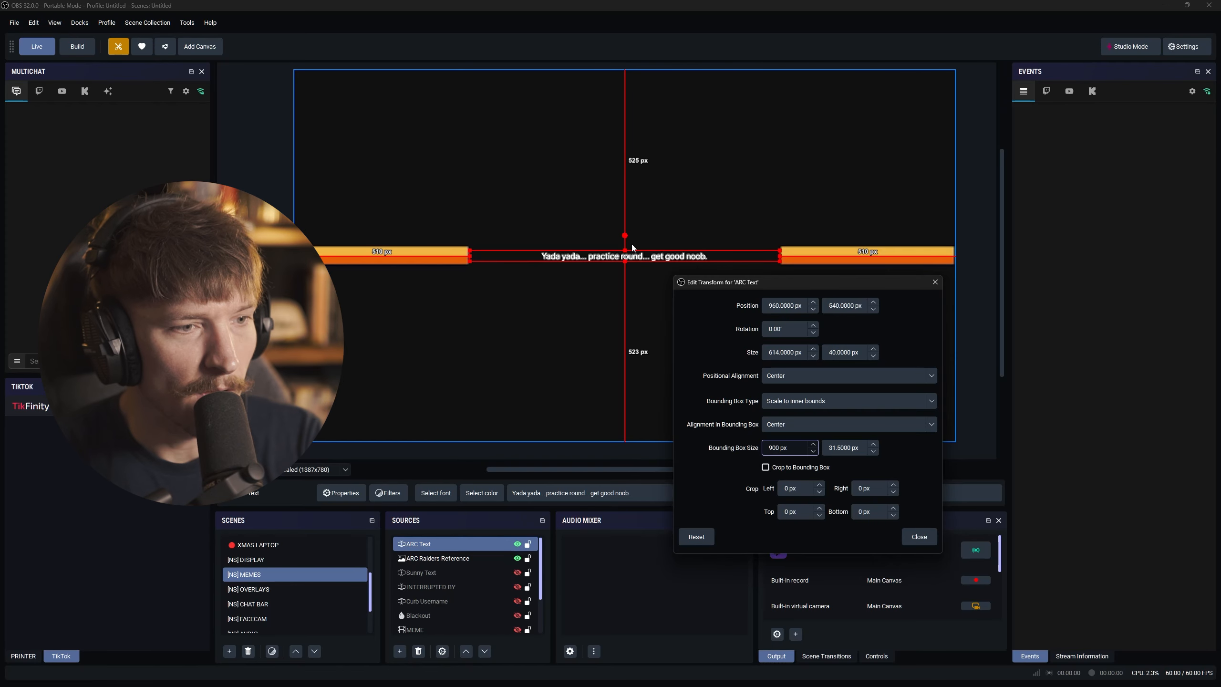
{"action": "left_click", "coordinate": [921, 538]}
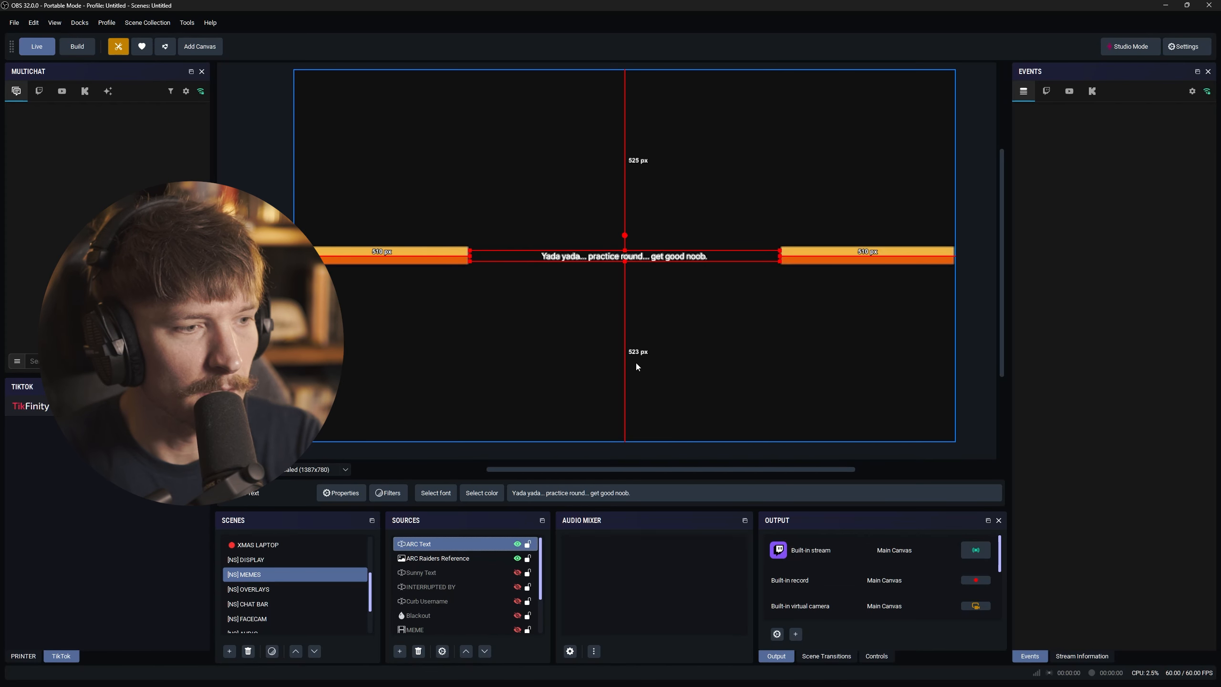
Step: Review the ARC Text transform's position, alignment and bounding box settings
{"action": "right_click", "coordinate": [429, 541]}
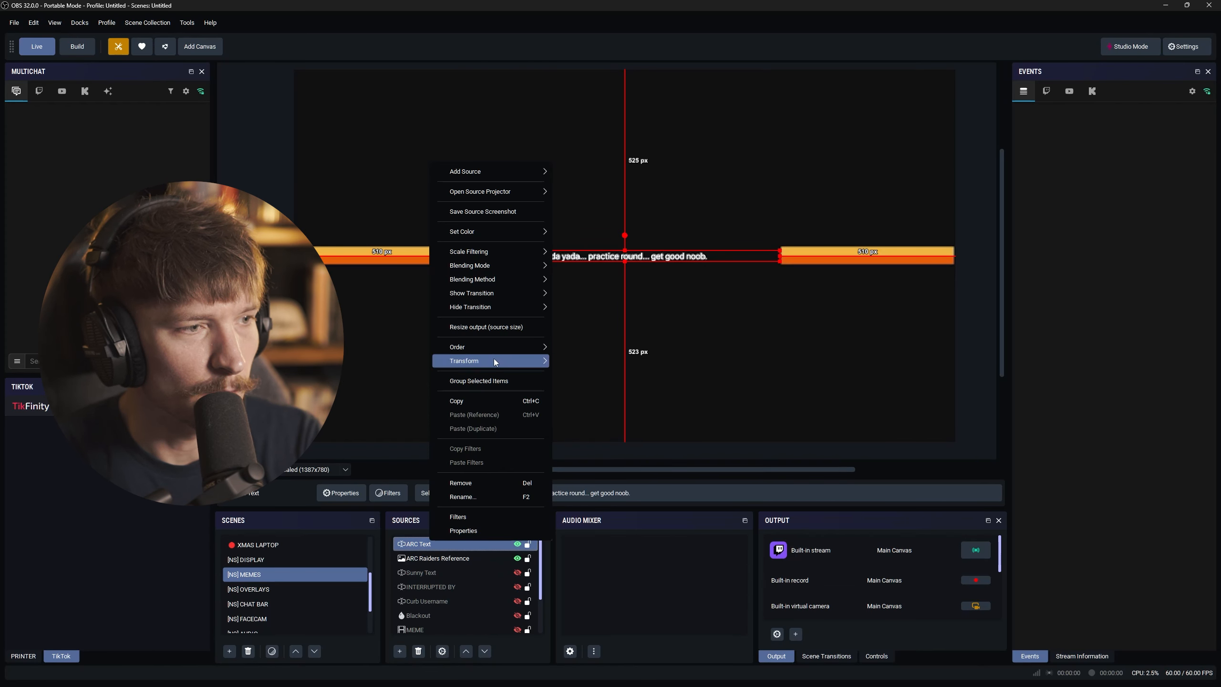
{"action": "mouse_move", "coordinate": [500, 358]}
{"action": "left_click", "coordinate": [593, 359]}
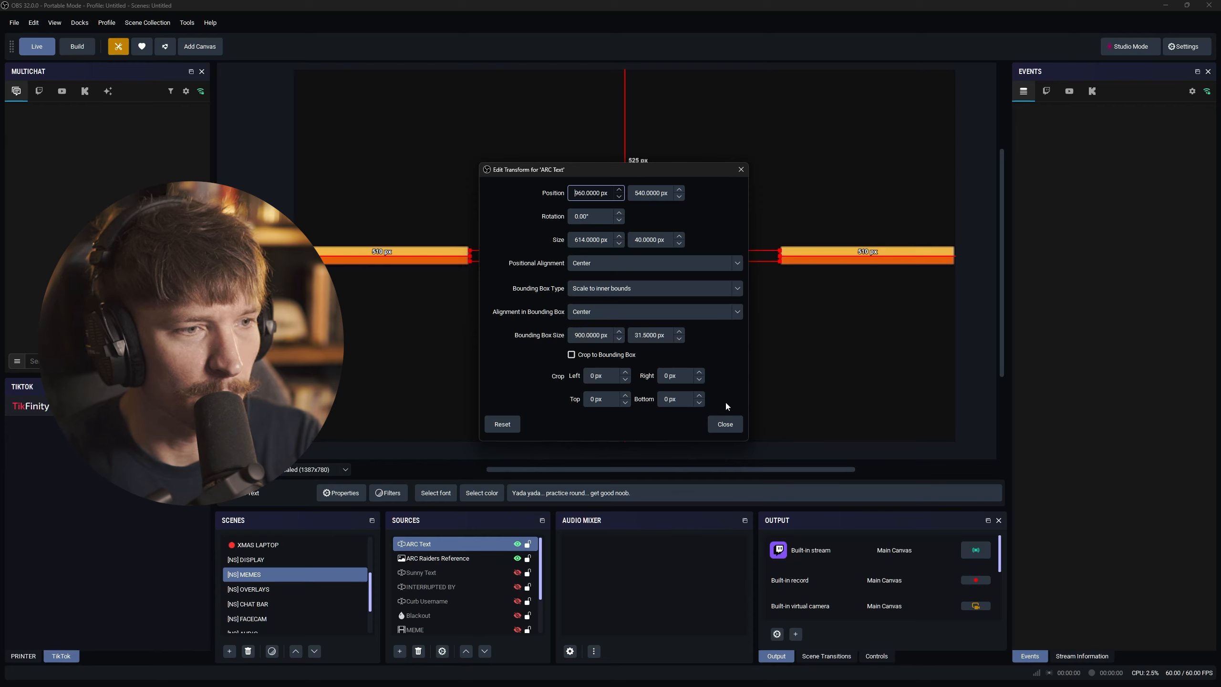
{"action": "left_click", "coordinate": [725, 424]}
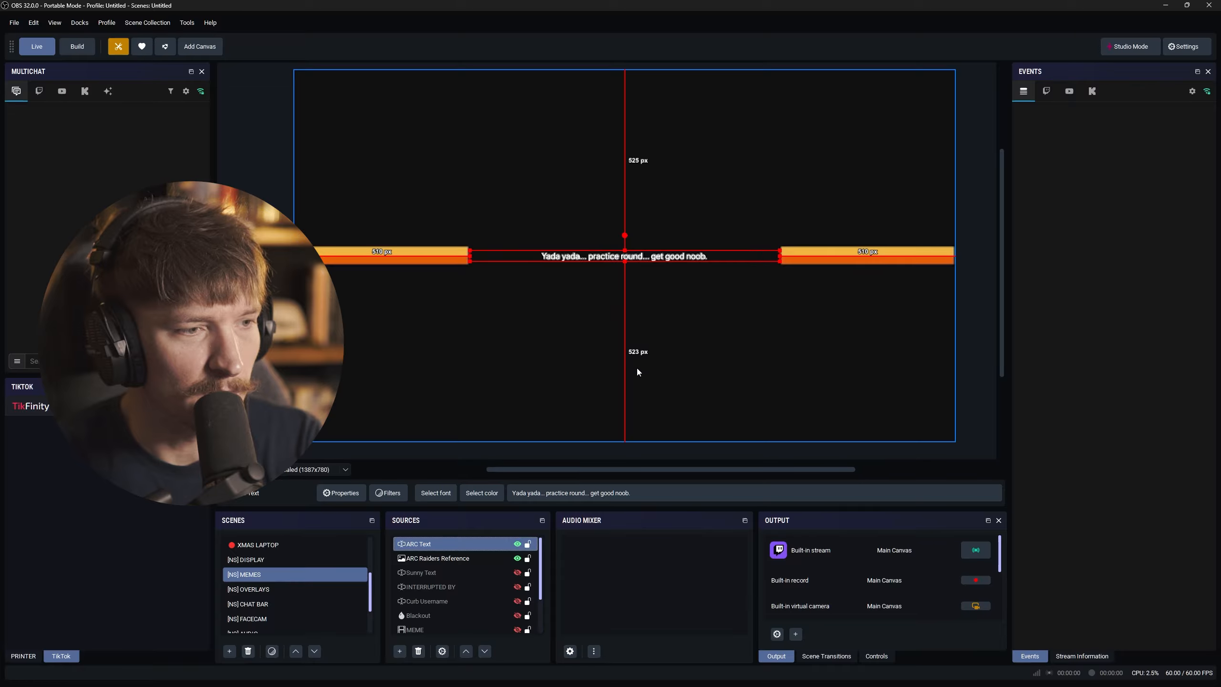
Step: Test a longer ARC Text message by appending repeated "yada" words after the sentence, and restore the original wording
{"action": "left_click_drag", "start_coordinate": [630, 492], "coordinate": [510, 493]}
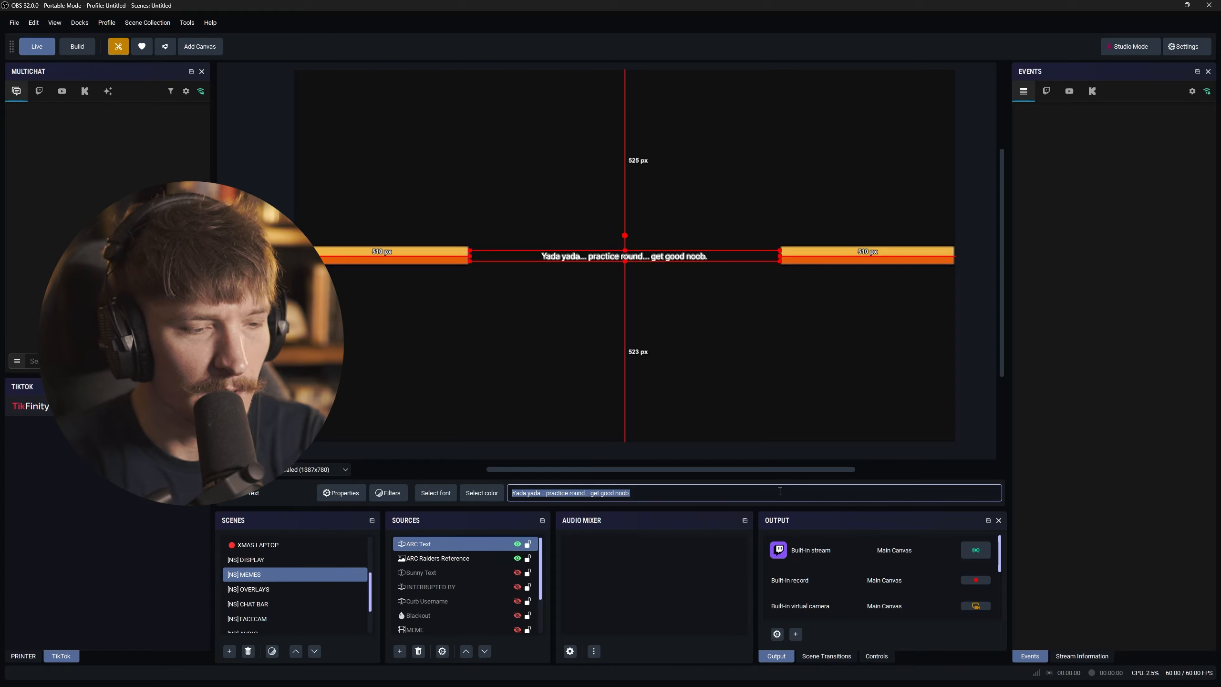
{"action": "left_click", "coordinate": [723, 493]}
{"action": "type", "text": "Yada yada yada yada yada"}
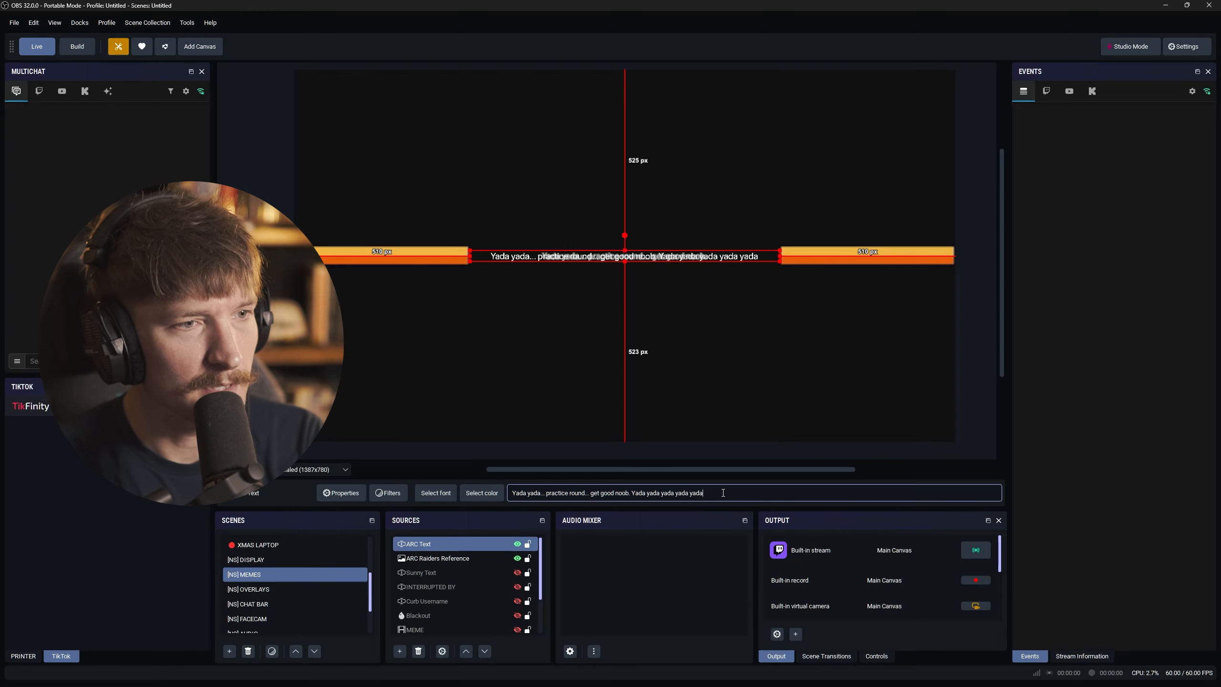
{"action": "type", "text": " yada yada yada yada ya"}
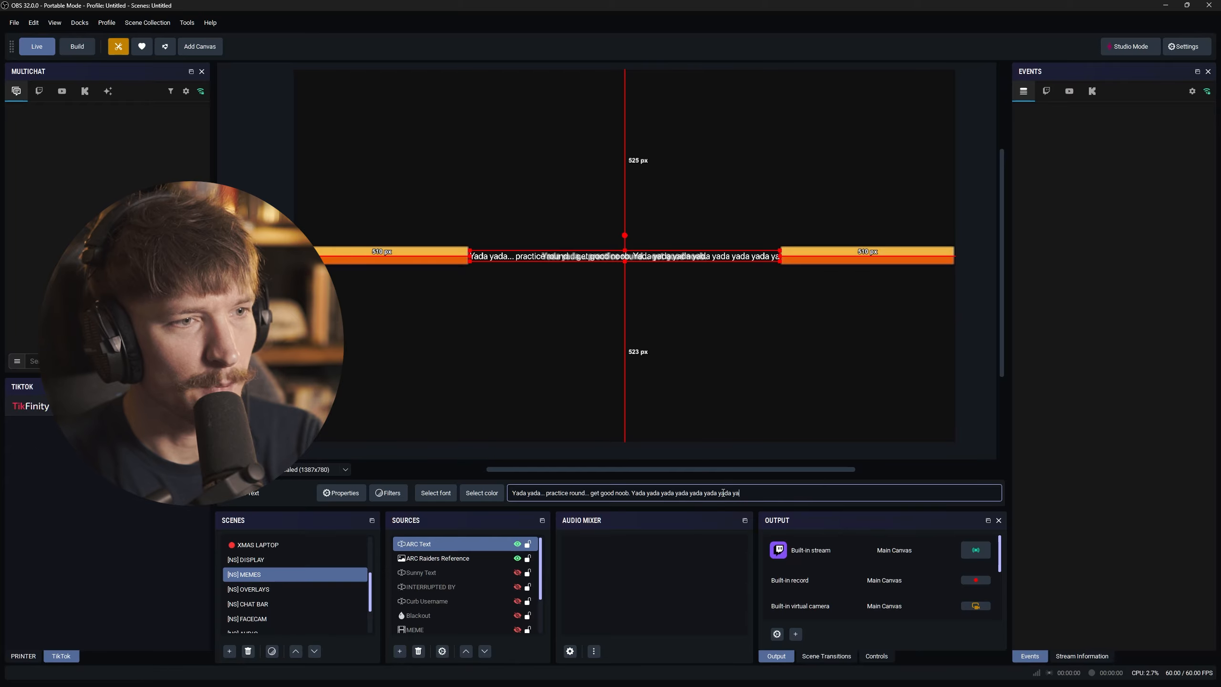
{"action": "type", "text": "da yada yada yada"}
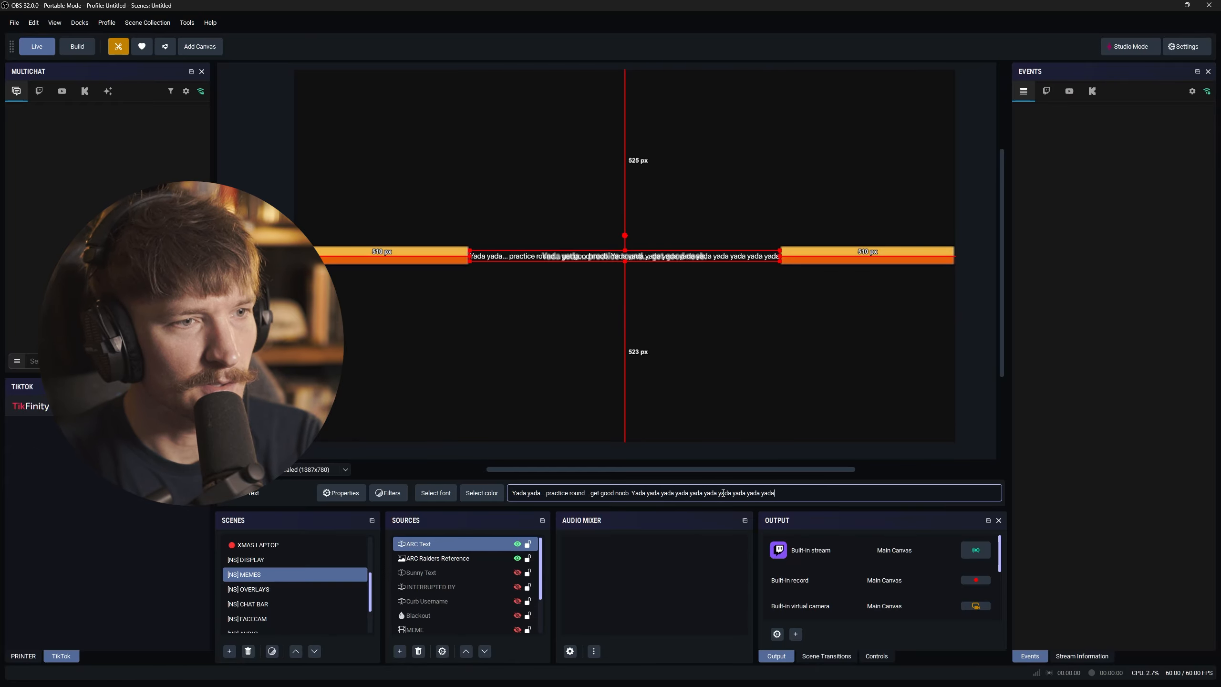
{"action": "type", "text": "d"}
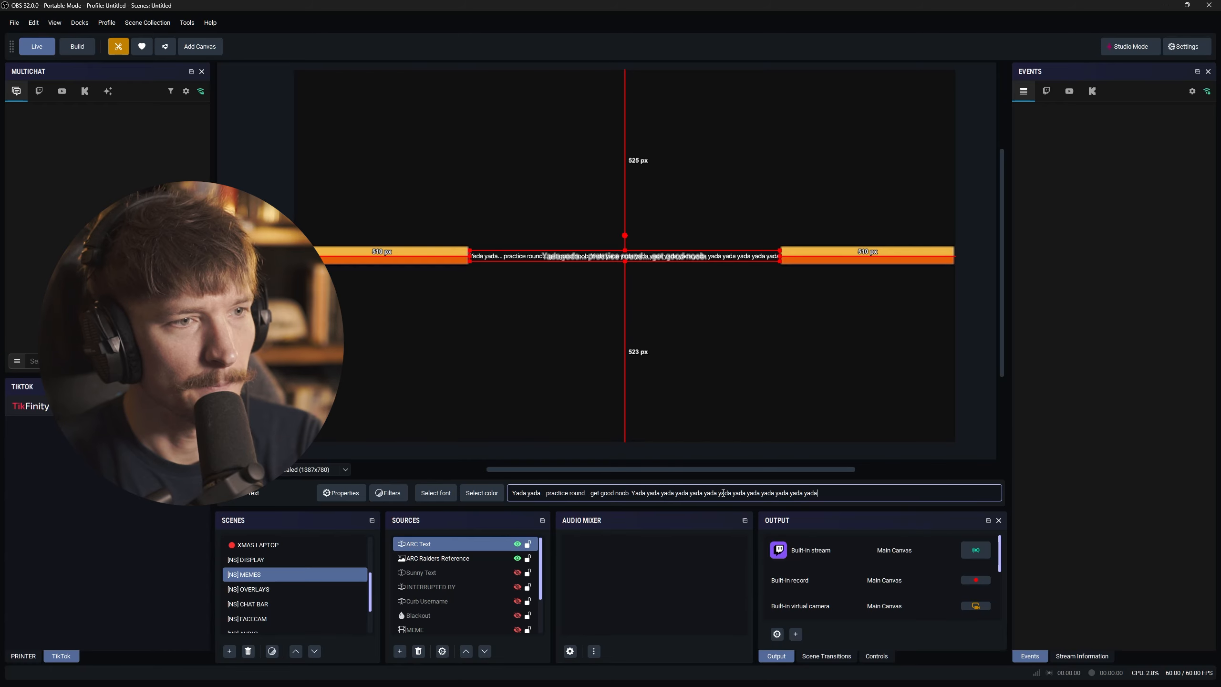
{"action": "left_click_drag", "start_coordinate": [829, 499], "coordinate": [437, 505]}
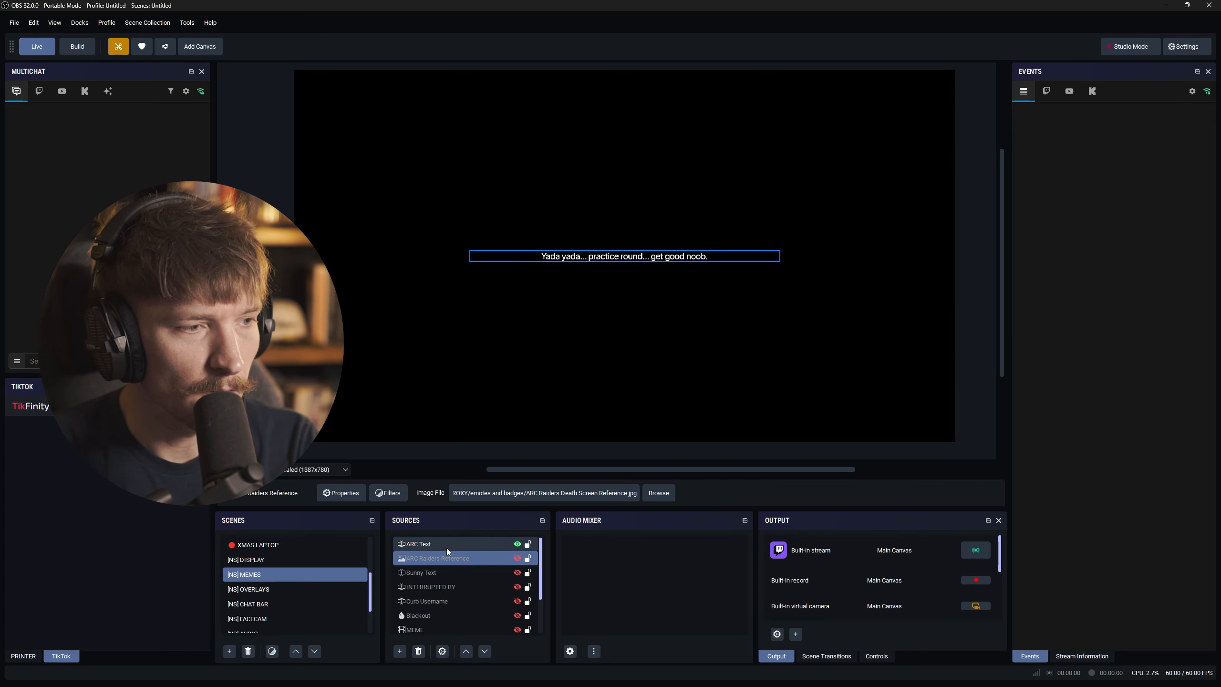
Step: Examine the ARC Text source's show transition type and duration, and select the [NS] MEMES scene
{"action": "right_click", "coordinate": [486, 542]}
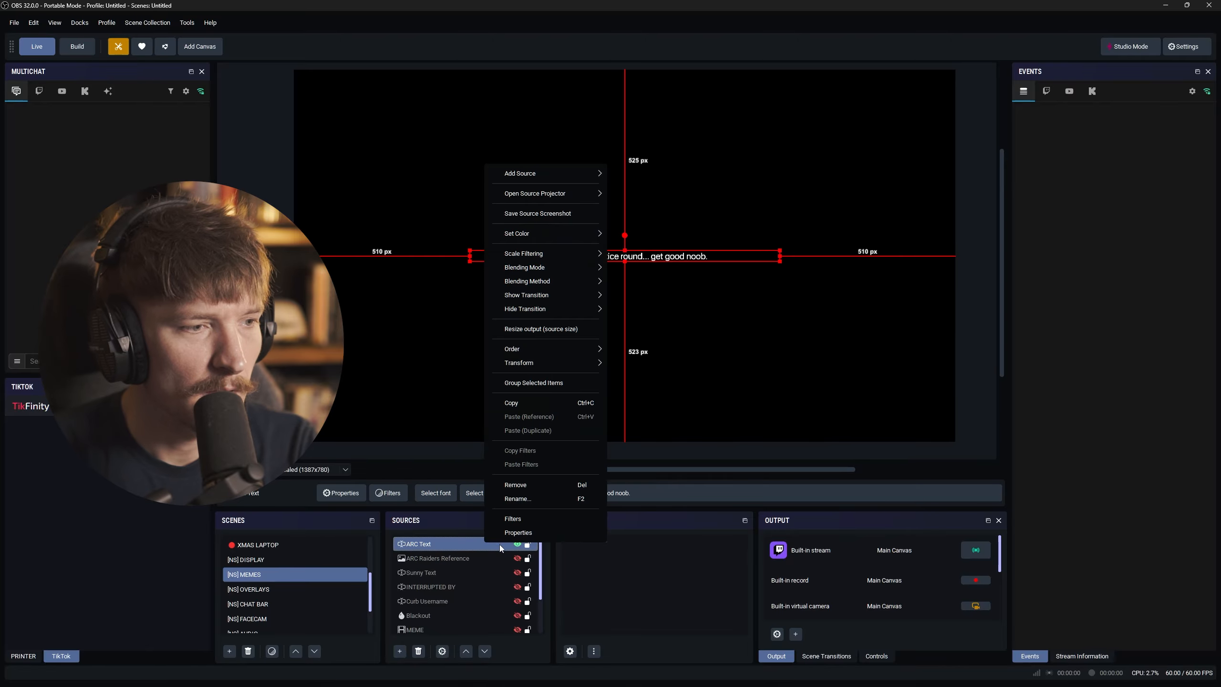
{"action": "mouse_move", "coordinate": [570, 360]}
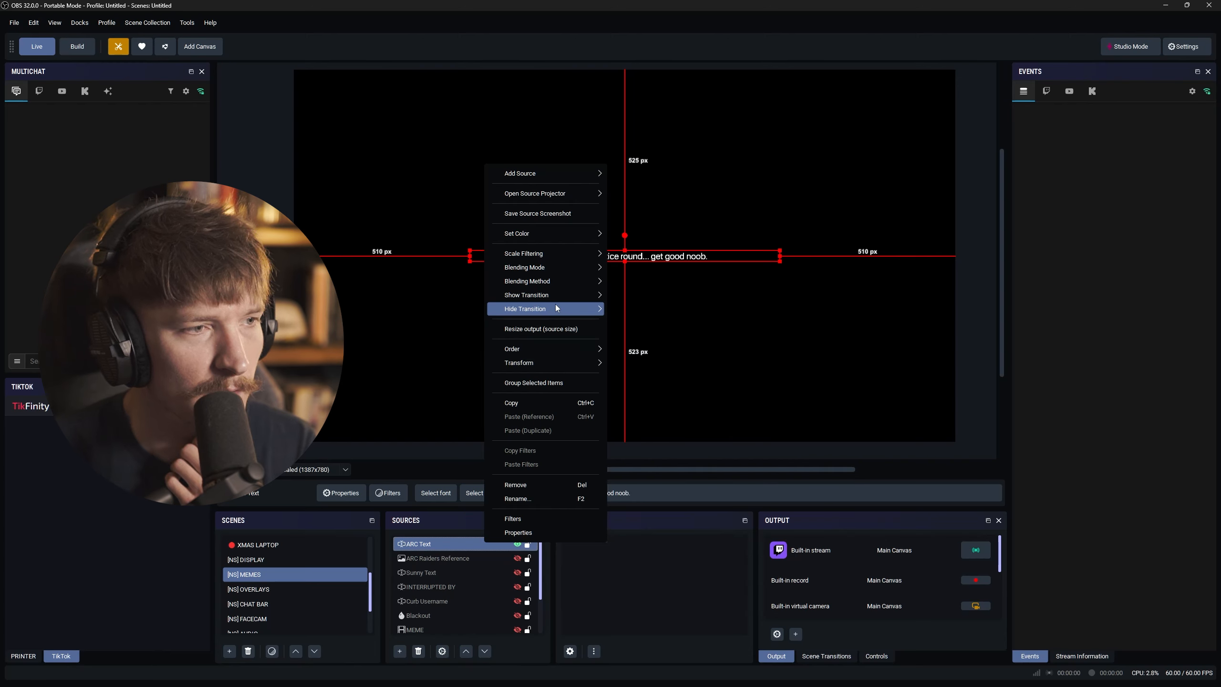
{"action": "mouse_move", "coordinate": [554, 306]}
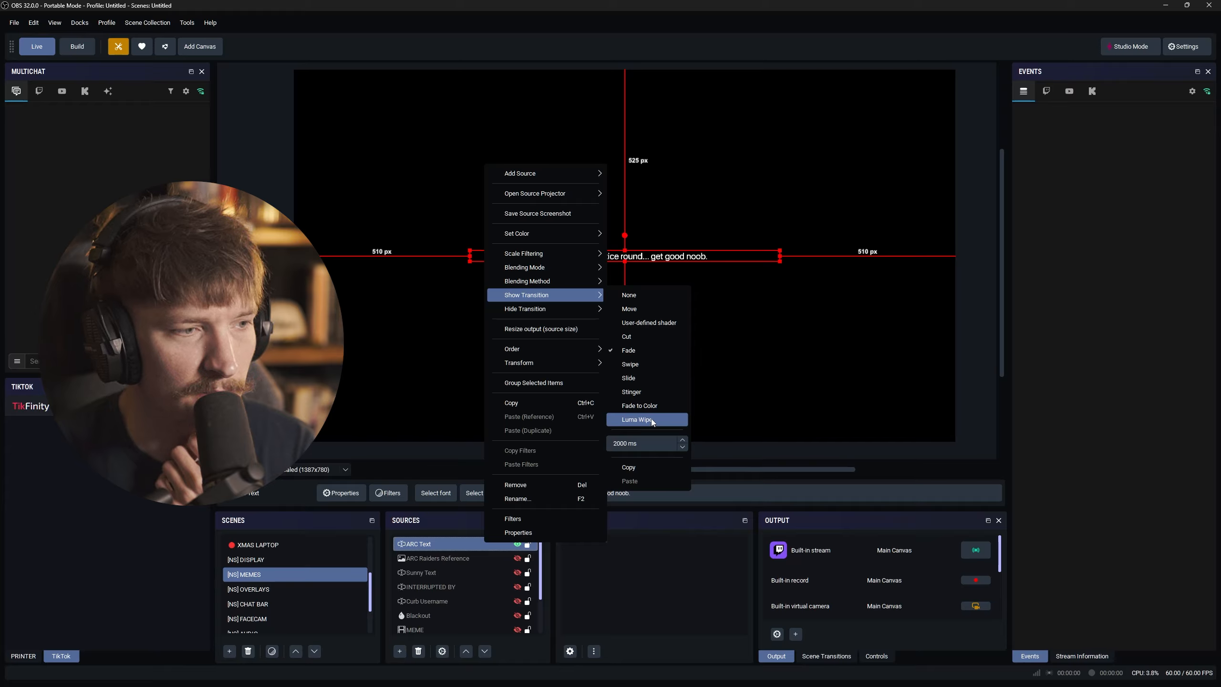
{"action": "left_click", "coordinate": [435, 539]}
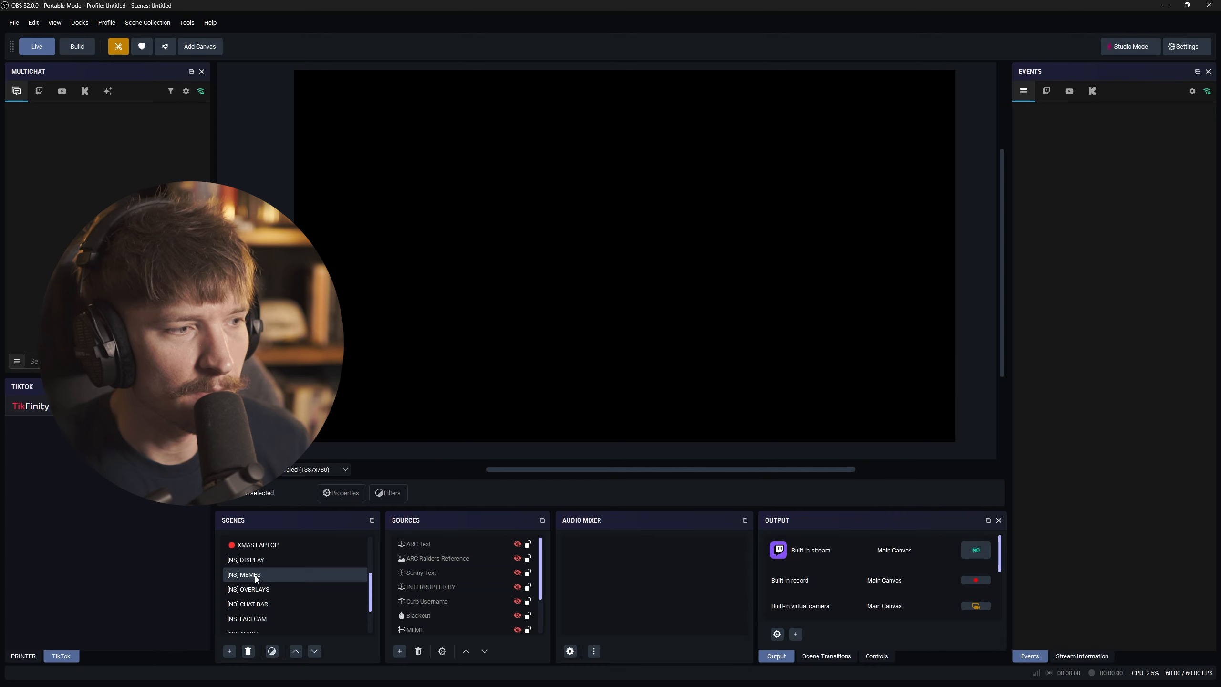
{"action": "left_click", "coordinate": [252, 576]}
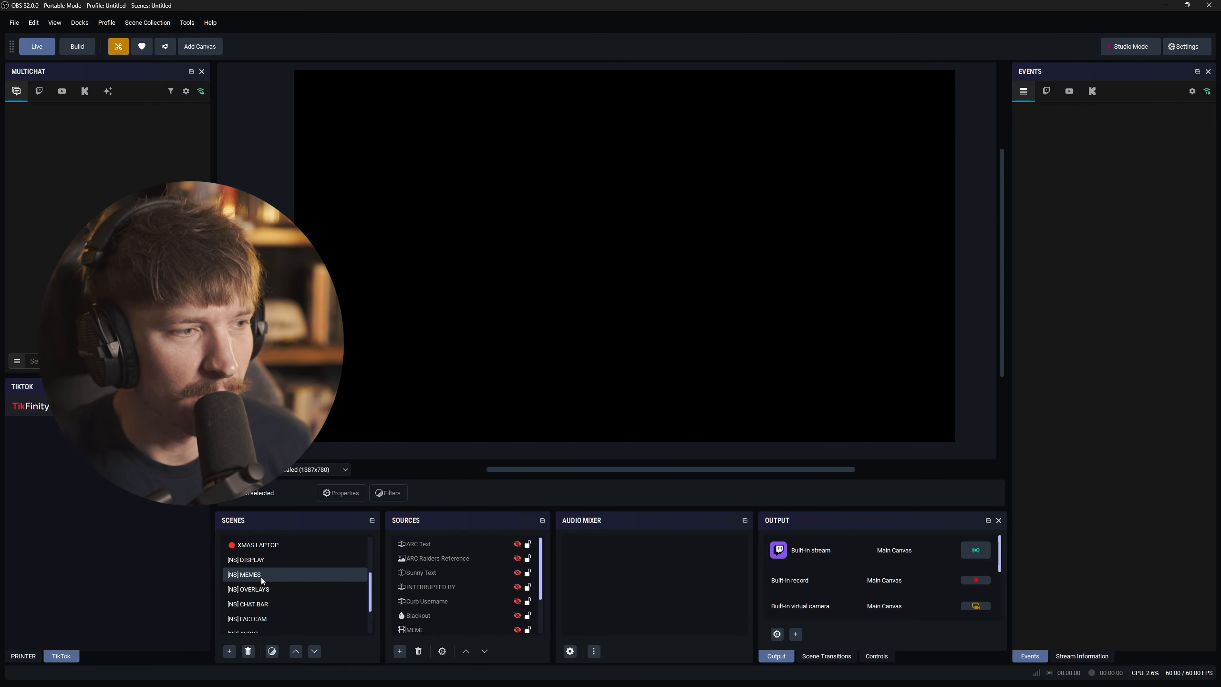
Step: Select the [NS] MEMES scene and inspect its MEME media source in the source list
{"action": "left_click", "coordinate": [255, 576]}
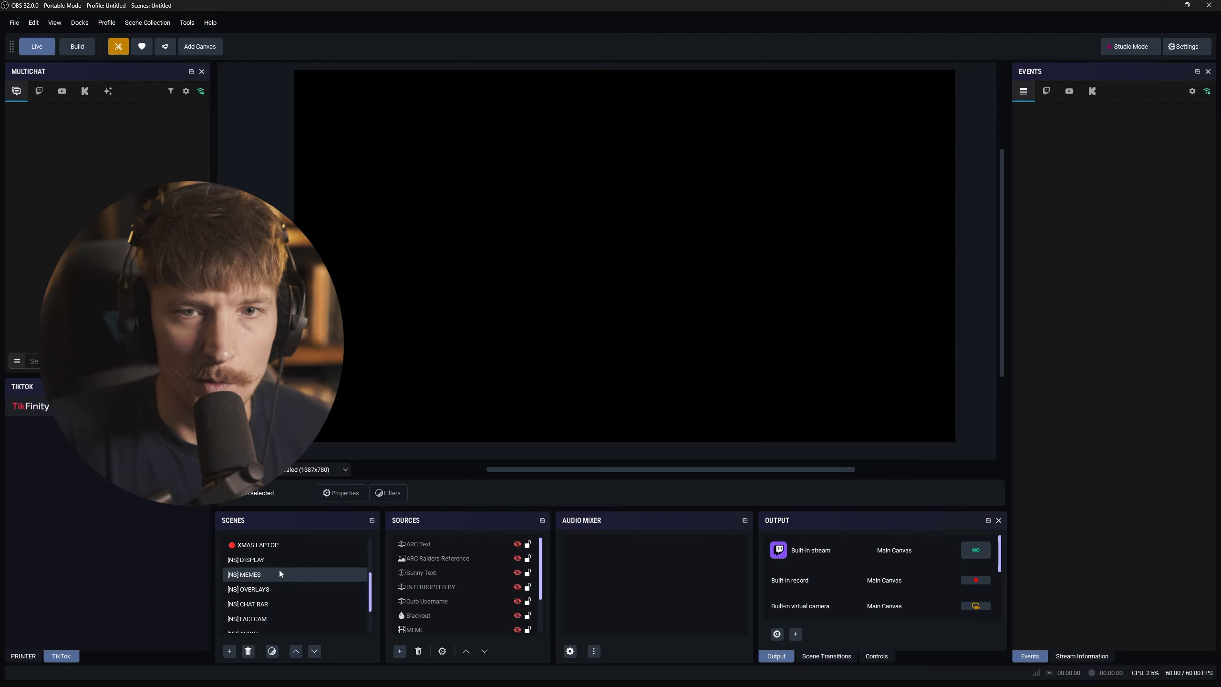
{"action": "left_click", "coordinate": [278, 572]}
{"action": "scroll", "coordinate": [418, 575], "scroll_direction": "down", "scroll_amount": 1}
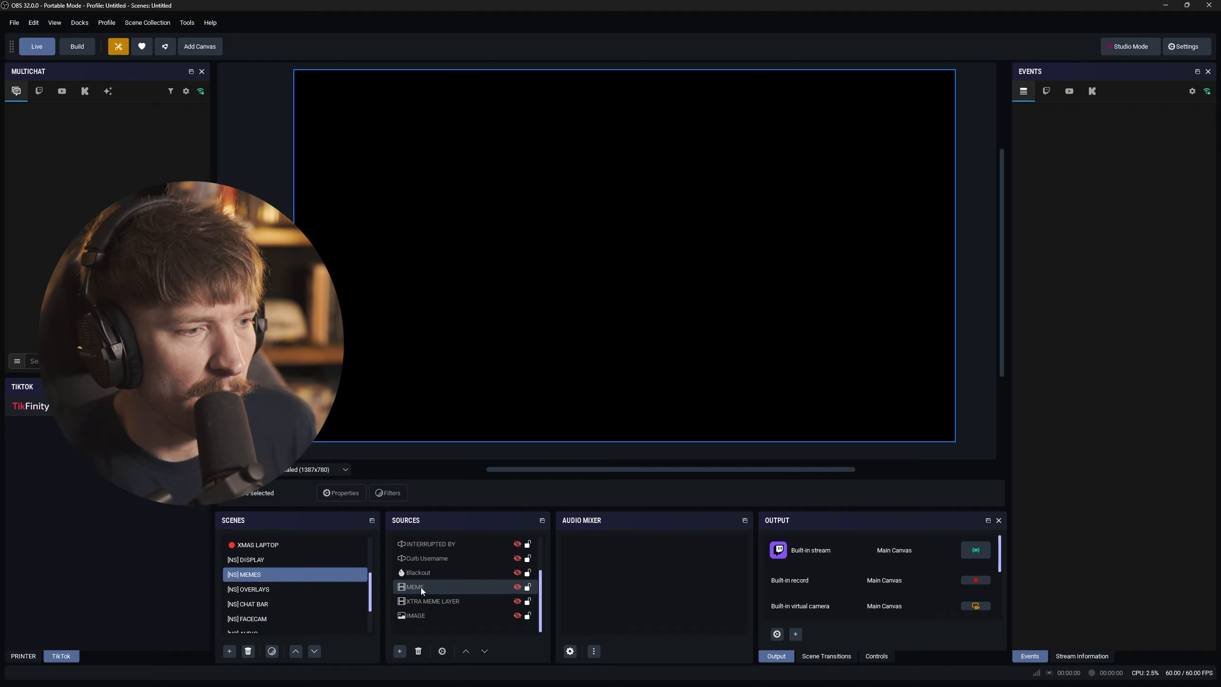
{"action": "left_click", "coordinate": [420, 588]}
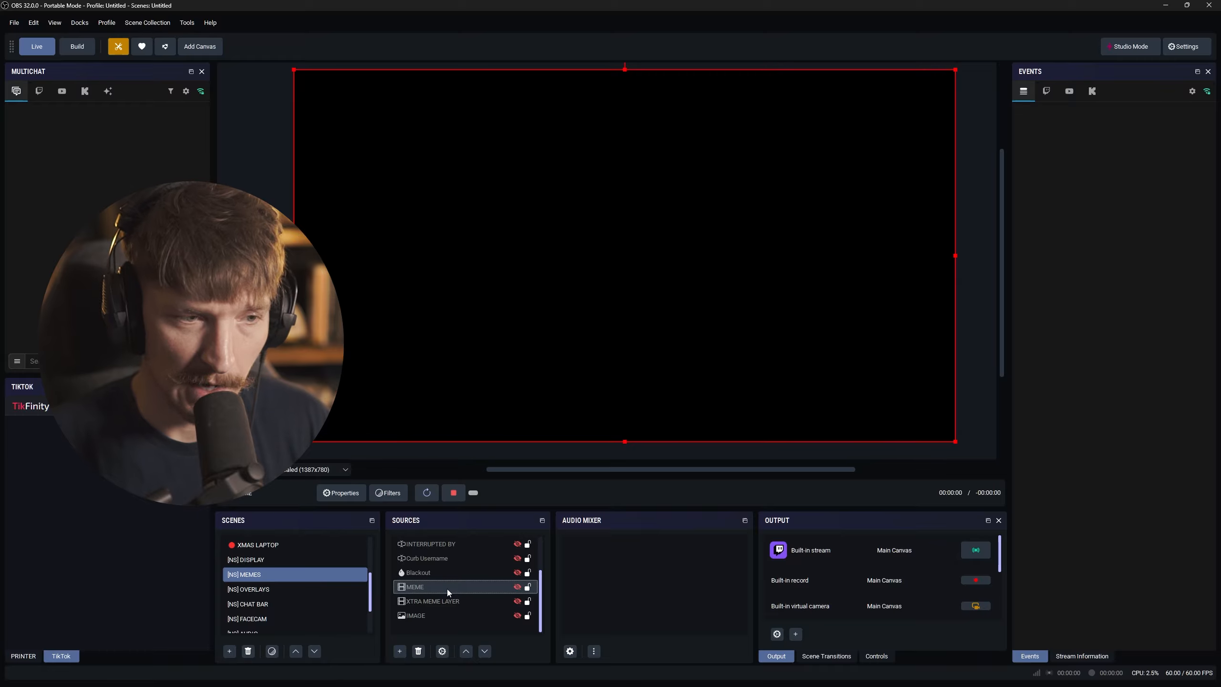
{"action": "left_click", "coordinate": [510, 585]}
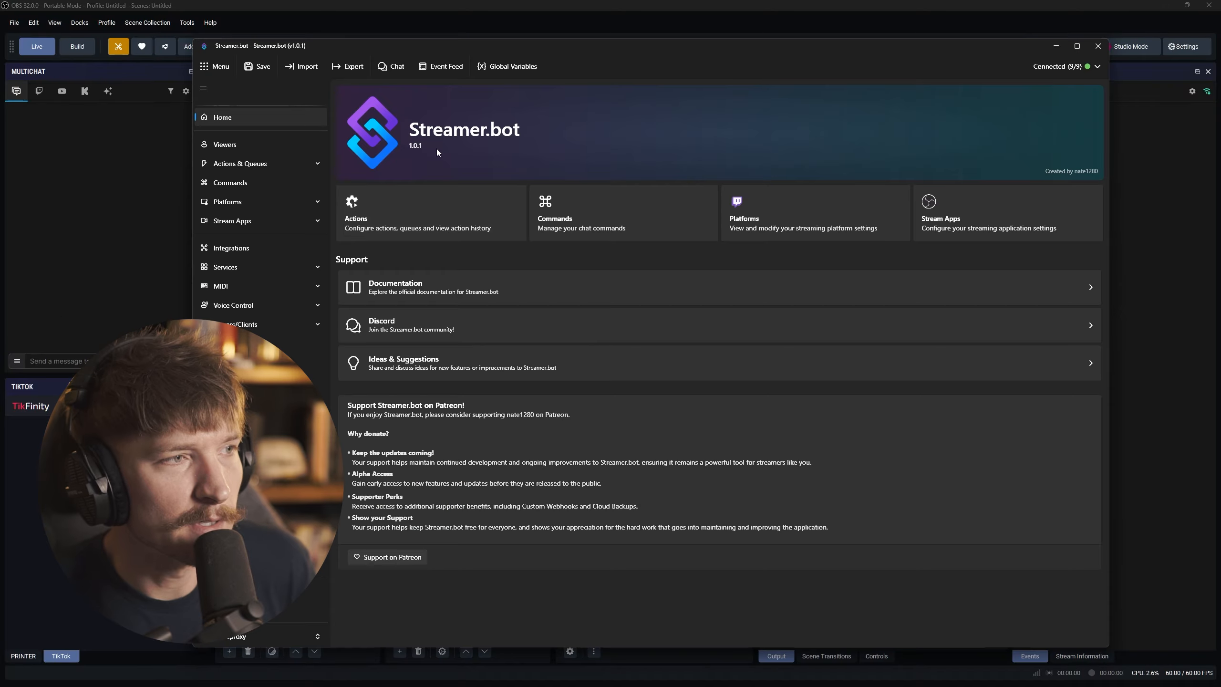
Step: Switch to Streamer.bot and open its list of actions
{"action": "left_click", "coordinate": [235, 163]}
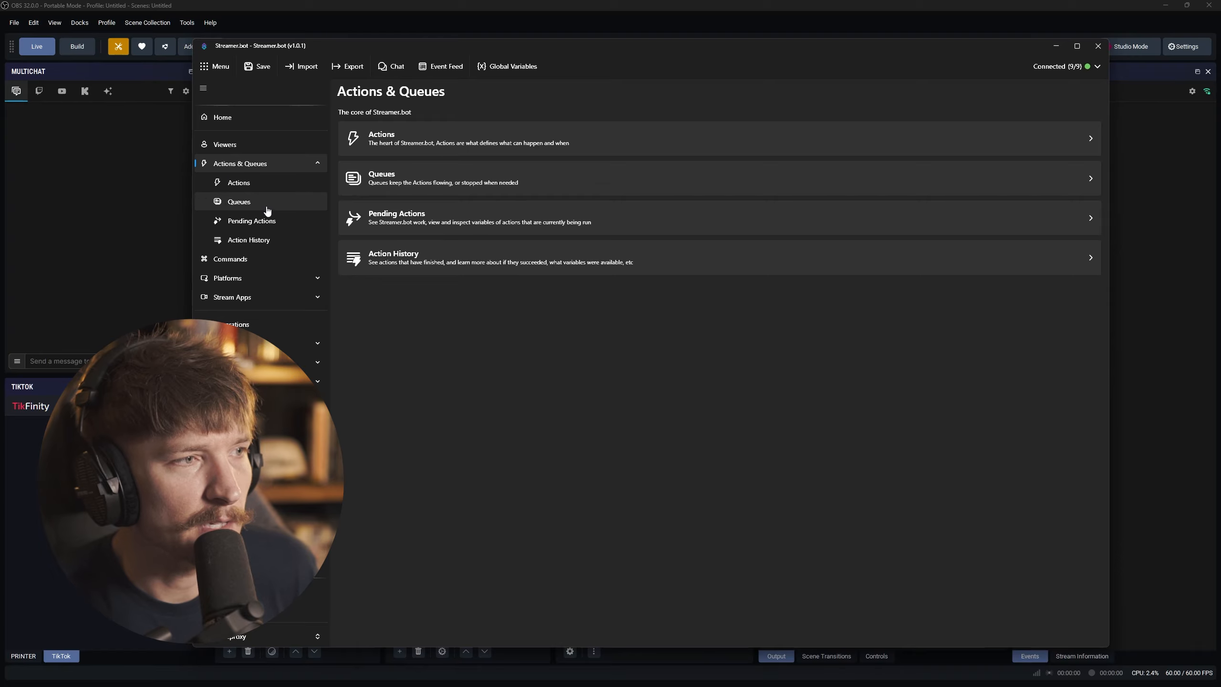
{"action": "left_click", "coordinate": [239, 182]}
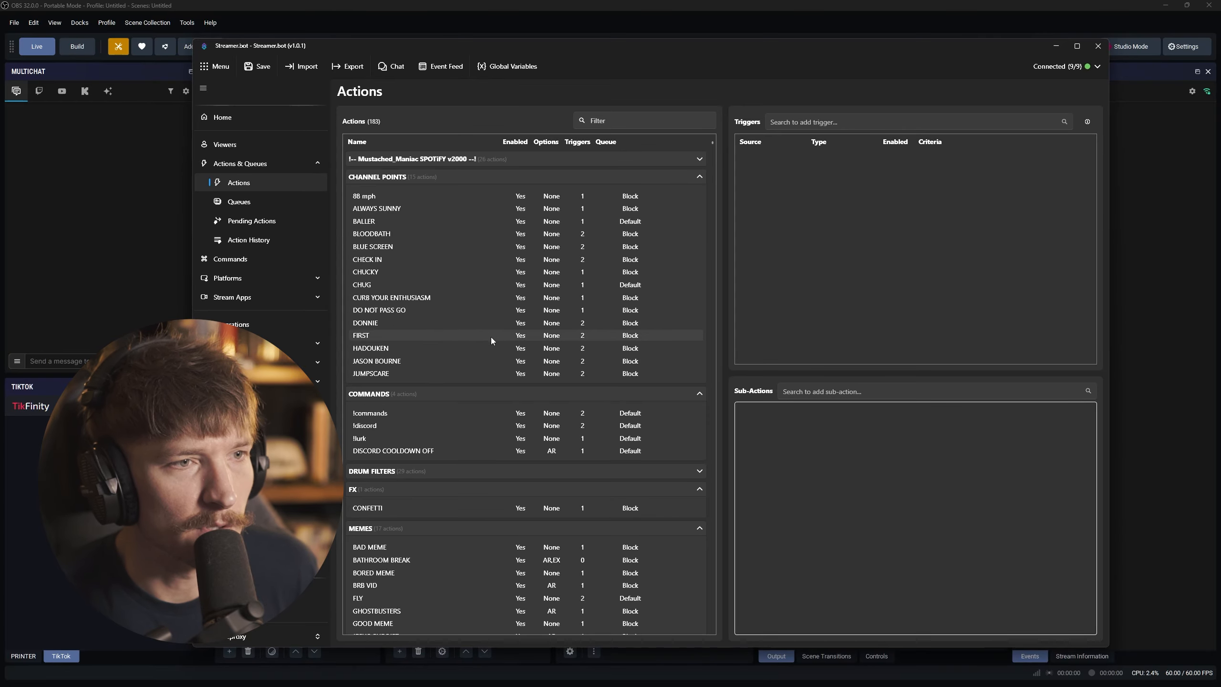
{"action": "scroll", "coordinate": [500, 328], "scroll_direction": "down", "scroll_amount": 6}
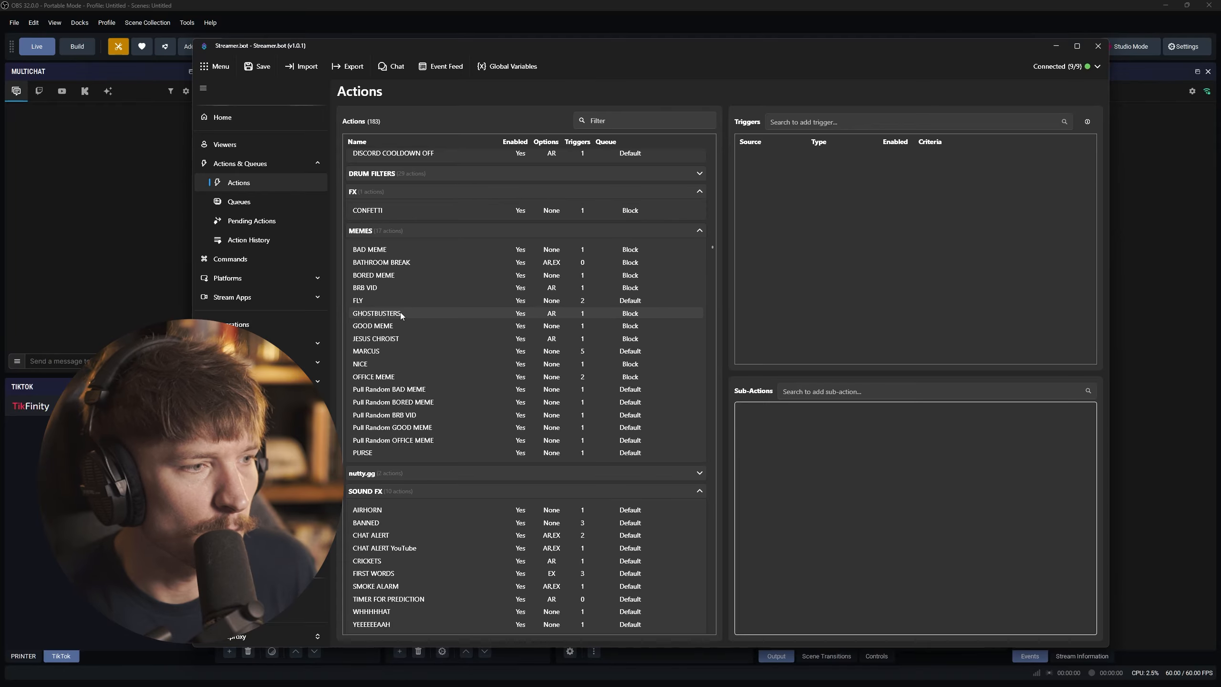
{"action": "scroll", "coordinate": [444, 308], "scroll_direction": "up", "scroll_amount": 6}
Step: Add an action named ARC Raiders Death to the CHANNEL POINTS group and assign it to the Block queue
{"action": "right_click", "coordinate": [412, 235]}
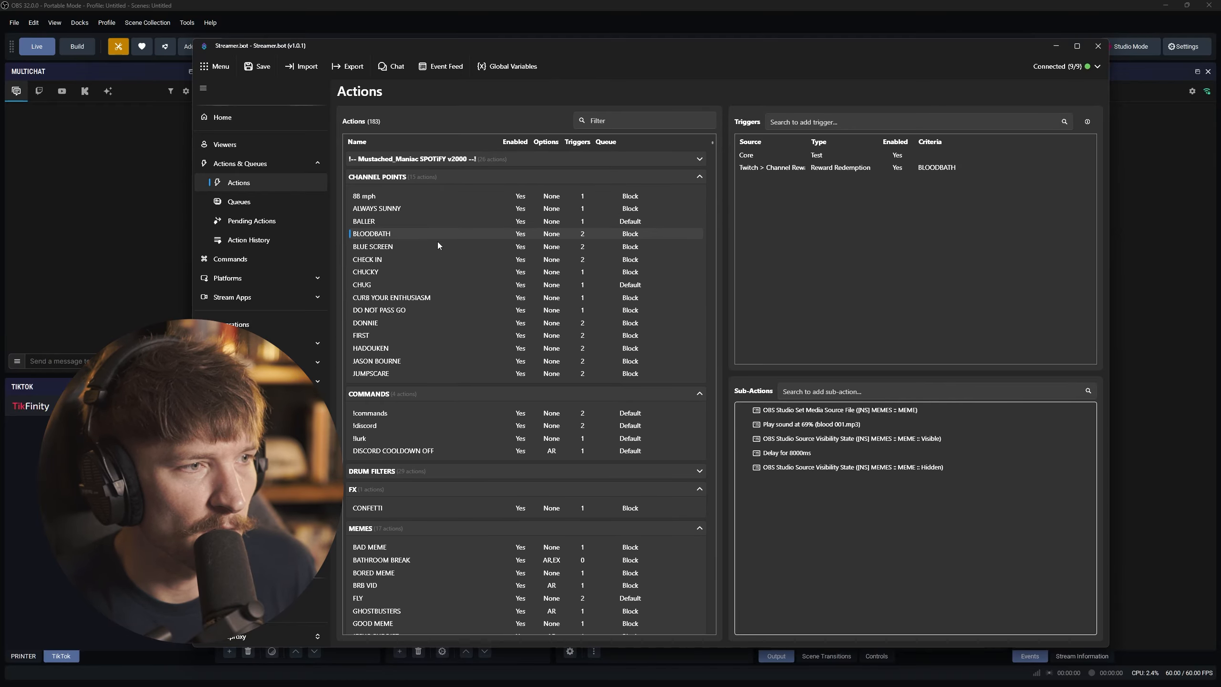
{"action": "left_click", "coordinate": [425, 244]}
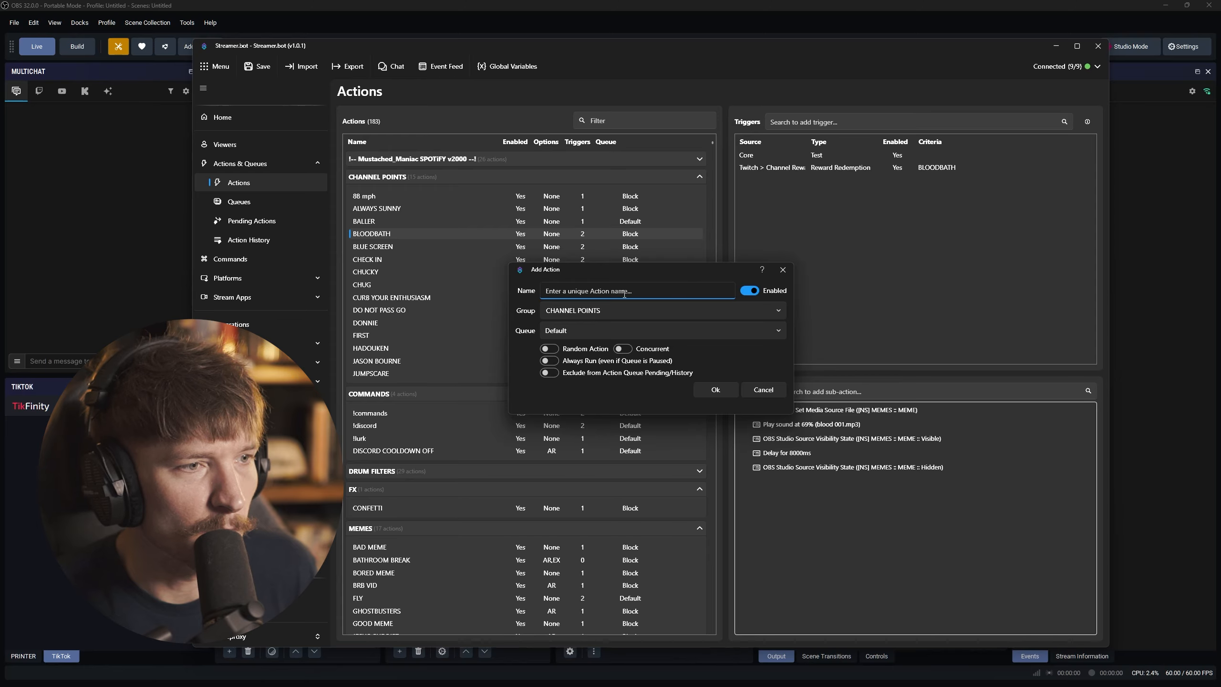
{"action": "type", "text": "ARC"}
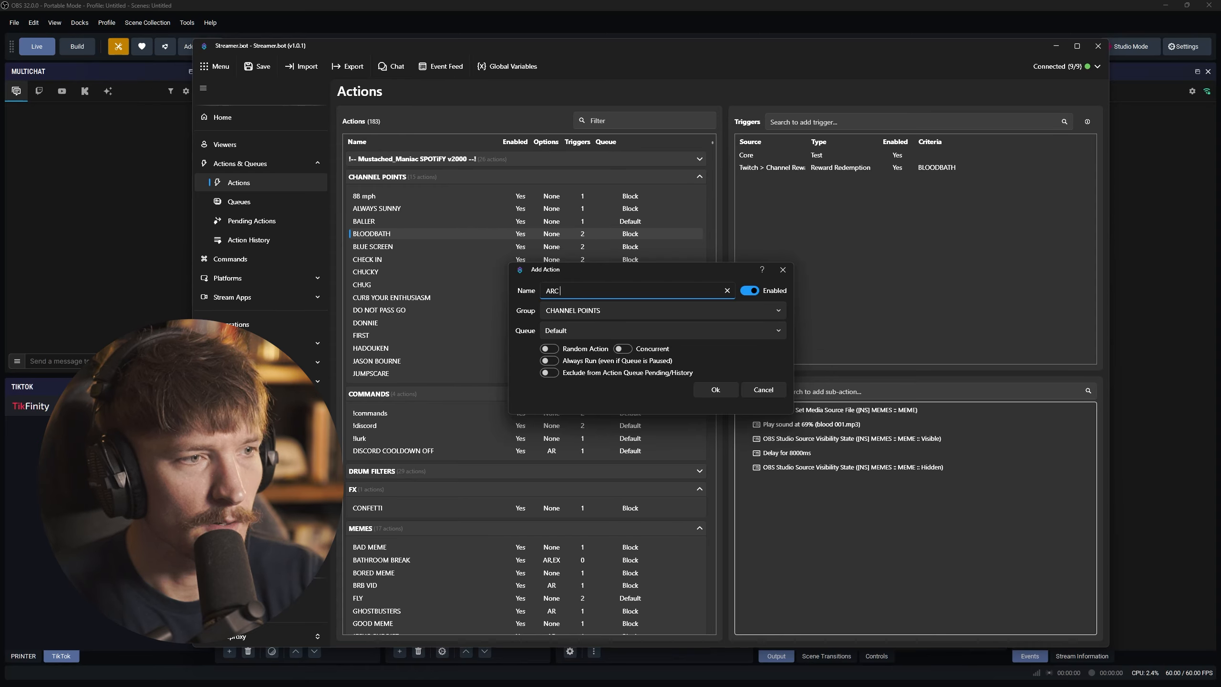
{"action": "type", "text": " Raiders Death"}
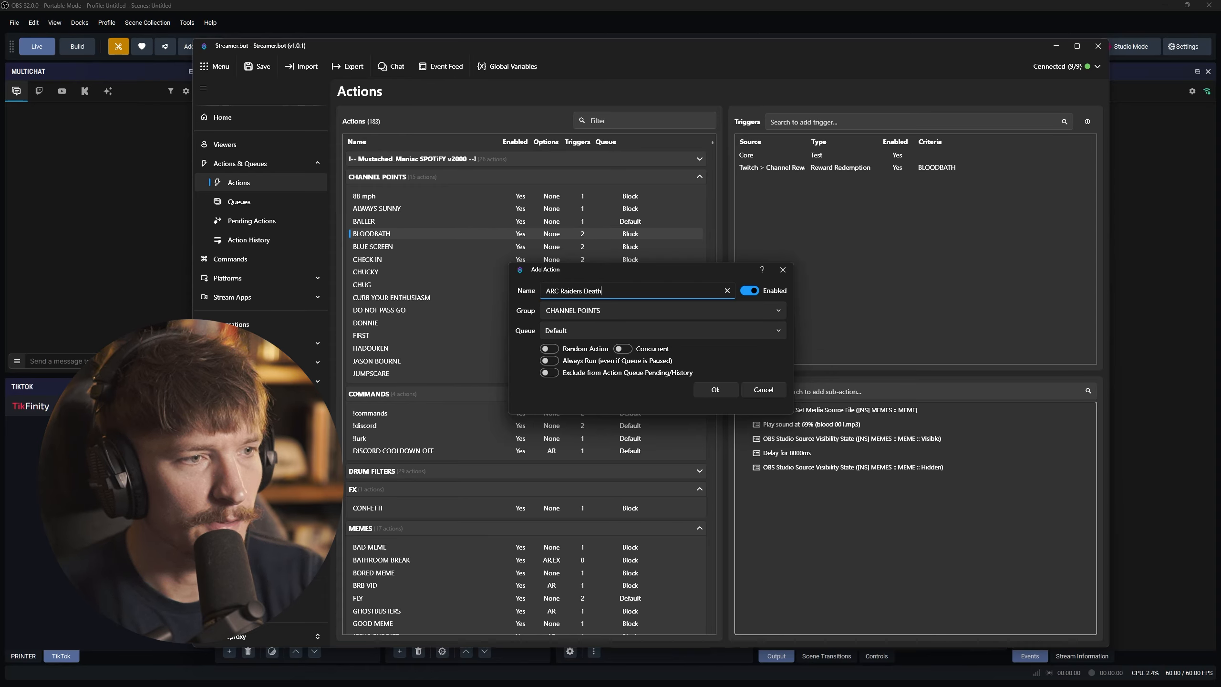
{"action": "left_click", "coordinate": [667, 335]}
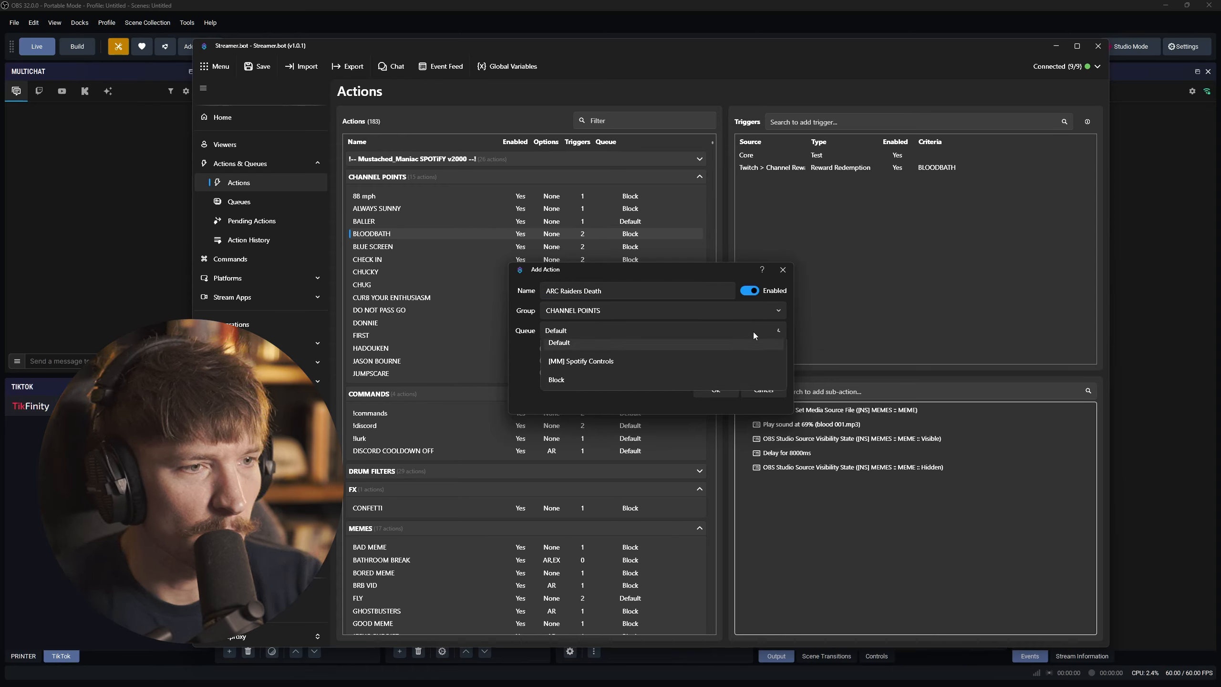
{"action": "left_click", "coordinate": [642, 389]}
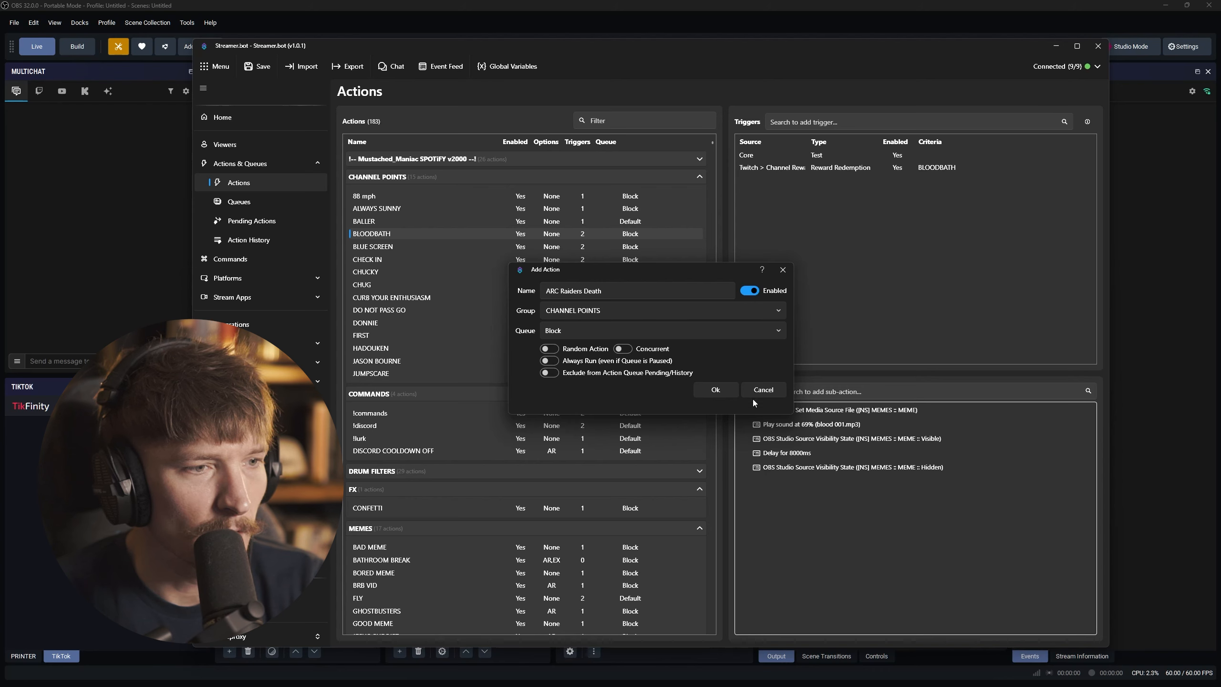
{"action": "left_click", "coordinate": [716, 390]}
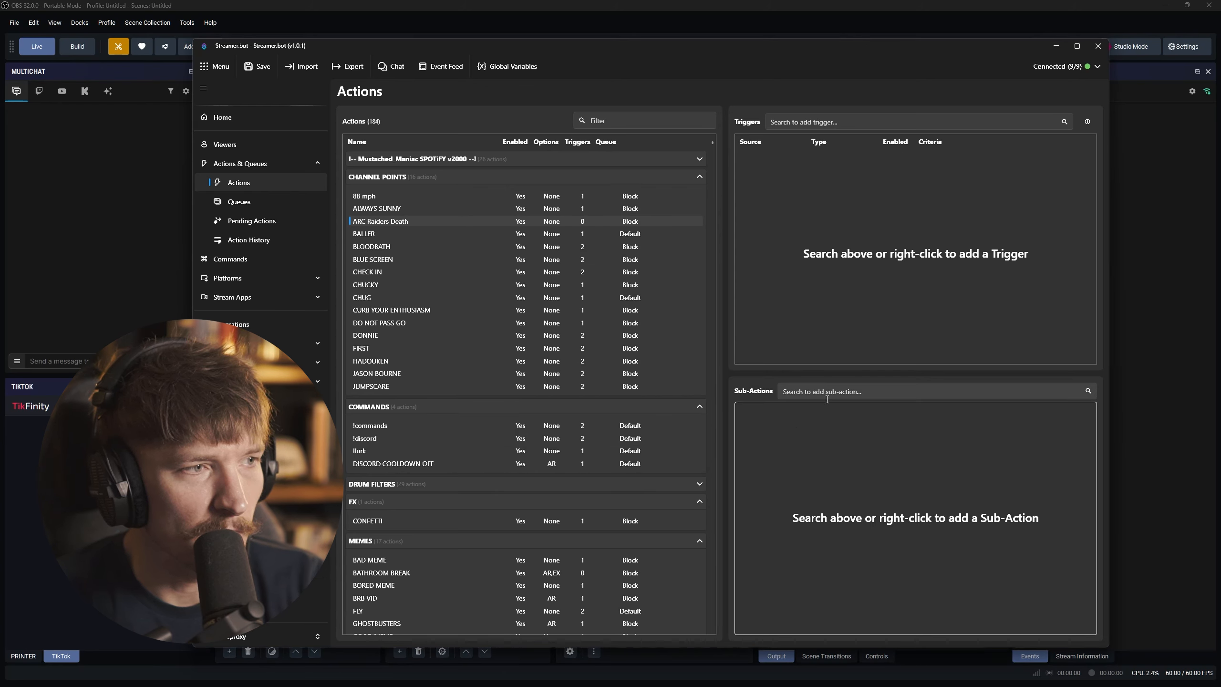
Step: Add a Core Test trigger to the ARC Raiders Death action
{"action": "right_click", "coordinate": [895, 191]}
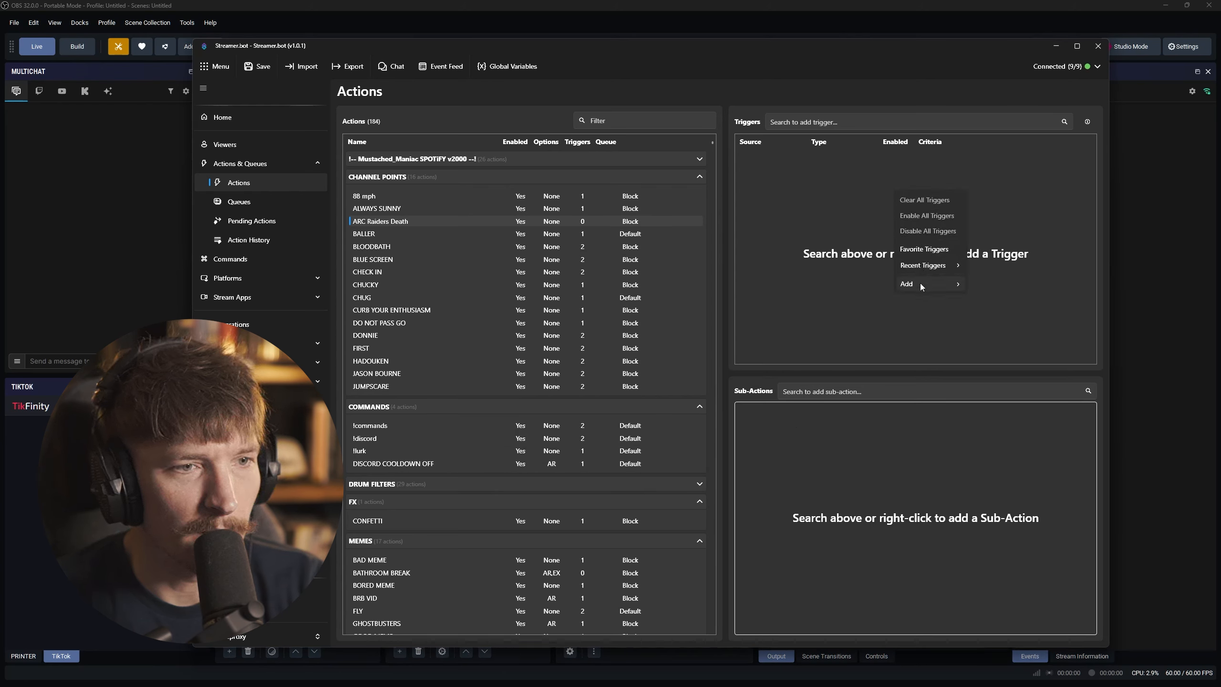
{"action": "mouse_move", "coordinate": [919, 282]}
{"action": "mouse_move", "coordinate": [999, 284]}
{"action": "left_click", "coordinate": [1083, 307]}
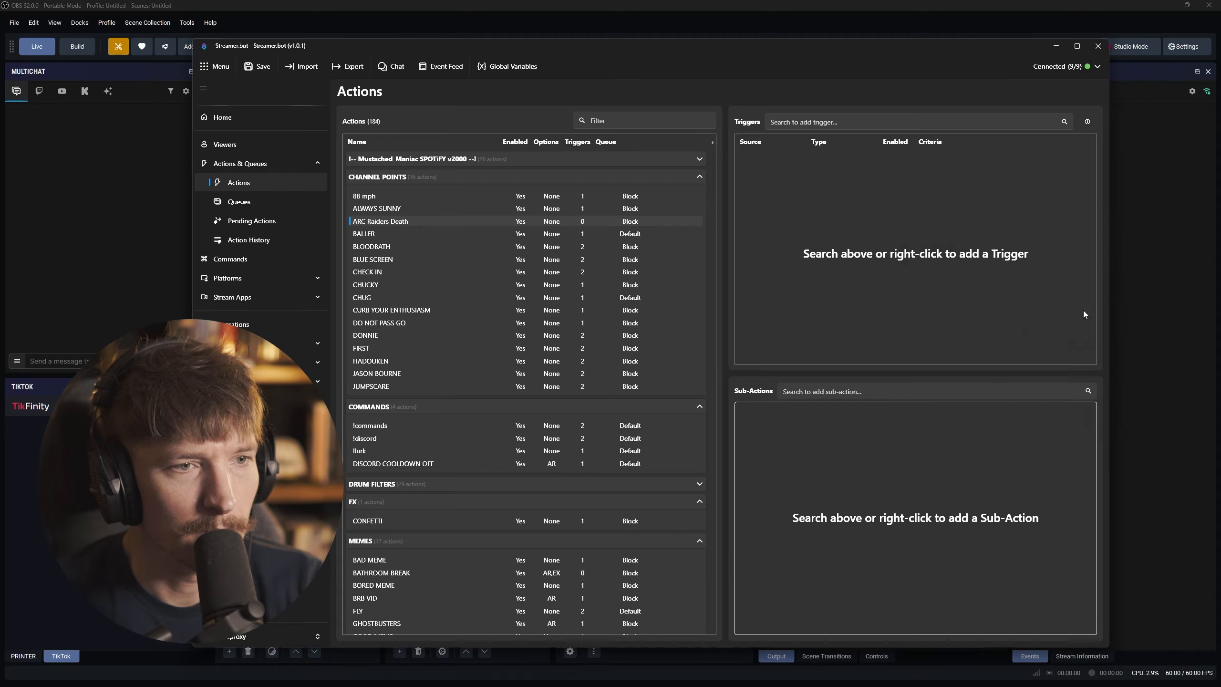
{"action": "key", "text": "Return"}
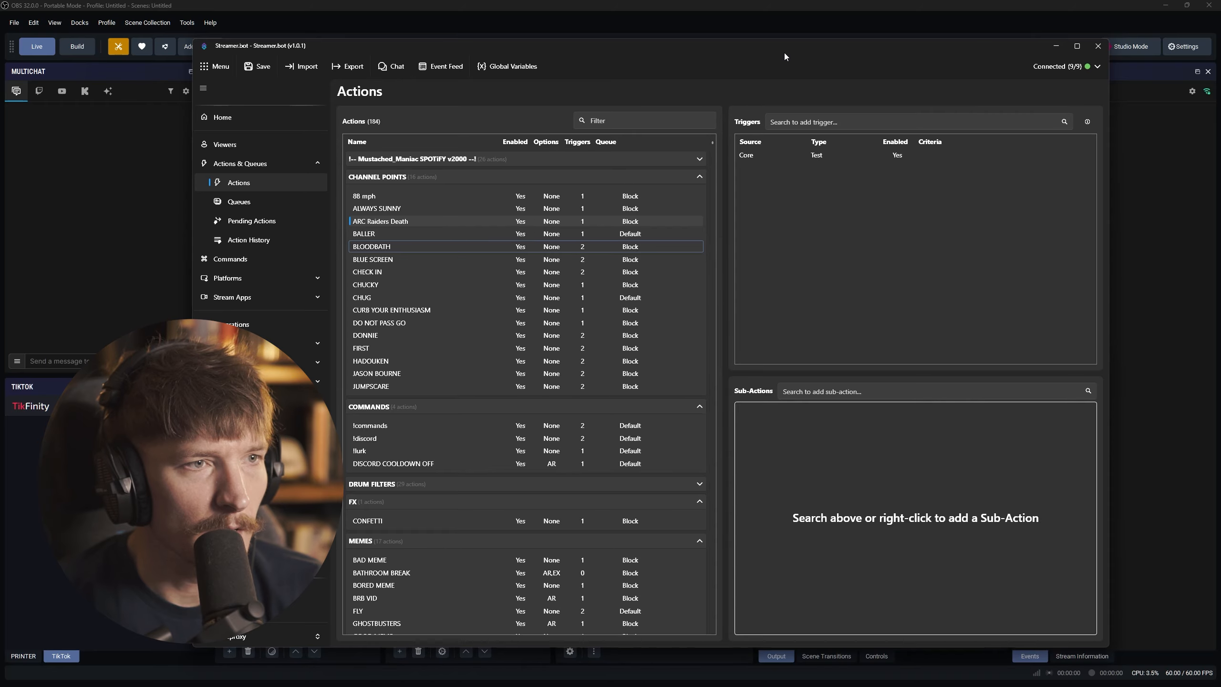
{"action": "left_click_drag", "start_coordinate": [786, 54], "coordinate": [747, 48]}
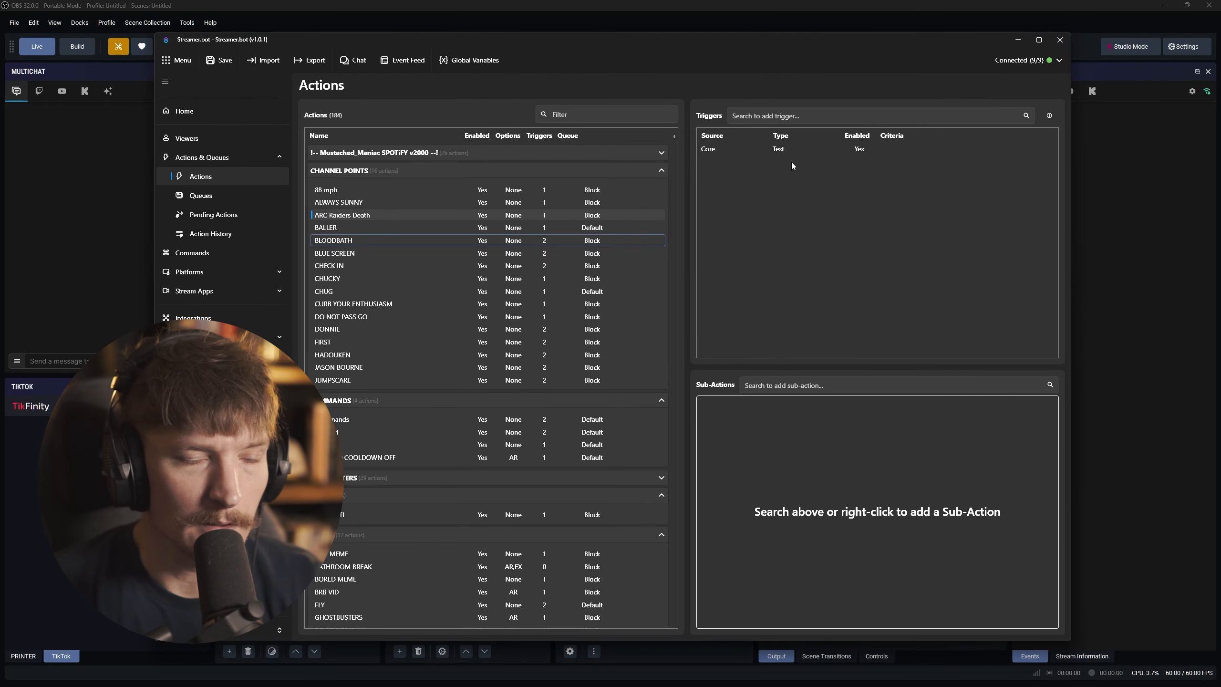
Step: Add a Twitch Get User Info for Target sub-action with the user login %user%
{"action": "right_click", "coordinate": [752, 443]}
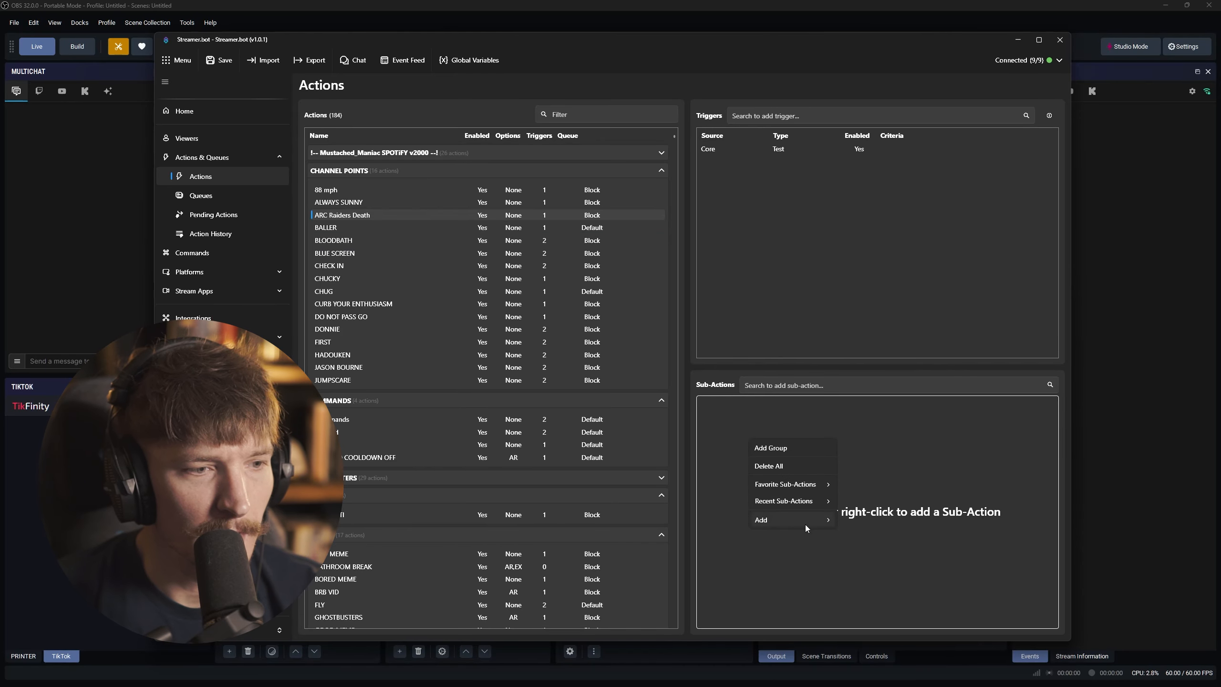
{"action": "mouse_move", "coordinate": [805, 522]}
{"action": "mouse_move", "coordinate": [879, 500]}
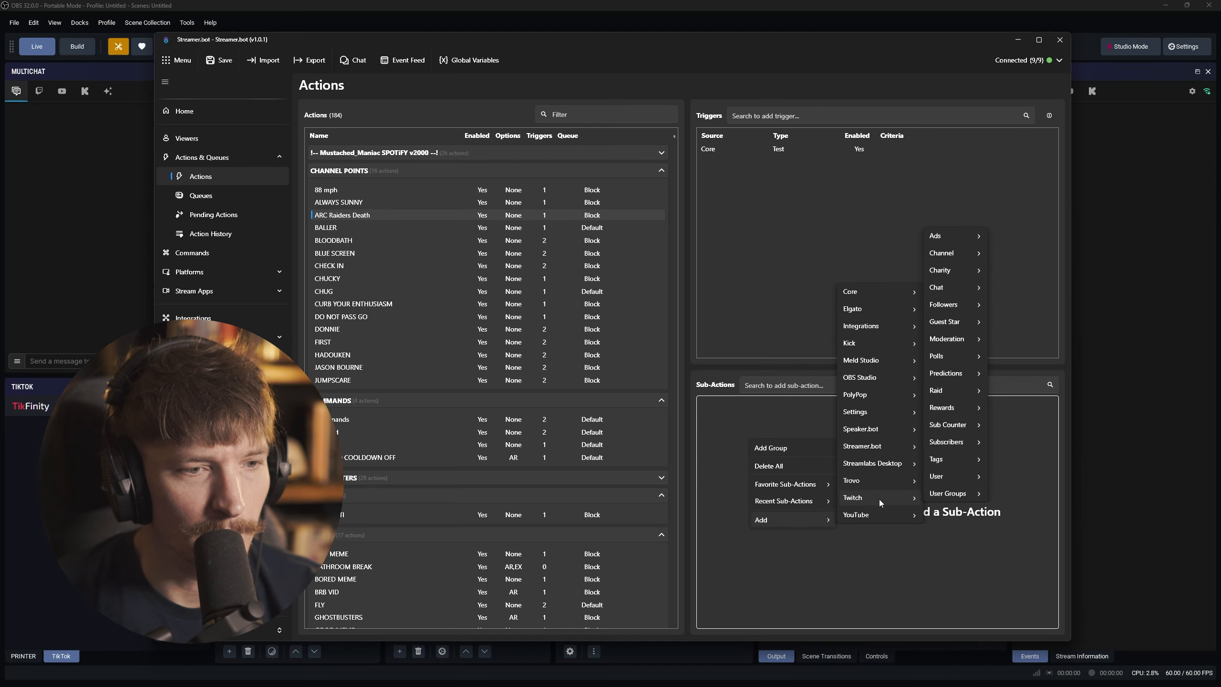
{"action": "mouse_move", "coordinate": [958, 477]}
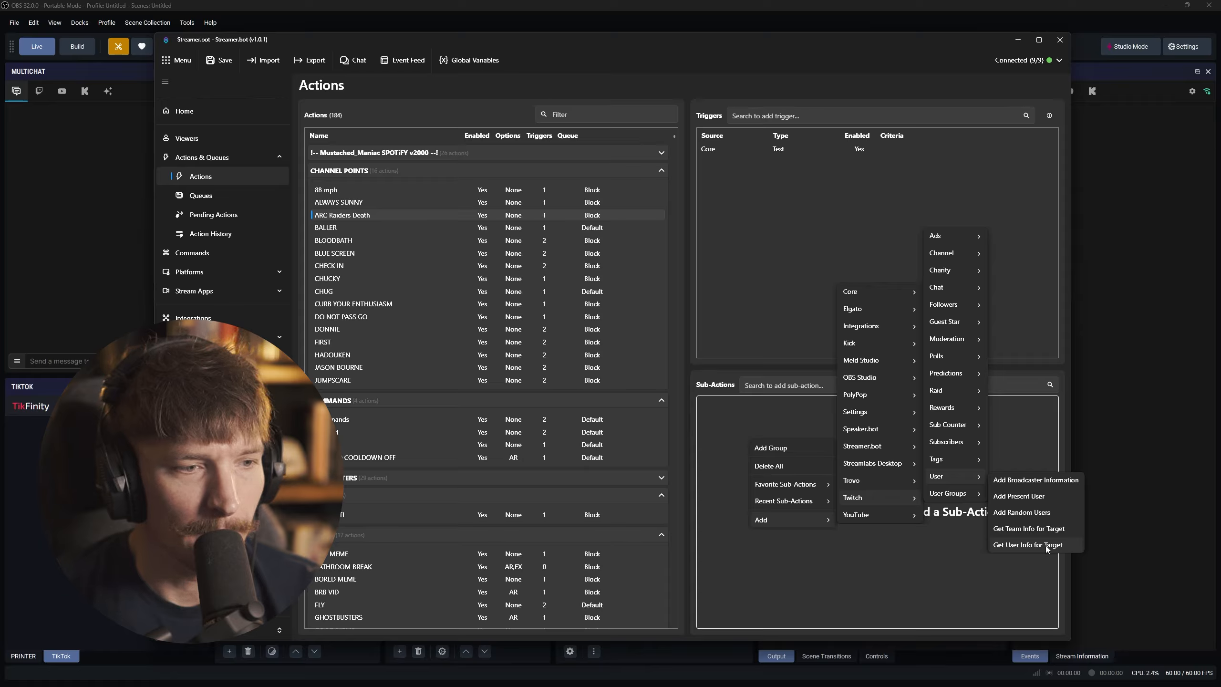
{"action": "left_click", "coordinate": [1029, 545]}
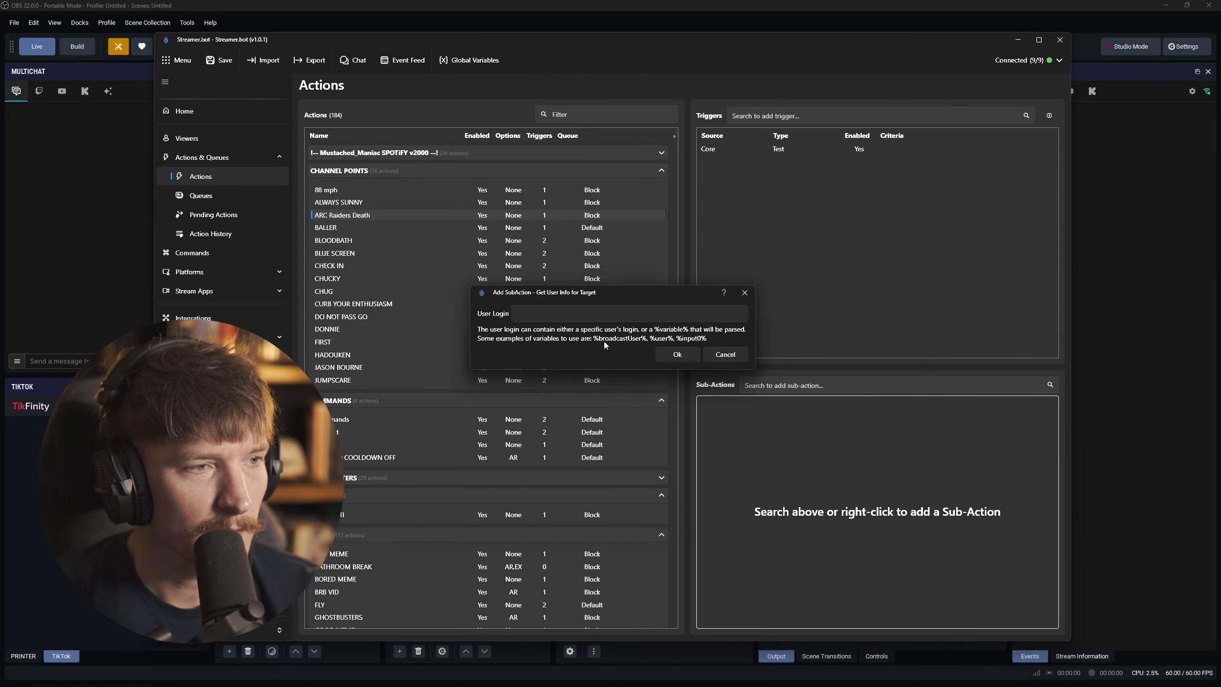
{"action": "left_click", "coordinate": [546, 317]}
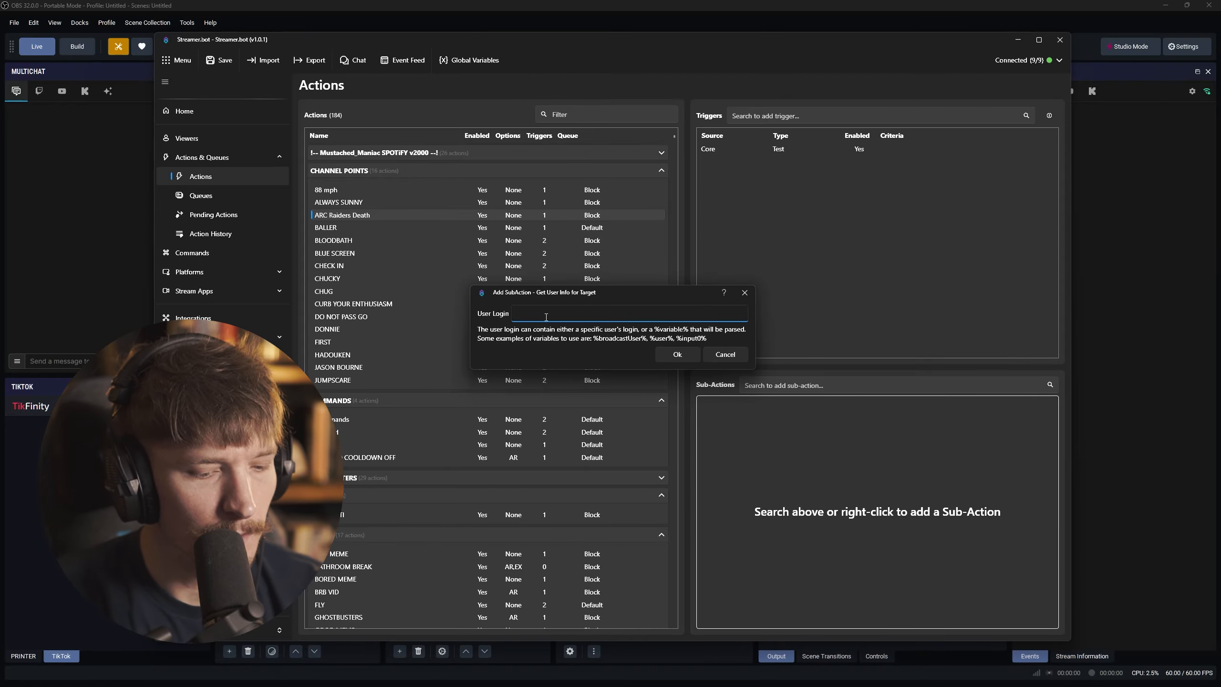
{"action": "type", "text": "%user"}
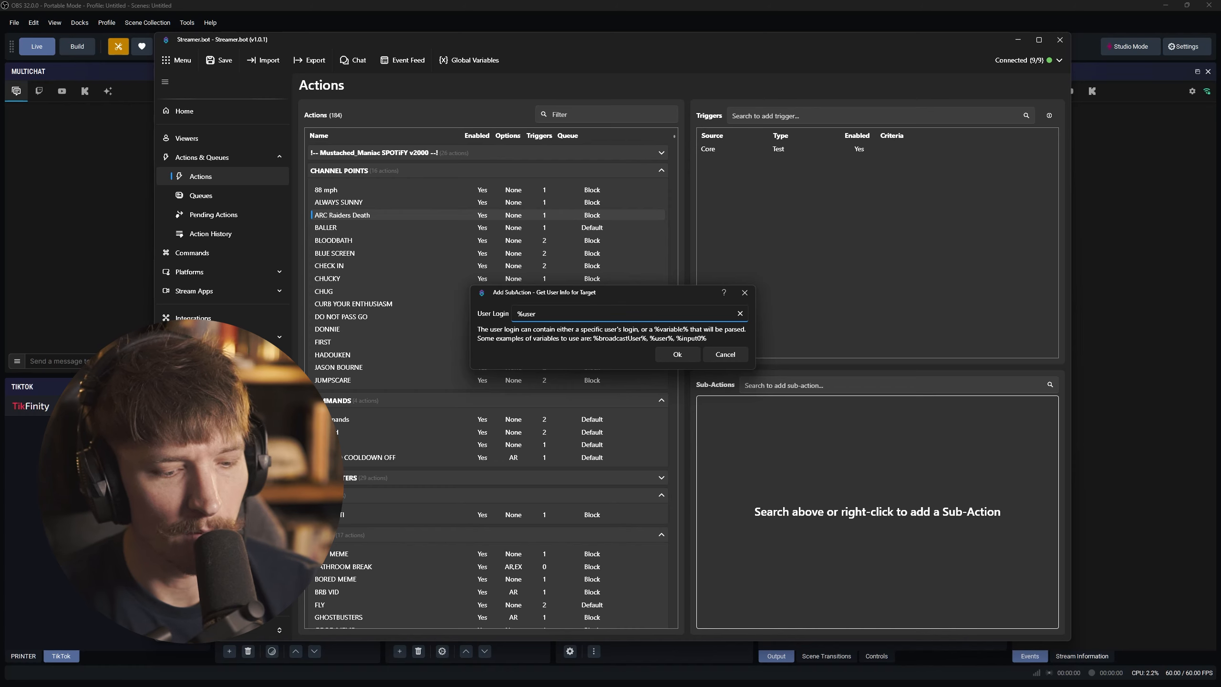
{"action": "type", "text": "%"}
{"action": "key", "text": "Return"}
Step: Start an OBS Set Media Source File sub-action targeting the MEME source in the [NS] MEMES scene
{"action": "right_click", "coordinate": [792, 438]}
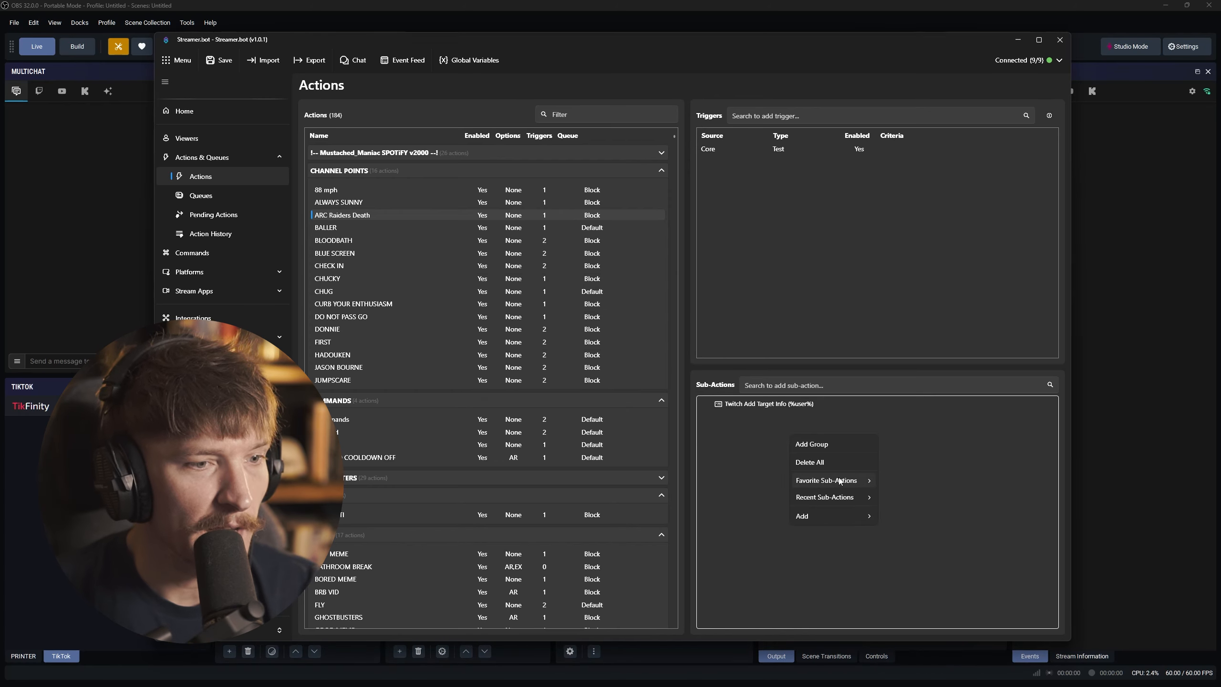
{"action": "mouse_move", "coordinate": [839, 481]}
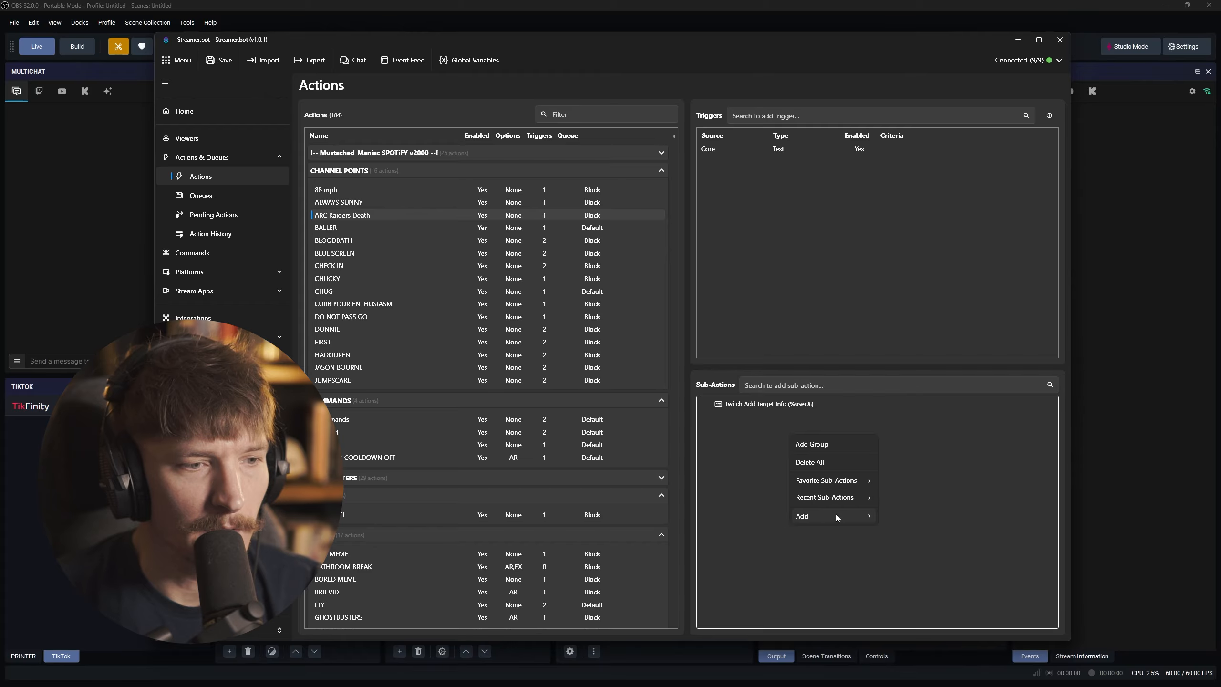
{"action": "mouse_move", "coordinate": [926, 367]}
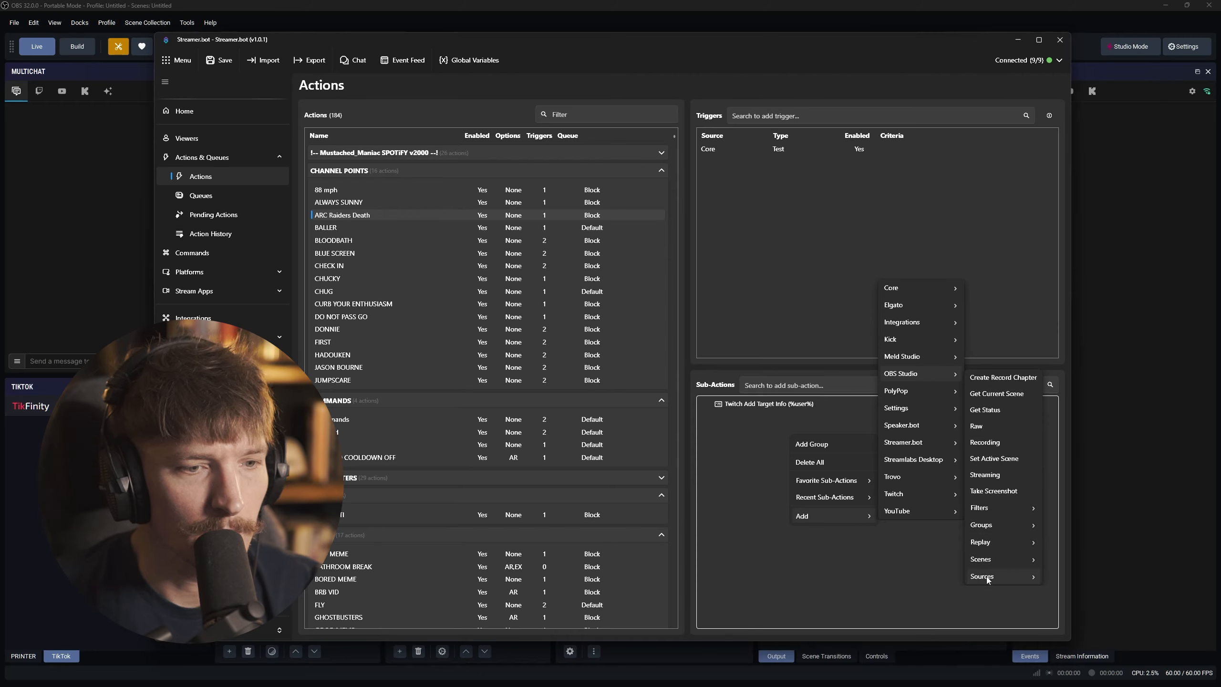
{"action": "mouse_move", "coordinate": [987, 580]}
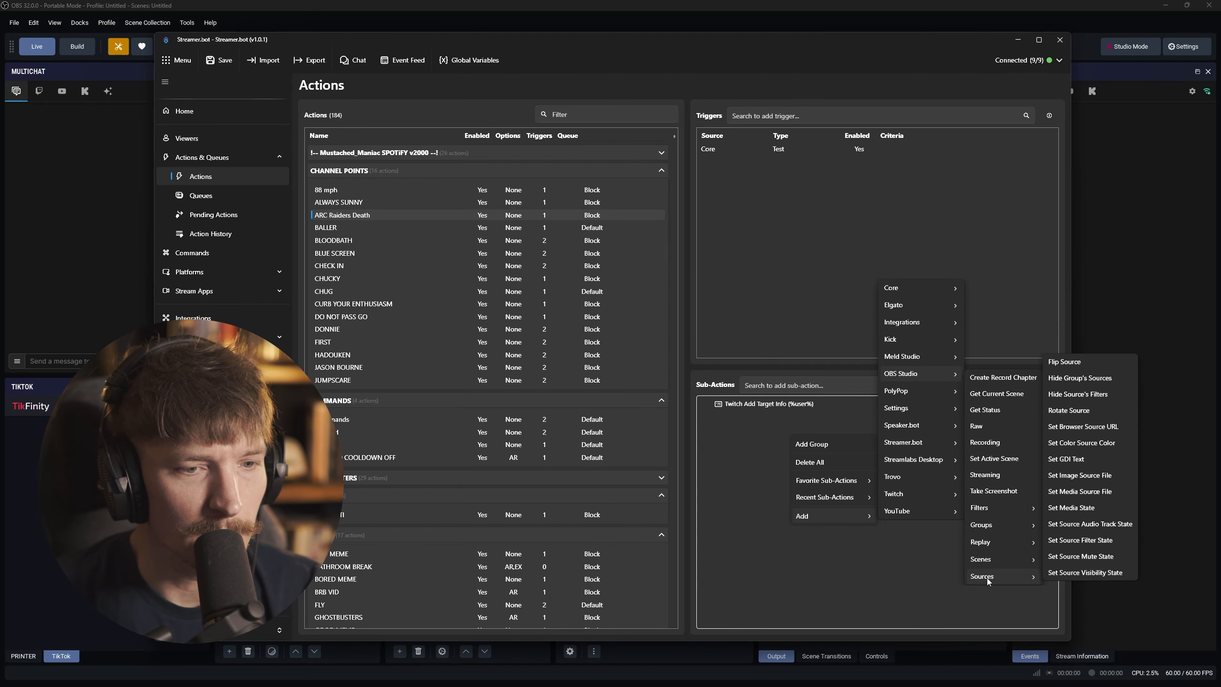
{"action": "left_click", "coordinate": [1089, 492]}
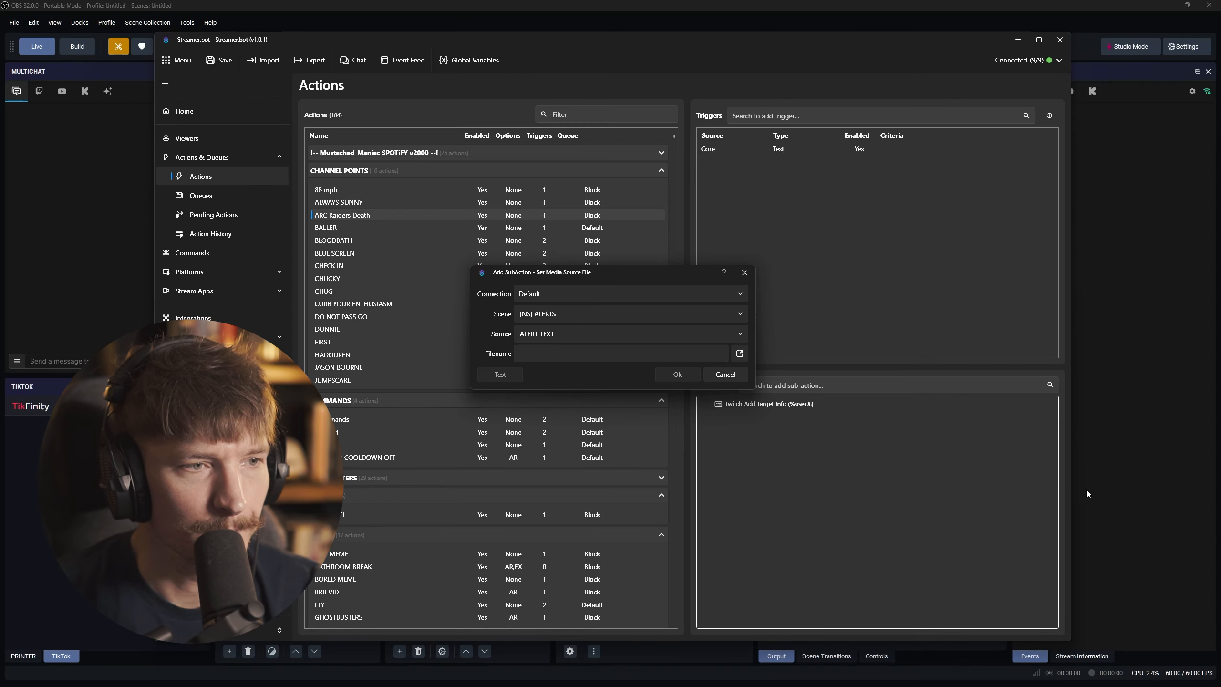
{"action": "left_click", "coordinate": [741, 316]}
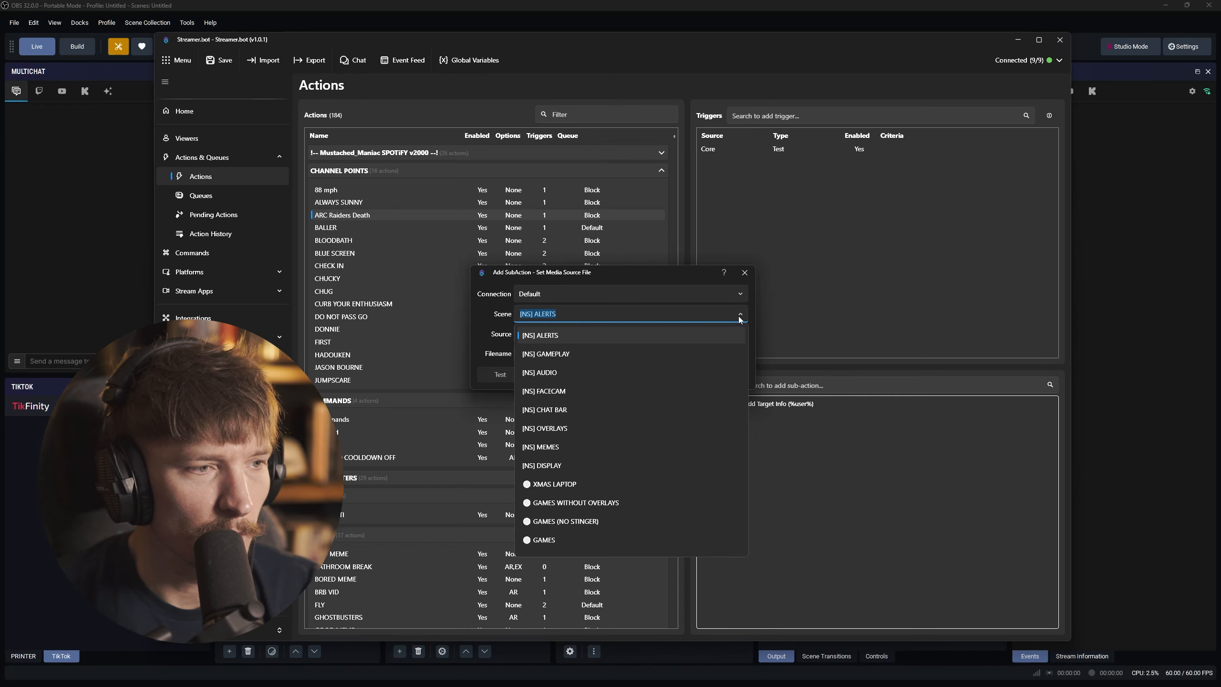
{"action": "left_click", "coordinate": [557, 446]}
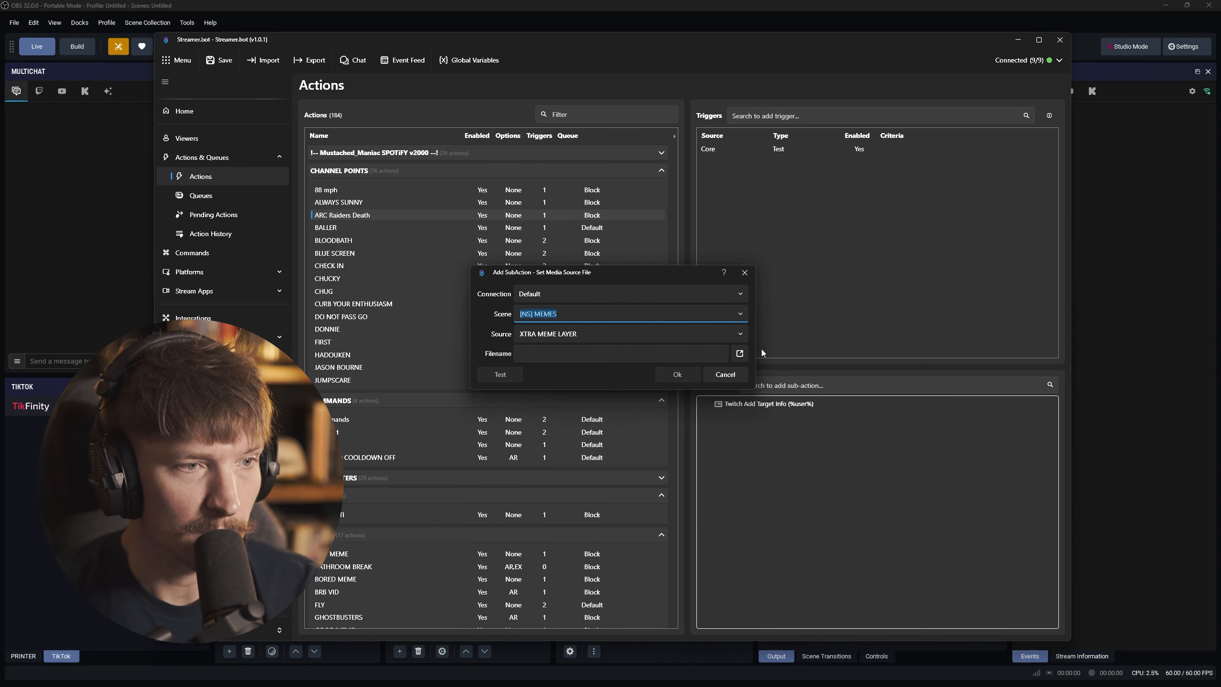
{"action": "left_click", "coordinate": [740, 333]}
{"action": "left_click", "coordinate": [561, 376]}
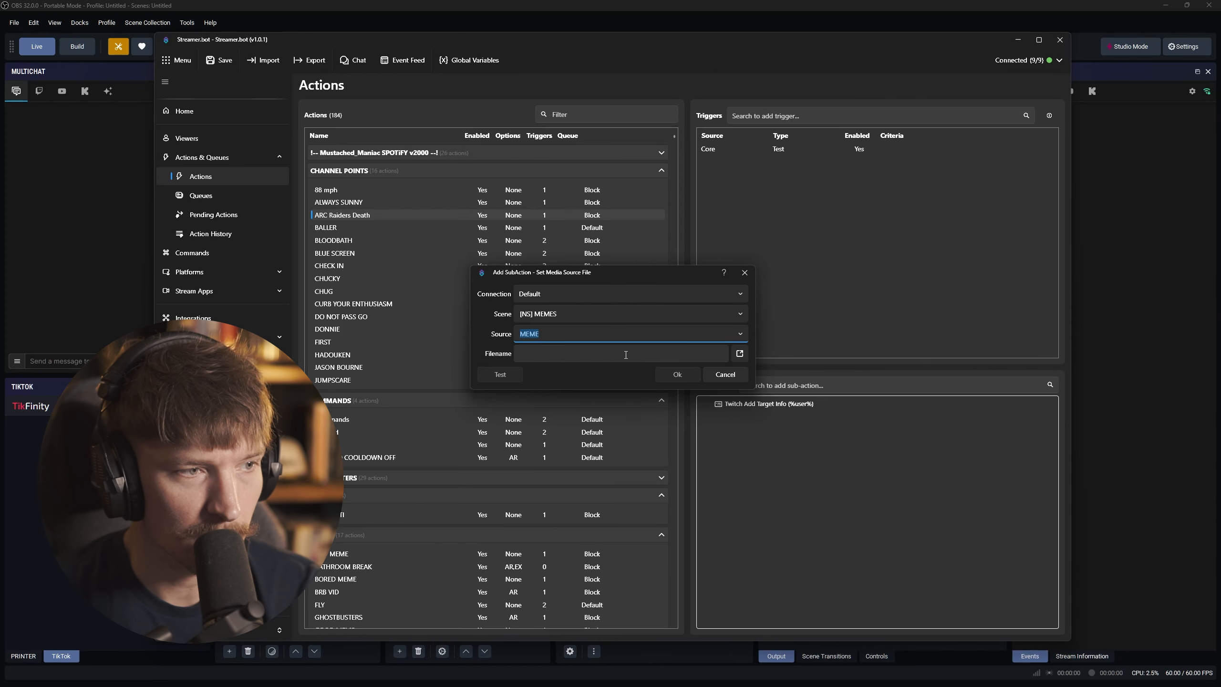
Step: Set the media source file to ARC Raiders Death Screen.webm from the emotes and badges folder and add the sub-action
{"action": "left_click", "coordinate": [740, 353]}
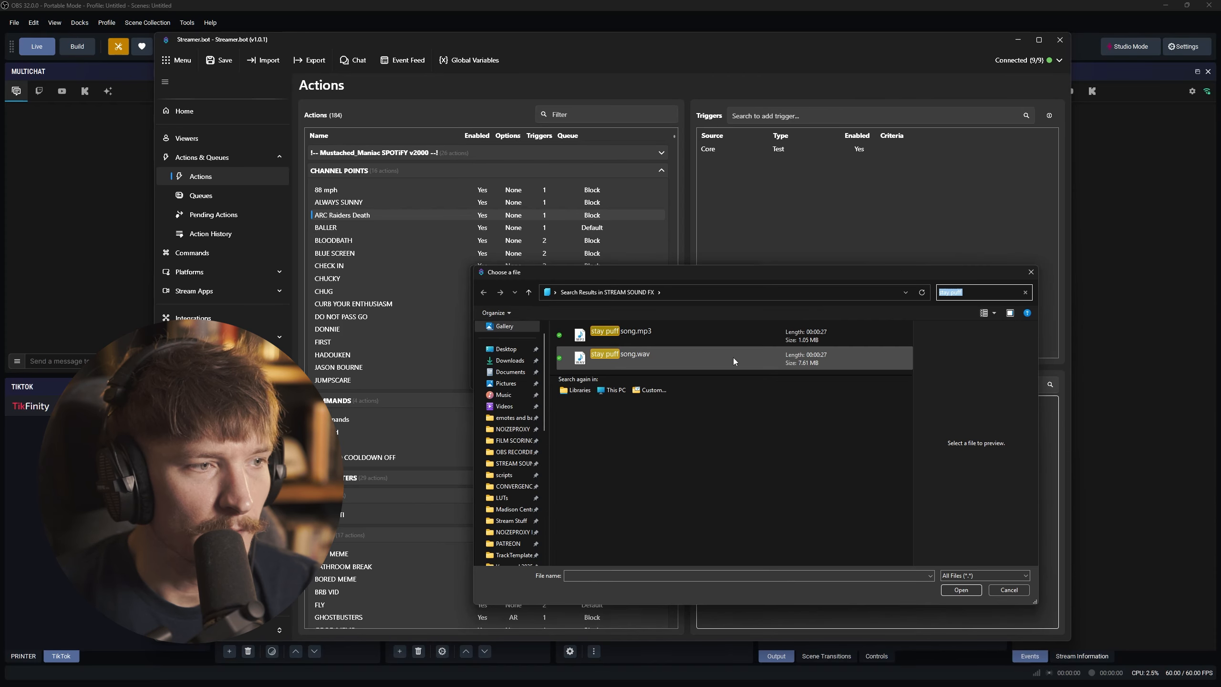
{"action": "left_click", "coordinate": [509, 422]}
{"action": "type", "text": "arc raid"}
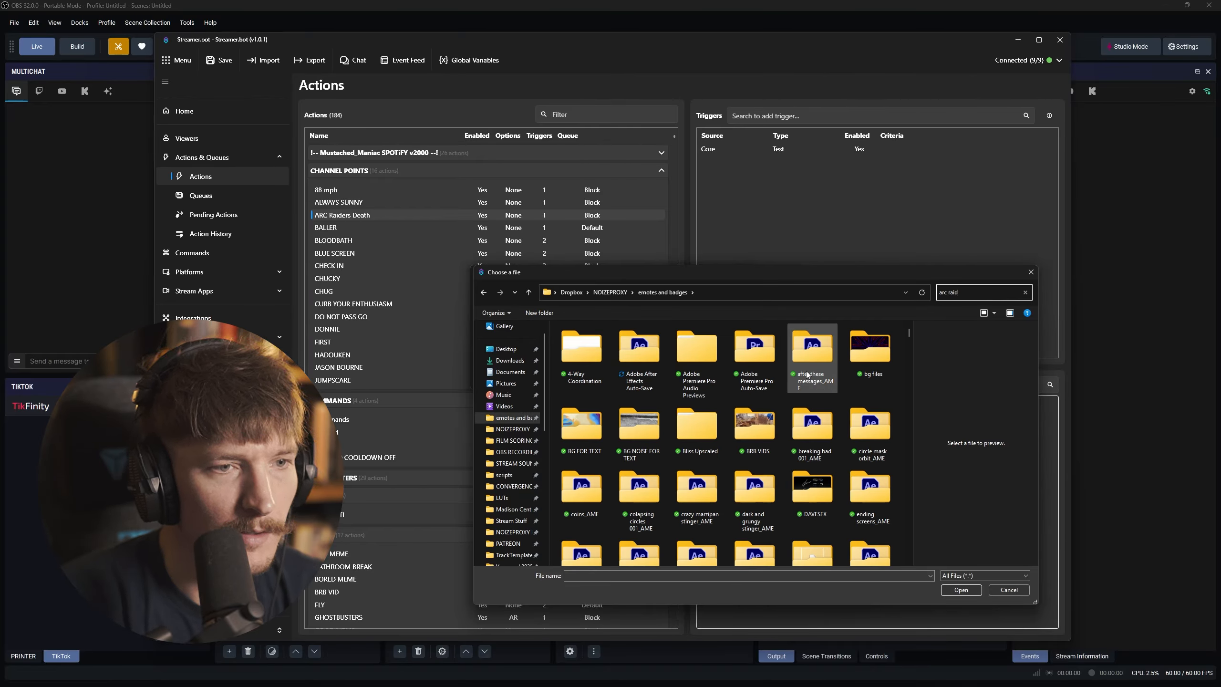
{"action": "type", "text": "ers"}
{"action": "left_click", "coordinate": [745, 383]}
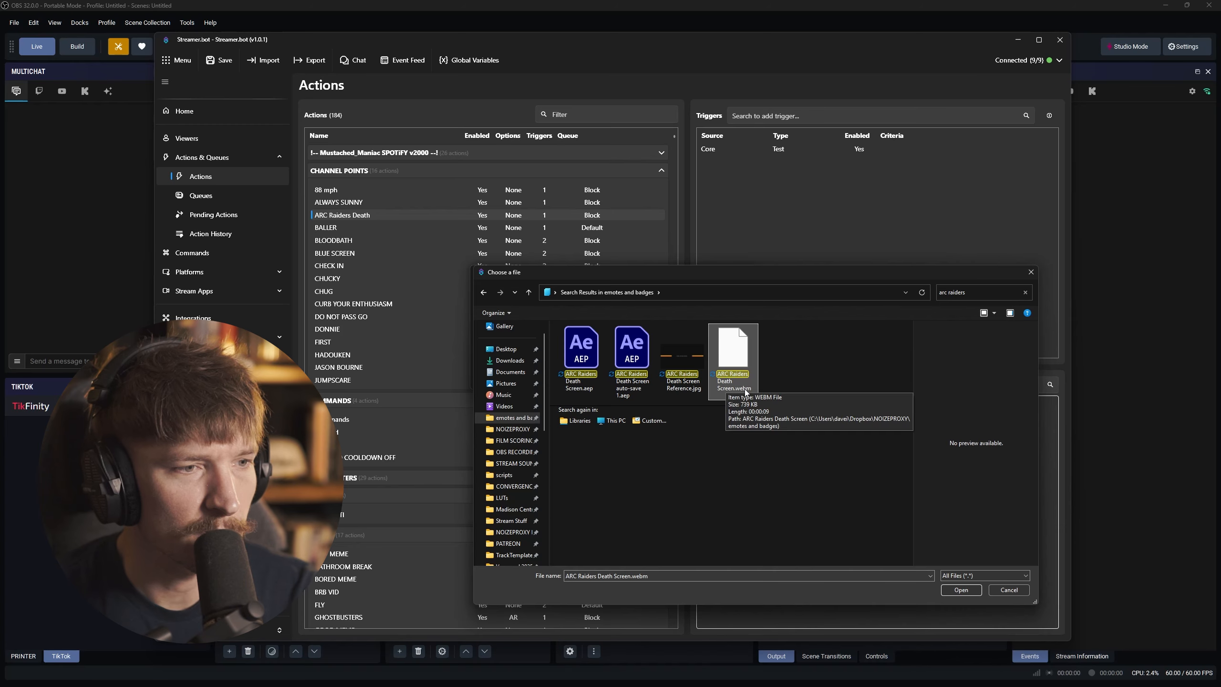
{"action": "left_click", "coordinate": [961, 590]}
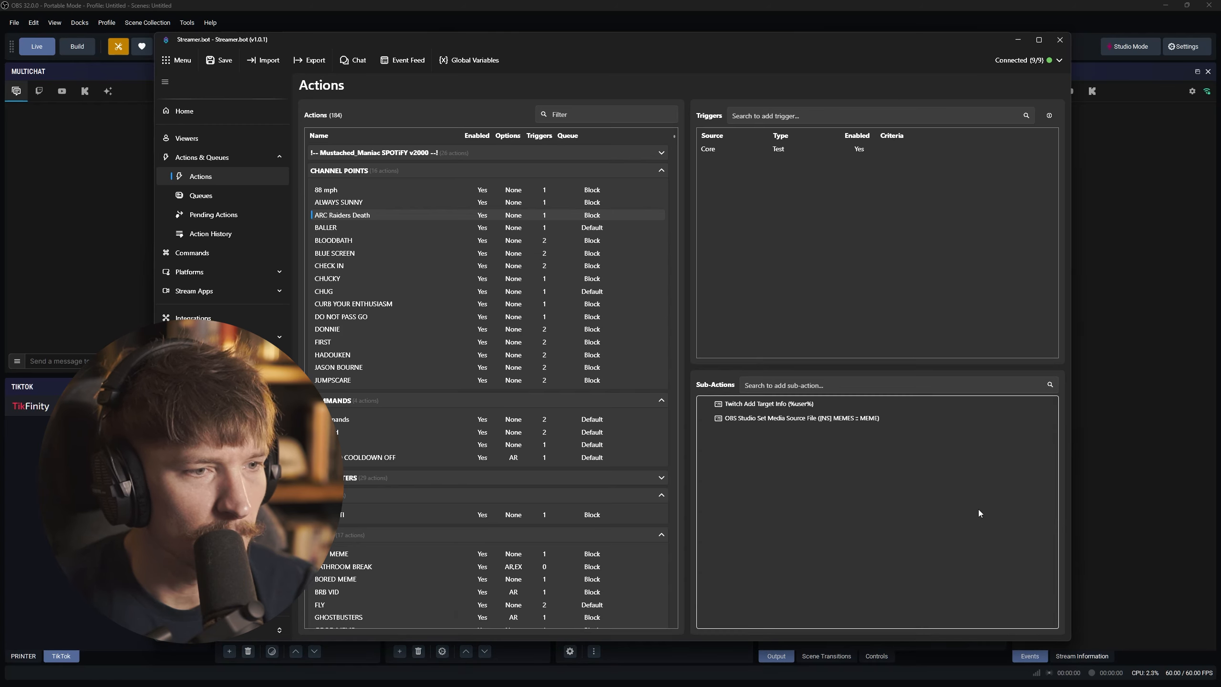
Step: Add a Play Sound From Folder sub-action using the ARC Raiders Death folder in STREAM SOUND FX, testing its playback
{"action": "right_click", "coordinate": [835, 458]}
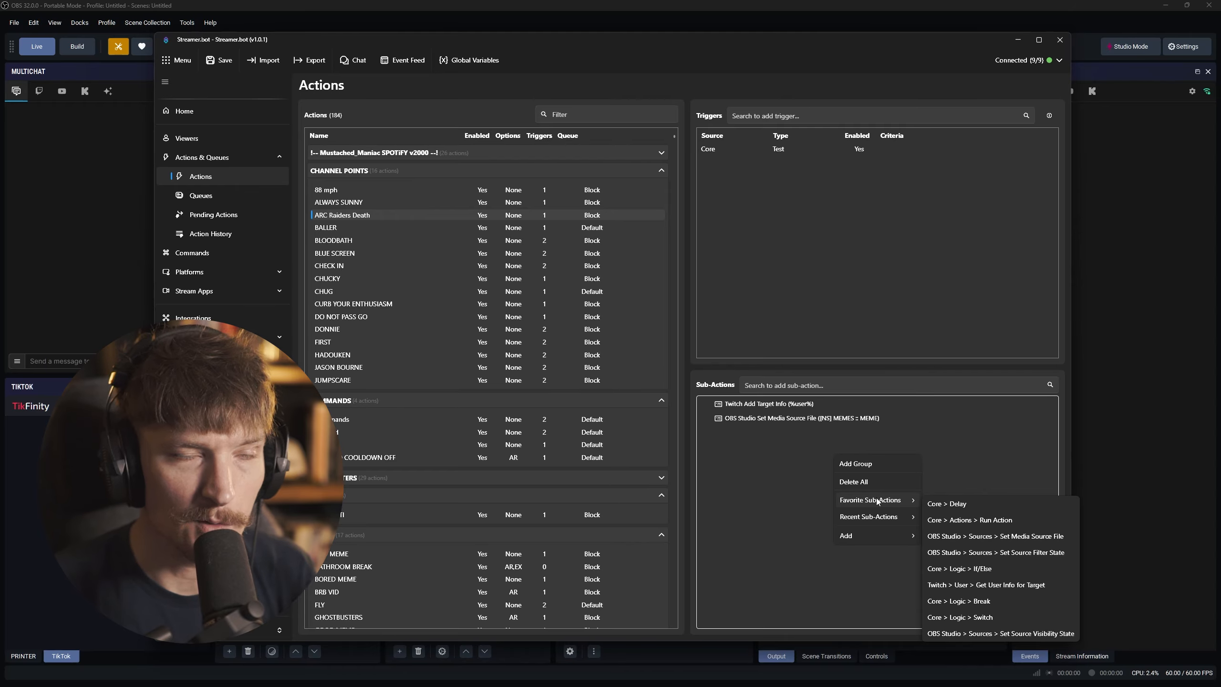
{"action": "mouse_move", "coordinate": [873, 538]}
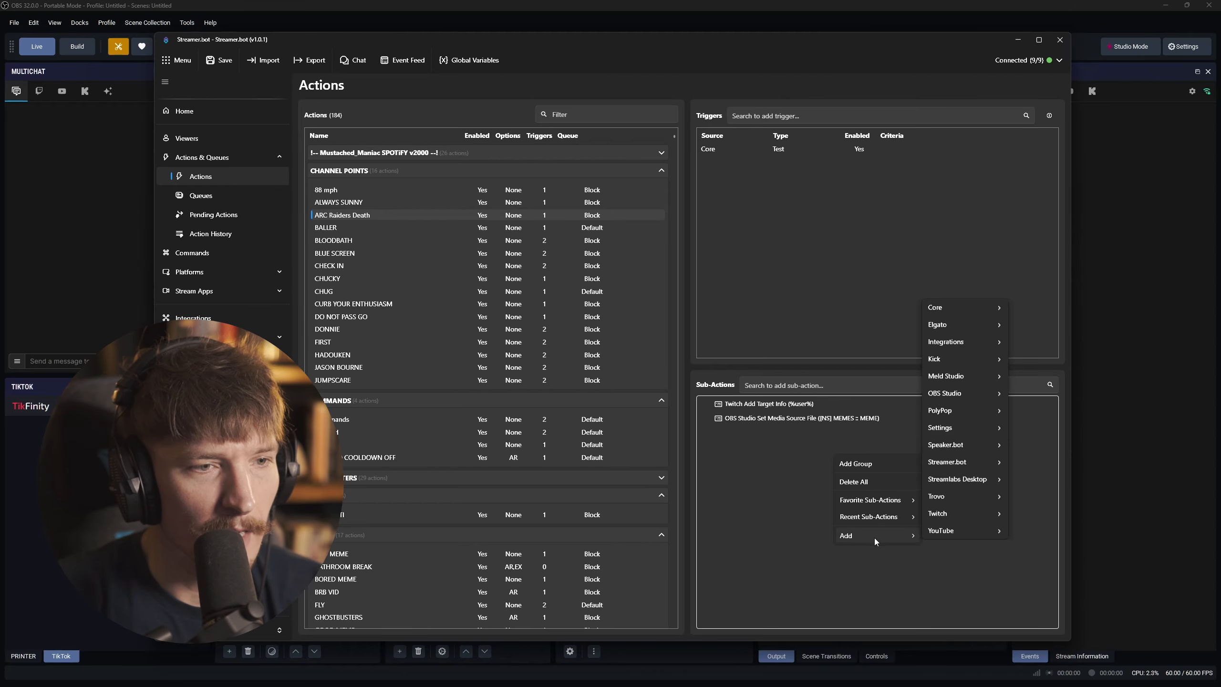
{"action": "mouse_move", "coordinate": [969, 314]}
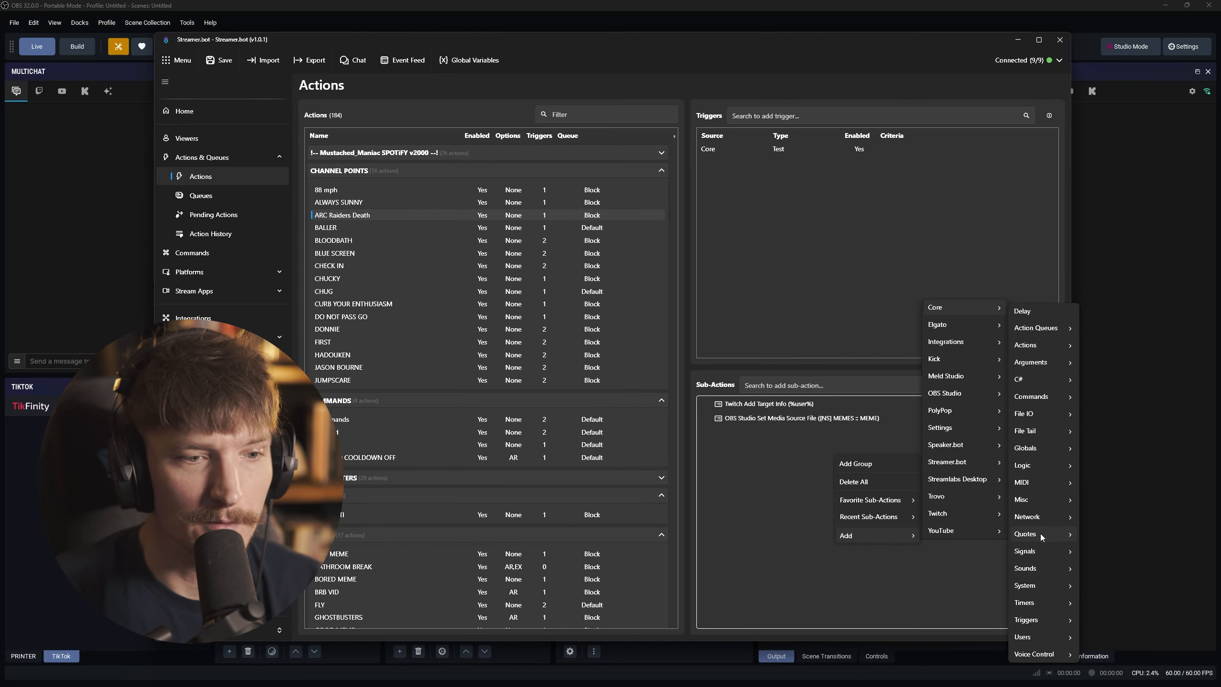
{"action": "mouse_move", "coordinate": [1040, 552]}
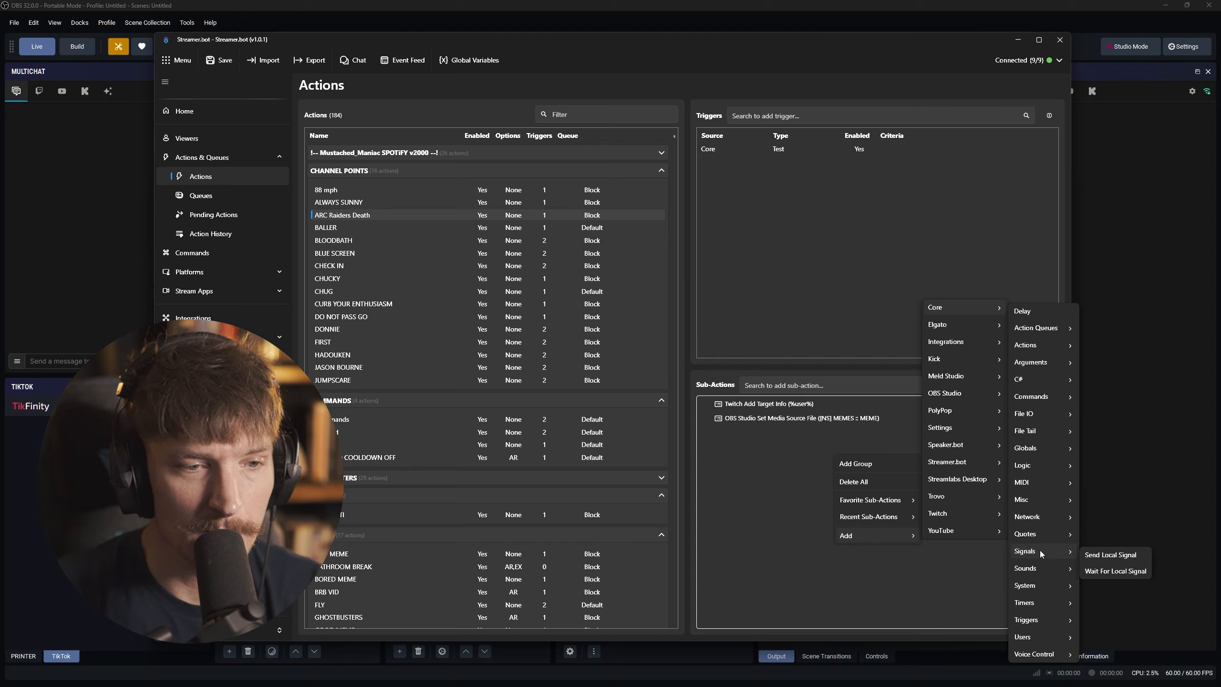
{"action": "mouse_move", "coordinate": [1028, 572]}
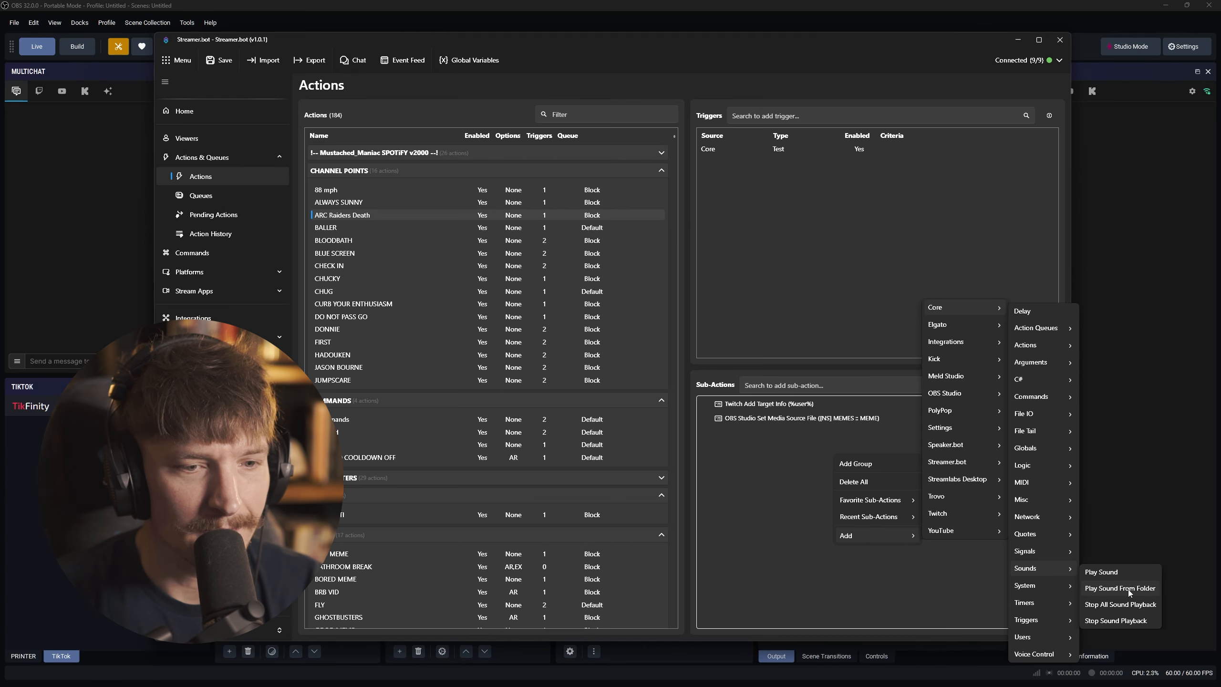
{"action": "left_click", "coordinate": [1127, 589]}
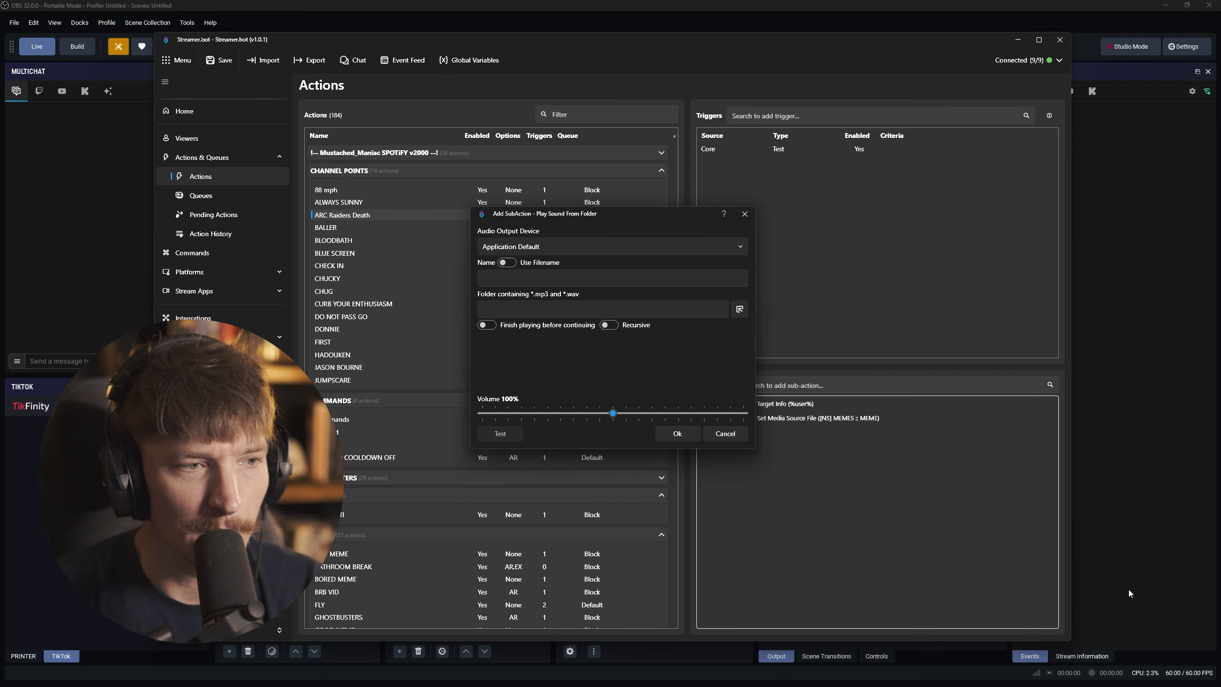
{"action": "left_click", "coordinate": [739, 308]}
{"action": "scroll", "coordinate": [199, 178], "scroll_direction": "up", "scroll_amount": 6}
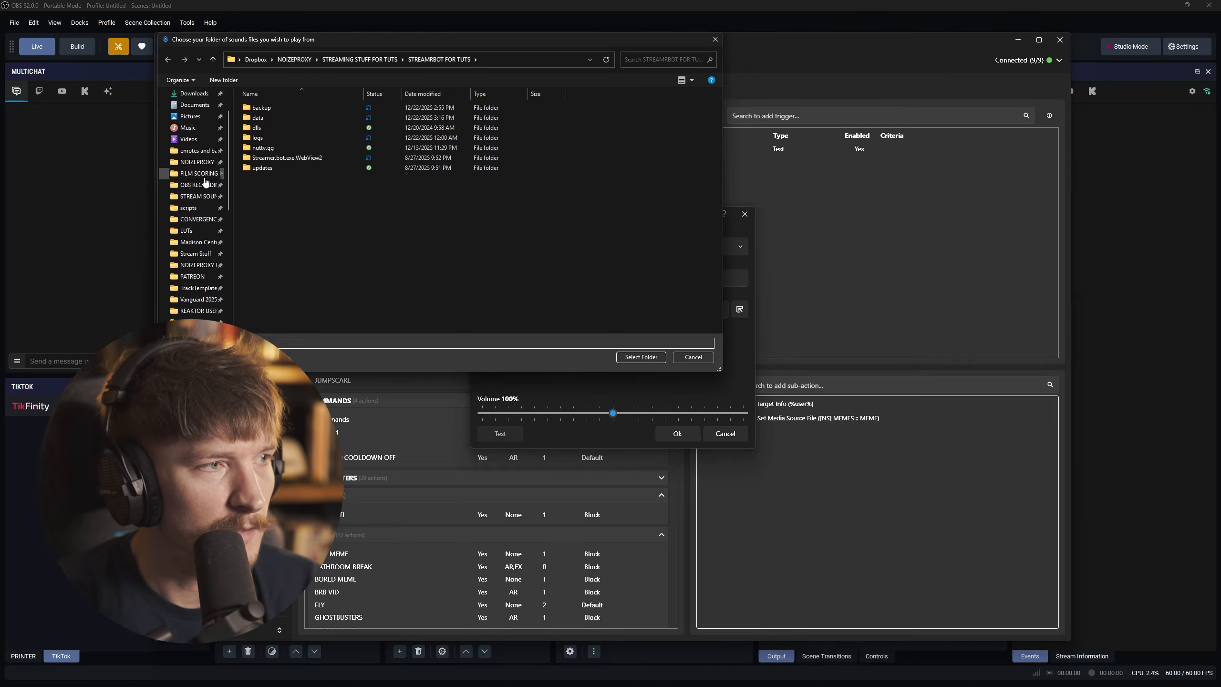
{"action": "left_click", "coordinate": [197, 196]}
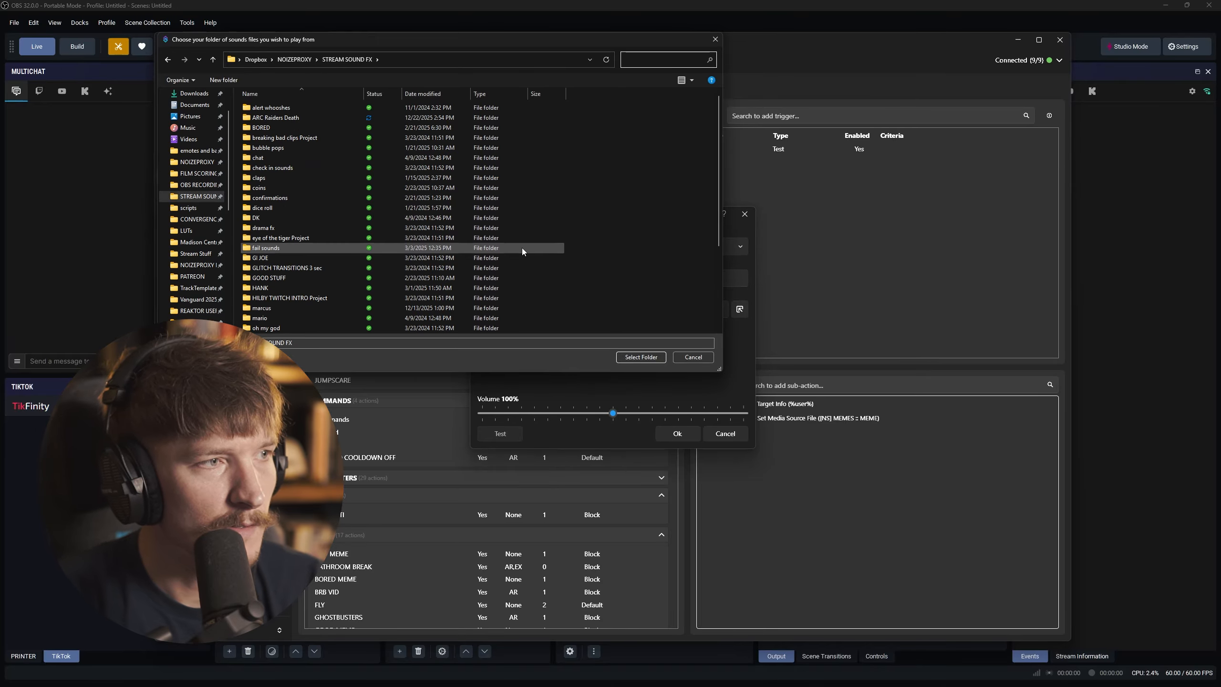
{"action": "left_click", "coordinate": [258, 118]}
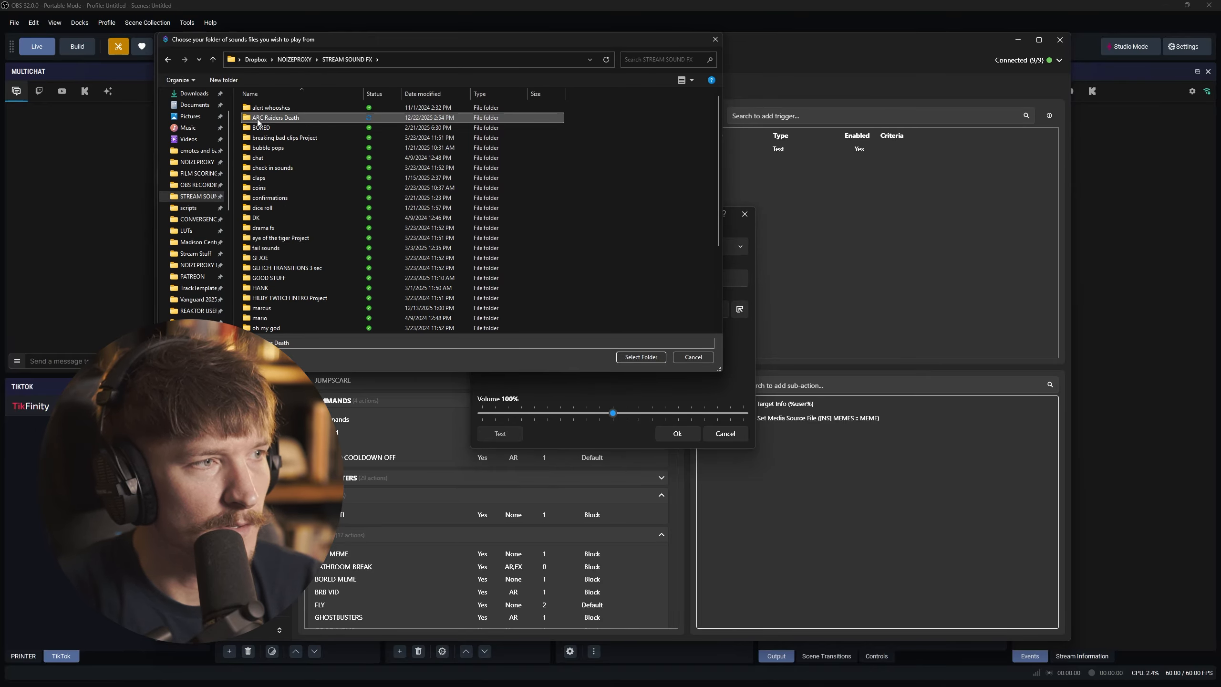
{"action": "left_click", "coordinate": [636, 357]}
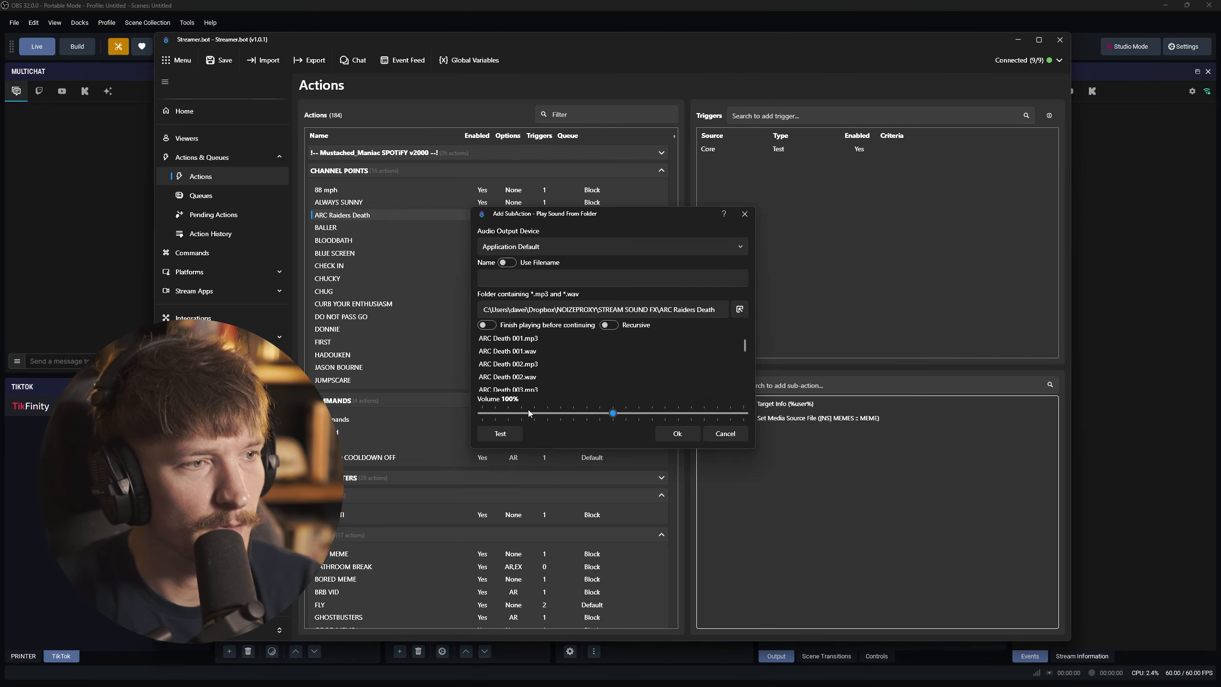
{"action": "left_click", "coordinate": [511, 435]}
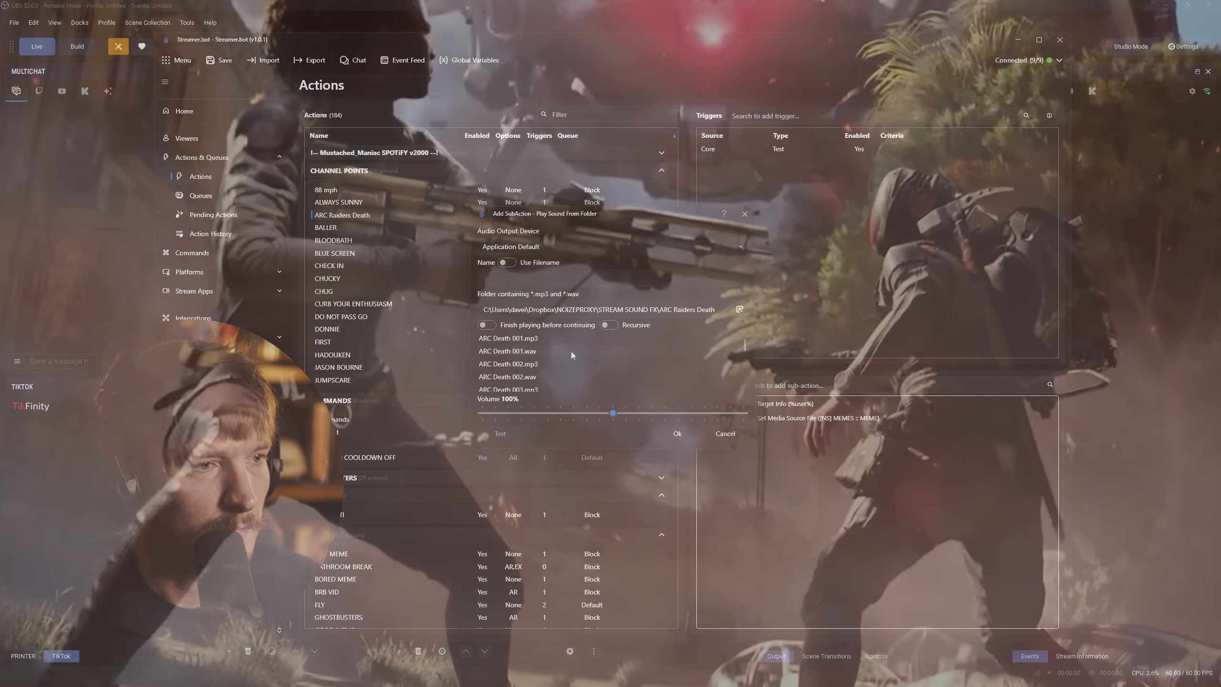
{"action": "left_click", "coordinate": [687, 435]}
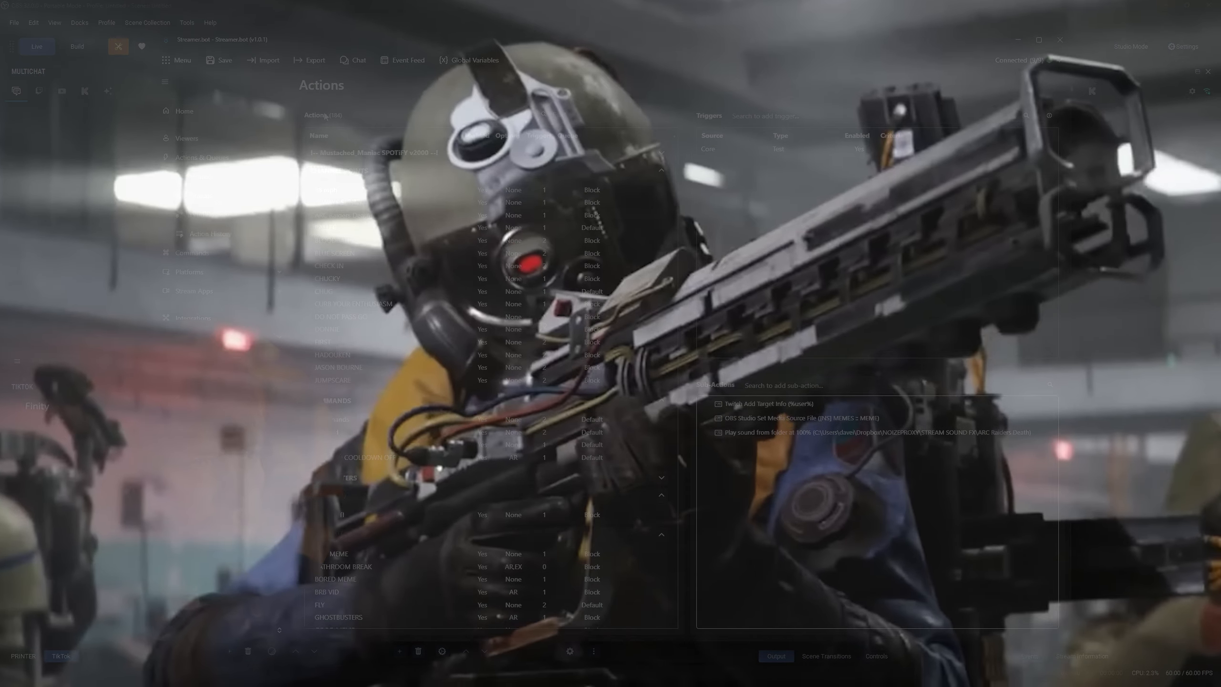
Step: Add an OBS Set Source Visibility State sub-action that makes the MEME source in the [NS] MEMES scene visible
{"action": "right_click", "coordinate": [799, 463]}
{"action": "mouse_move", "coordinate": [837, 542]}
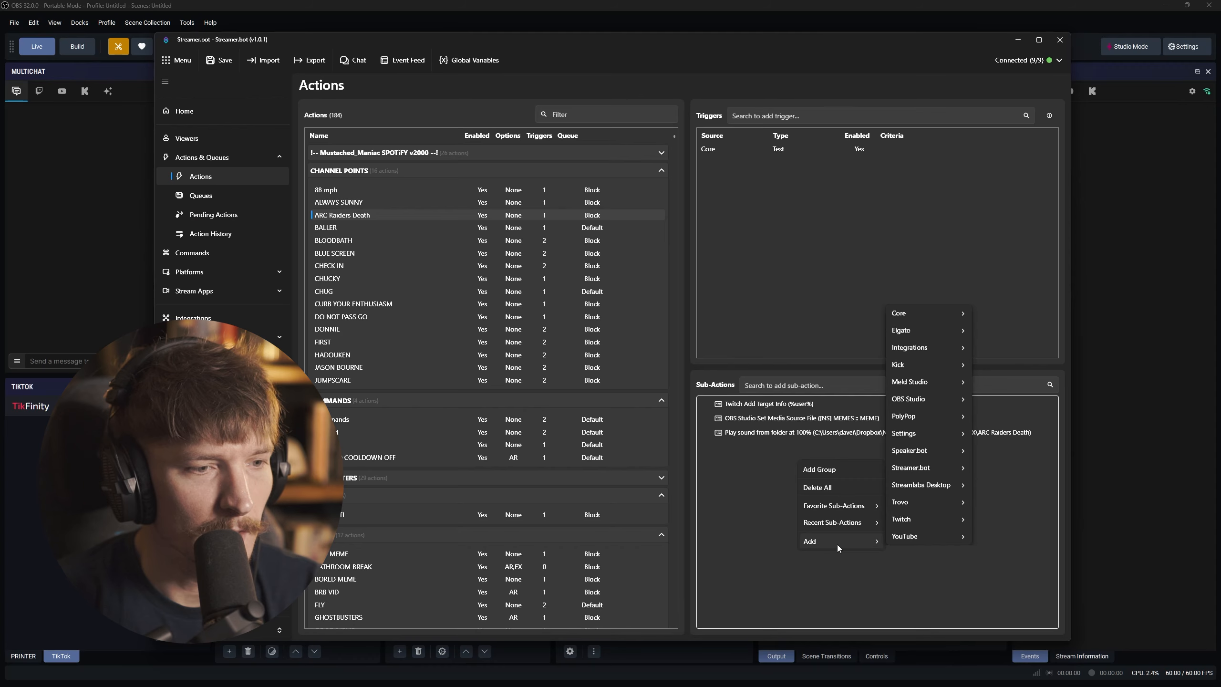
{"action": "mouse_move", "coordinate": [942, 533]}
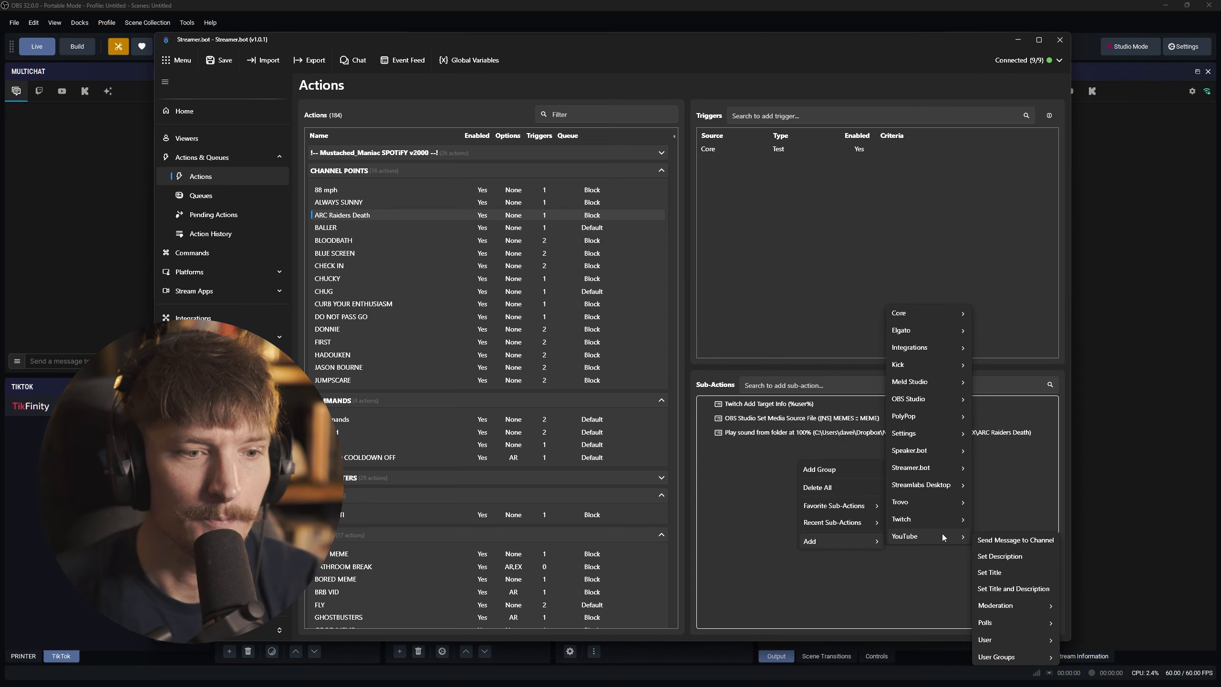
{"action": "mouse_move", "coordinate": [934, 398]}
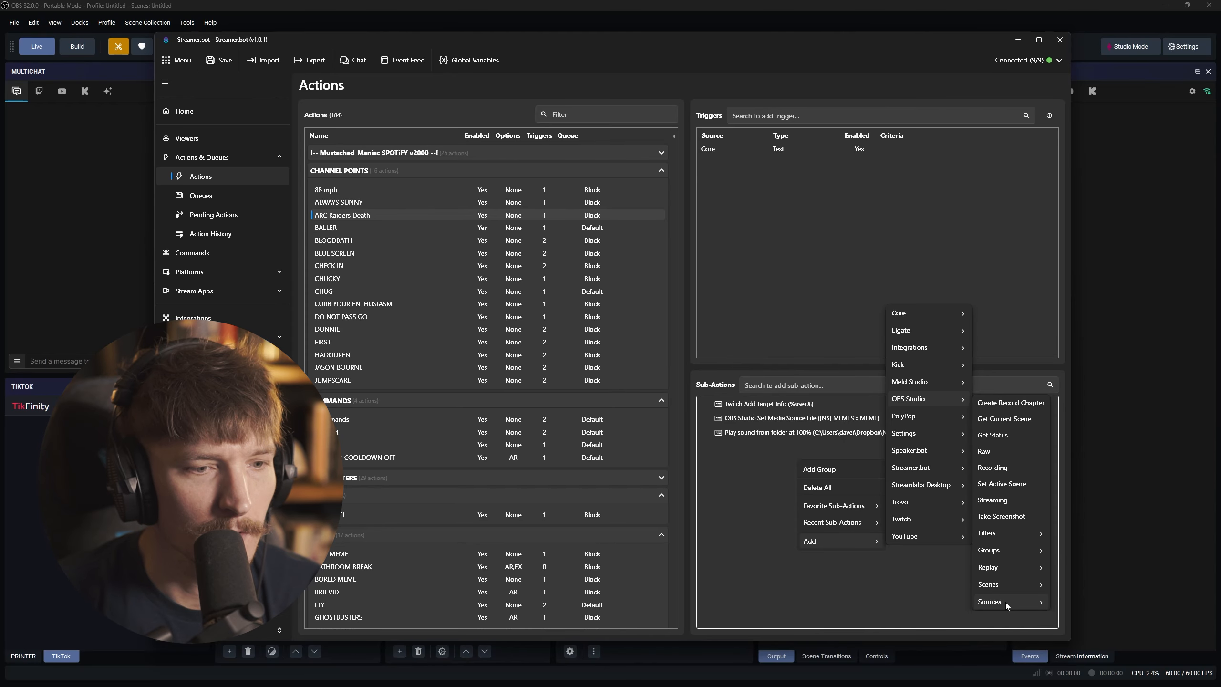
{"action": "mouse_move", "coordinate": [1005, 603]}
{"action": "left_click", "coordinate": [1062, 570]}
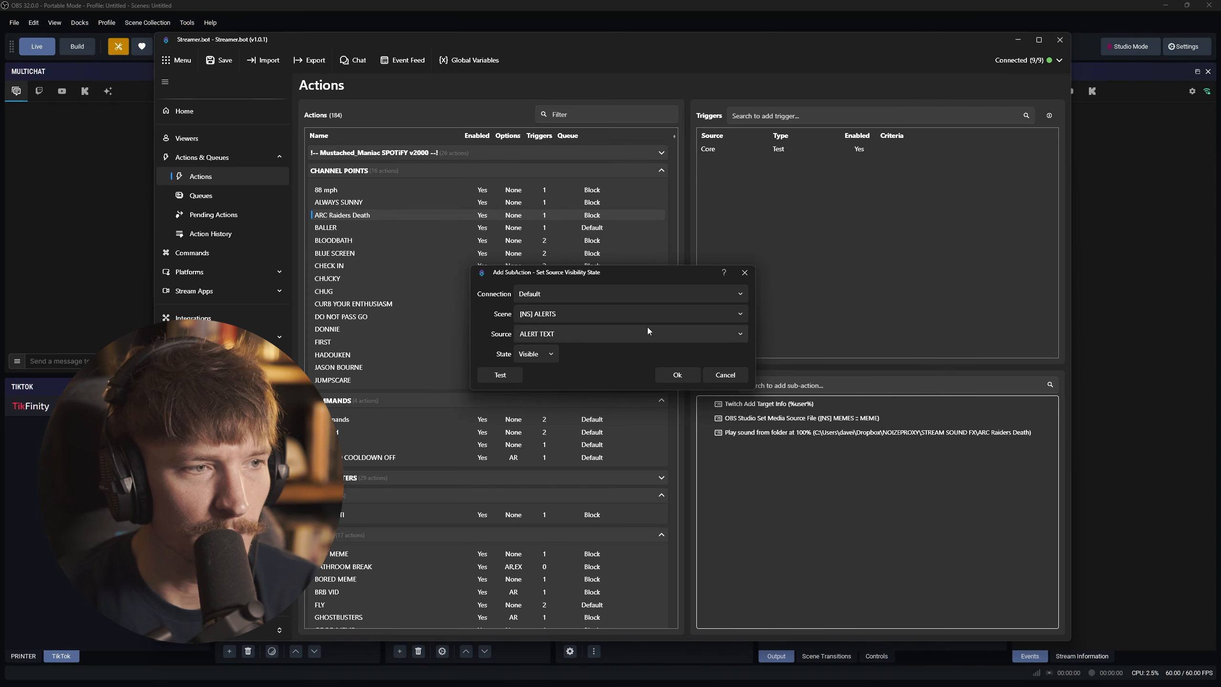
{"action": "left_click", "coordinate": [740, 313]}
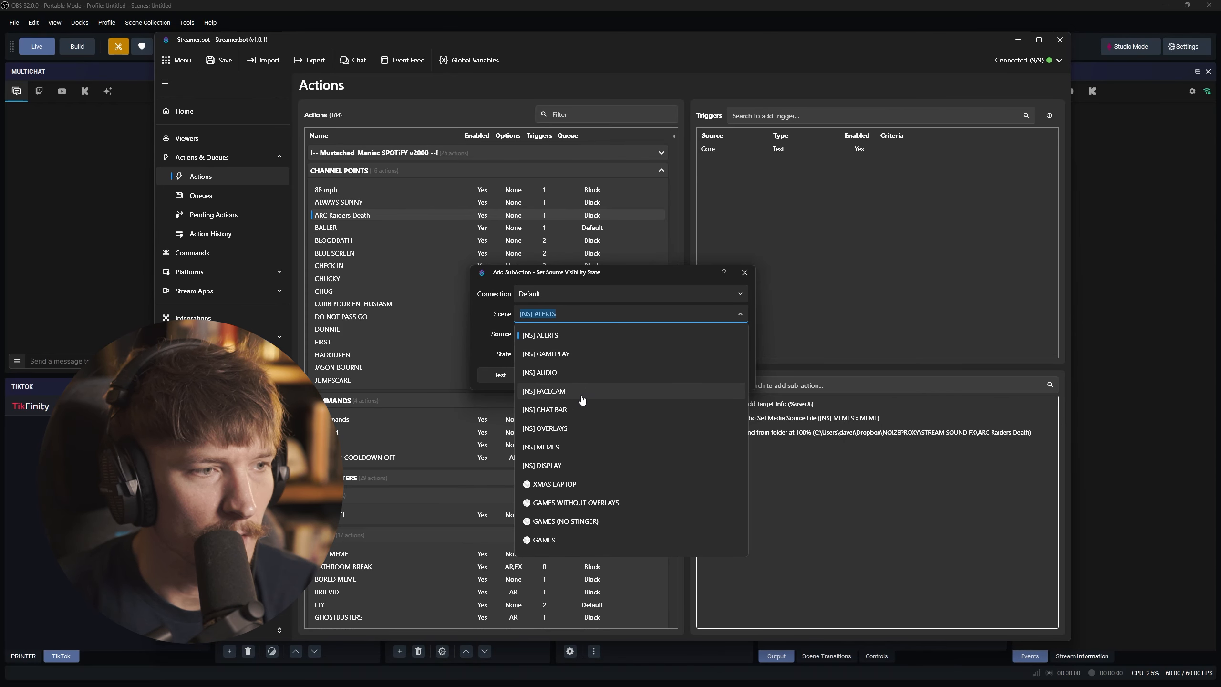
{"action": "left_click", "coordinate": [562, 447]}
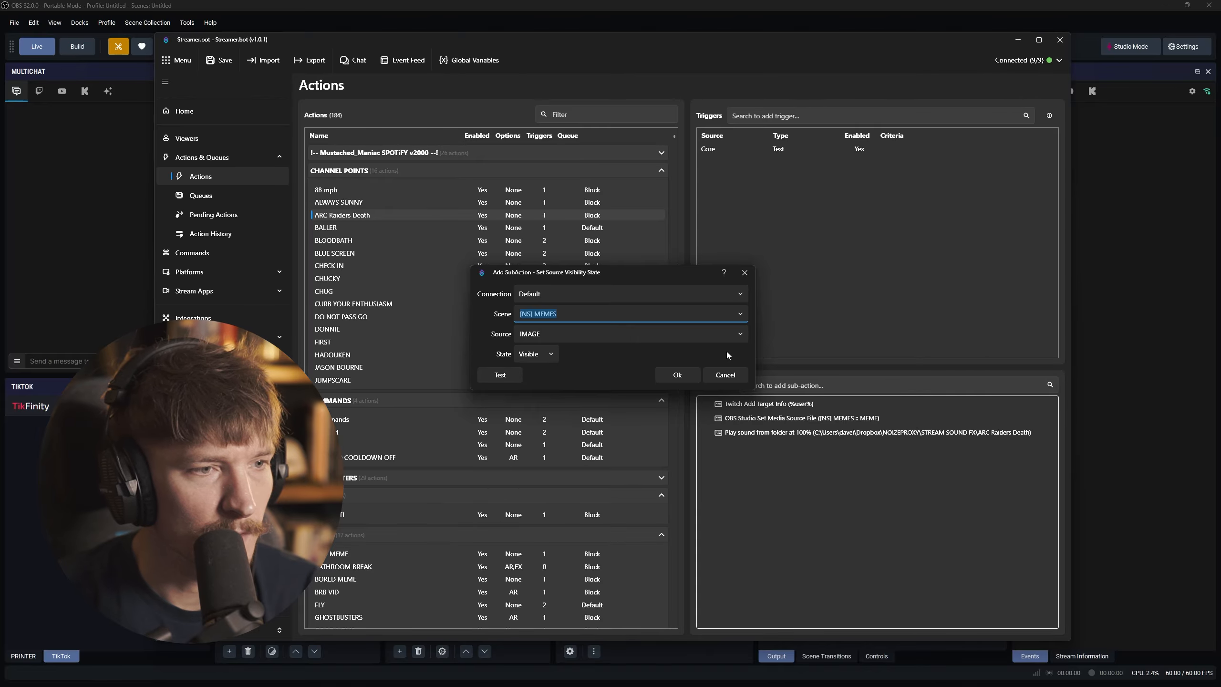
{"action": "left_click", "coordinate": [738, 334]}
{"action": "left_click", "coordinate": [637, 375]}
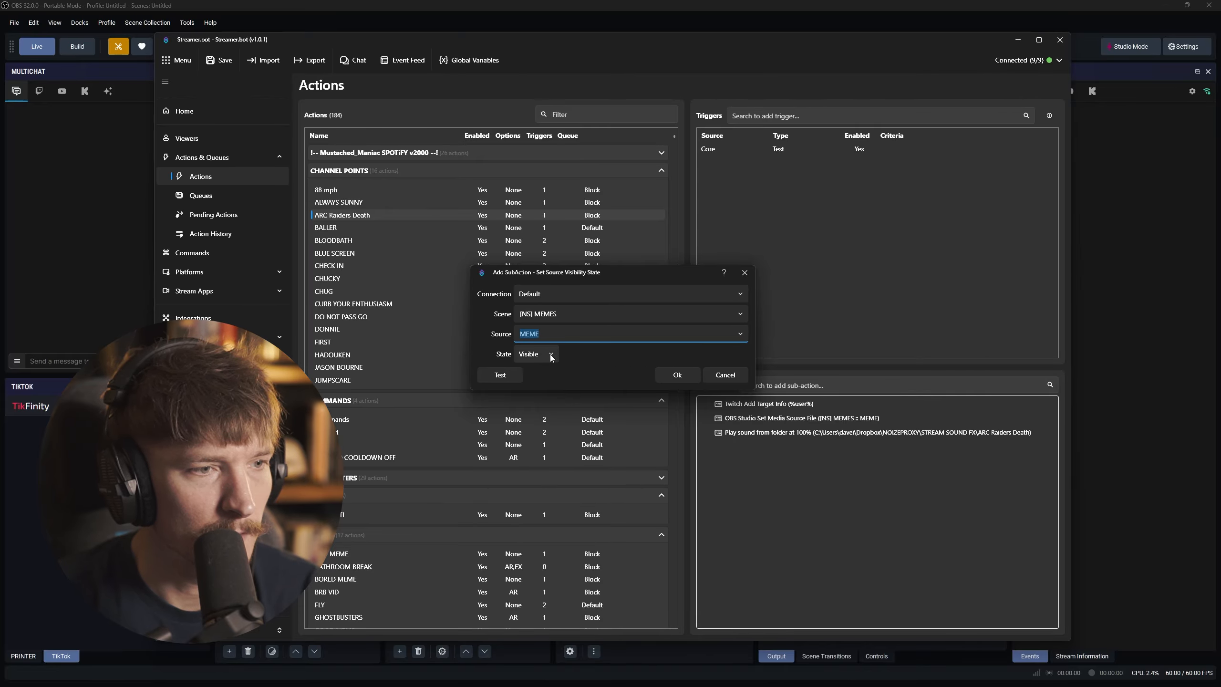
{"action": "left_click", "coordinate": [687, 379]}
Step: Add an OBS Set Source Visibility State sub-action that makes the ARC Text source in the [NS] MEMES scene visible
{"action": "right_click", "coordinate": [851, 472]}
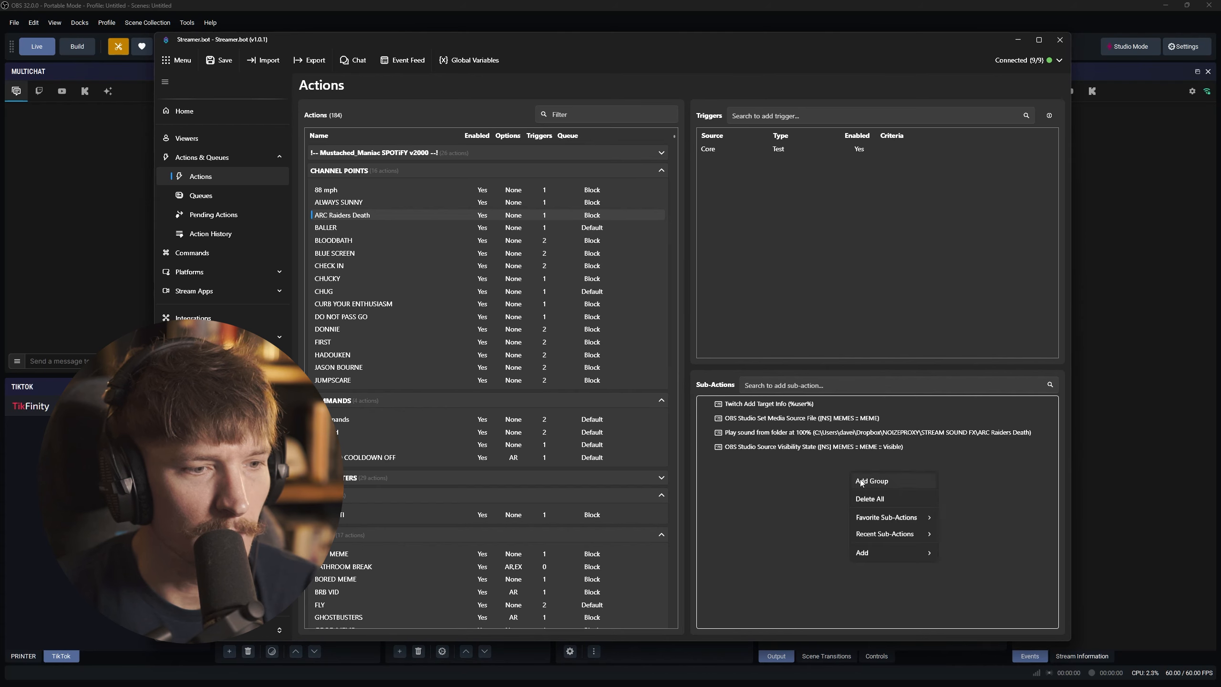
{"action": "mouse_move", "coordinate": [889, 550]}
{"action": "mouse_move", "coordinate": [967, 550]}
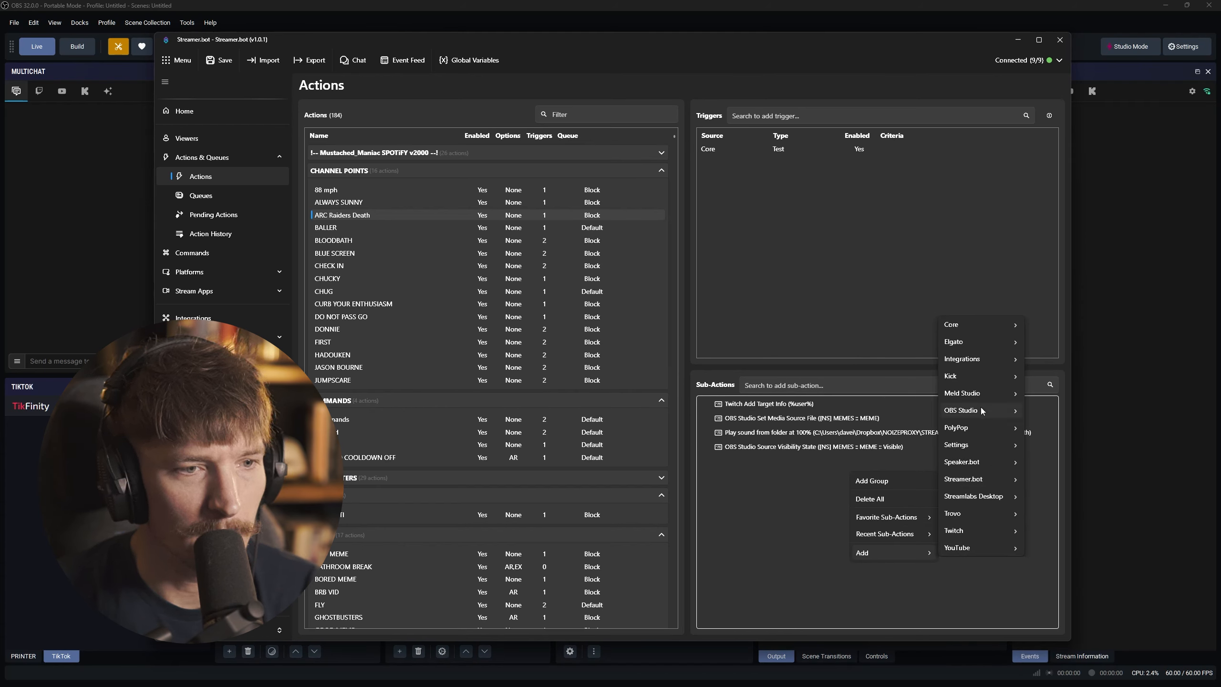
{"action": "mouse_move", "coordinate": [981, 410]}
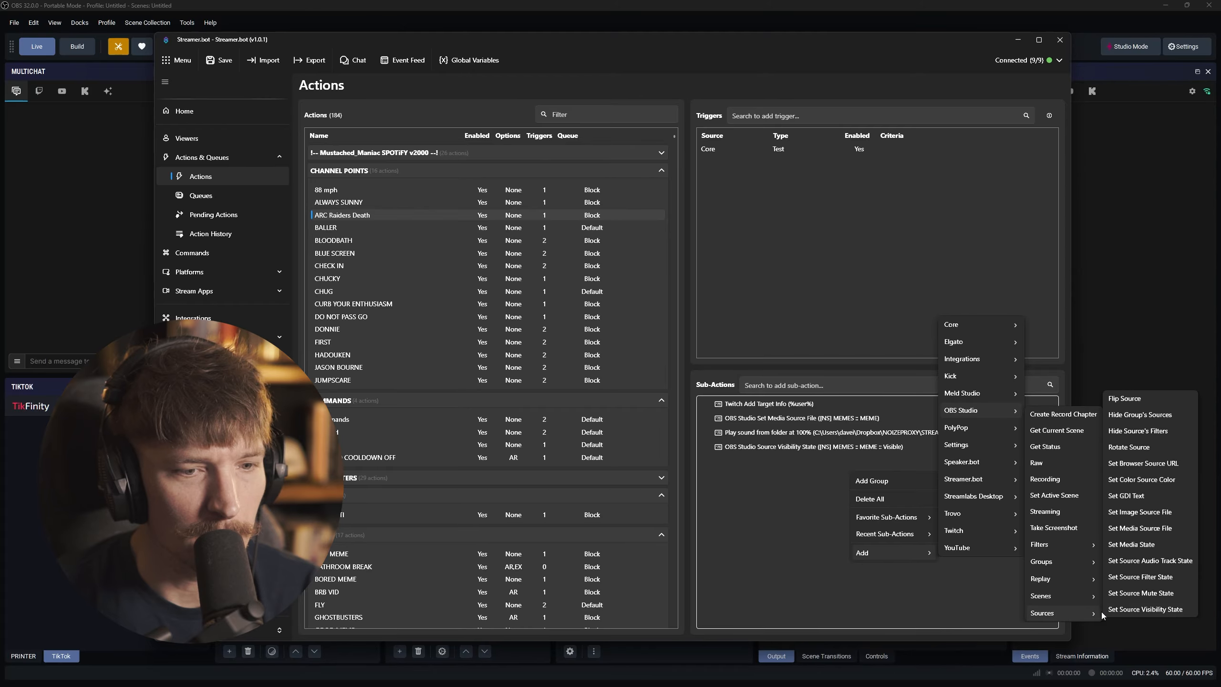
{"action": "left_click", "coordinate": [1105, 604]}
{"action": "left_click", "coordinate": [742, 314]}
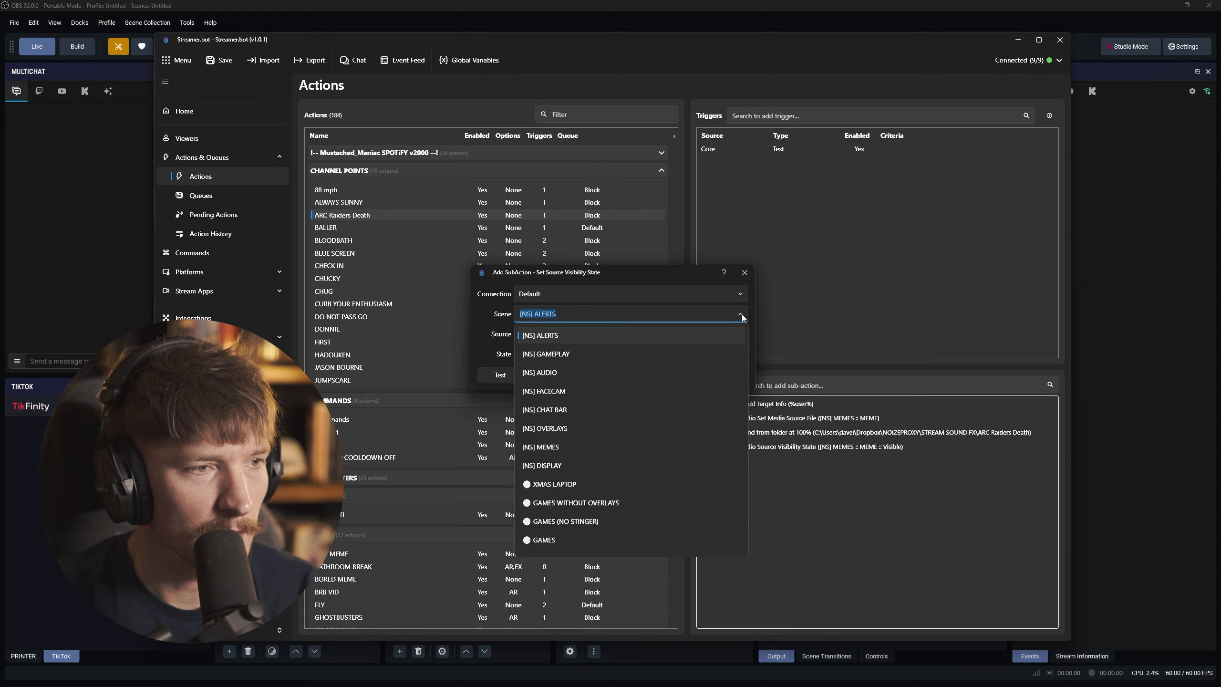
{"action": "left_click", "coordinate": [621, 441]}
{"action": "left_click", "coordinate": [738, 333]}
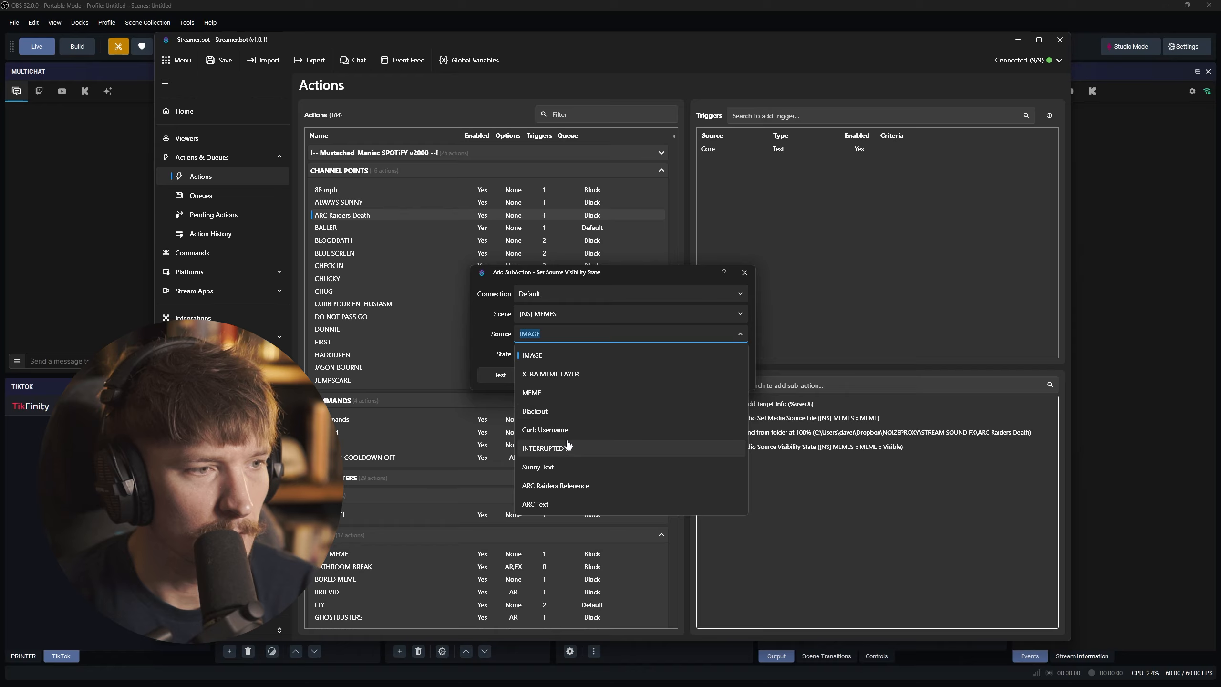
{"action": "left_click", "coordinate": [582, 504]}
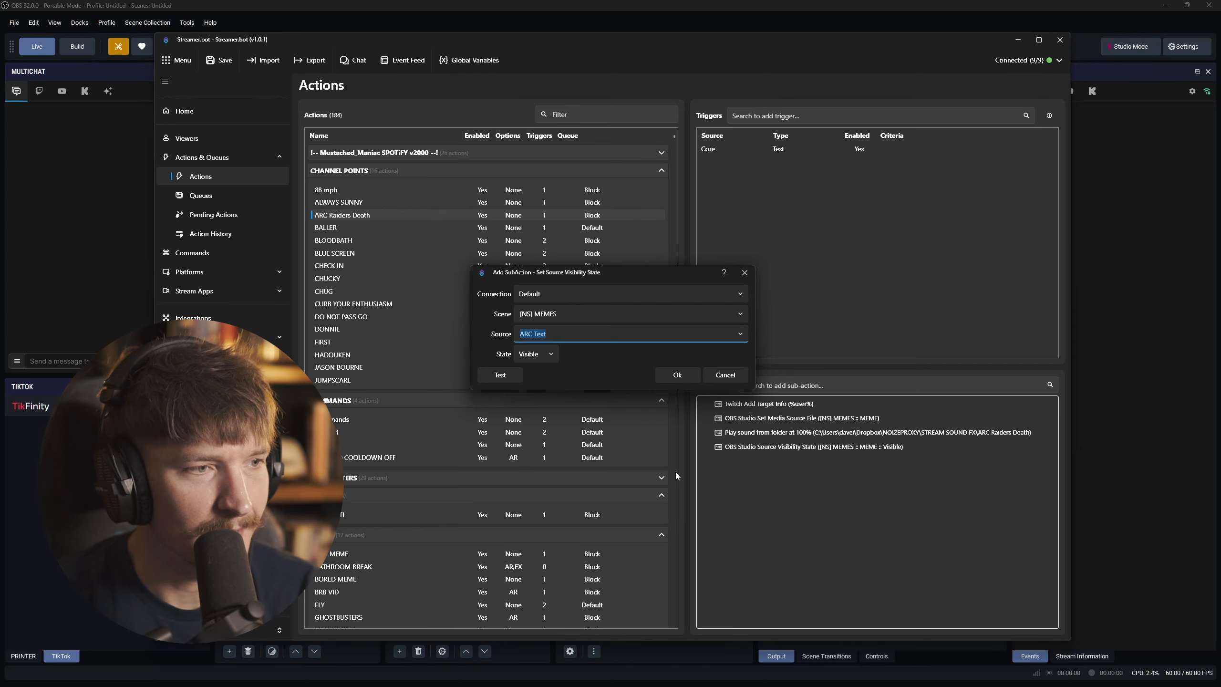
{"action": "left_click", "coordinate": [678, 376]}
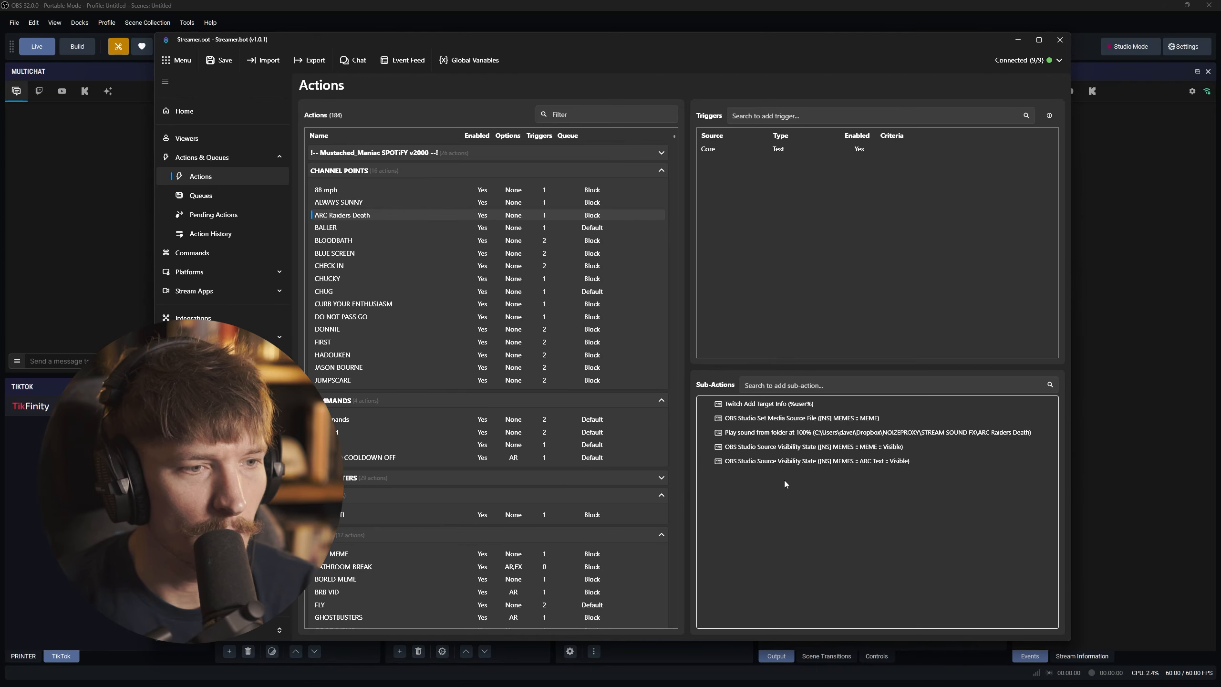
Step: Add a Core Delay sub-action of 10000 milliseconds to the ARC Raiders Death action
{"action": "right_click", "coordinate": [823, 492]}
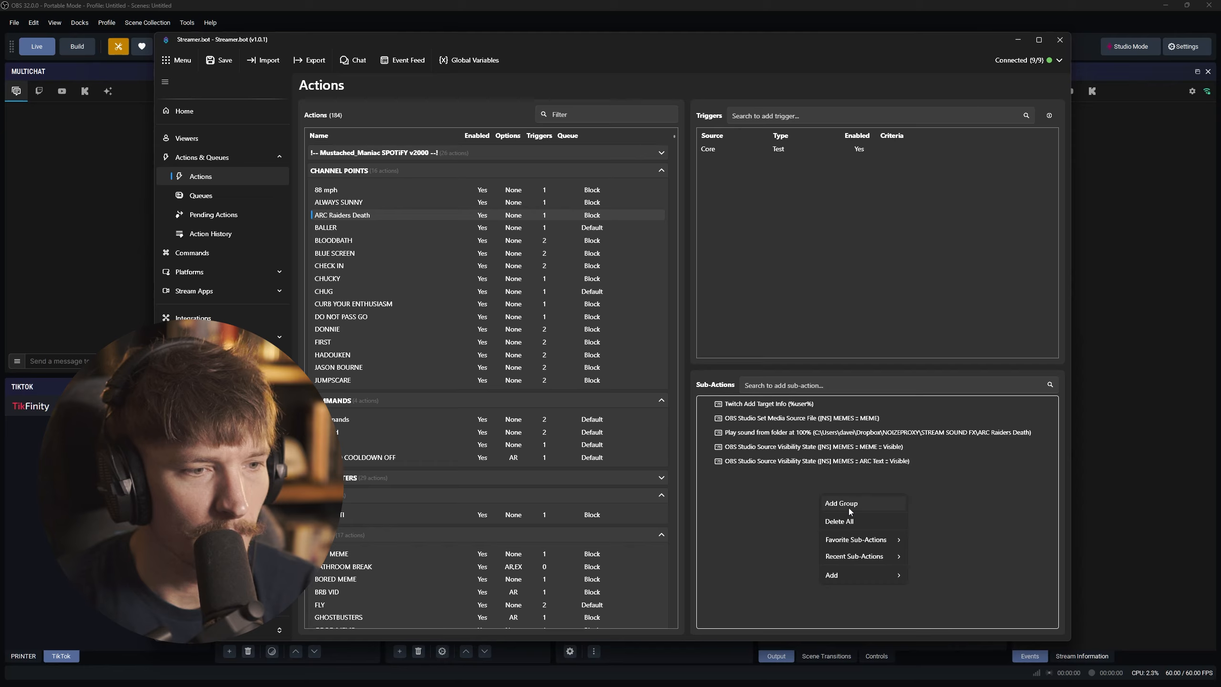
{"action": "mouse_move", "coordinate": [868, 544]}
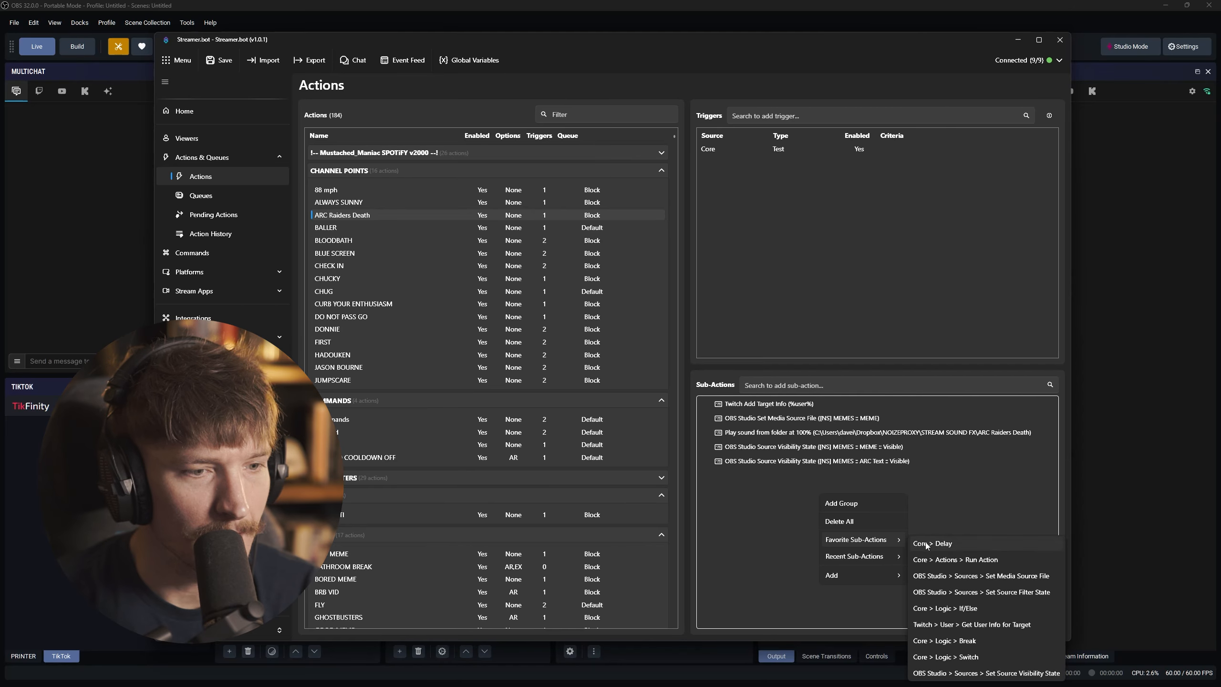
{"action": "left_click", "coordinate": [926, 543]}
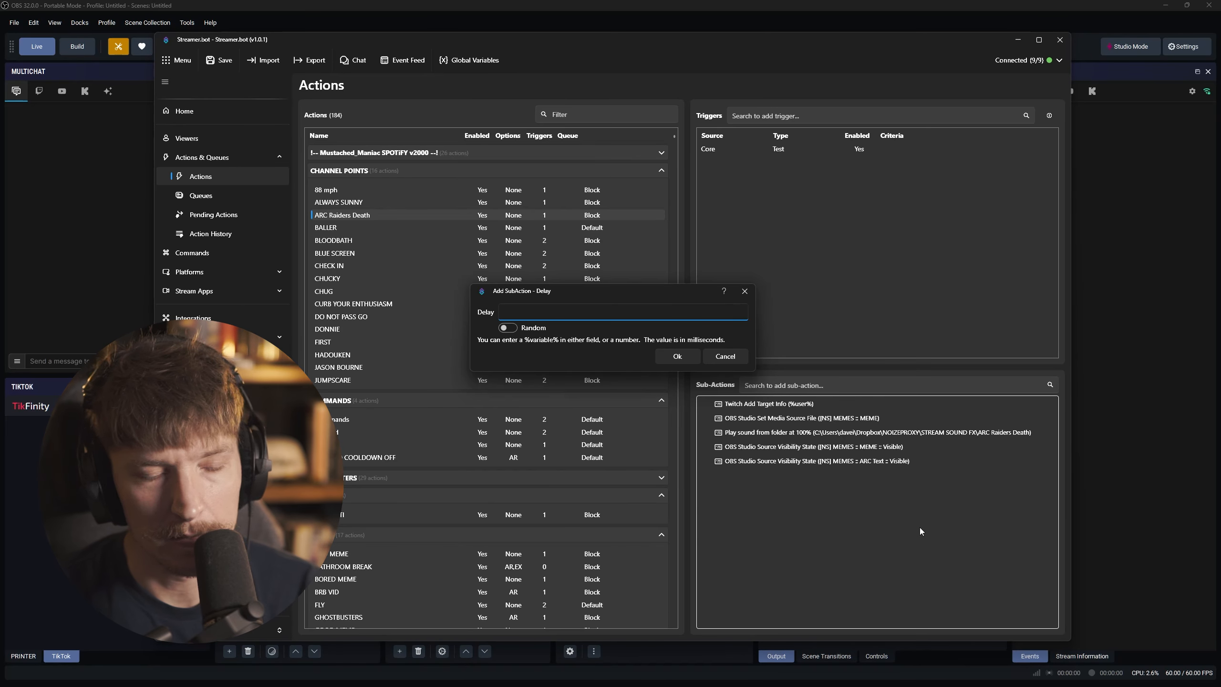
{"action": "type", "text": "10000"}
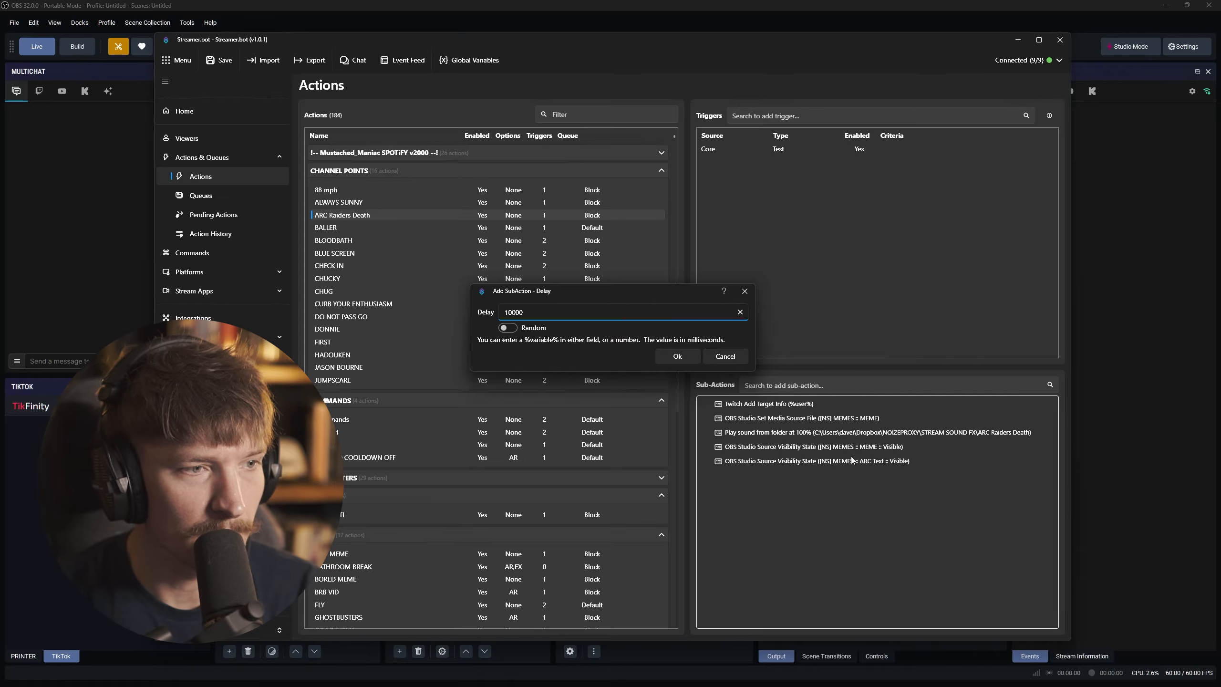
{"action": "left_click", "coordinate": [687, 358]}
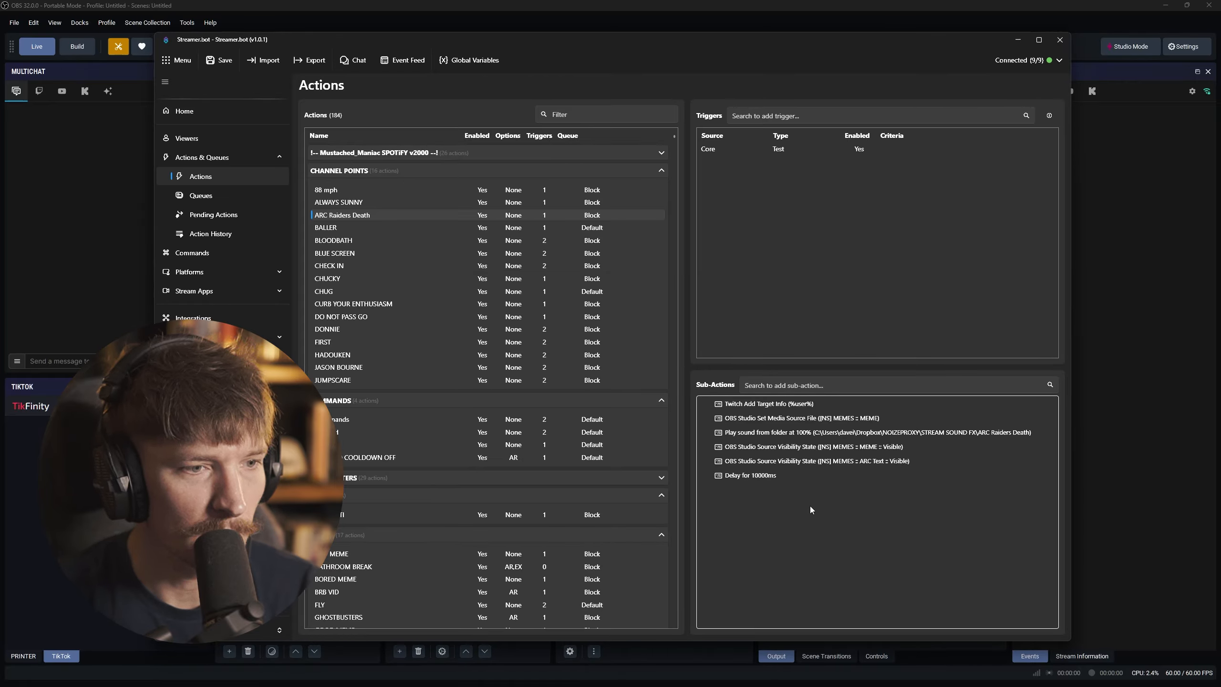
Step: Duplicate the MEME and ARC Text visibility sub-actions so the copies follow the 10000 ms delay
{"action": "right_click", "coordinate": [868, 450]}
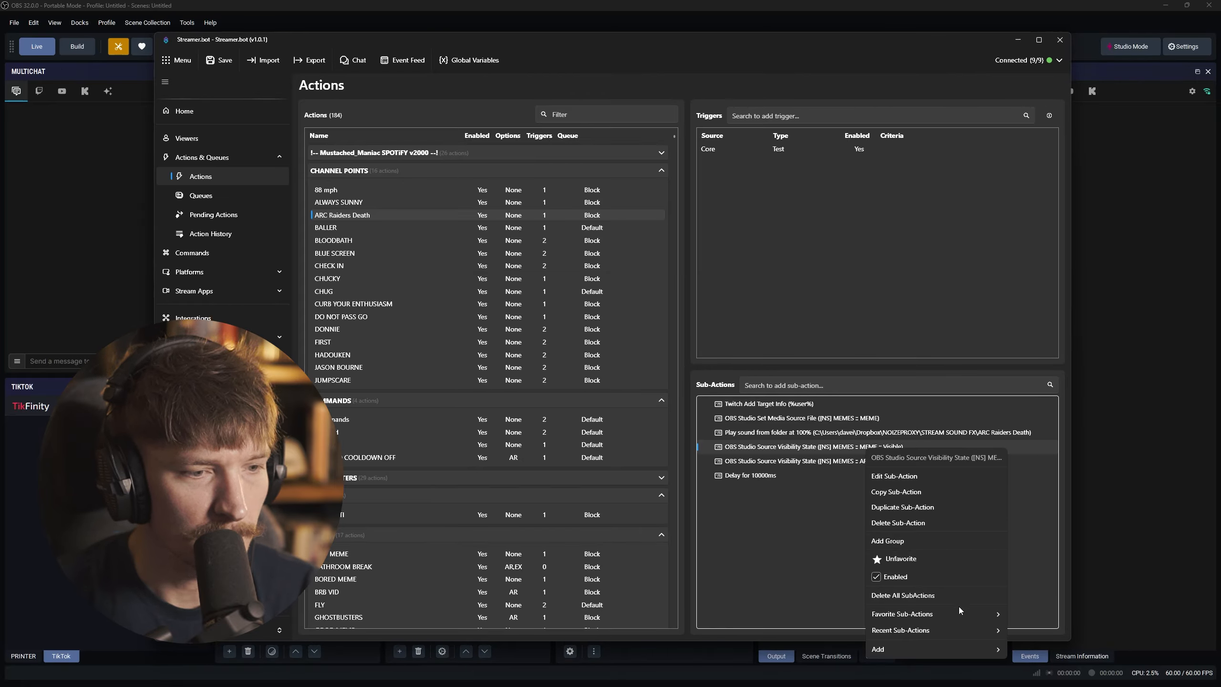
{"action": "mouse_move", "coordinate": [932, 615]}
{"action": "left_click", "coordinate": [797, 464]}
{"action": "right_click", "coordinate": [827, 446]}
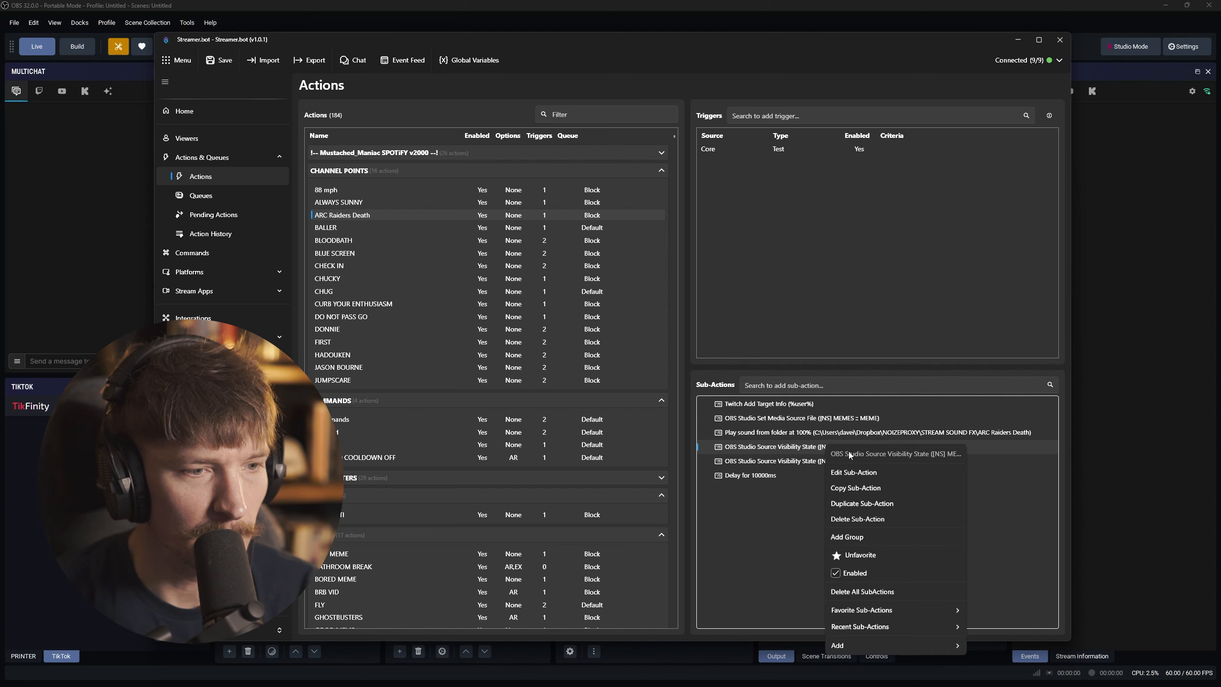
{"action": "left_click", "coordinate": [874, 503]}
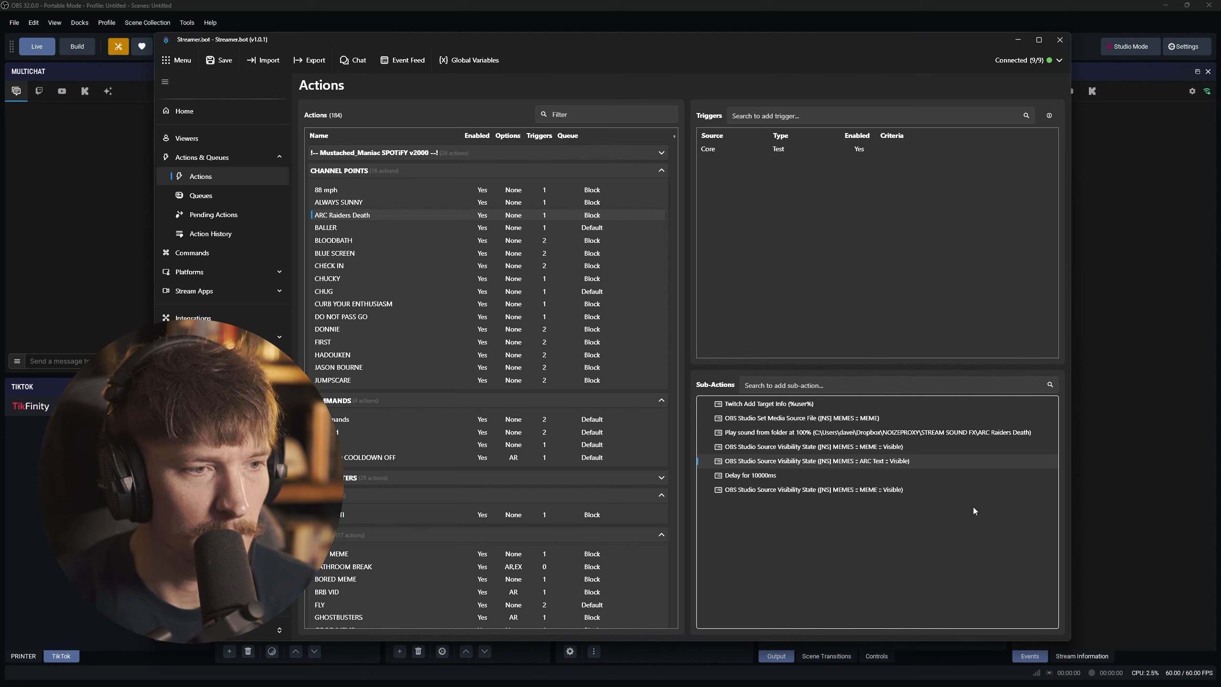
Step: Set the duplicated MEME visibility sub-action after the delay to Hidden
{"action": "double_click", "coordinate": [874, 491]}
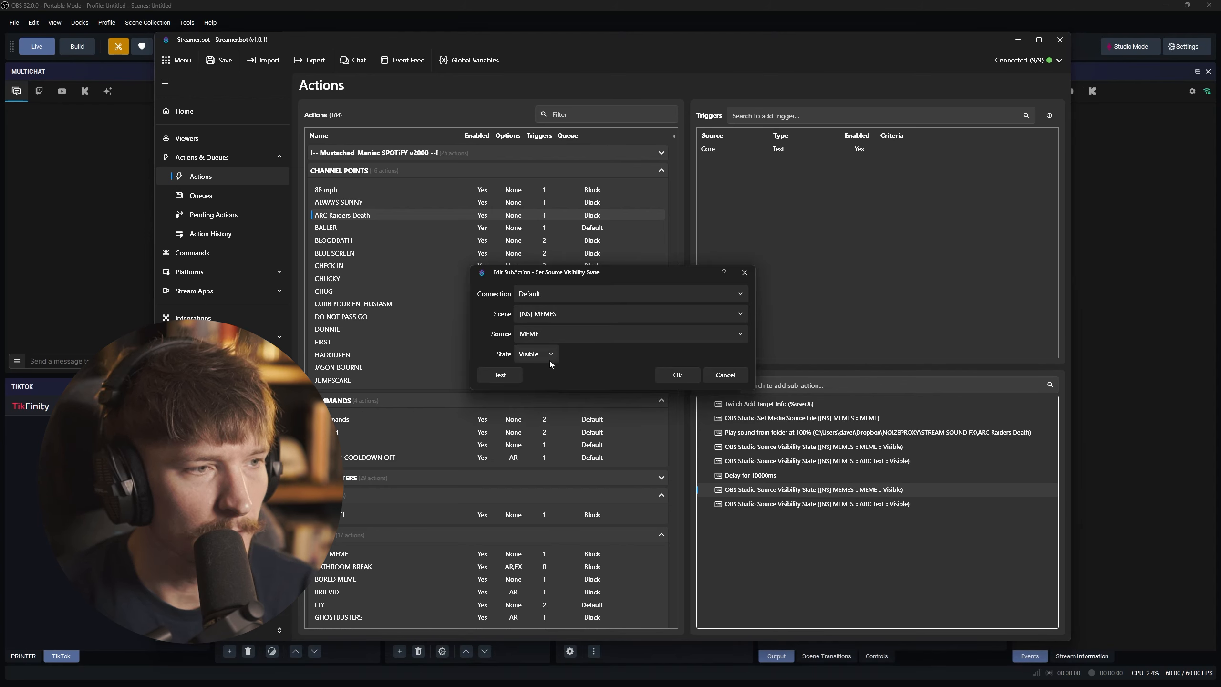
{"action": "left_click", "coordinate": [536, 354]}
{"action": "left_click", "coordinate": [541, 388]}
{"action": "left_click", "coordinate": [671, 380]}
Step: Set the duplicated ARC Text visibility sub-action to Hidden and watch the alert play in the OBS preview
{"action": "double_click", "coordinate": [863, 504]}
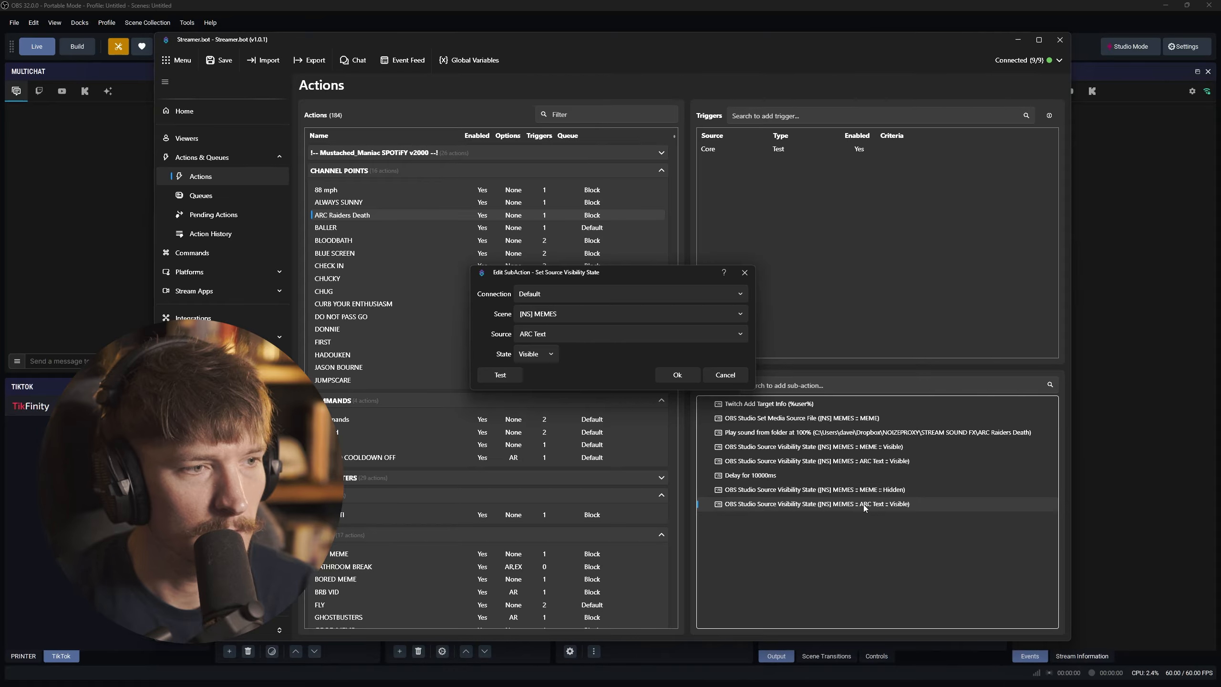
{"action": "left_click", "coordinate": [536, 353]}
{"action": "left_click", "coordinate": [534, 400]}
{"action": "left_click", "coordinate": [677, 374]}
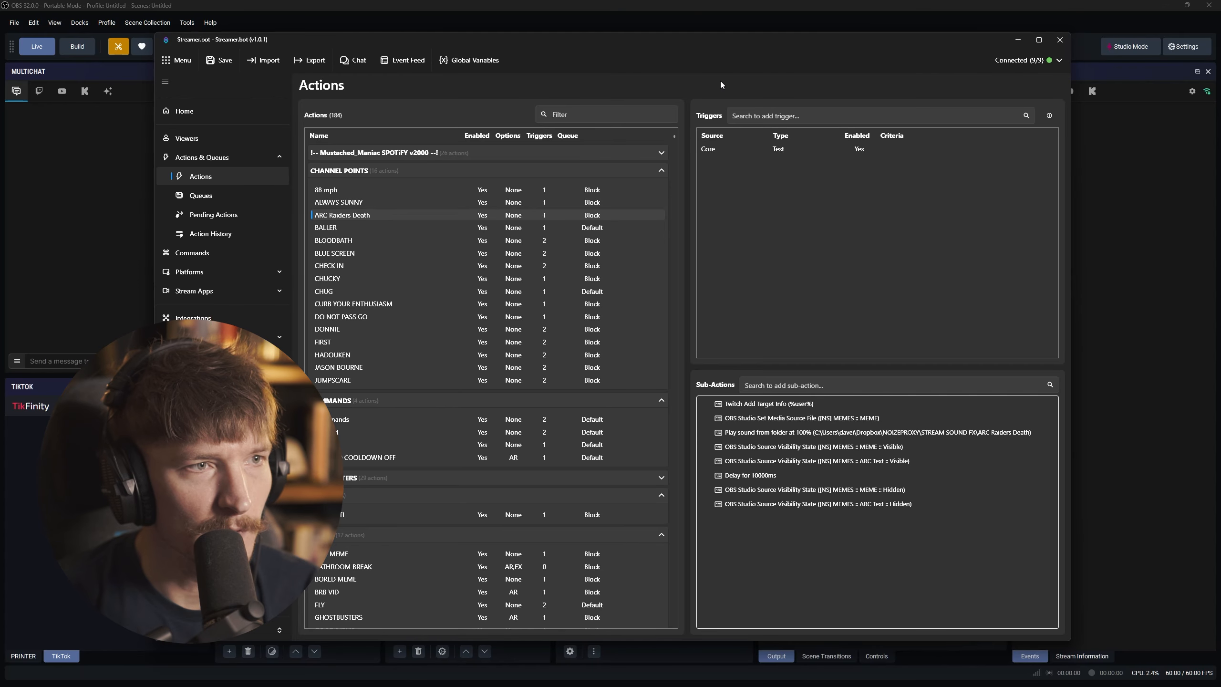
{"action": "left_click_drag", "start_coordinate": [703, 44], "coordinate": [1220, 142]}
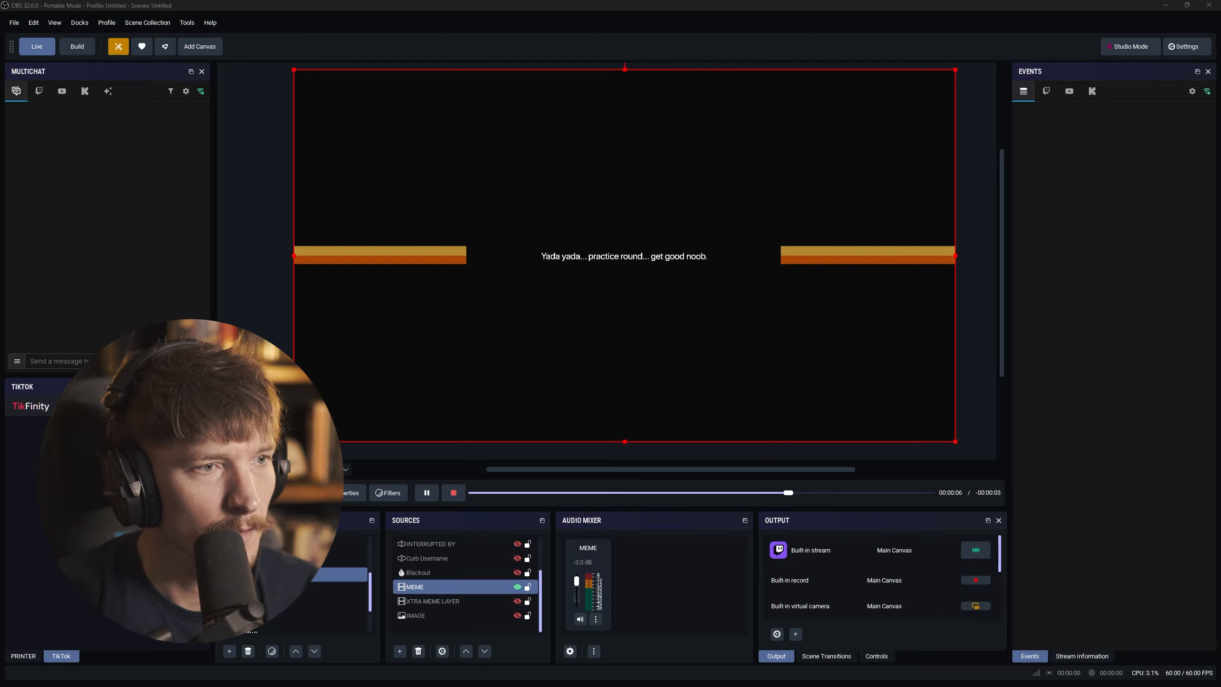
{"action": "left_click_drag", "start_coordinate": [693, 0], "coordinate": [692, 79]}
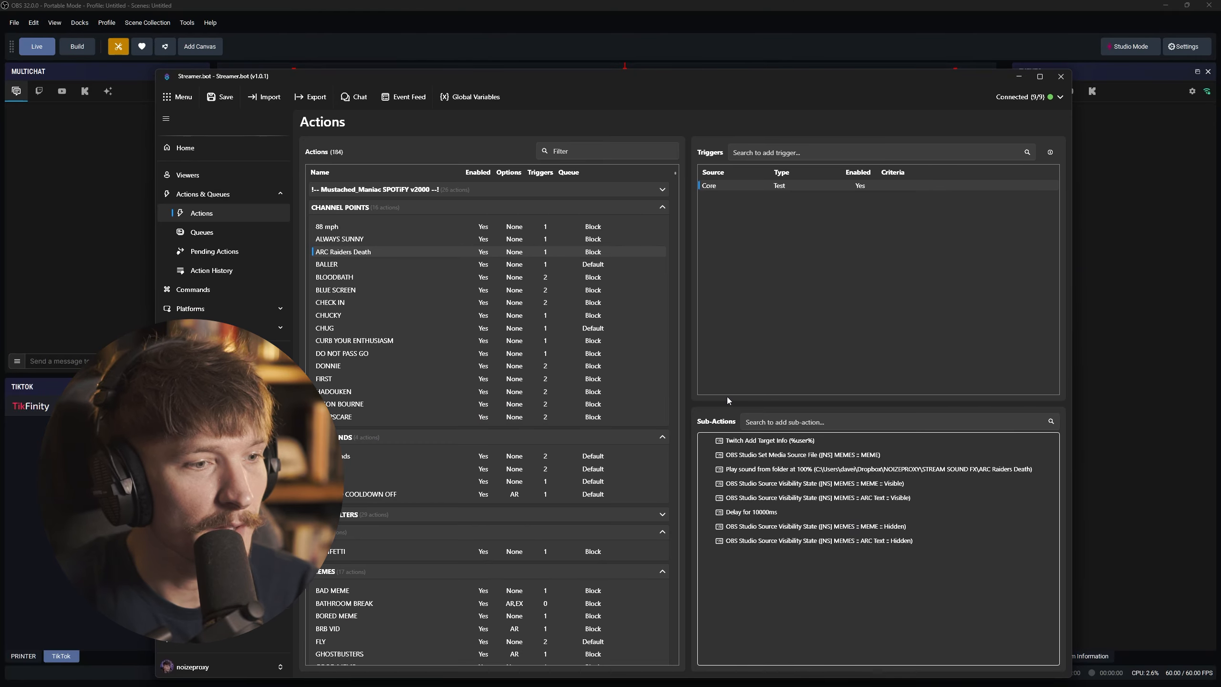
Step: Set the Delay sub-action to 5000 milliseconds
{"action": "double_click", "coordinate": [769, 513]}
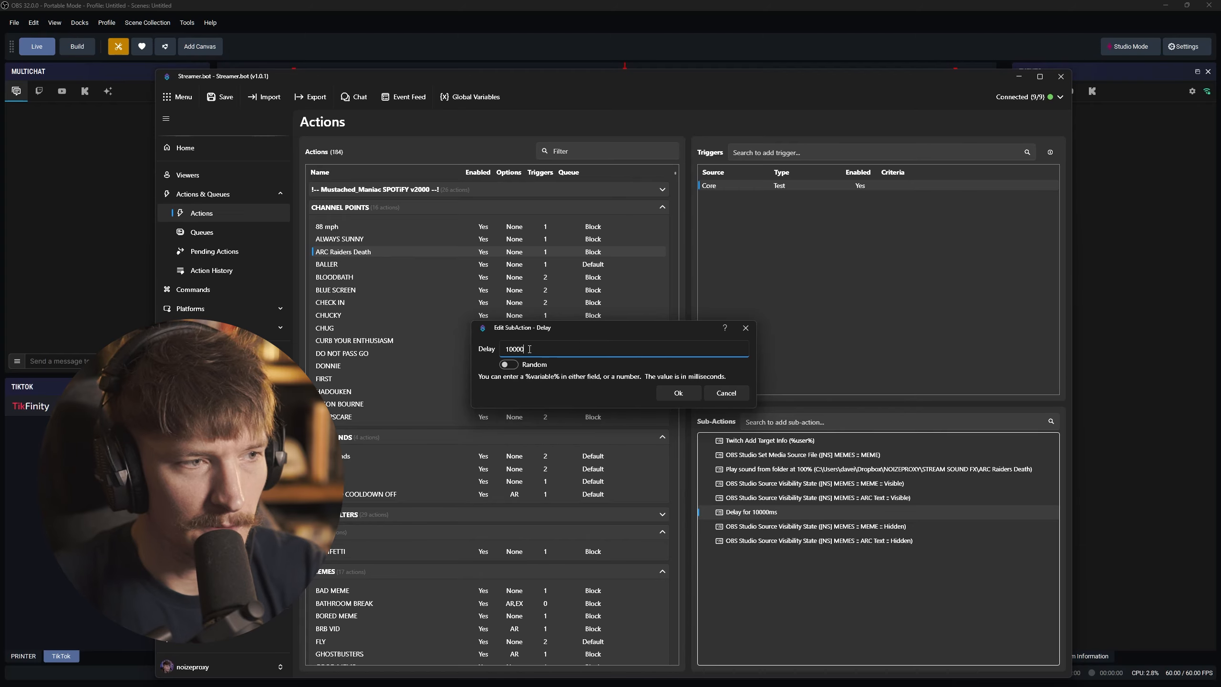
{"action": "key", "text": "ctrl+a"}
{"action": "type", "text": "5000"}
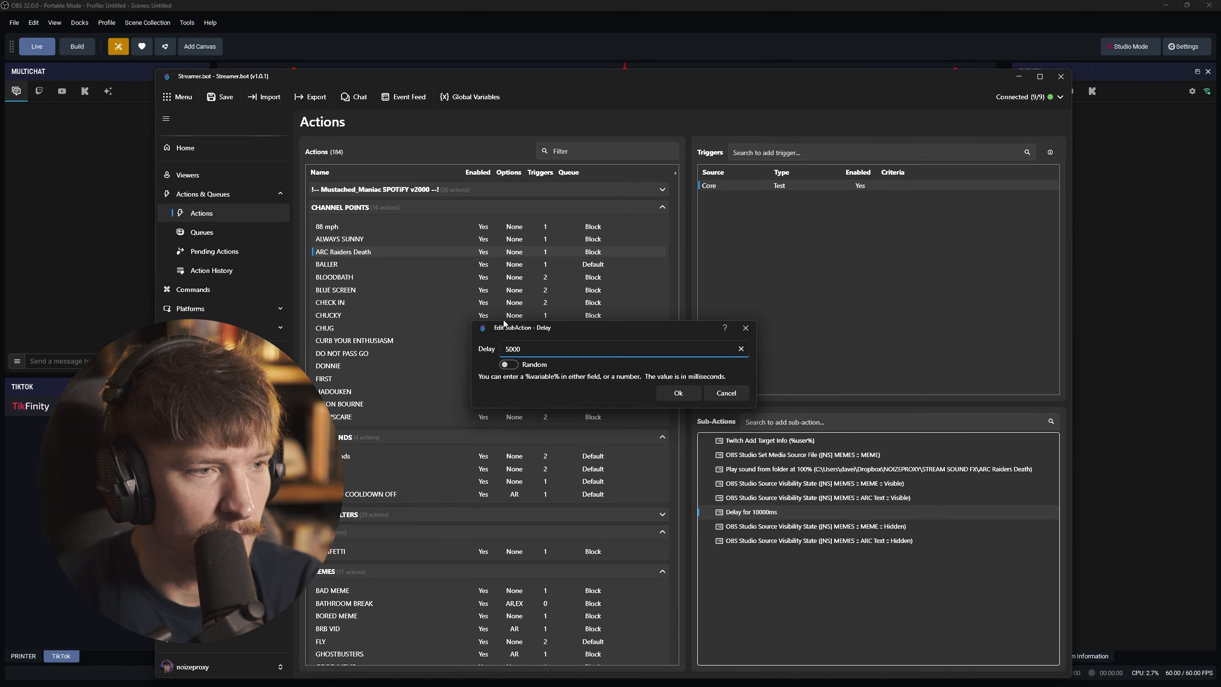
{"action": "left_click", "coordinate": [678, 393]}
Step: Reorder the hide sub-actions so ARC Text comes before MEME, and place a copy of the 5000 ms delay between them
{"action": "left_click_drag", "start_coordinate": [860, 540], "coordinate": [825, 521]}
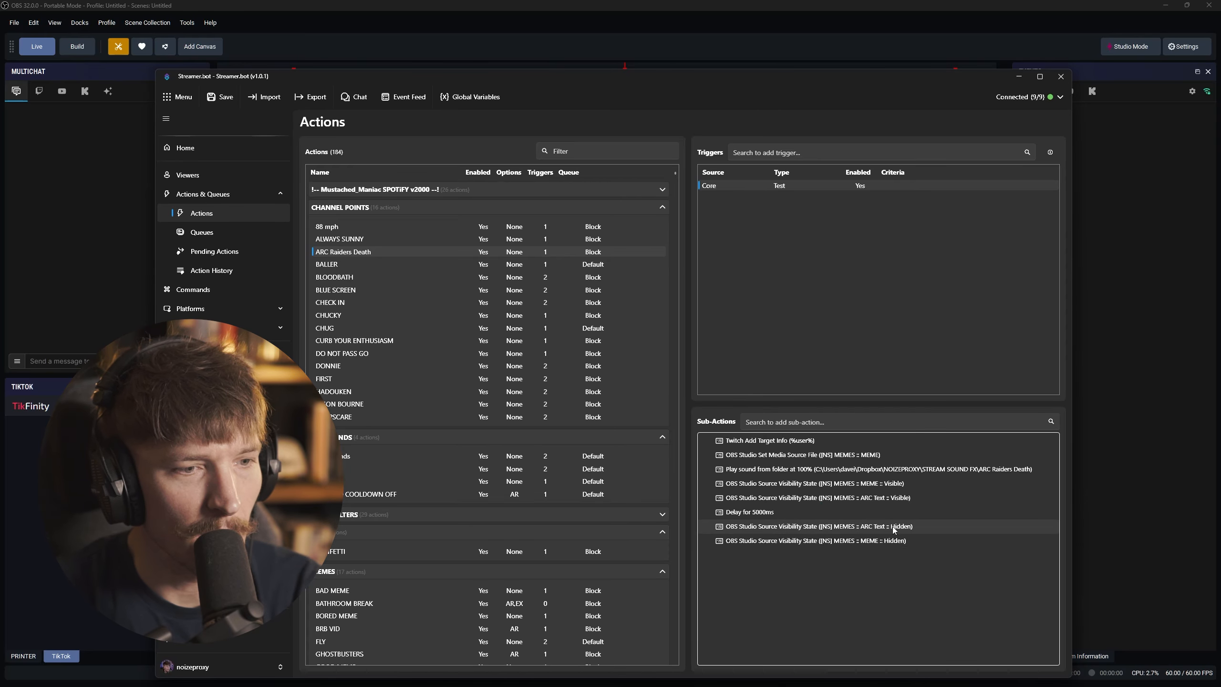
{"action": "left_click", "coordinate": [765, 515]}
{"action": "key", "text": "ctrl+c"}
{"action": "key", "text": "ctrl+v"}
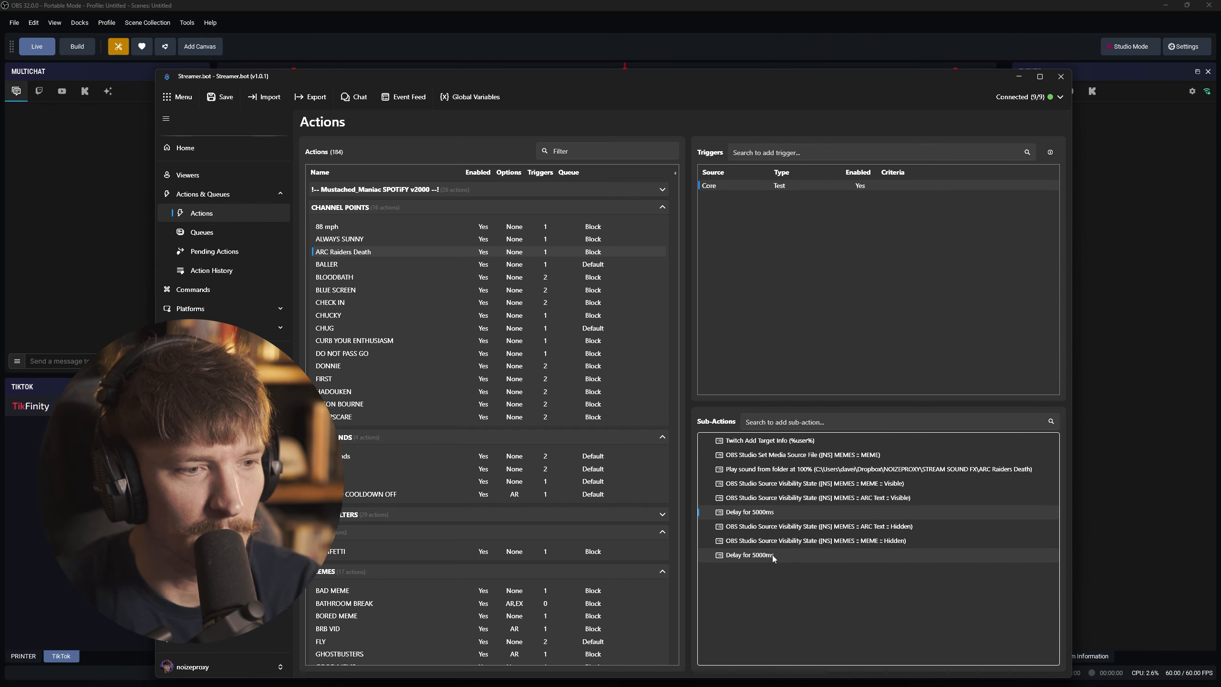
{"action": "left_click_drag", "start_coordinate": [771, 556], "coordinate": [769, 542]}
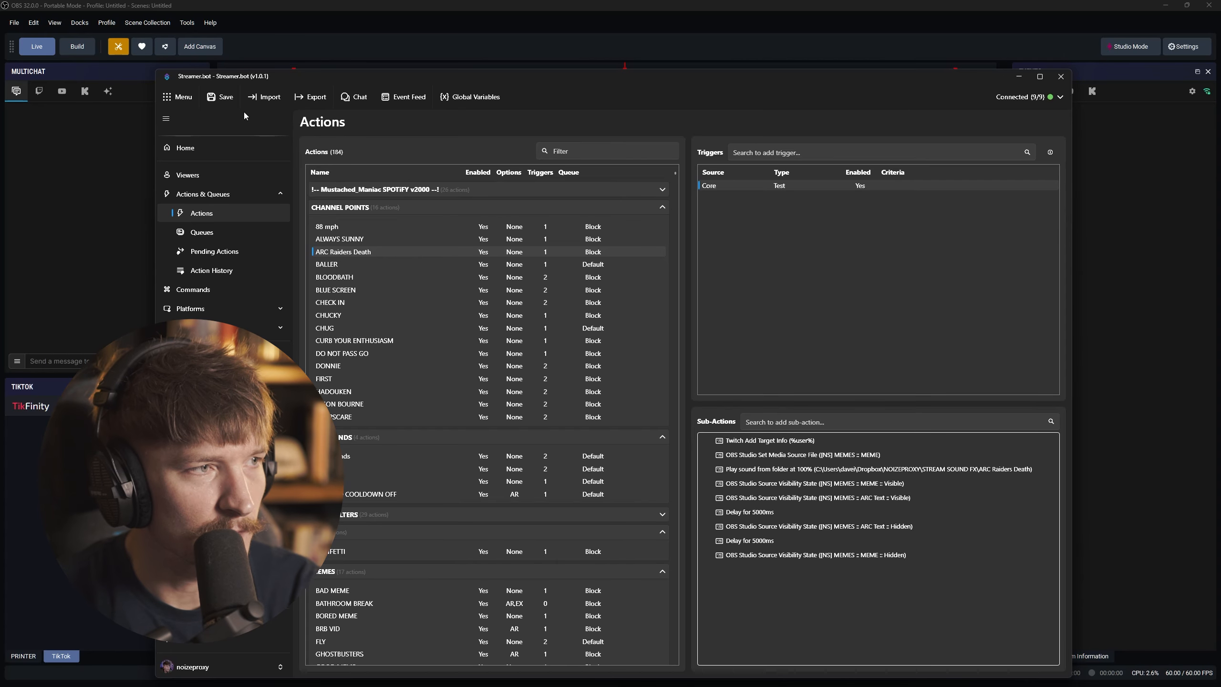
Step: Save the Streamer.bot settings and watch the revised alert play in the OBS preview
{"action": "left_click", "coordinate": [220, 97]}
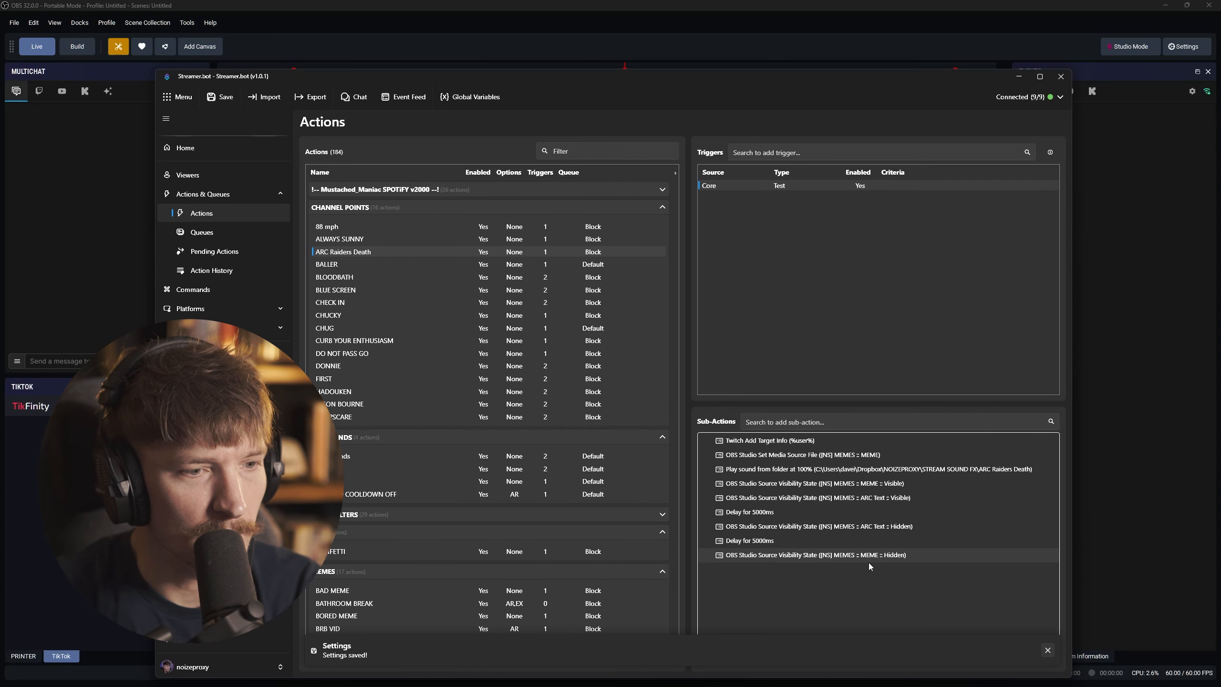
{"action": "left_click", "coordinate": [221, 97]}
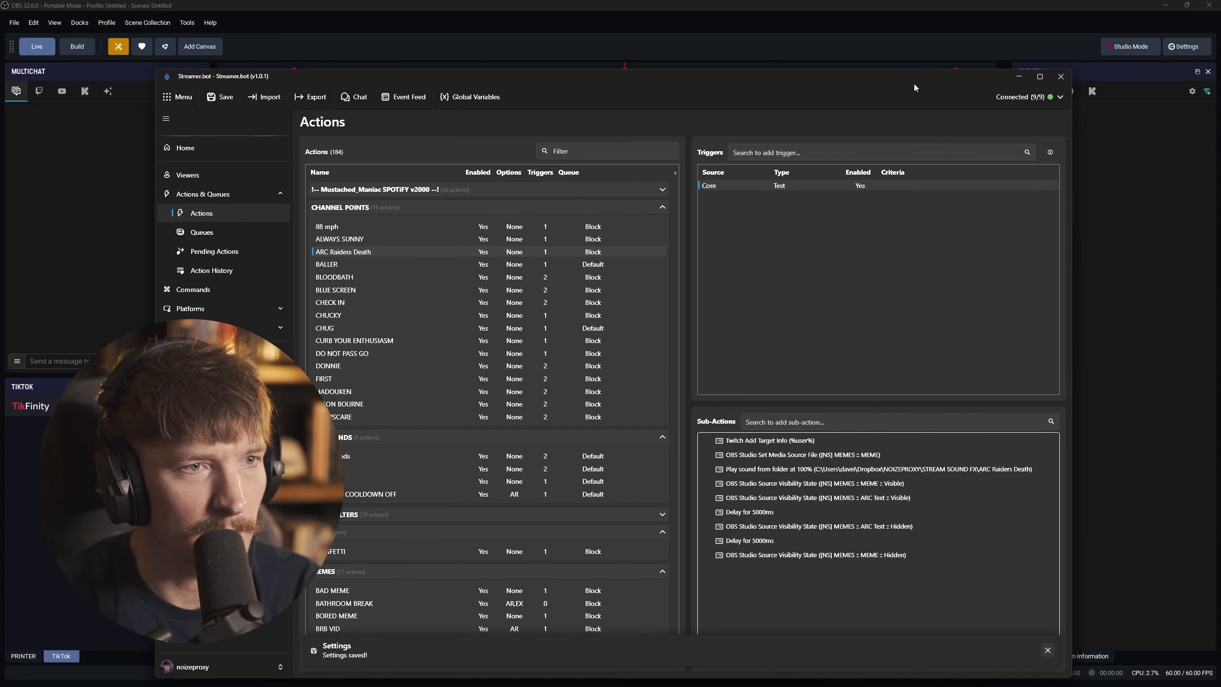
{"action": "left_click_drag", "start_coordinate": [891, 75], "coordinate": [1220, 85]}
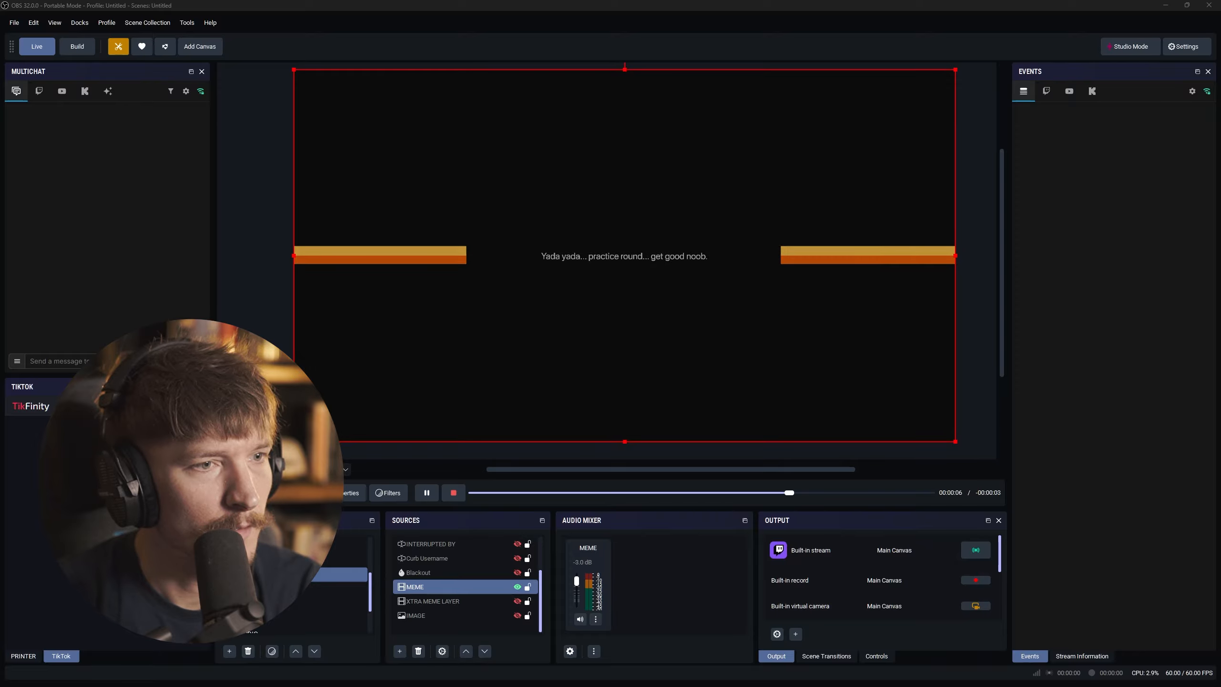
{"action": "left_click_drag", "start_coordinate": [1220, 22], "coordinate": [707, 61]}
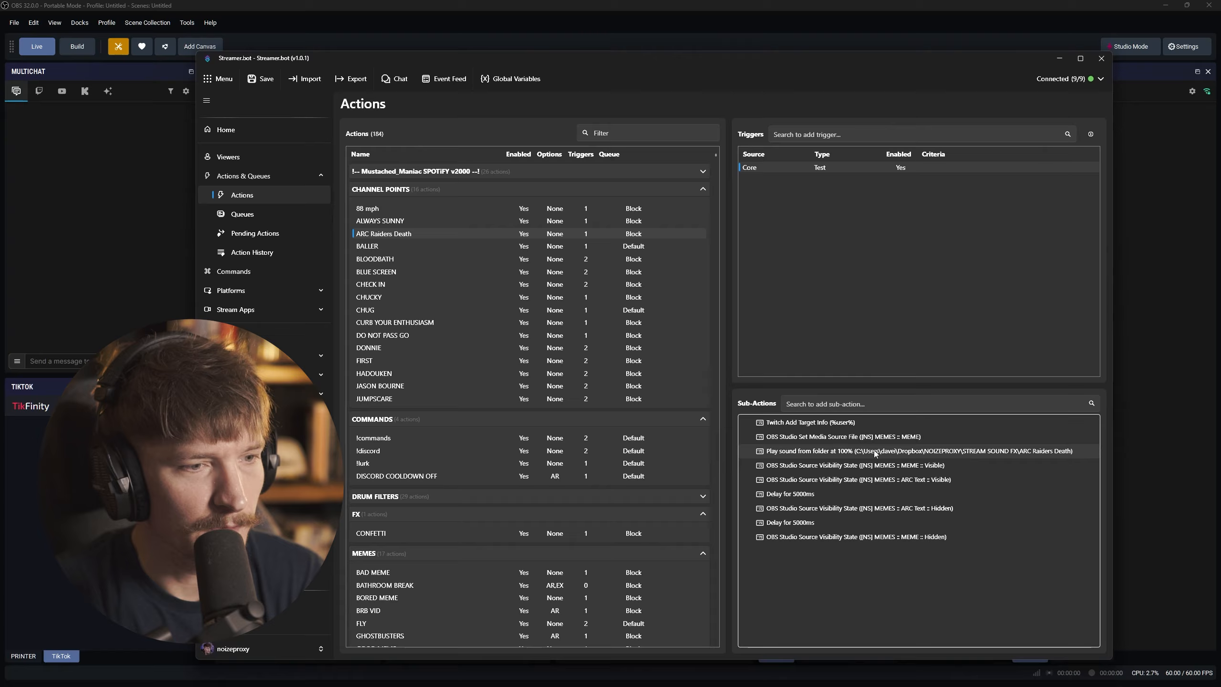
Step: Set the delay before the ARC Text source is hidden to 6000 milliseconds
{"action": "double_click", "coordinate": [790, 494]}
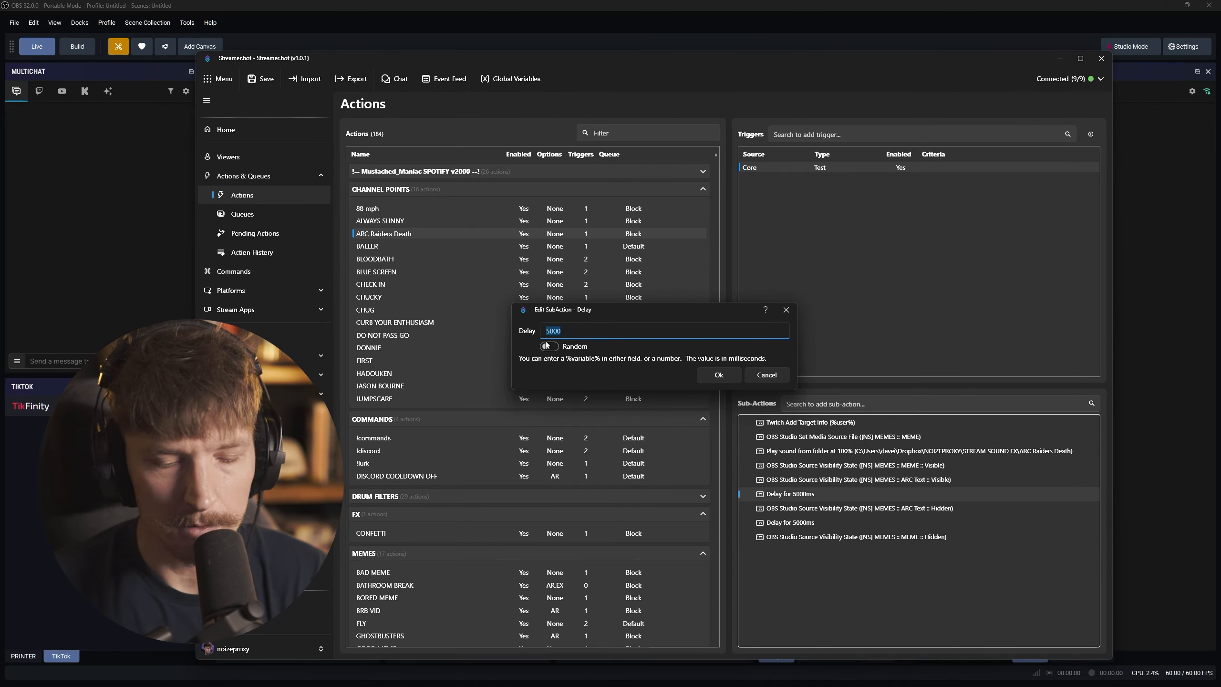
{"action": "type", "text": "60"}
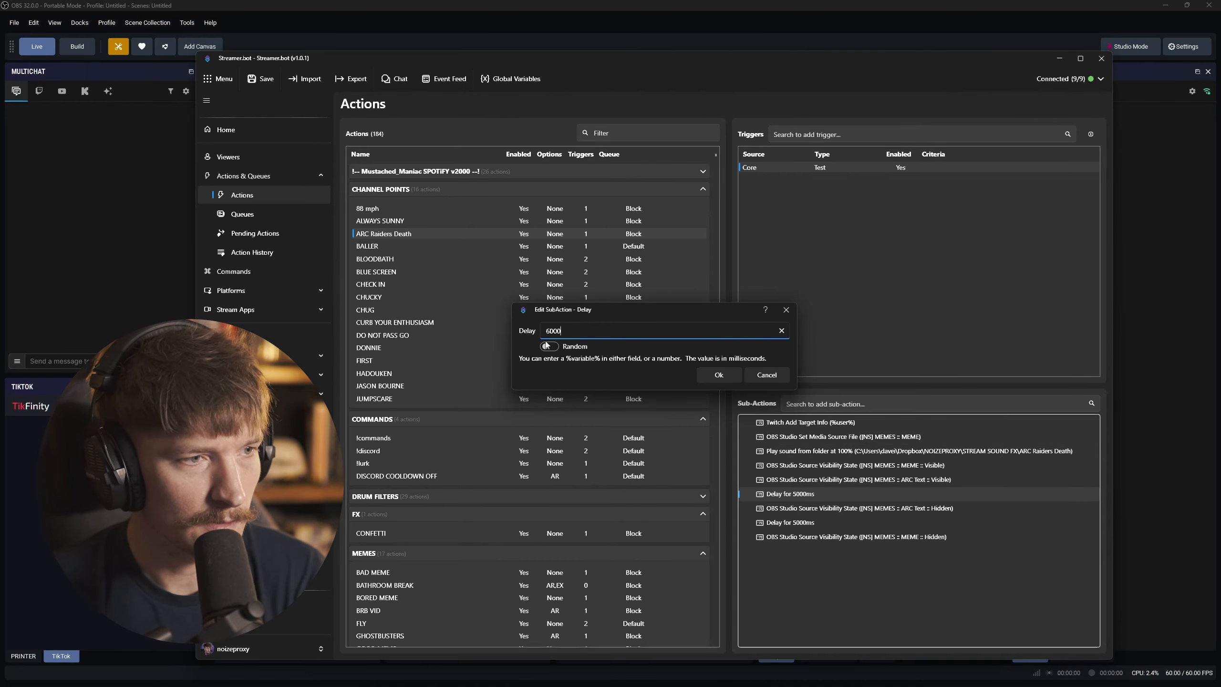
{"action": "left_click", "coordinate": [713, 376]}
Step: Set the delay before the MEME source is hidden to 4000 milliseconds and watch the alert in the OBS preview
{"action": "double_click", "coordinate": [797, 523]}
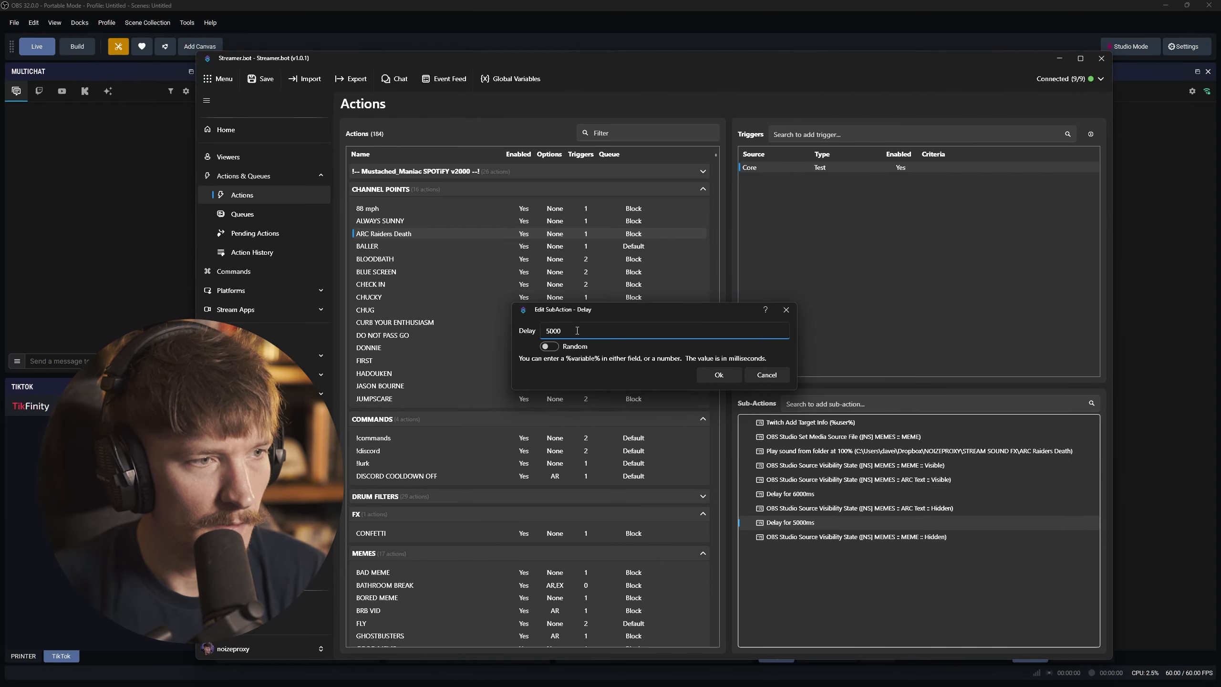
{"action": "type", "text": "4000"}
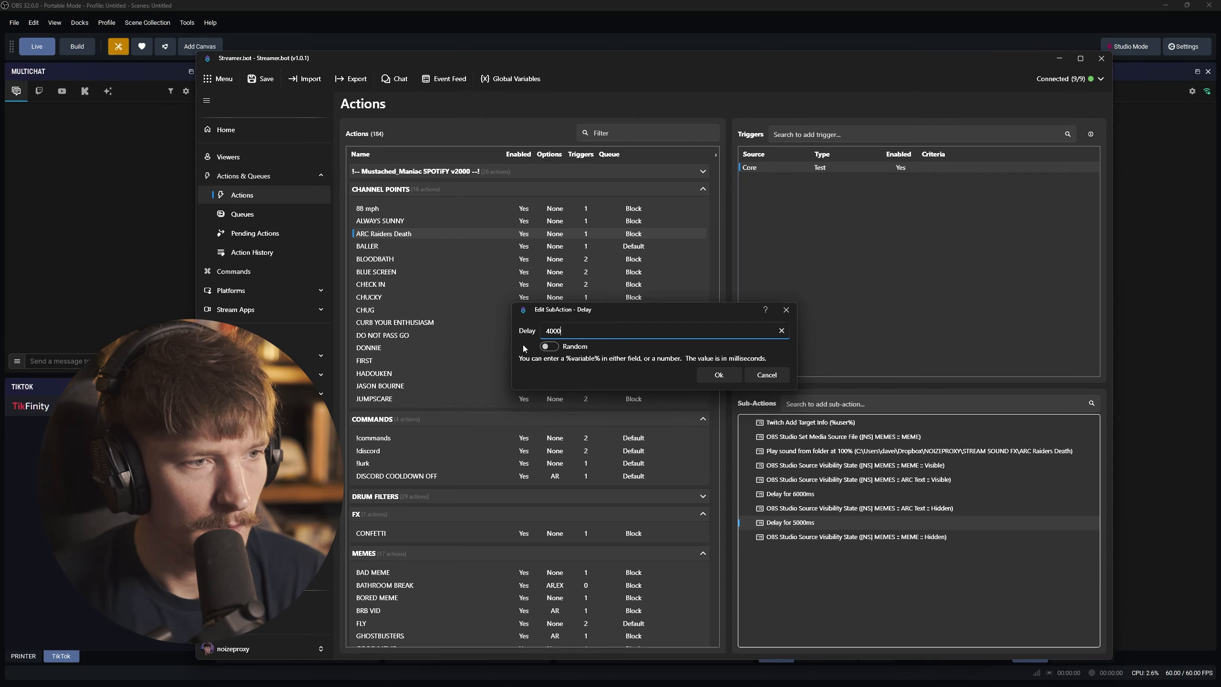
{"action": "left_click", "coordinate": [716, 376]}
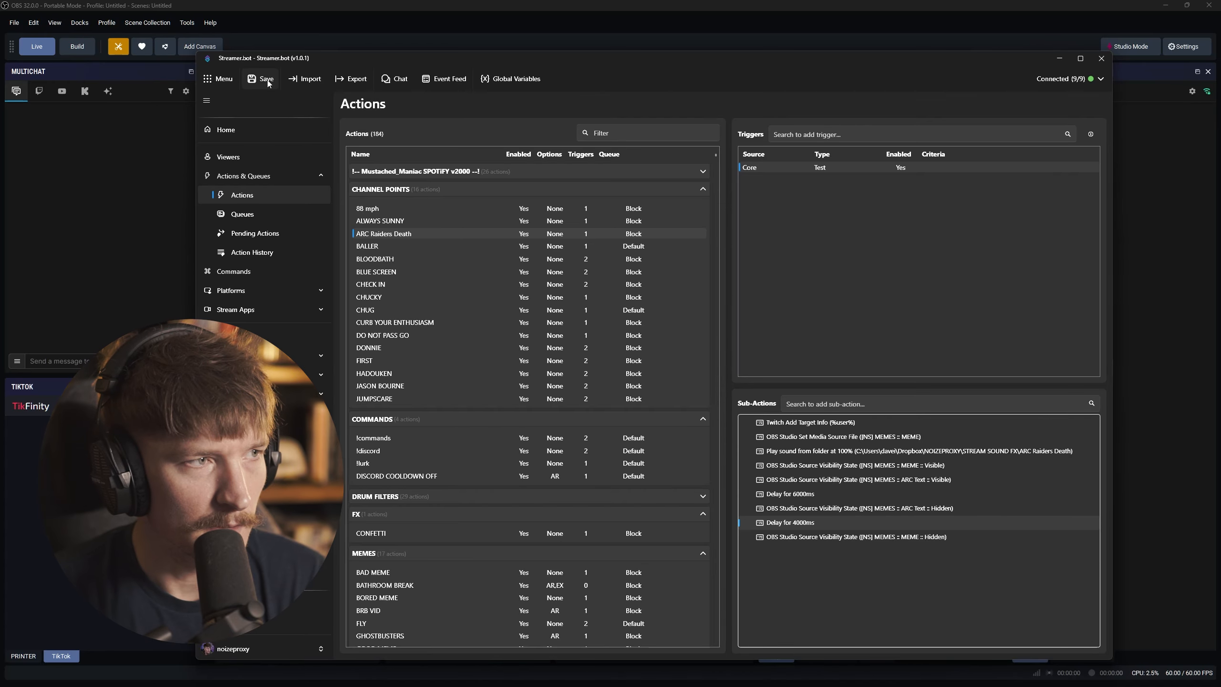
{"action": "left_click_drag", "start_coordinate": [372, 56], "coordinate": [1220, 72]}
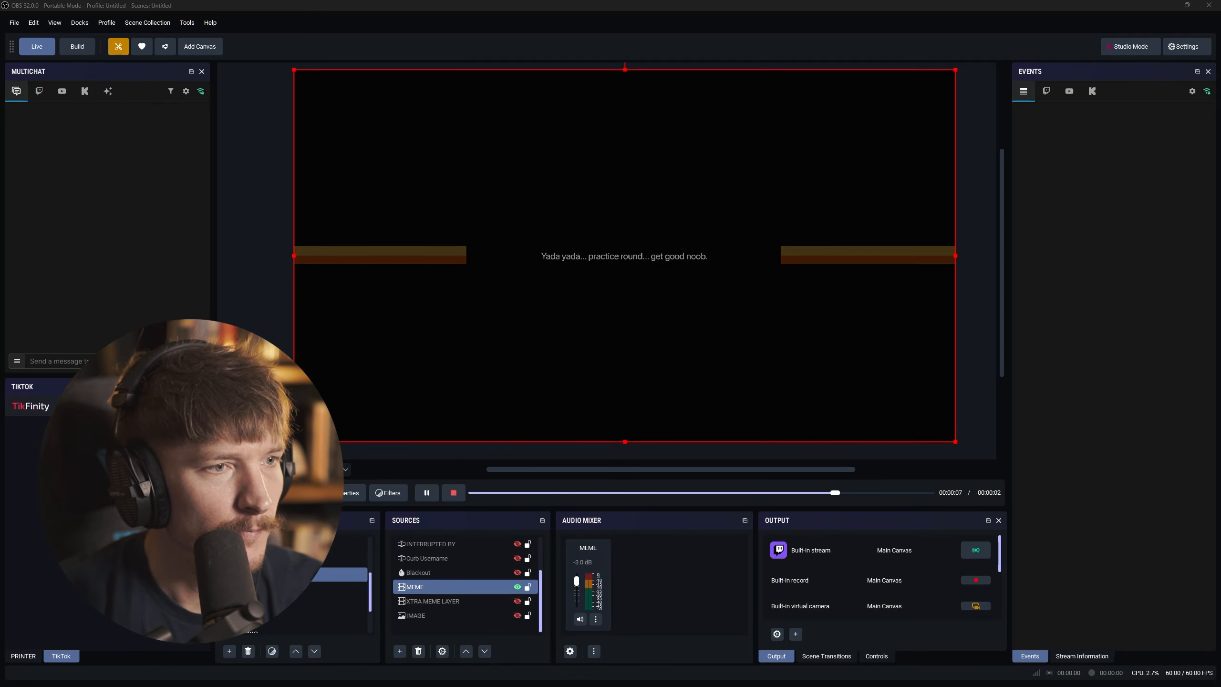
{"action": "left_click_drag", "start_coordinate": [696, 65], "coordinate": [644, 77]}
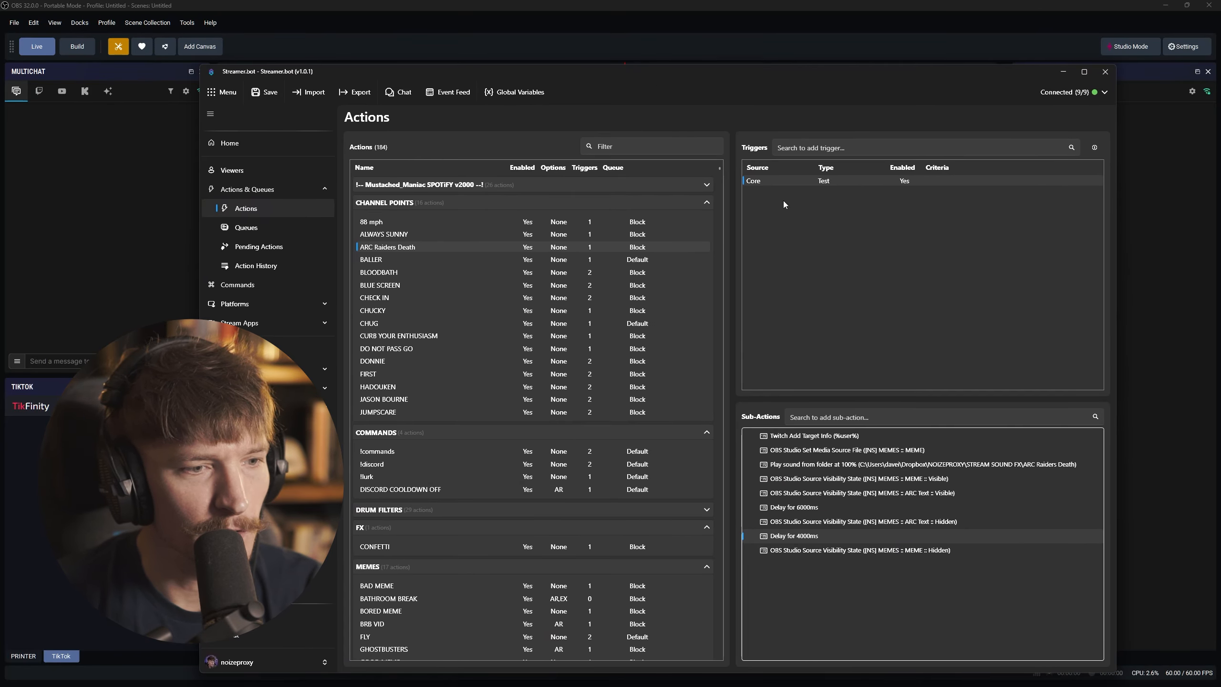
Step: Insert a copy of the 6000 ms delay between the MEME visible and ARC Text visible sub-actions
{"action": "left_click", "coordinate": [865, 449]}
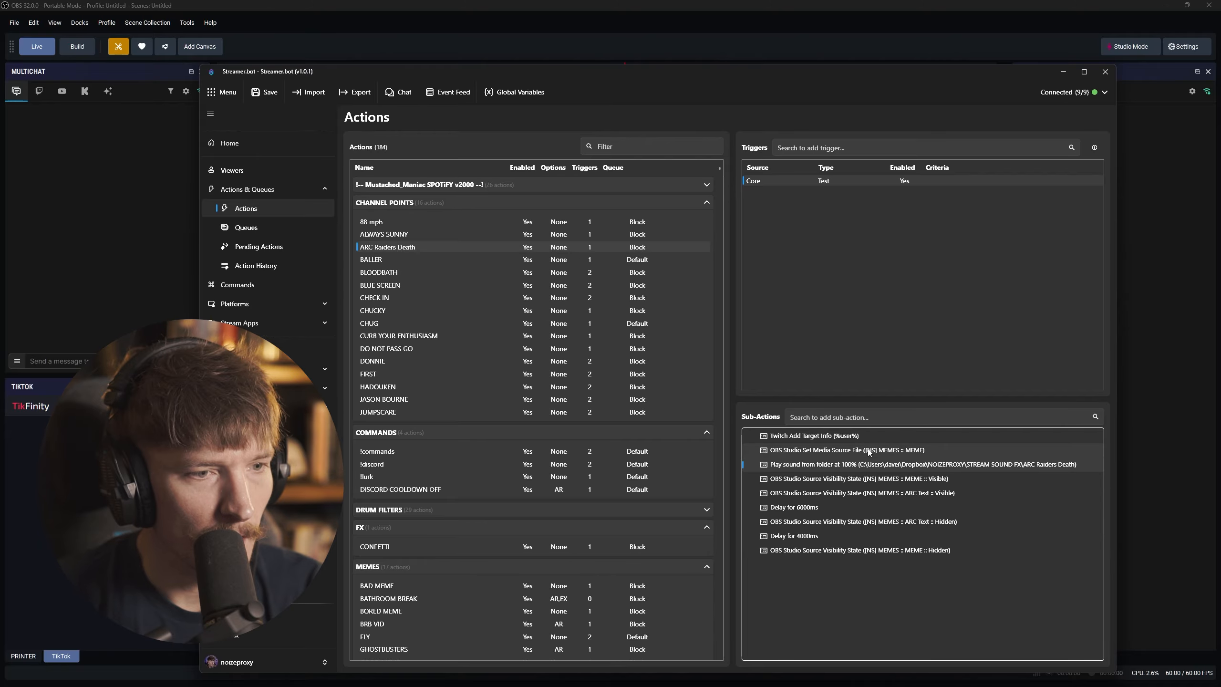
{"action": "left_click", "coordinate": [870, 464]}
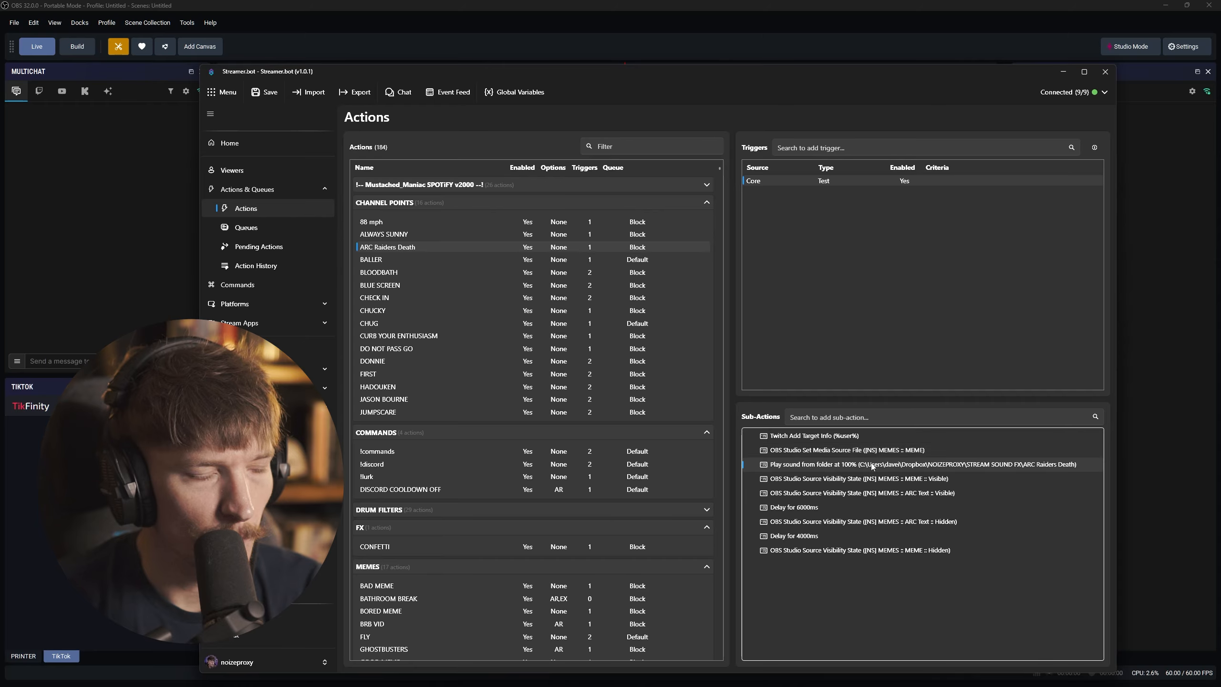
{"action": "left_click", "coordinate": [898, 492]}
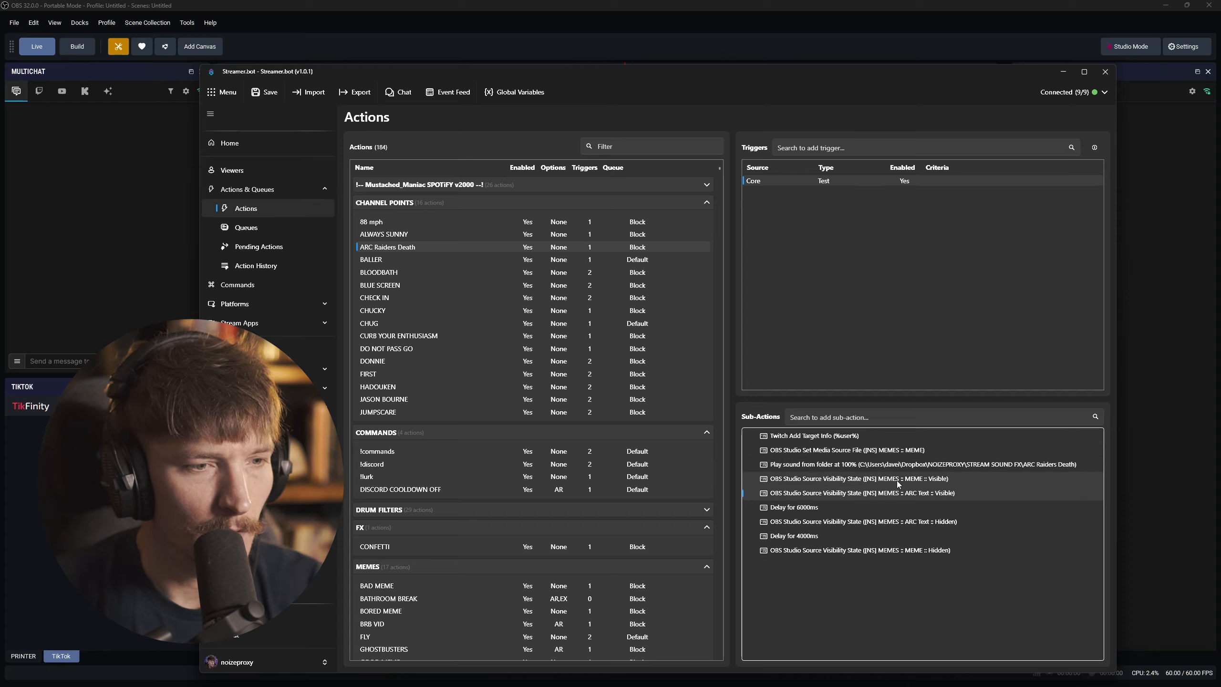
{"action": "left_click", "coordinate": [804, 506]}
{"action": "key", "text": "ctrl+c"}
{"action": "key", "text": "ctrl+v"}
{"action": "left_click", "coordinate": [806, 566]}
{"action": "left_click_drag", "start_coordinate": [807, 569], "coordinate": [807, 494]}
Step: Set the delay before the ARC Text source becomes visible to 500 milliseconds and save the settings
{"action": "double_click", "coordinate": [794, 492]}
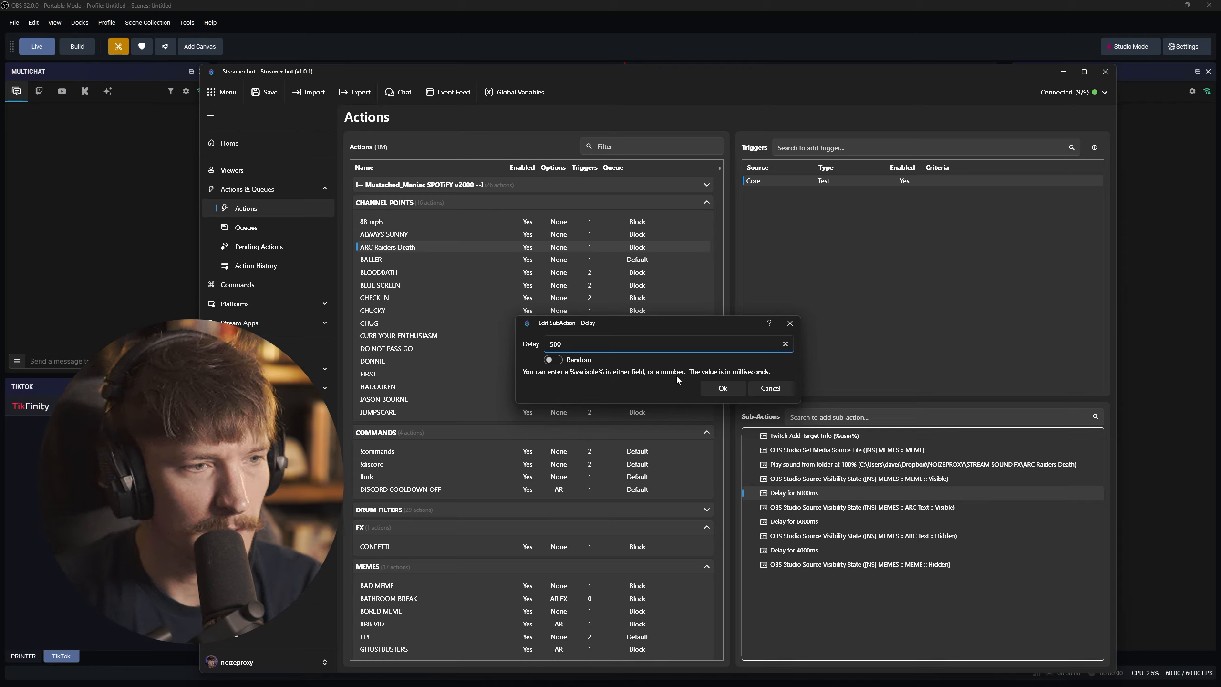
{"action": "left_click", "coordinate": [723, 388]}
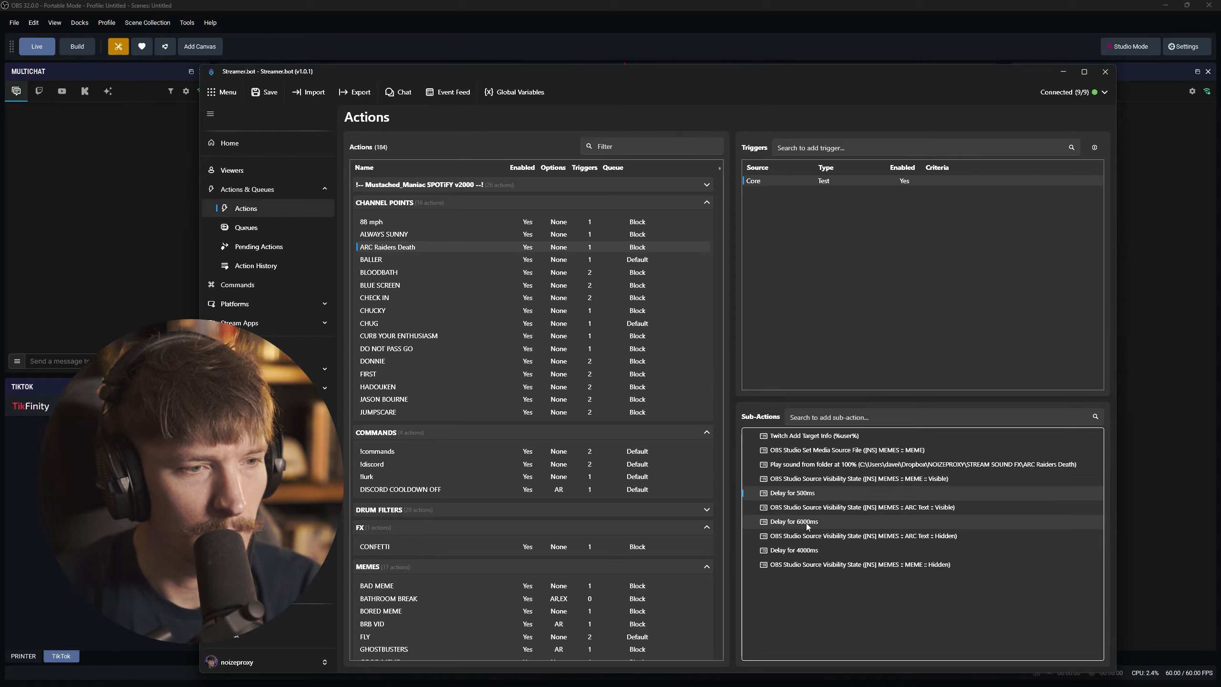
{"action": "left_click", "coordinate": [264, 92]}
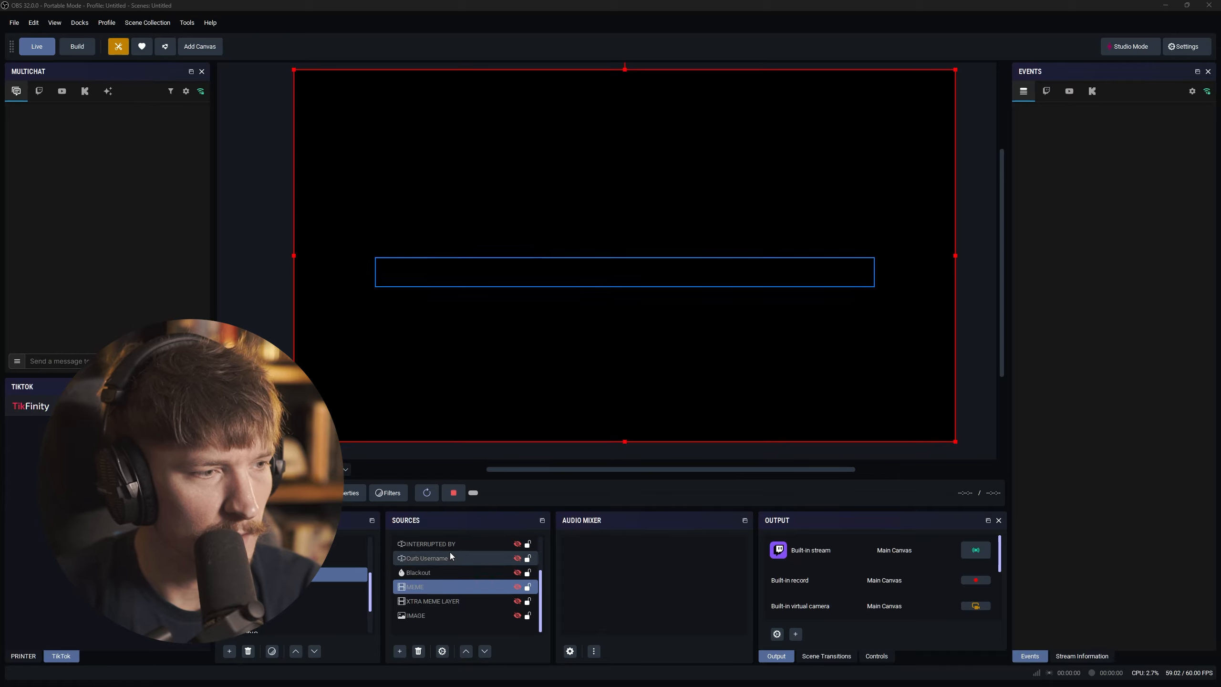
Step: Shorten the duration of the Fade hide transition on the ARC Text source in OBS
{"action": "right_click", "coordinate": [418, 586]}
{"action": "left_click", "coordinate": [402, 546]}
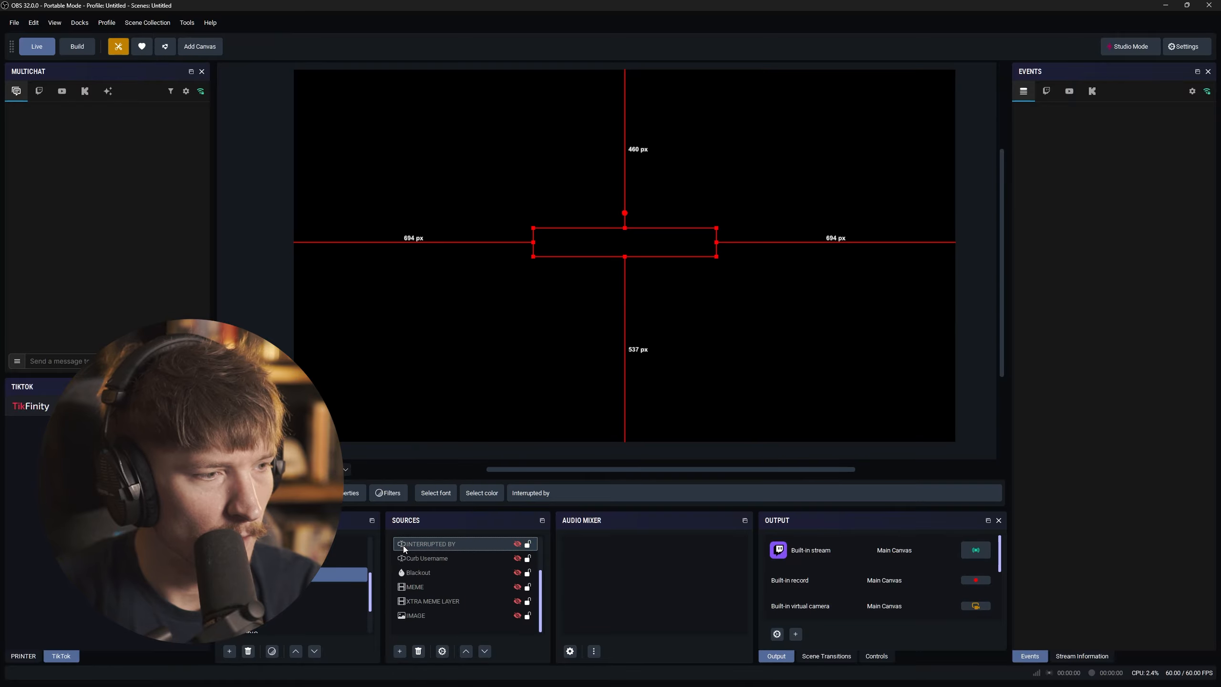
{"action": "scroll", "coordinate": [437, 568], "scroll_direction": "up", "scroll_amount": 3}
{"action": "right_click", "coordinate": [431, 545]}
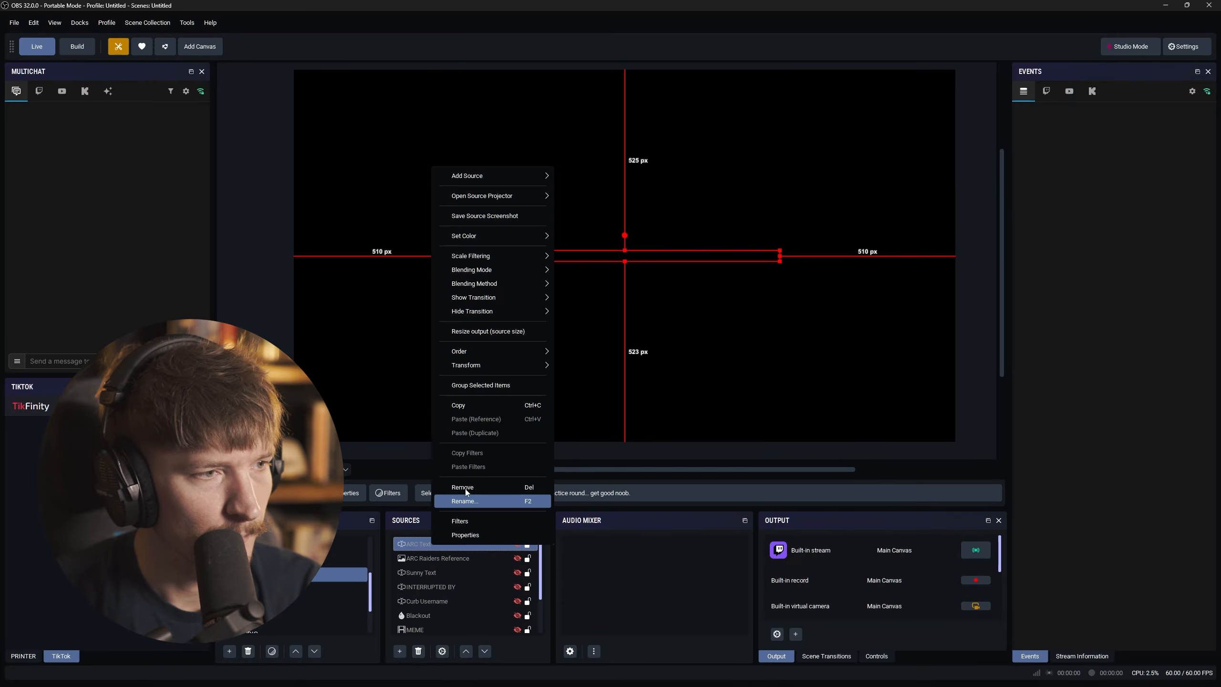
{"action": "mouse_move", "coordinate": [501, 313]}
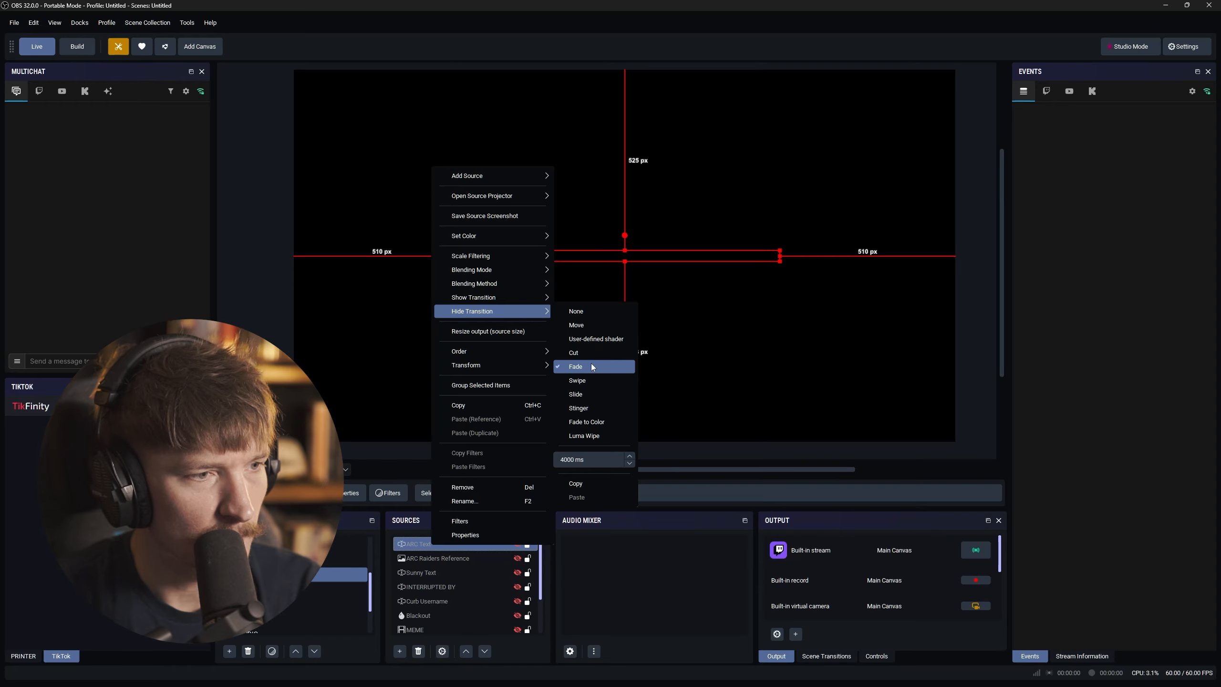
{"action": "left_click_drag", "start_coordinate": [585, 458], "coordinate": [556, 459]}
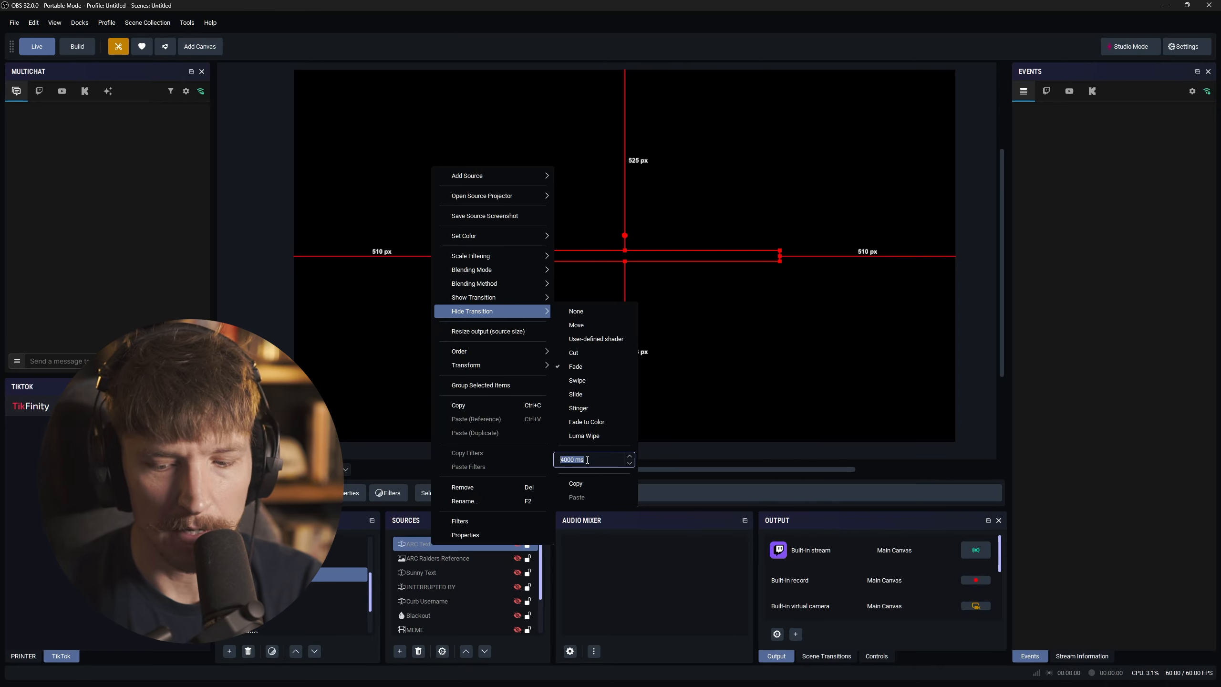
{"action": "type", "text": "3"}
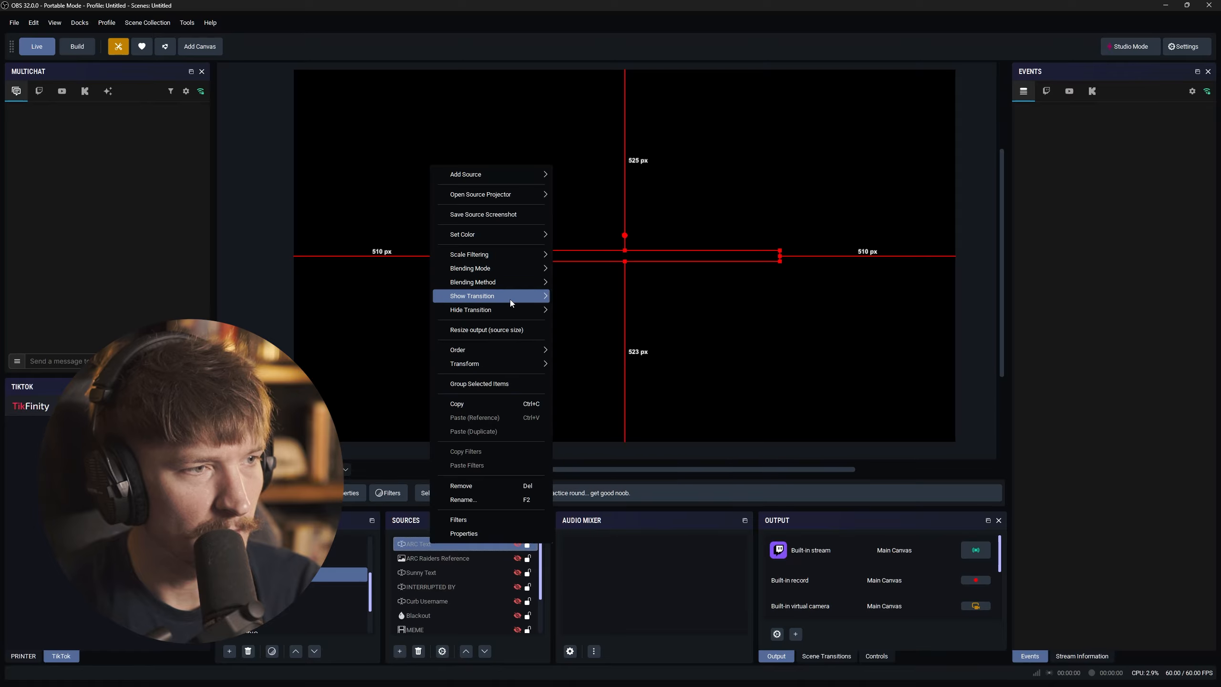
Step: Set the duration of the Fade show transition on the ARC Text source to 2500 ms
{"action": "mouse_move", "coordinate": [509, 299]}
{"action": "left_click", "coordinate": [561, 446]}
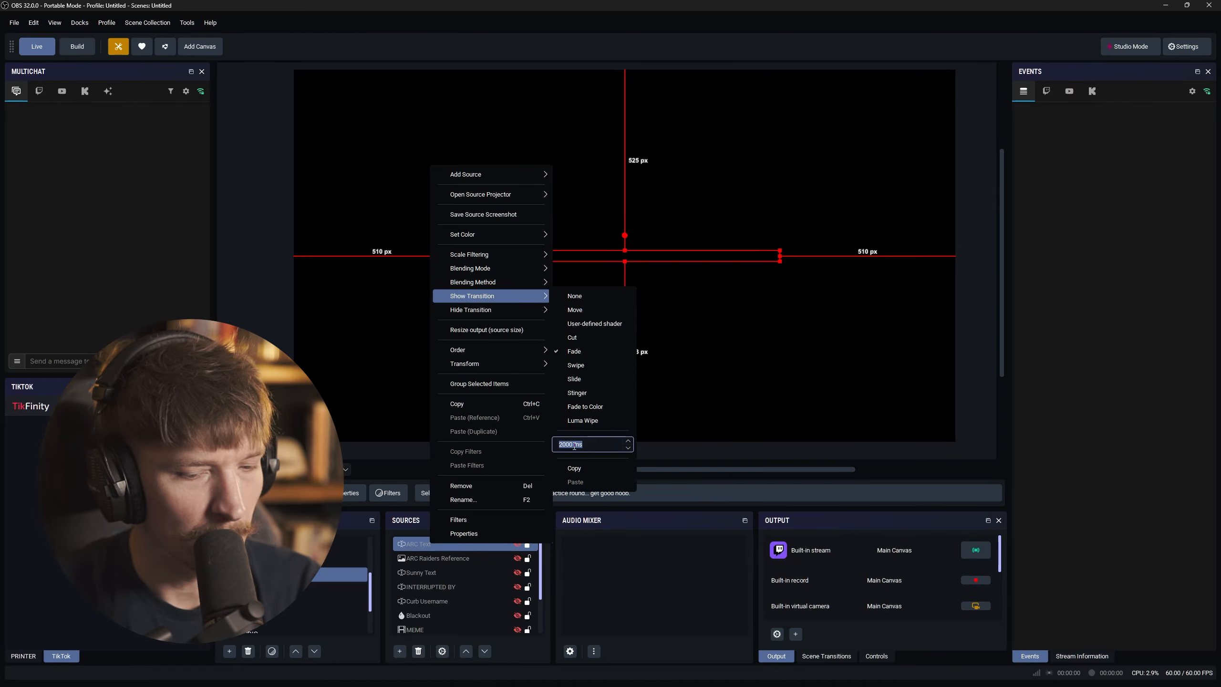
{"action": "type", "text": "2500"}
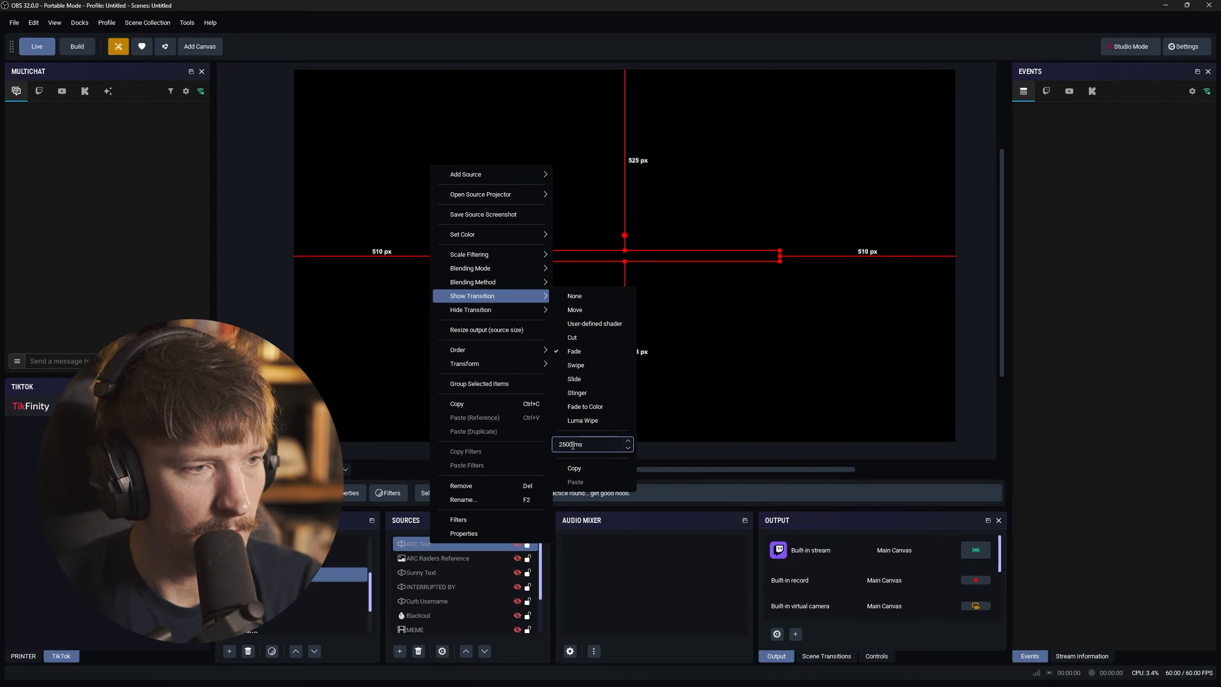
{"action": "left_click", "coordinate": [421, 544]}
Step: In Streamer.bot, set the delay before ARC Text is hidden to 5750 ms and the delay before MEME is hidden to 4250 ms
{"action": "left_click", "coordinate": [976, 281]}
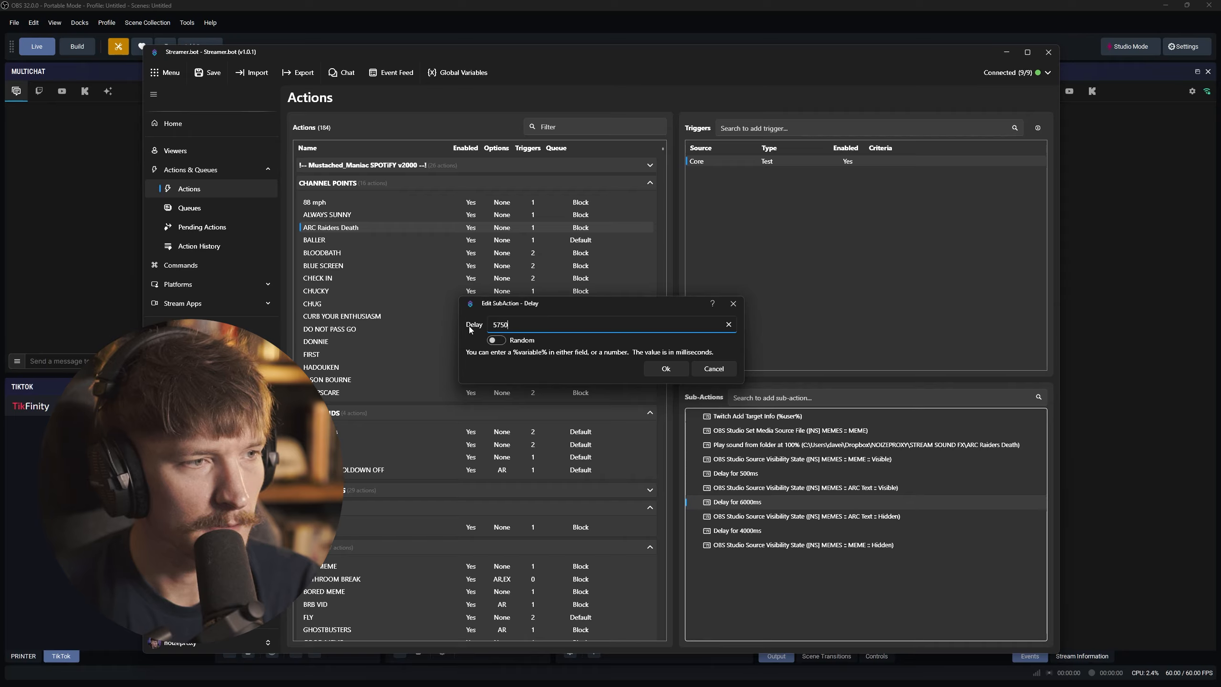
{"action": "left_click", "coordinate": [658, 368]}
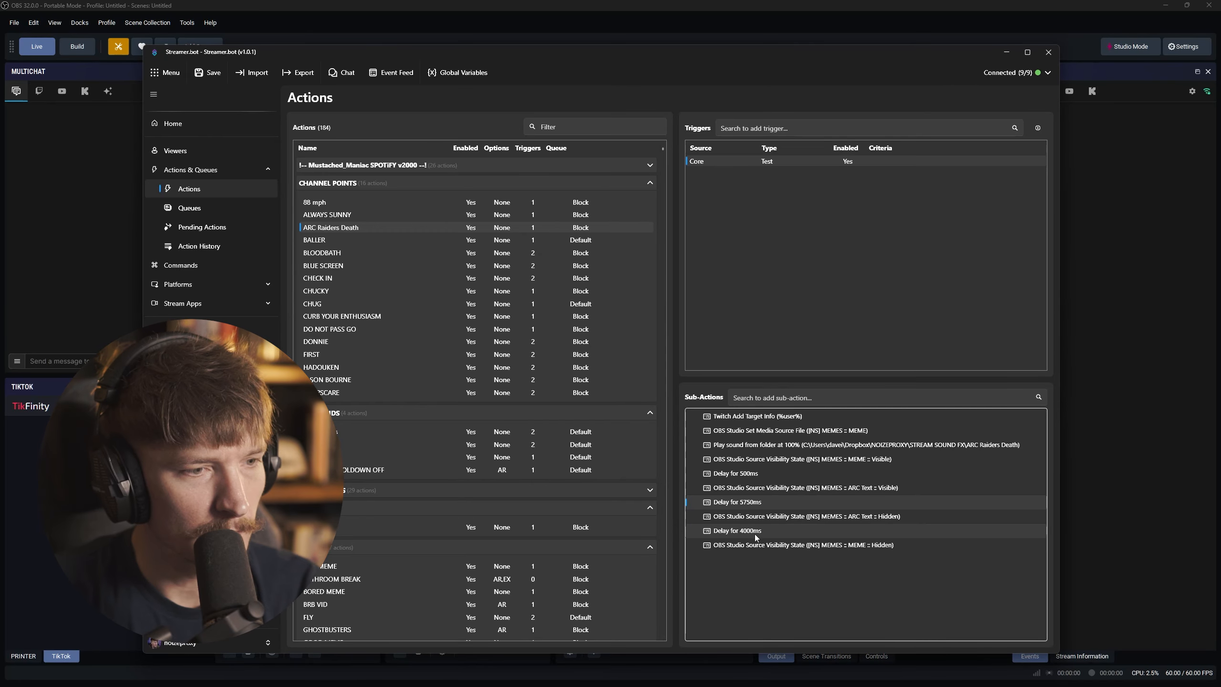
{"action": "double_click", "coordinate": [754, 531]}
{"action": "type", "text": "4250"}
{"action": "key", "text": "Return"}
Step: Set the delay before the ARC Text source becomes visible to 1000 ms and watch the alert in the OBS preview
{"action": "double_click", "coordinate": [721, 473]}
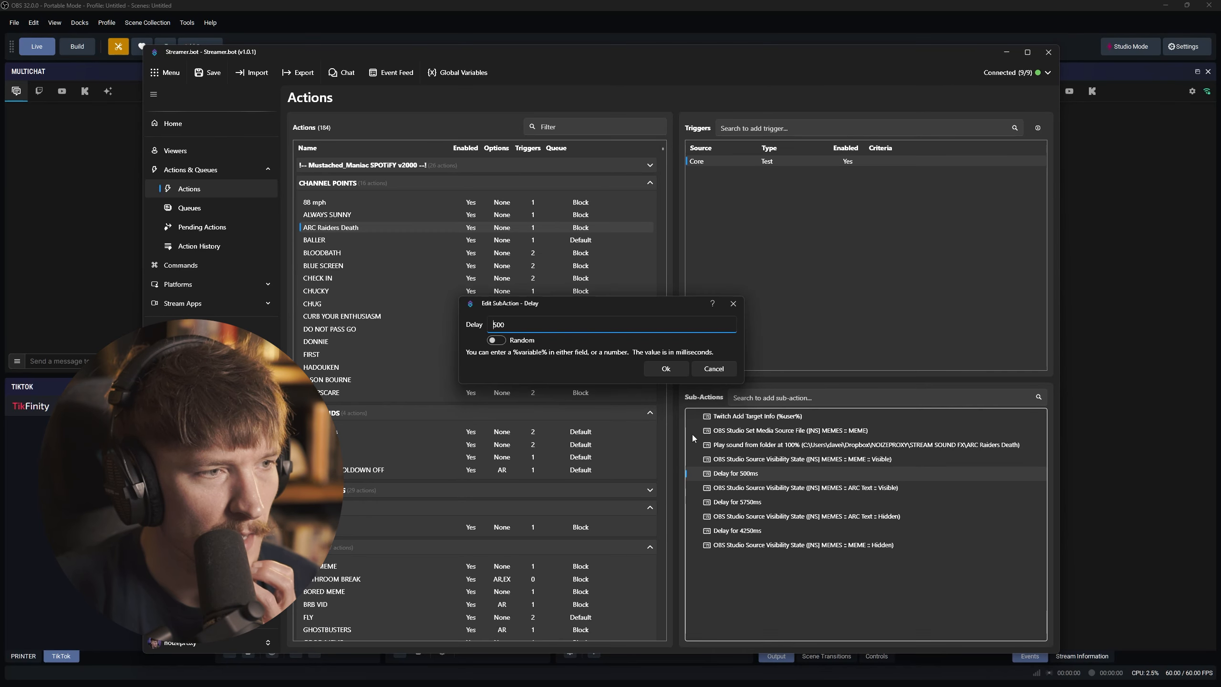
{"action": "left_click_drag", "start_coordinate": [510, 323], "coordinate": [495, 325]}
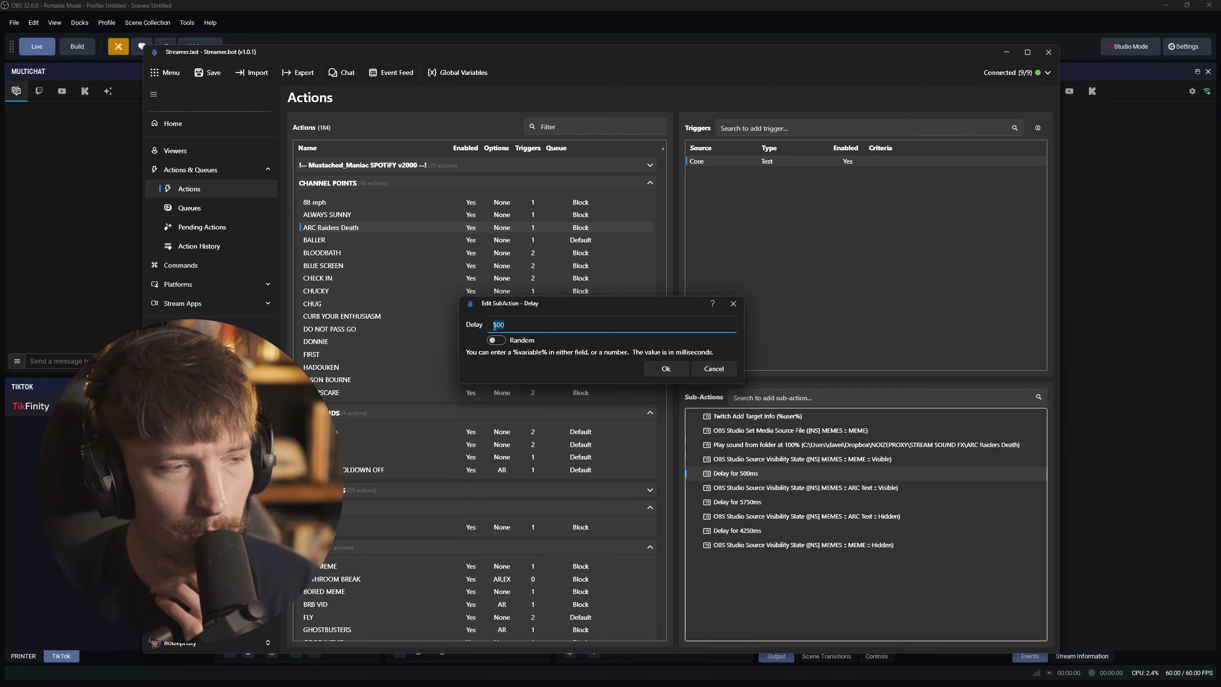
{"action": "type", "text": "10"}
{"action": "left_click", "coordinate": [670, 367]}
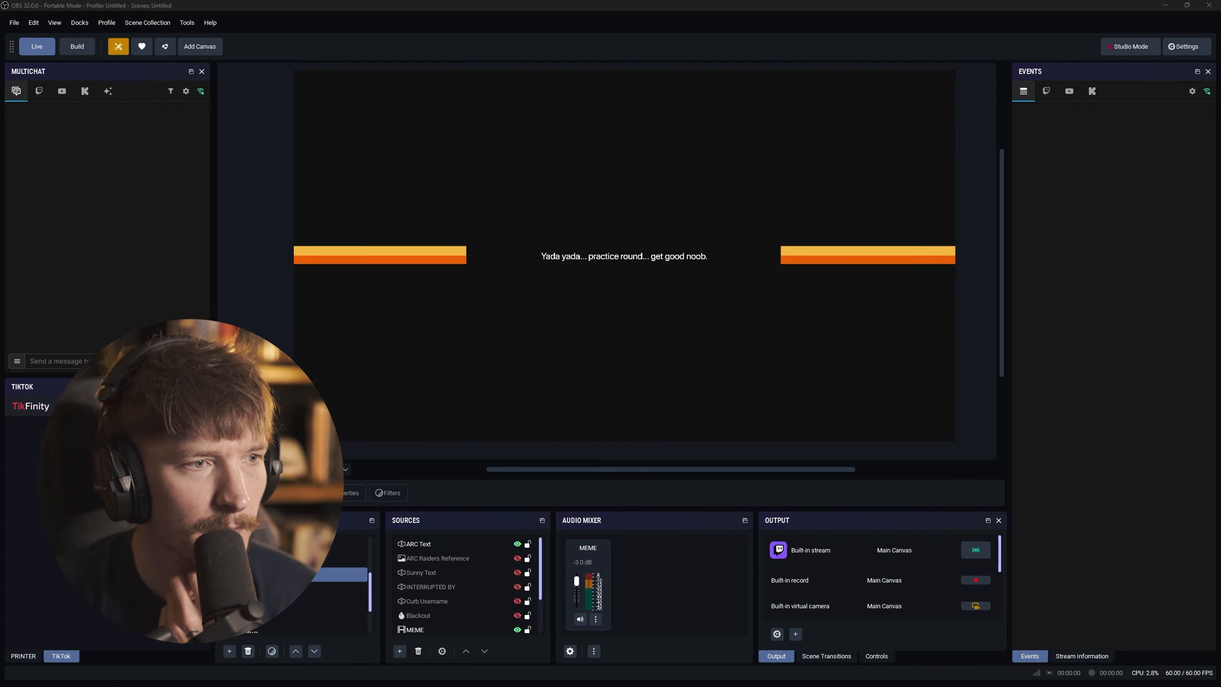
Step: Set the delay before the ARC Text source is hidden to 5250 ms, save, and move Streamer.bot away from the OBS preview
{"action": "left_click_drag", "start_coordinate": [785, 1], "coordinate": [788, 62]}
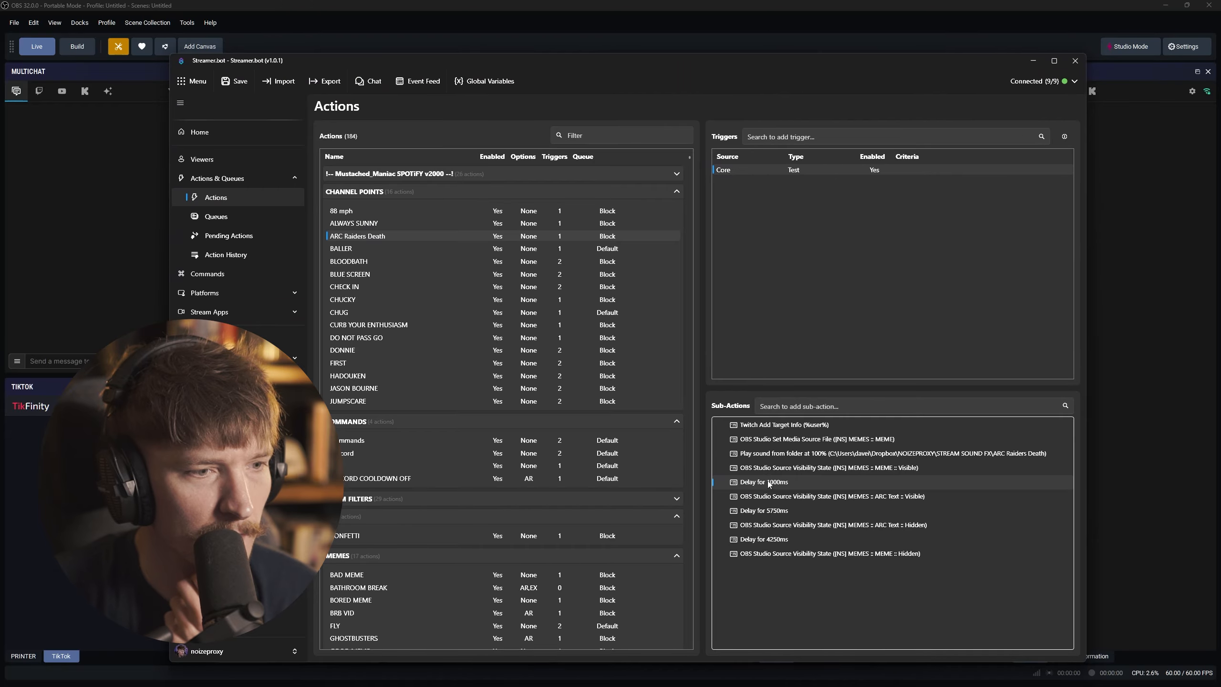
{"action": "double_click", "coordinate": [779, 512]}
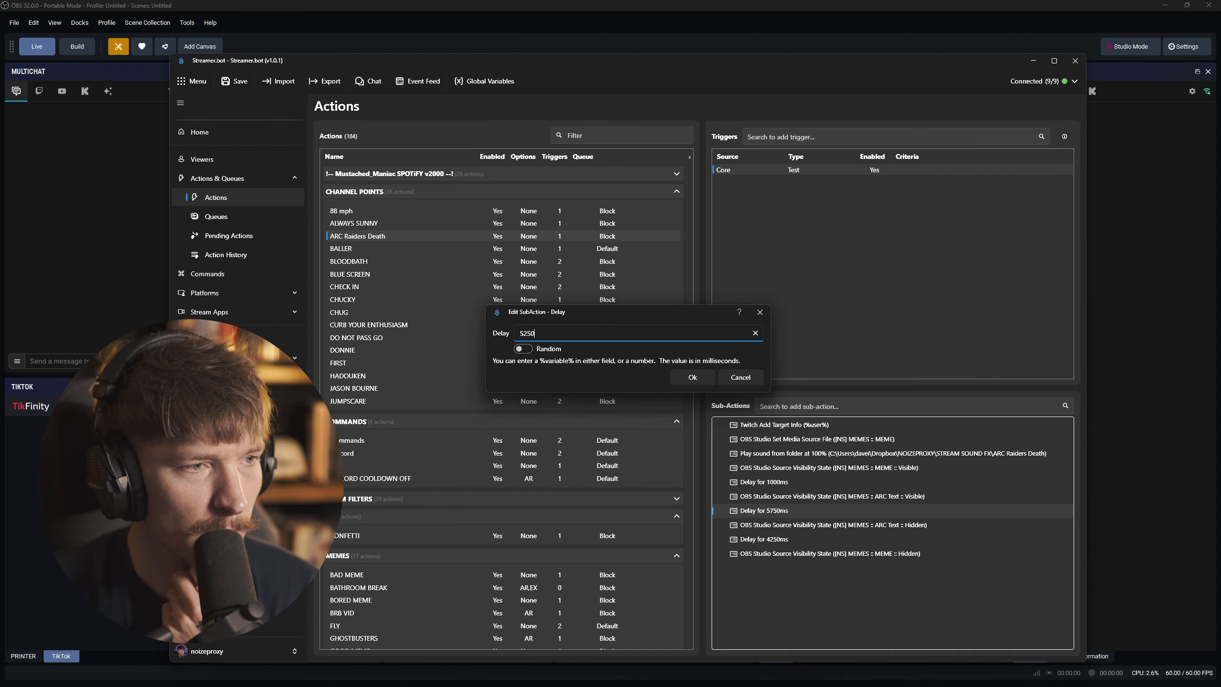
{"action": "left_click", "coordinate": [705, 375]}
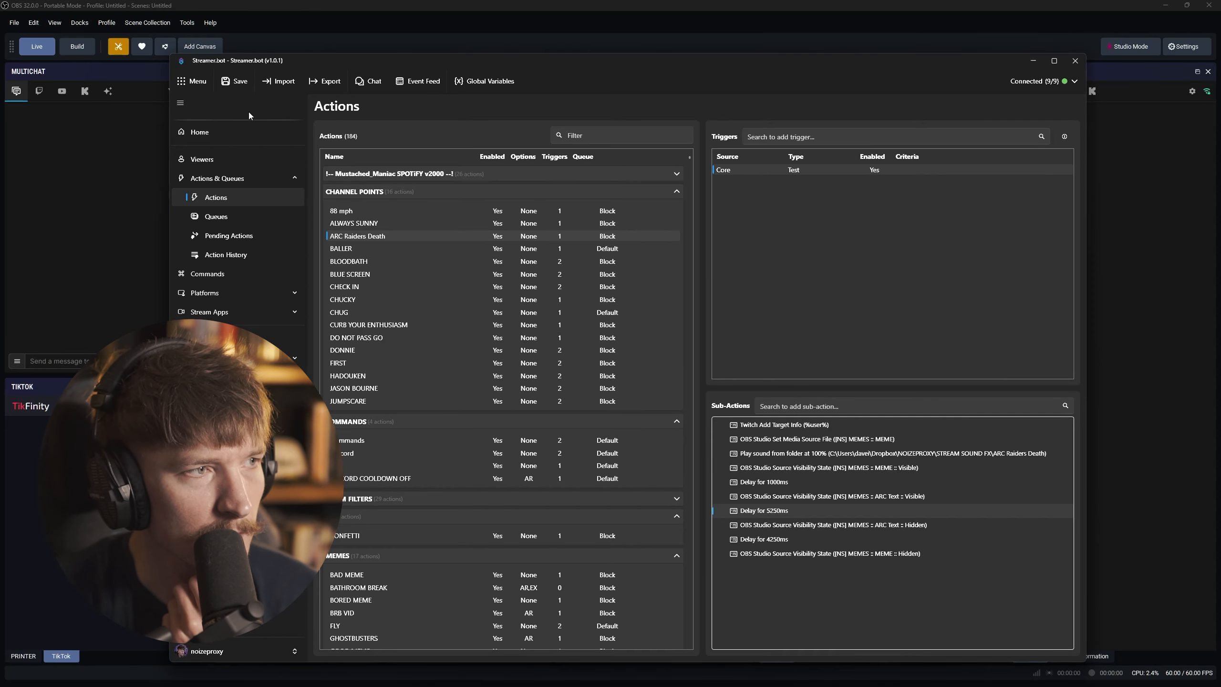
{"action": "left_click", "coordinate": [251, 83]}
{"action": "left_click_drag", "start_coordinate": [470, 63], "coordinate": [1220, 85]}
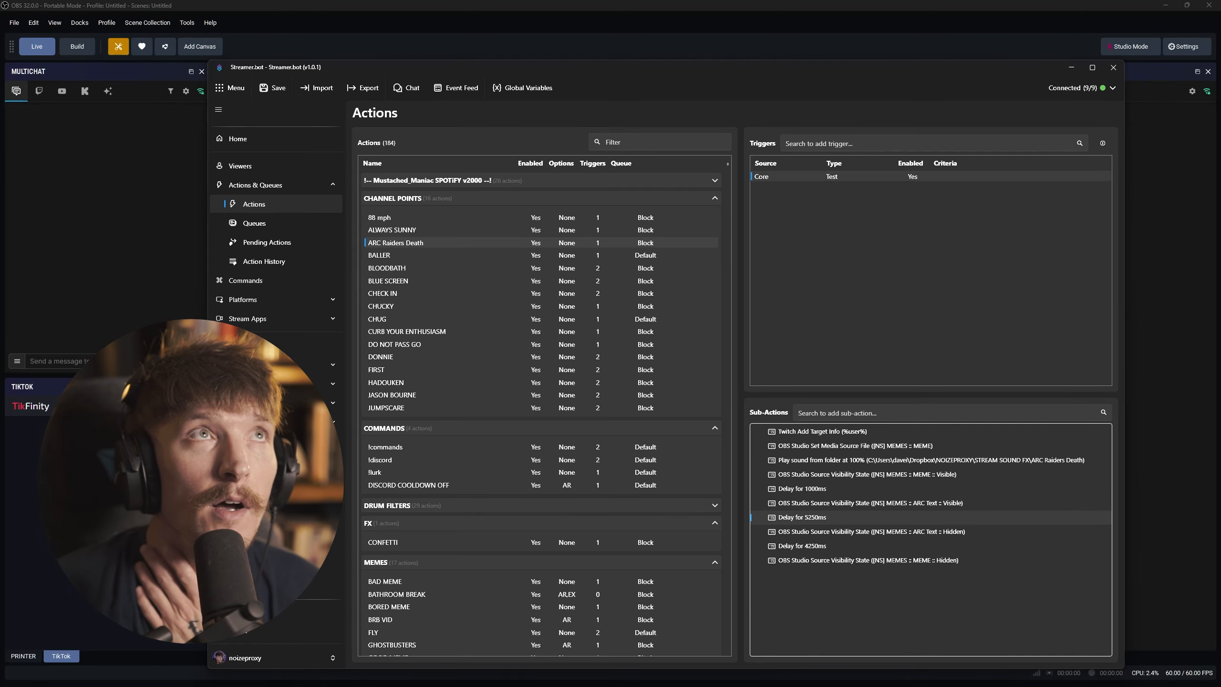
Step: Draft in ChatGPT: "So, I'm creating a channel point reward that mimics the death screen on ARC Raiders. It contains a quote or some sort of motto"
{"action": "left_click_drag", "start_coordinate": [1124, 0], "coordinate": [295, 106]}
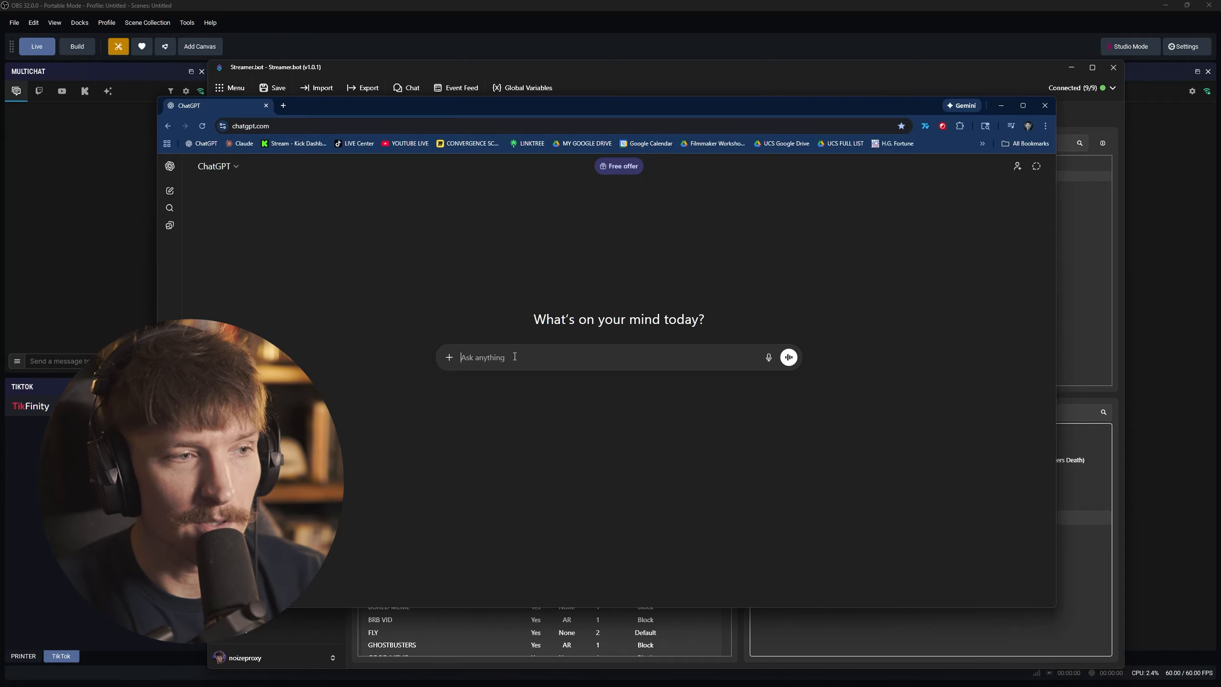
{"action": "type", "text": "So"}
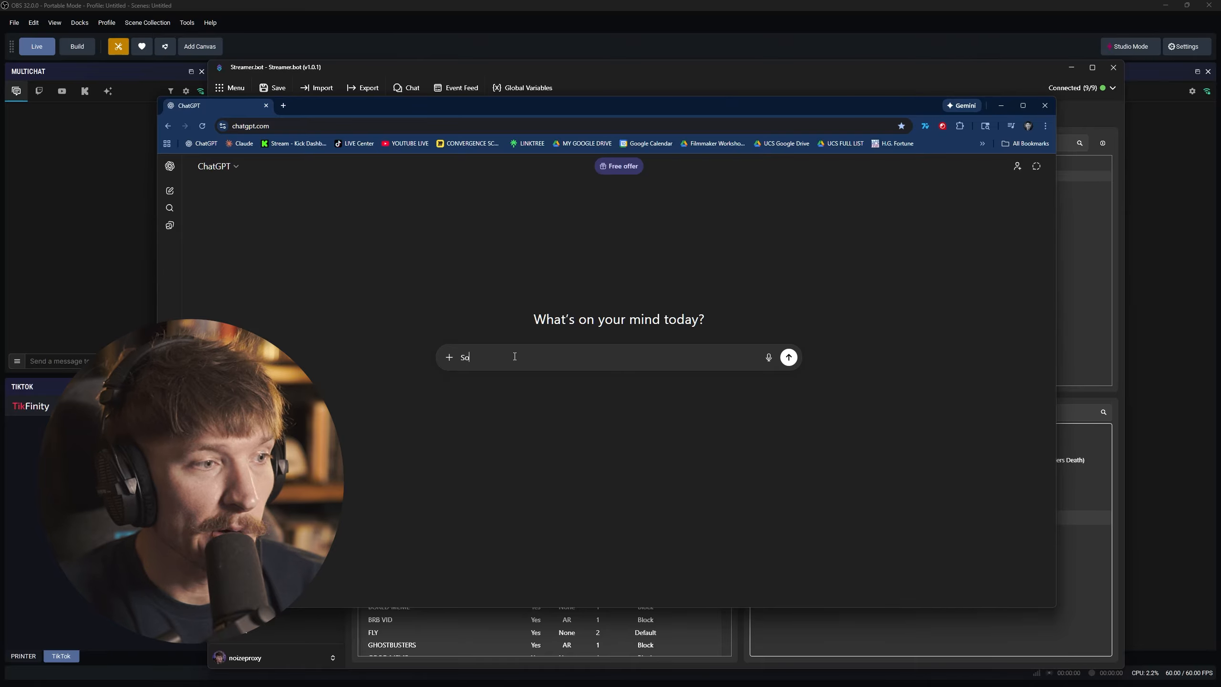
{"action": "type", "text": ", I'm creat"}
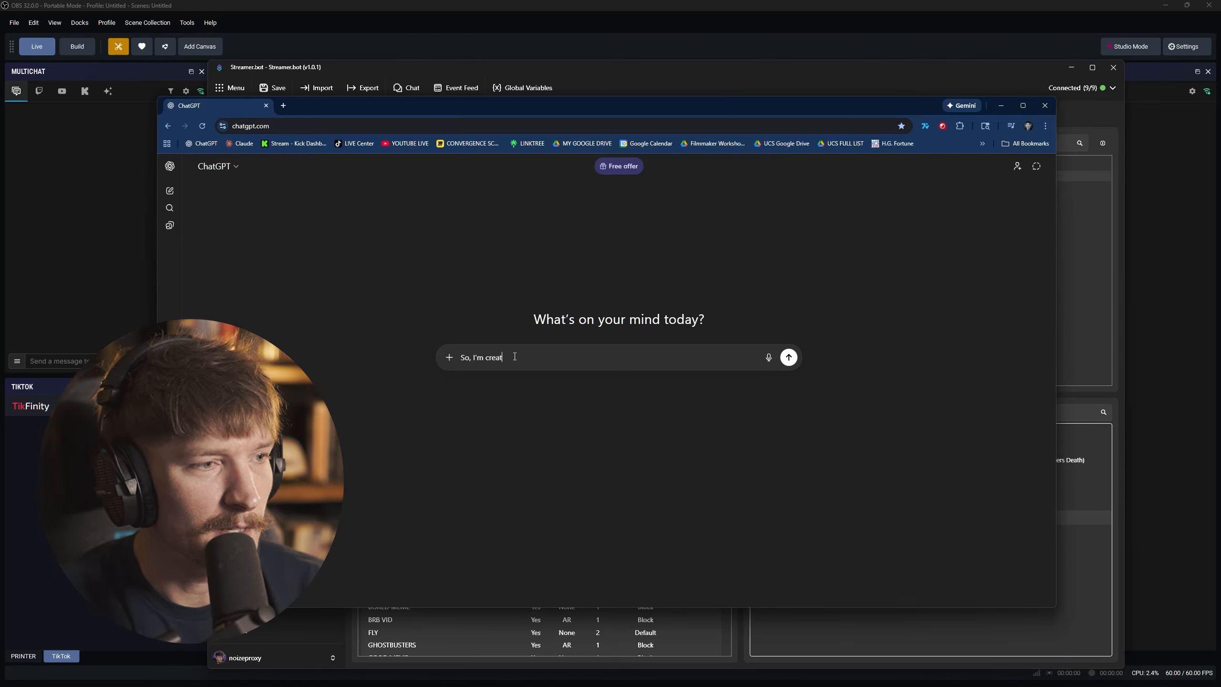
{"action": "type", "text": "ing a channel poin"}
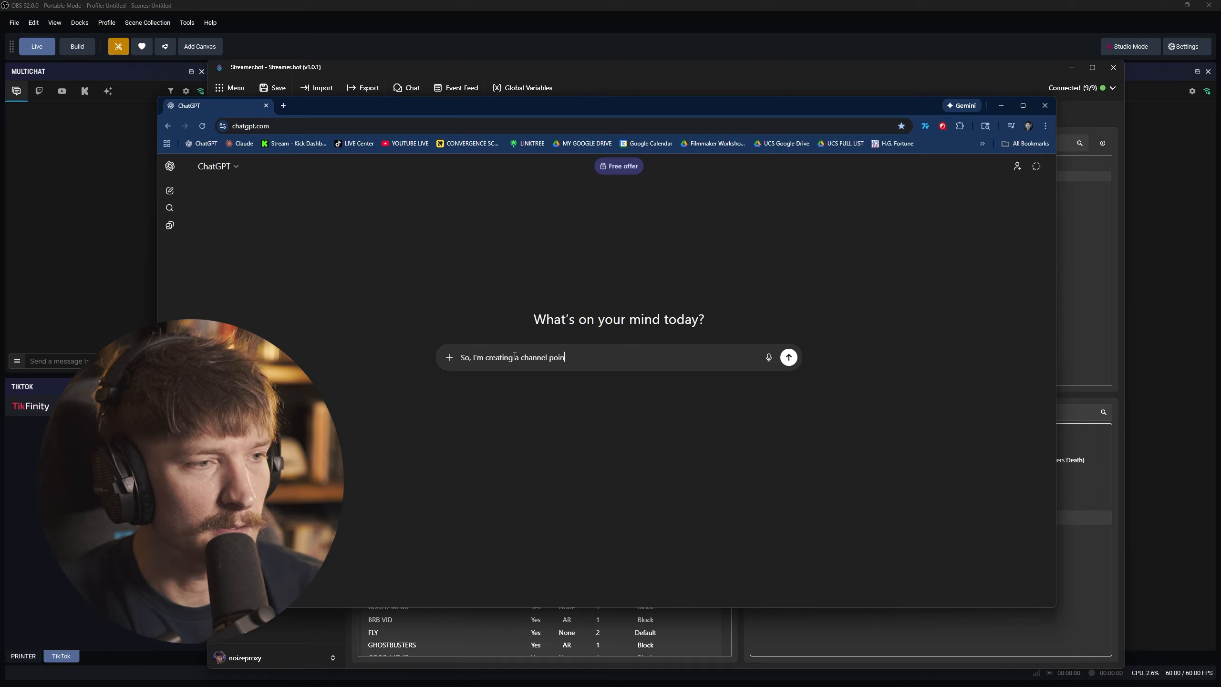
{"action": "type", "text": "t reward that"}
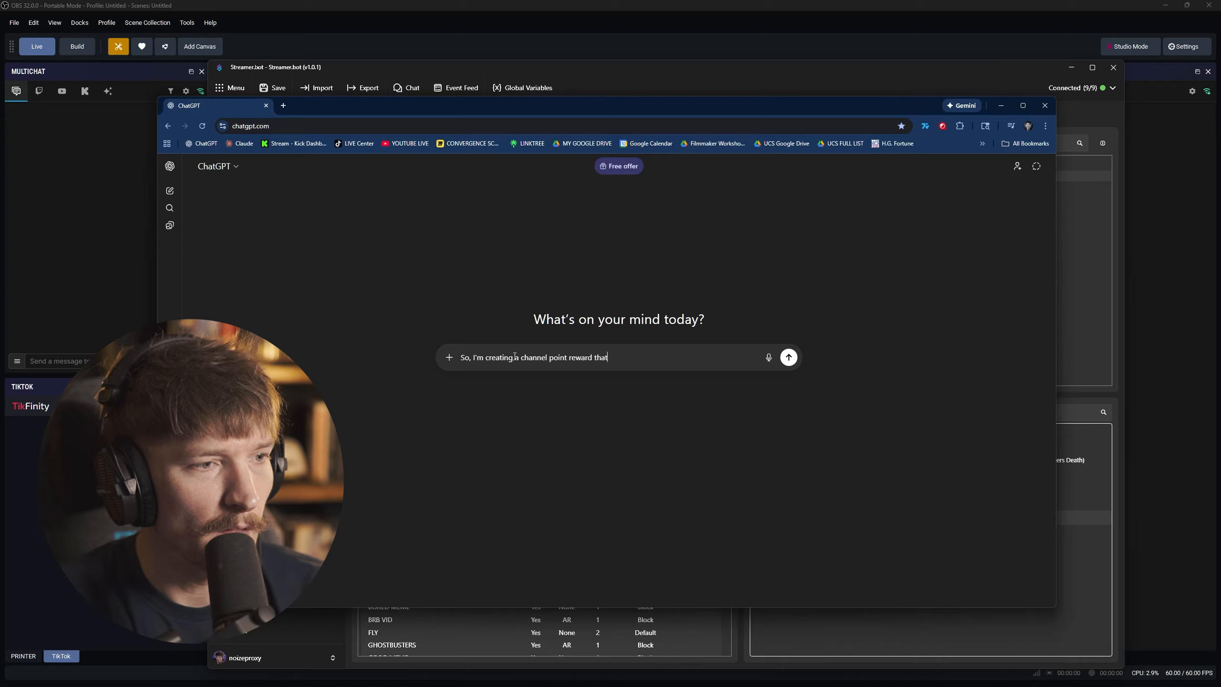
{"action": "type", "text": " mimics"}
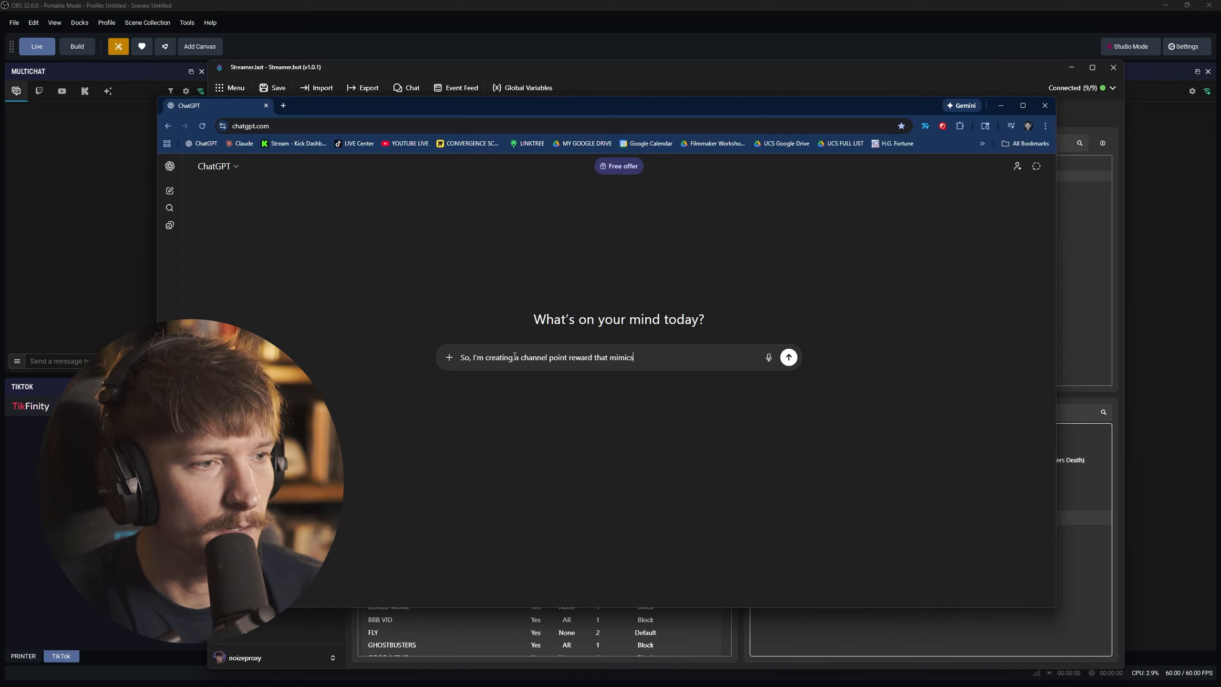
{"action": "type", "text": " the death sc"}
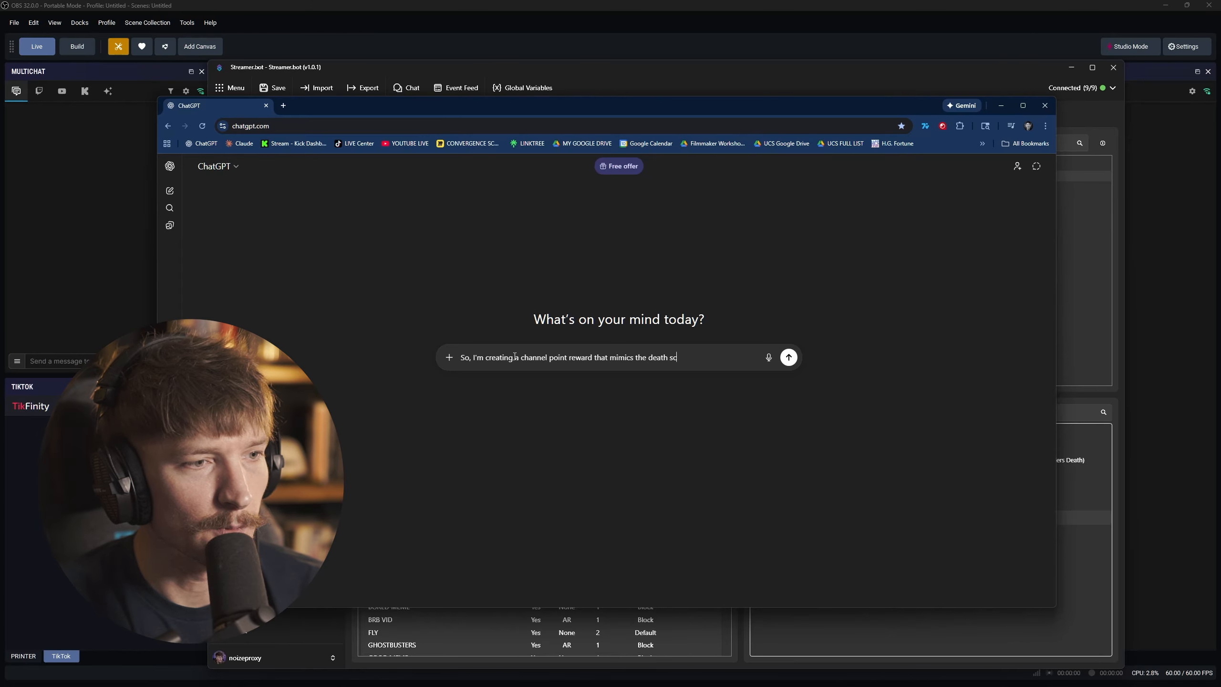
{"action": "type", "text": "reen on AR"}
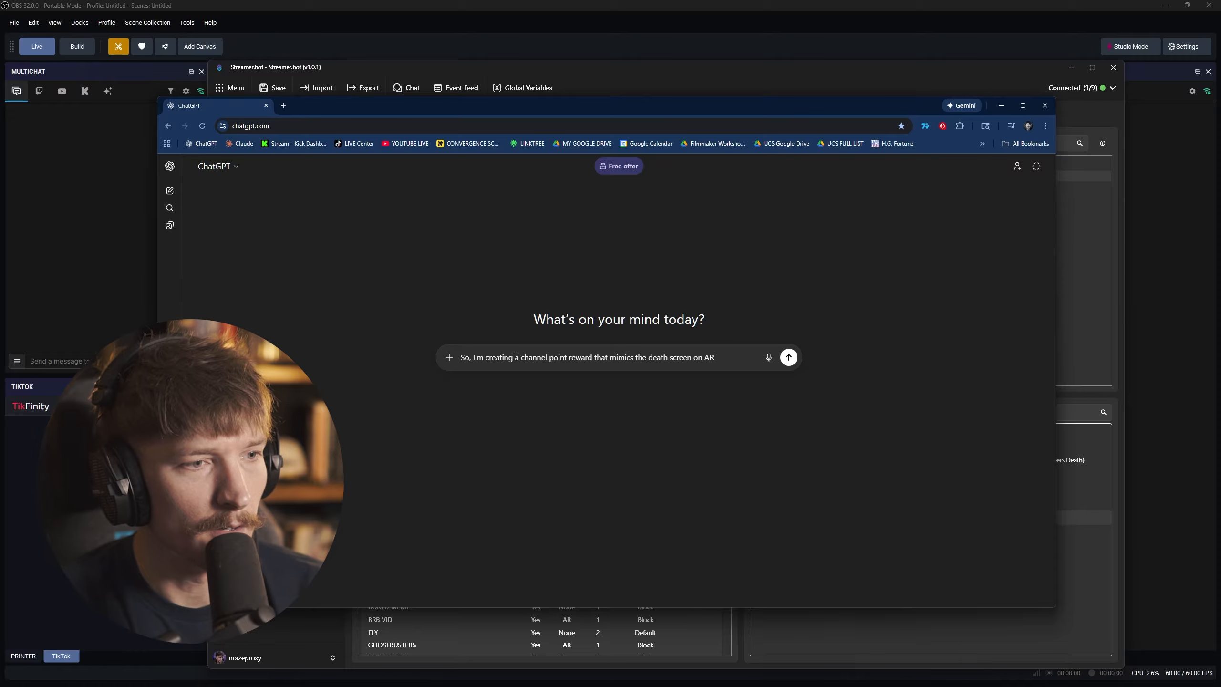
{"action": "type", "text": "C Raiders. "}
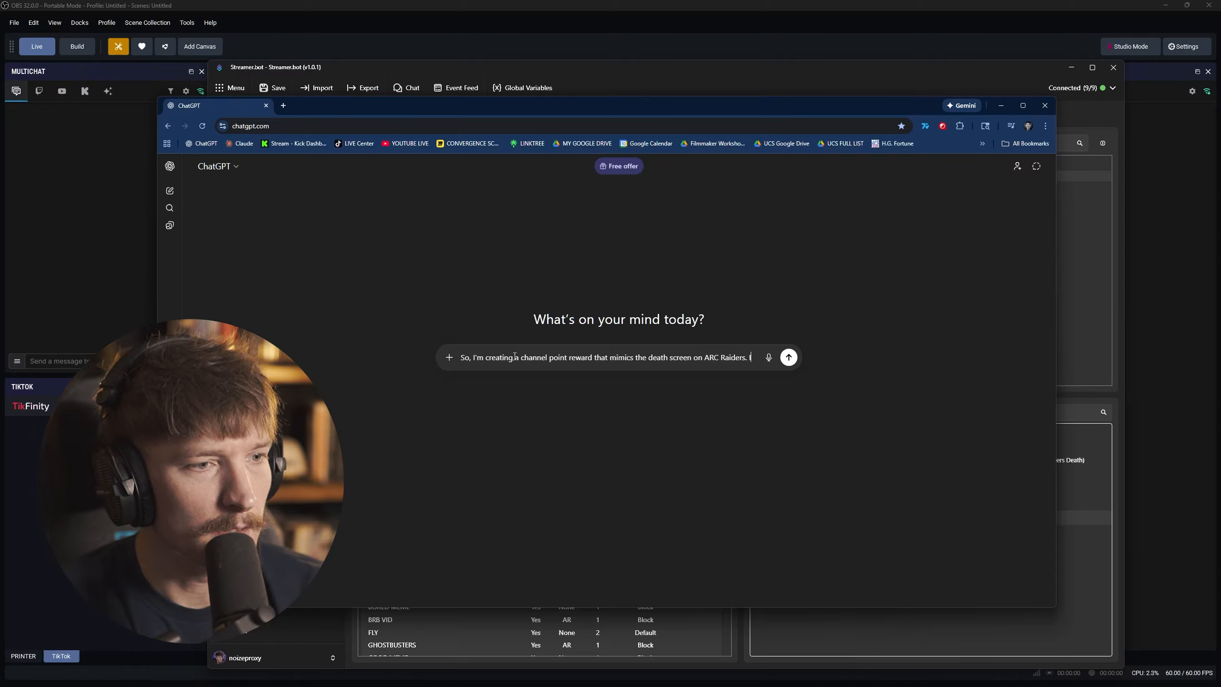
{"action": "type", "text": "It cont"}
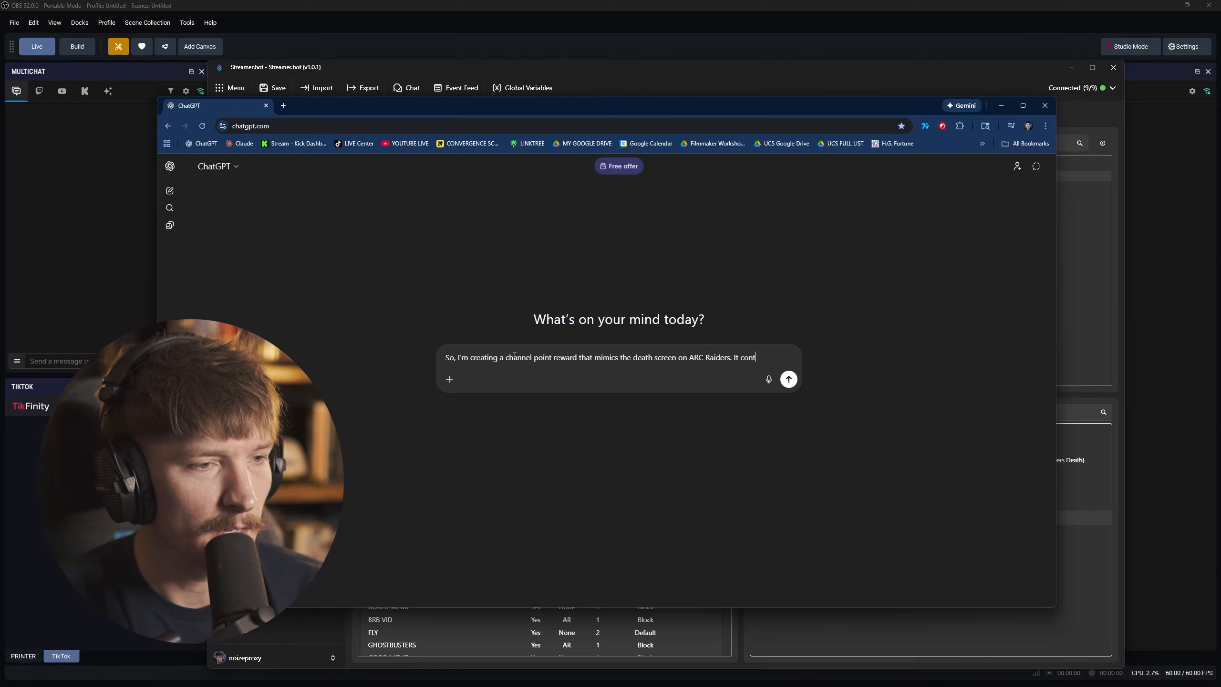
{"action": "type", "text": "ains a quote "}
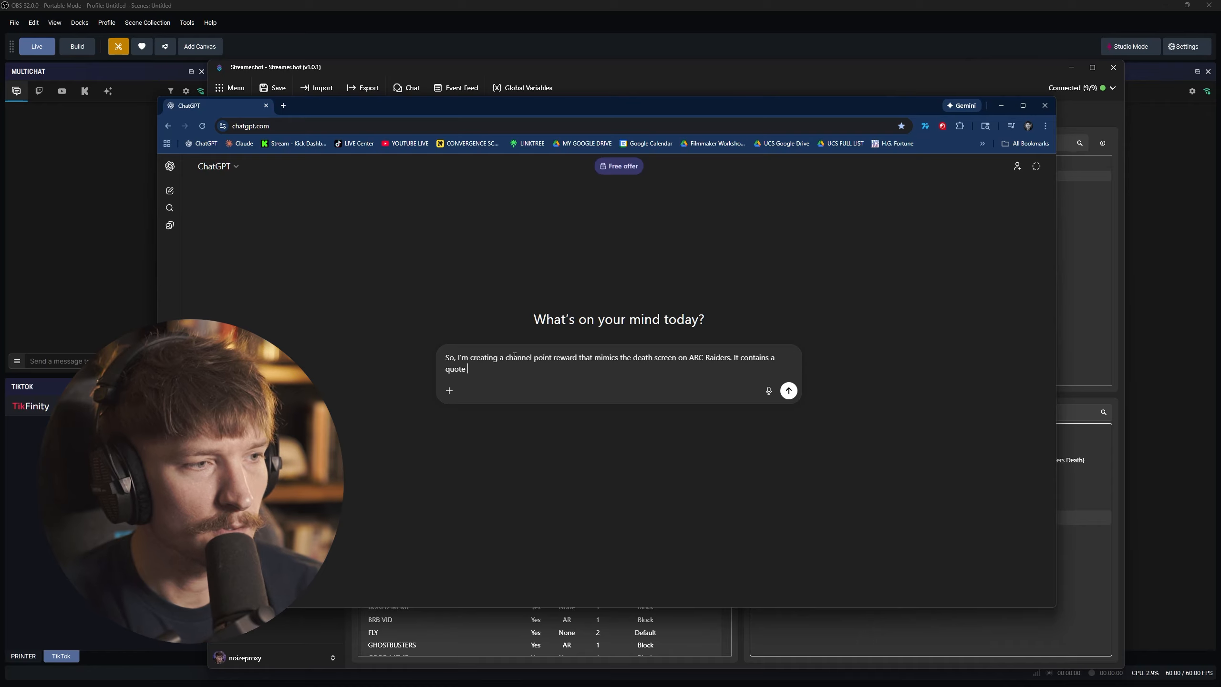
{"action": "type", "text": "or oms"}
{"action": "key", "text": "BackSpace"}
{"action": "type", "text": "some so"}
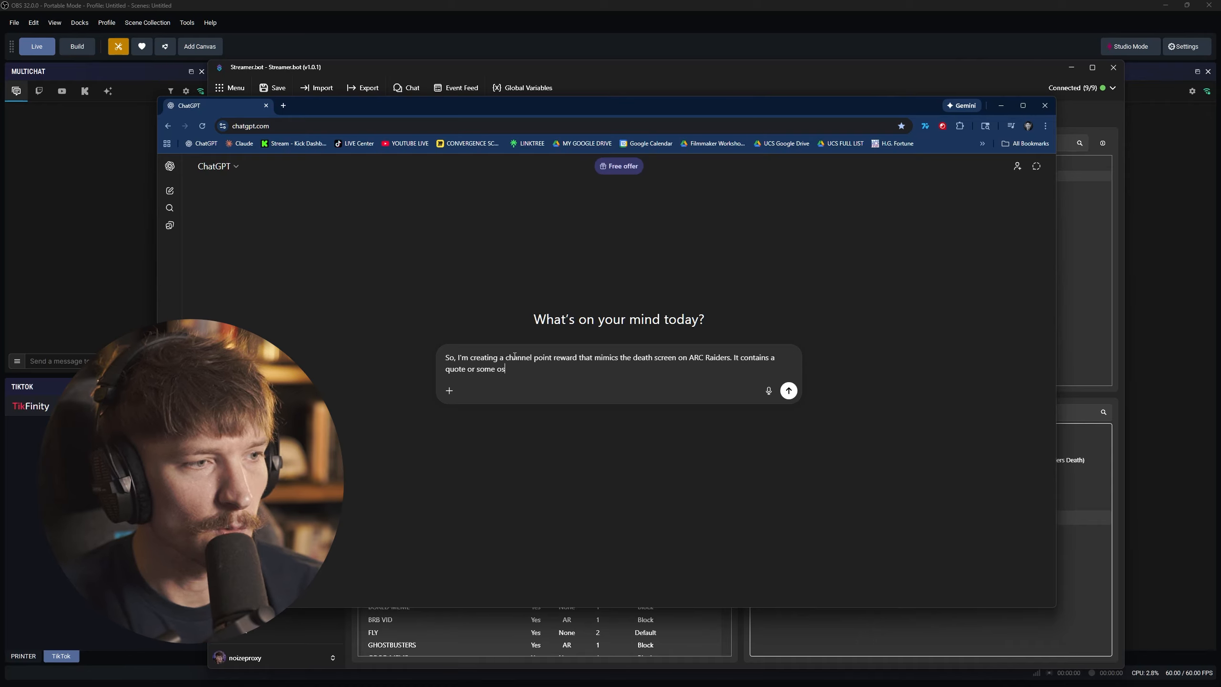
{"action": "type", "text": "rt of mott"}
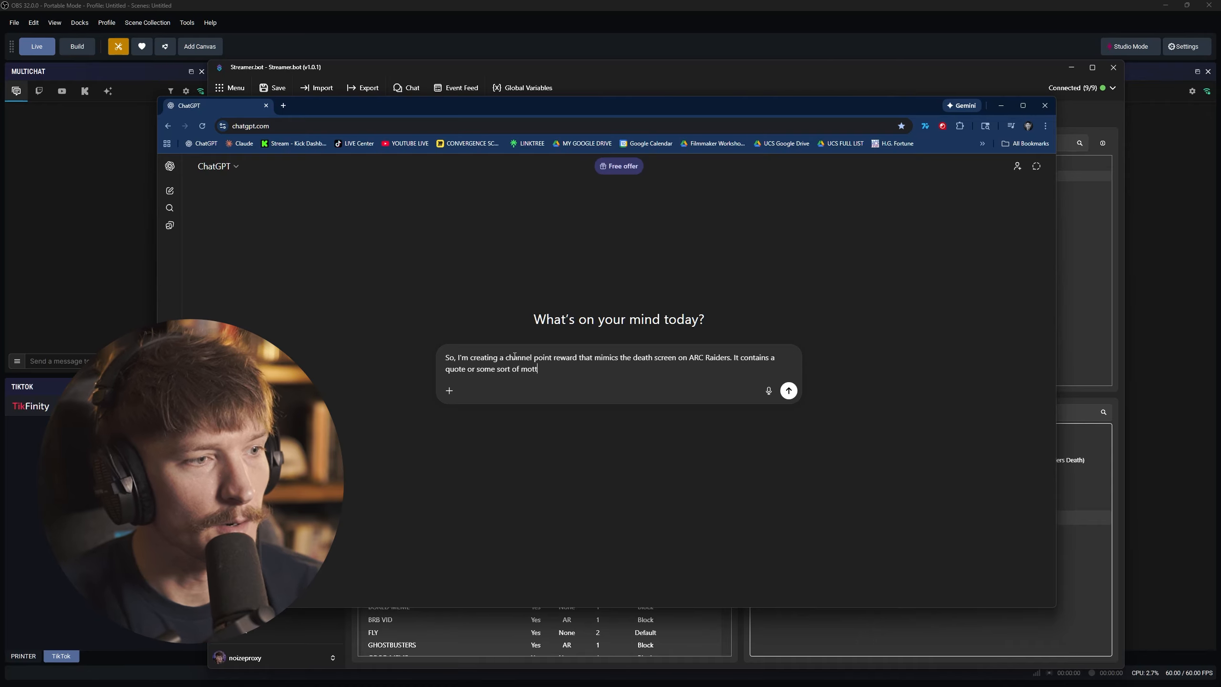
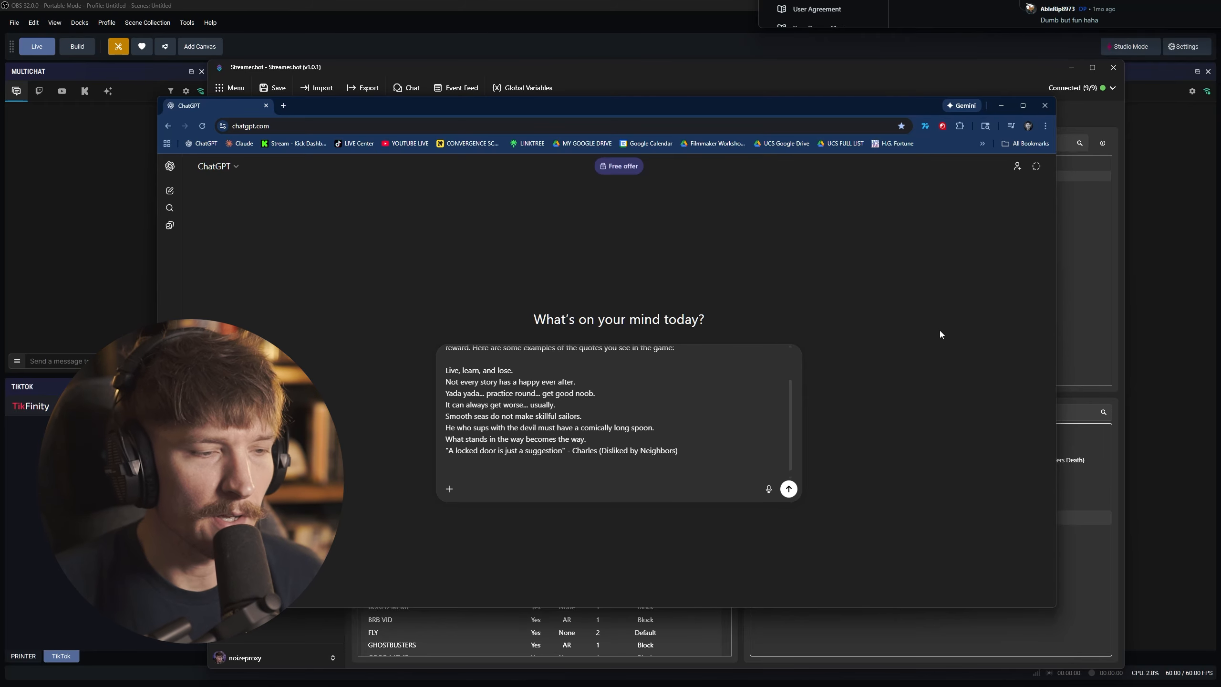
Step: Switch to OBS, make the ARC Text source visible and clear its text
{"action": "mouse_move", "coordinate": [738, 685]}
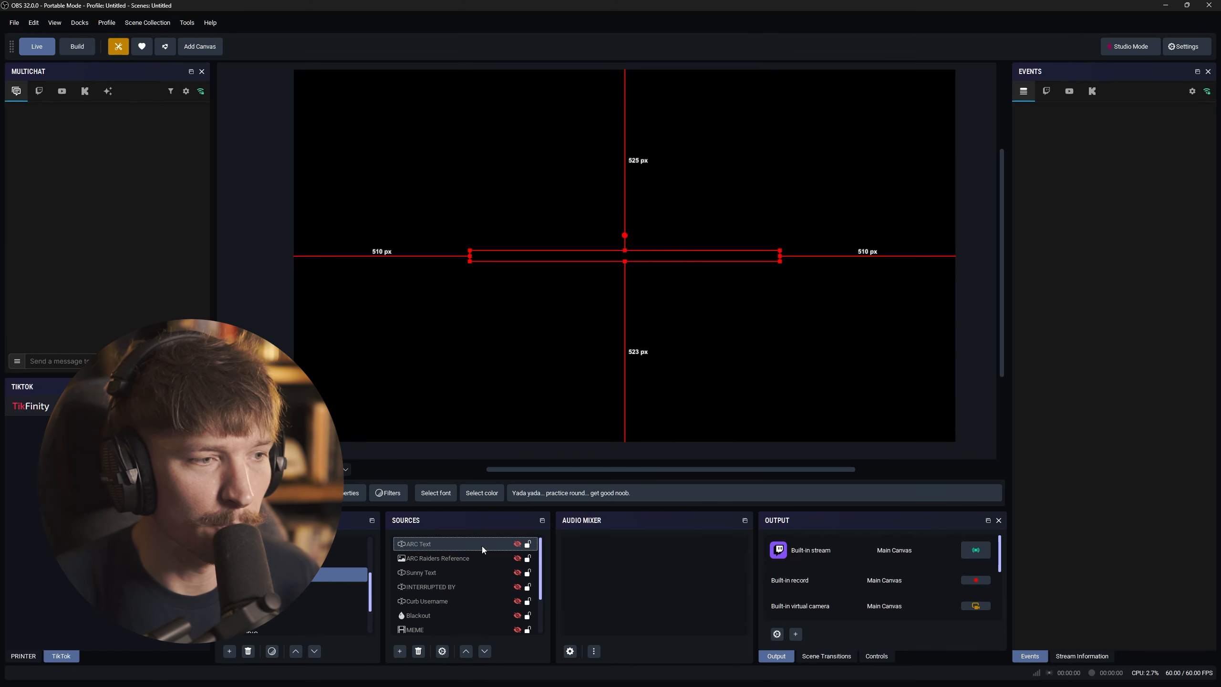
{"action": "left_click", "coordinate": [517, 543]}
{"action": "left_click", "coordinate": [661, 497]}
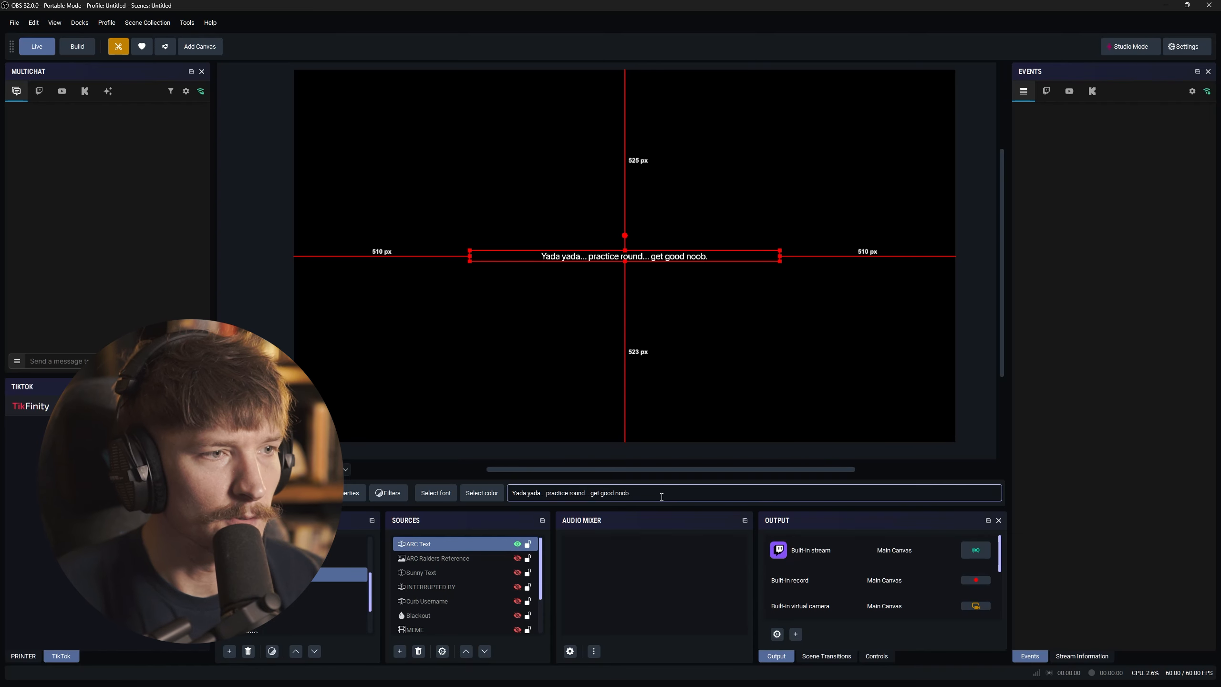
{"action": "key", "text": "BackSpace"}
{"action": "key", "text": "BackSpace"}
{"action": "key", "text": "BackSpace"}
{"action": "key", "text": "BackSpace"}
{"action": "key", "text": "BackSpace"}
{"action": "key", "text": "BackSpace"}
{"action": "key", "text": "BackSpace"}
{"action": "key", "text": "BackSpace"}
{"action": "key", "text": "BackSpace"}
{"action": "key", "text": "BackSpace"}
{"action": "key", "text": "BackSpace"}
{"action": "key", "text": "BackSpace"}
{"action": "key", "text": "BackSpace"}
{"action": "key", "text": "BackSpace"}
{"action": "key", "text": "BackSpace"}
{"action": "key", "text": "BackSpace"}
{"action": "key", "text": "BackSpace"}
{"action": "key", "text": "BackSpace"}
{"action": "key", "text": "BackSpace"}
{"action": "key", "text": "BackSpace"}
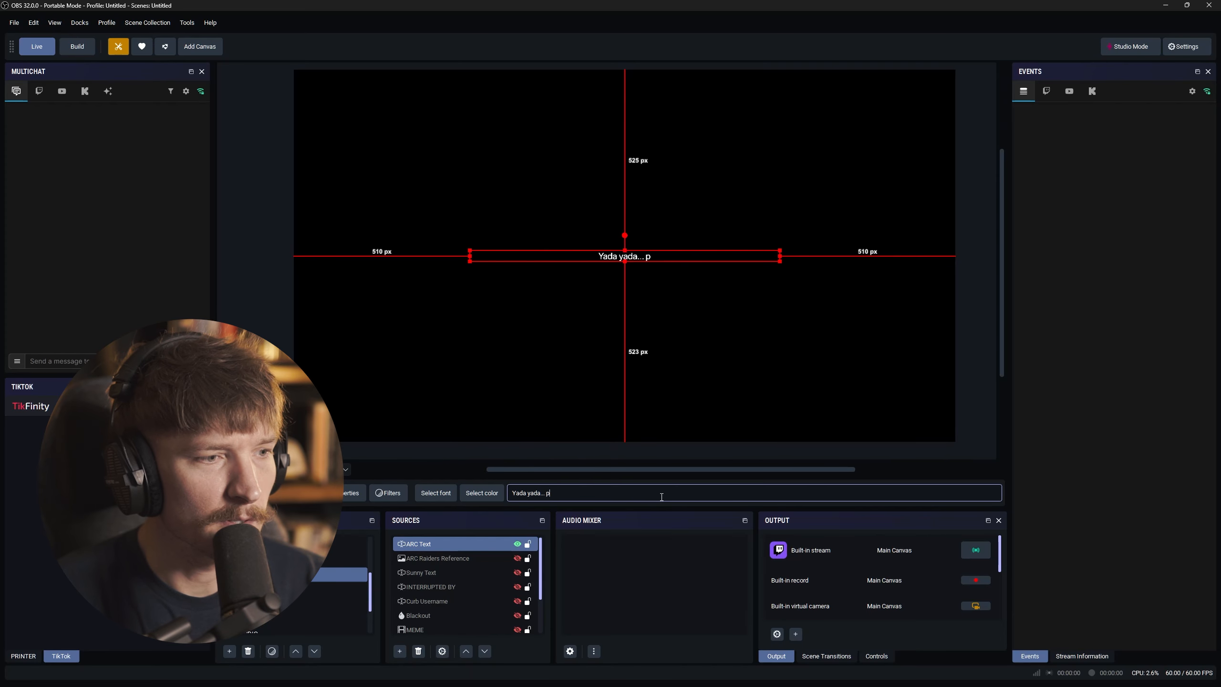
{"action": "key", "text": "BackSpace"}
{"action": "key", "text": "BackSpace"}
{"action": "key", "text": "BackSpace"}
{"action": "key", "text": "BackSpace"}
{"action": "key", "text": "BackSpace"}
{"action": "key", "text": "BackSpace"}
{"action": "key", "text": "BackSpace"}
{"action": "key", "text": "BackSpace"}
{"action": "key", "text": "BackSpace"}
{"action": "key", "text": "BackSpace"}
{"action": "key", "text": "BackSpace"}
{"action": "key", "text": "BackSpace"}
{"action": "key", "text": "BackSpace"}
{"action": "key", "text": "BackSpace"}
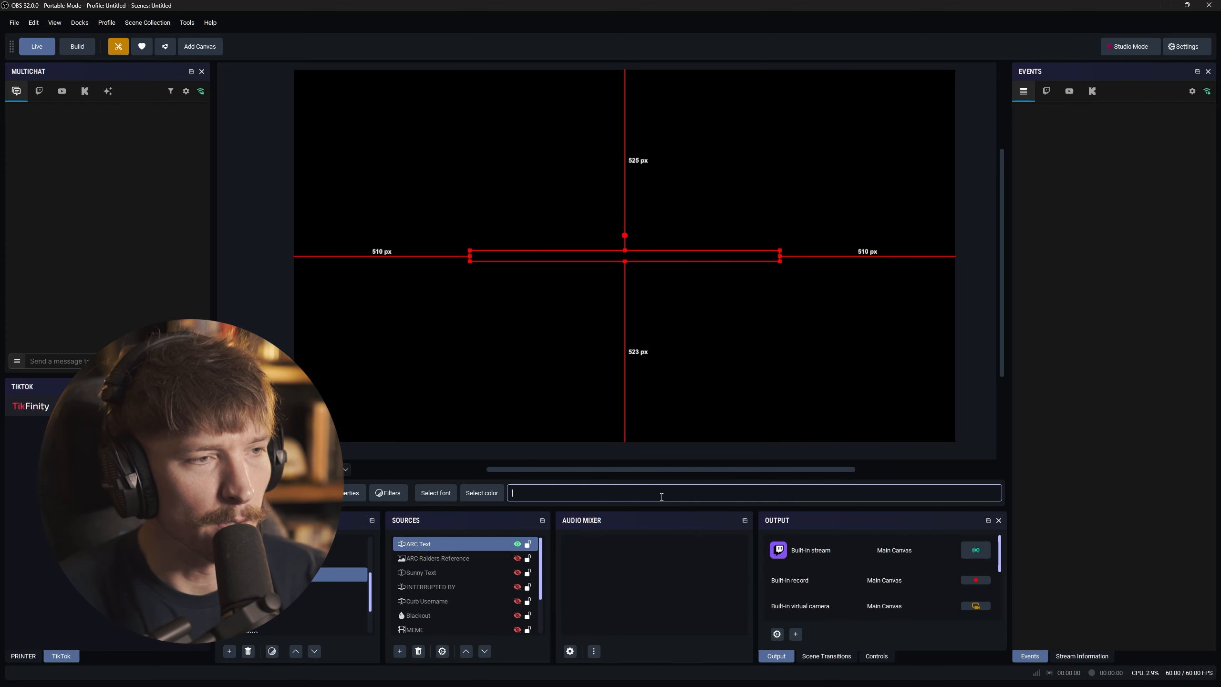
Step: Fill the ARC Text source with a long row of capital D characters to test how much text fits its box
{"action": "type", "text": "DDDDDDDDDDDDDDDDDD"}
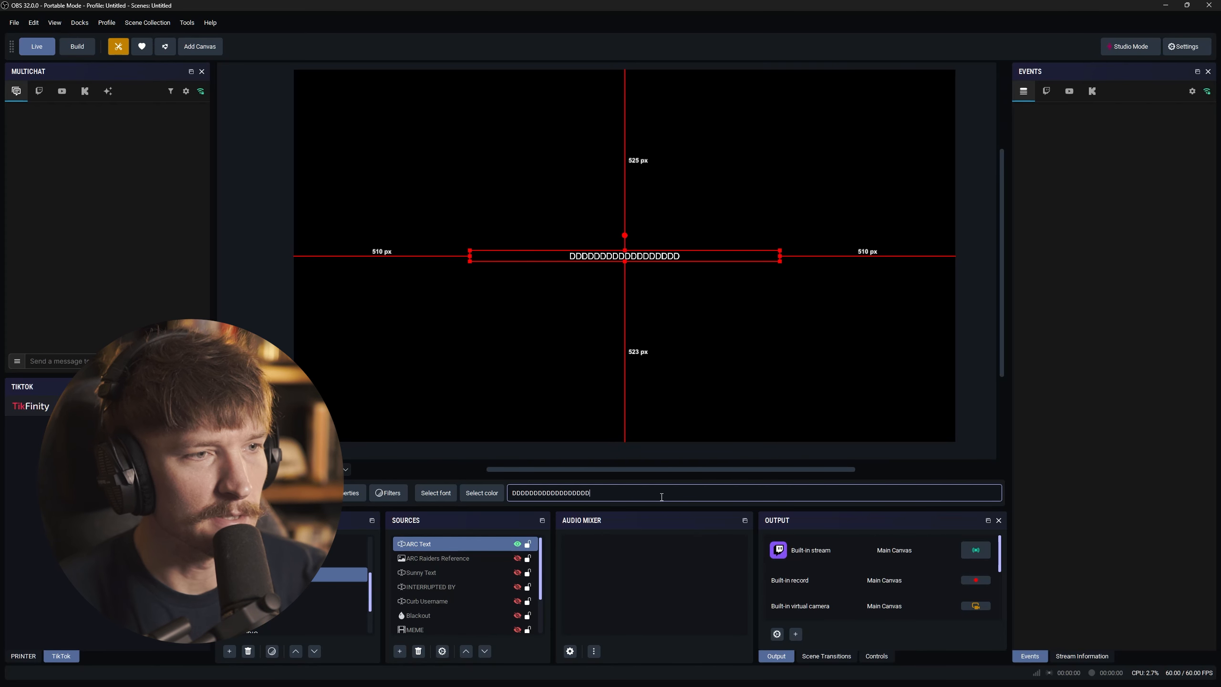
{"action": "type", "text": "DDDDDDD"}
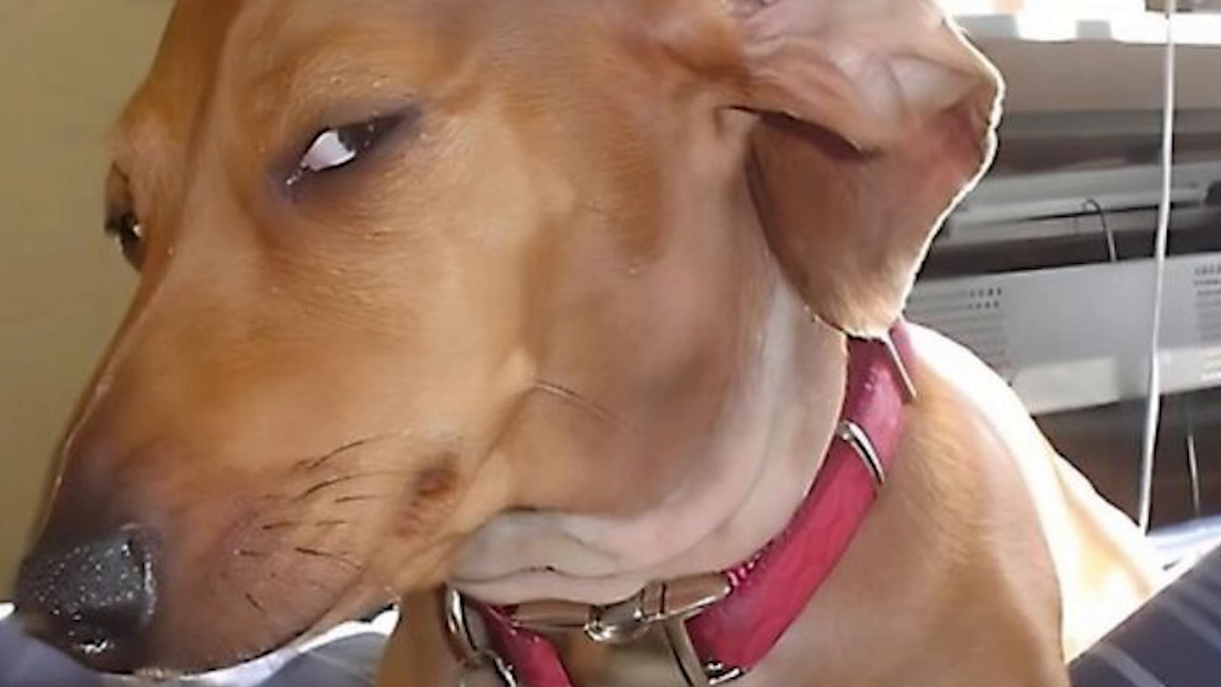
{"action": "type", "text": "DDDDDDDDDDD"}
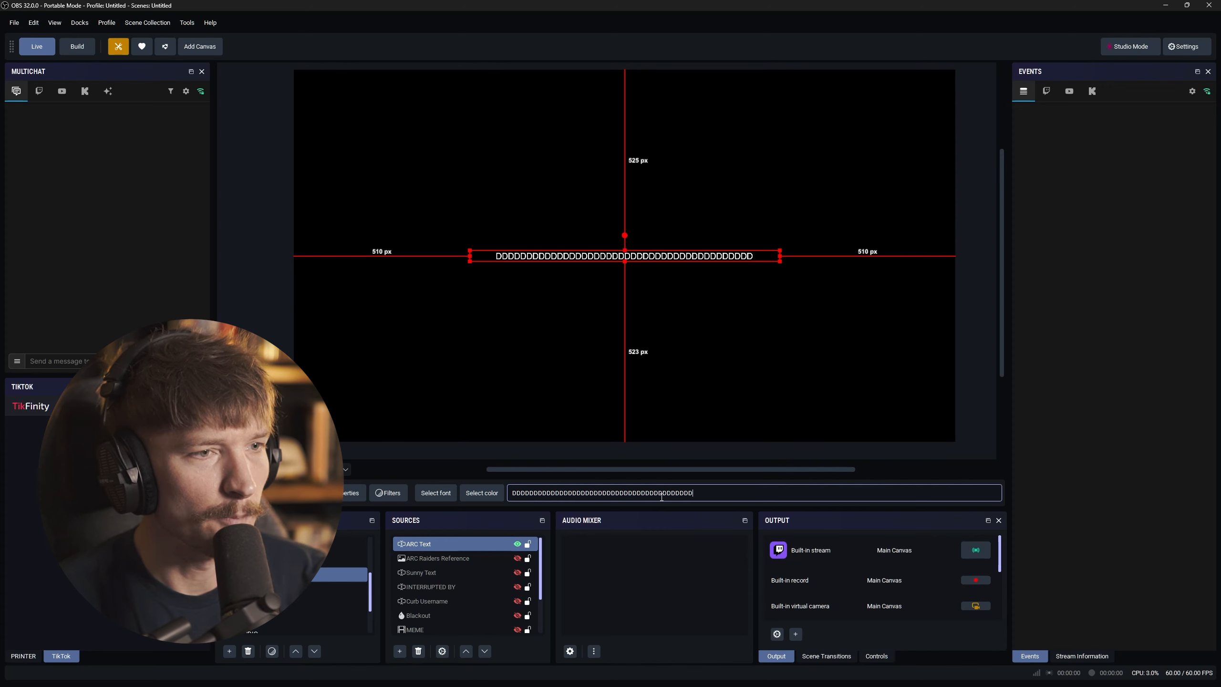
{"action": "type", "text": "DDDDDD"}
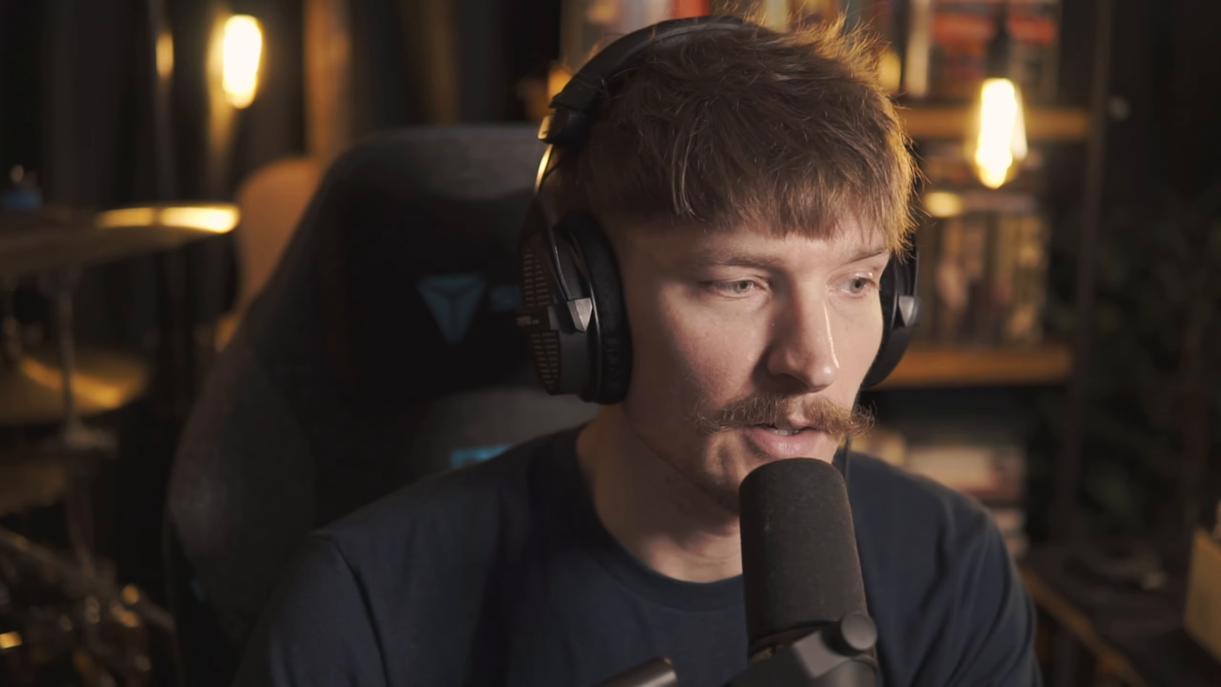
Step: Continue the ChatGPT prompt with "Can you give me 100 different quotes or funny lines that are 50 characters or less"
{"action": "type", "text": "you gi"}
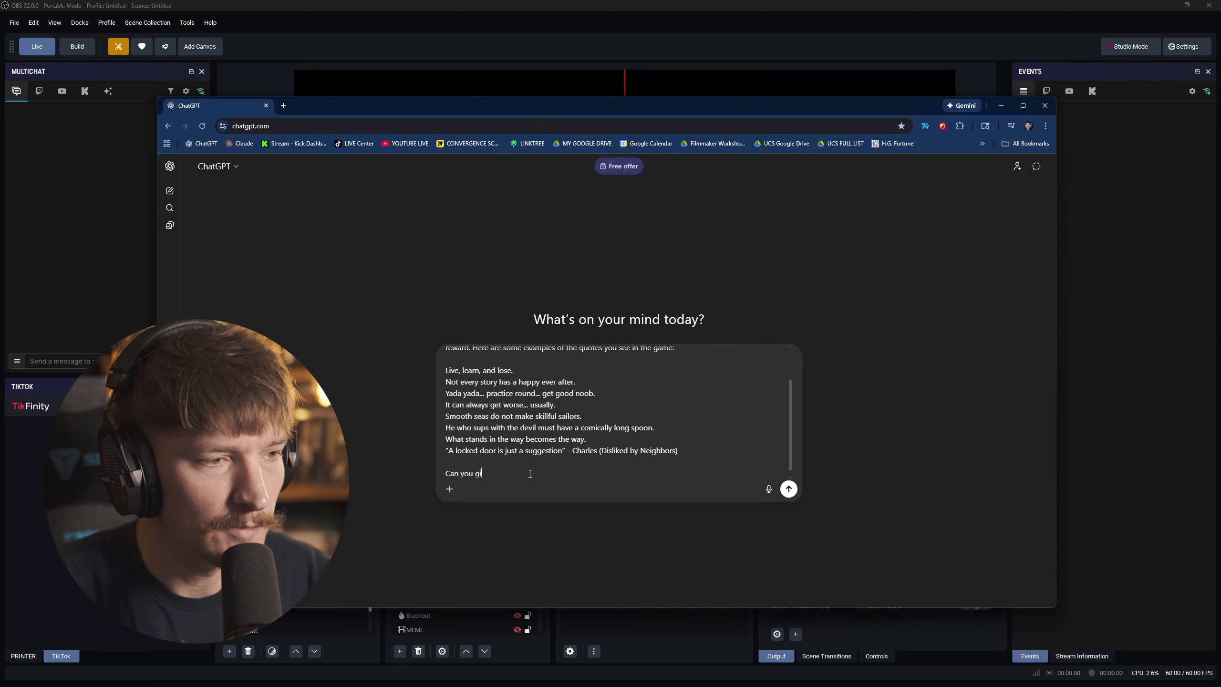
{"action": "type", "text": "ve me 100 di"}
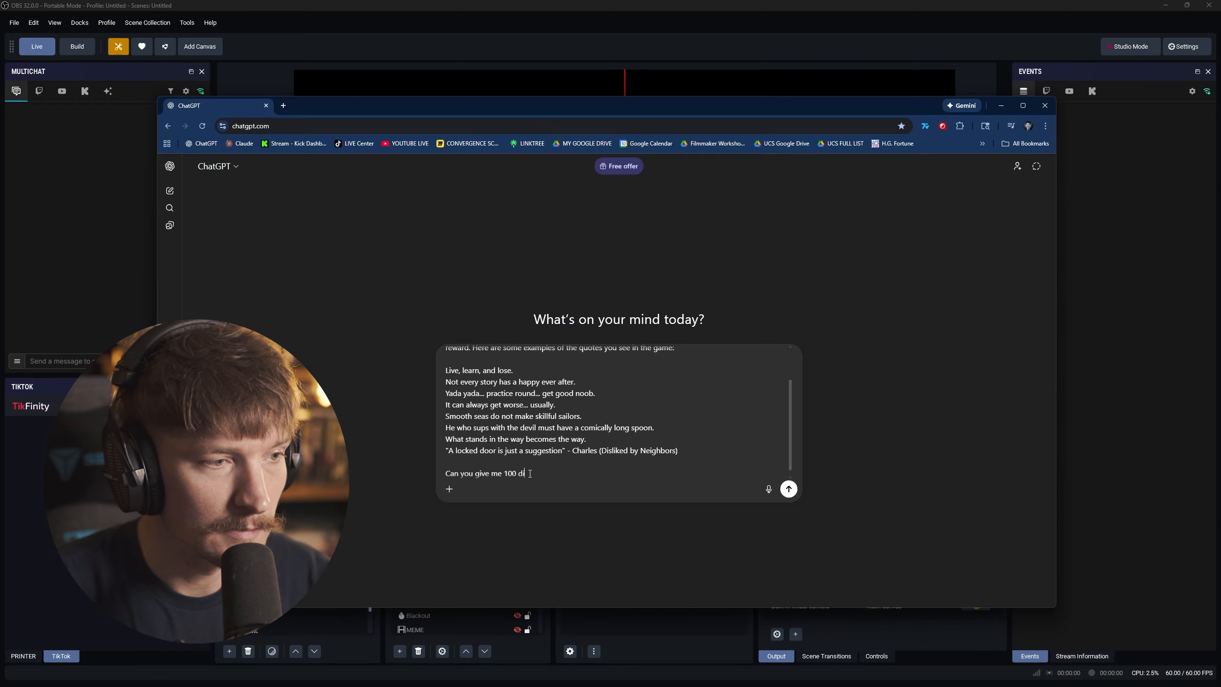
{"action": "type", "text": "fferent quotes or"}
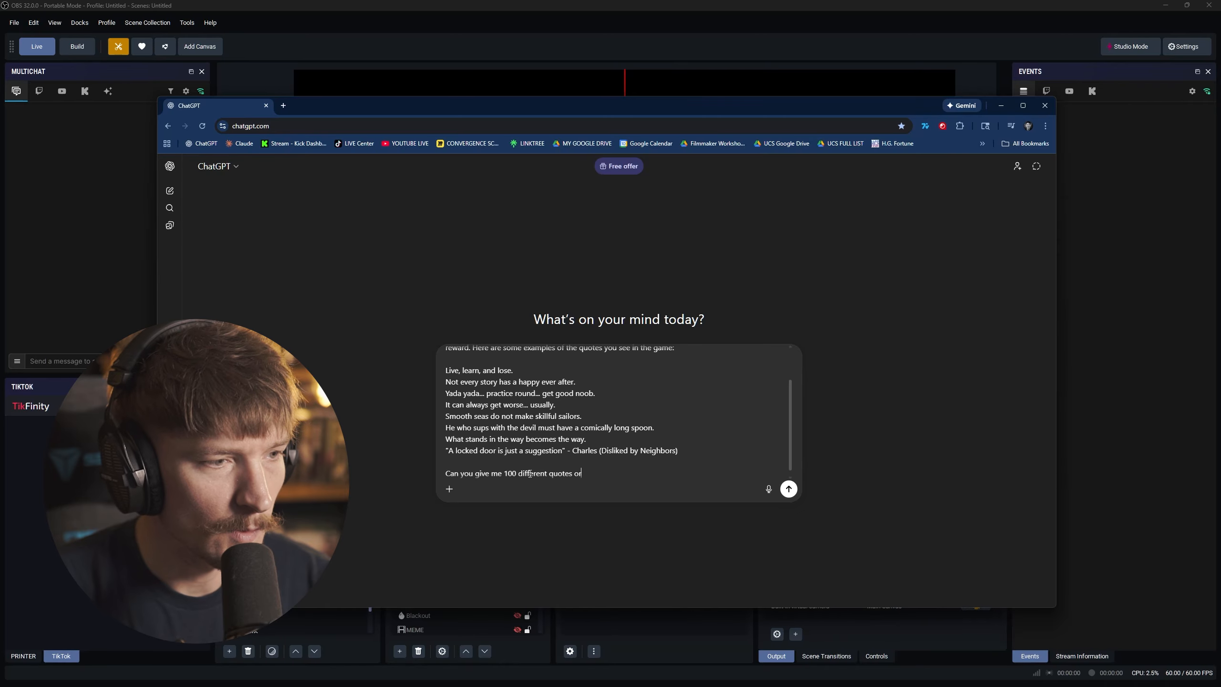
{"action": "type", "text": " mo"}
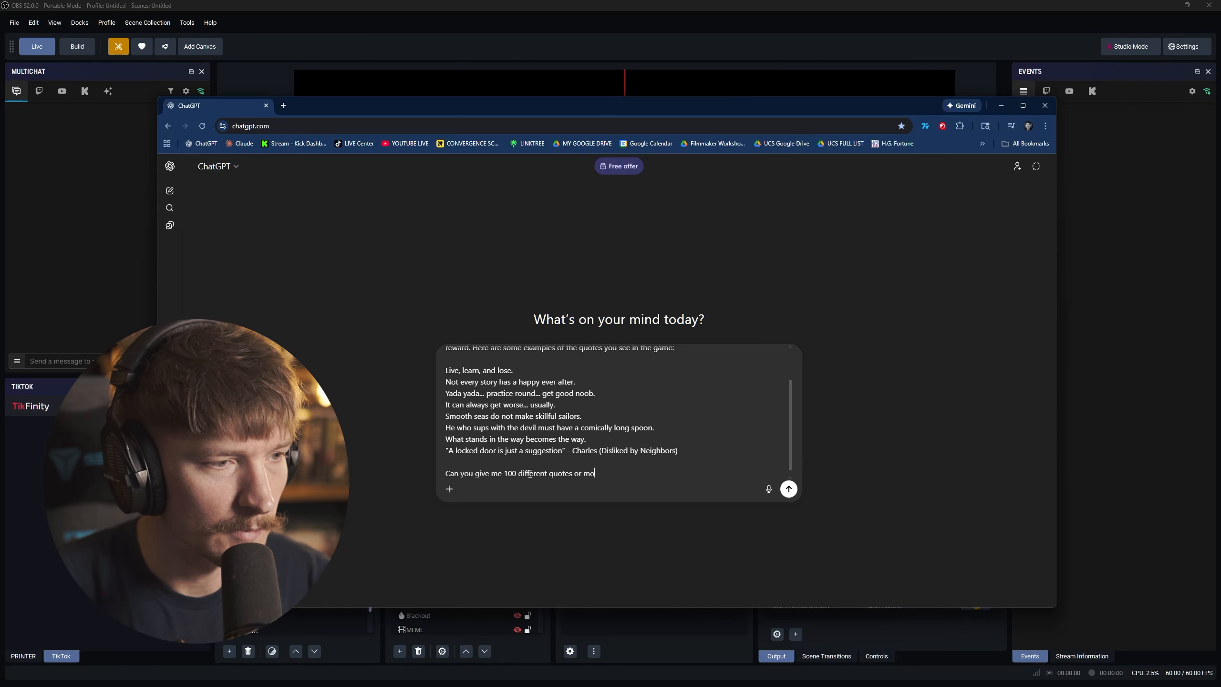
{"action": "key", "text": "BackSpace"}
{"action": "key", "text": "BackSpace"}
{"action": "type", "text": "funny lines"}
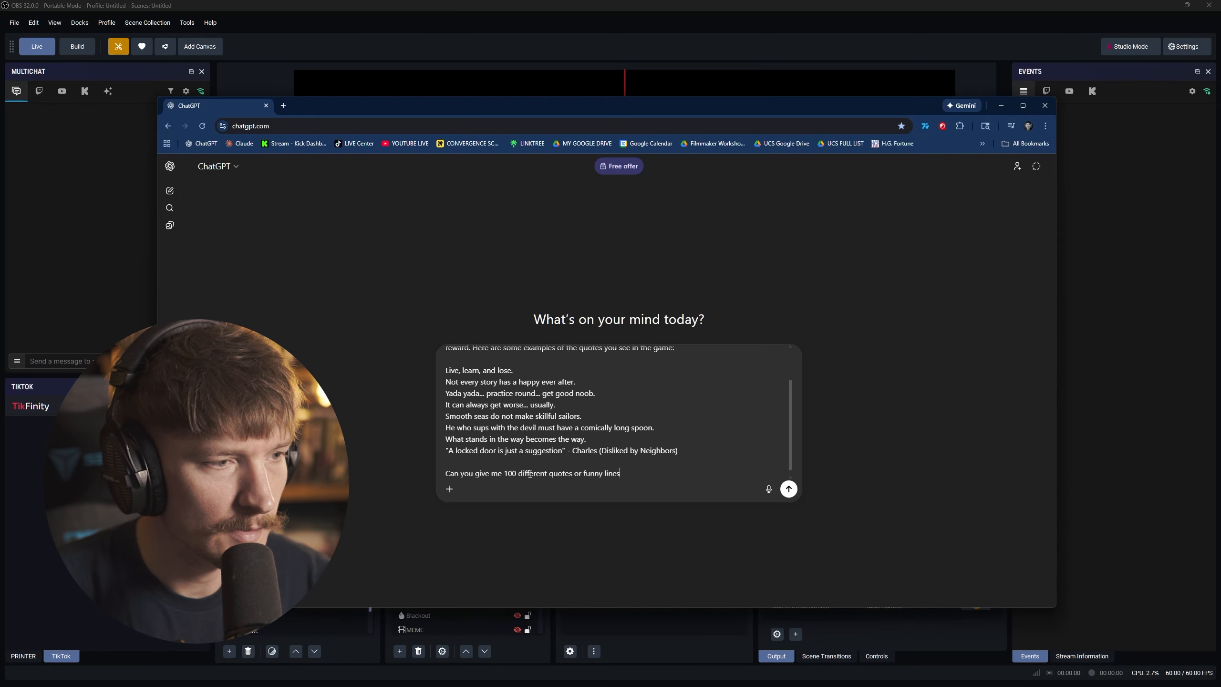
{"action": "type", "text": " that are 50 characters or l"}
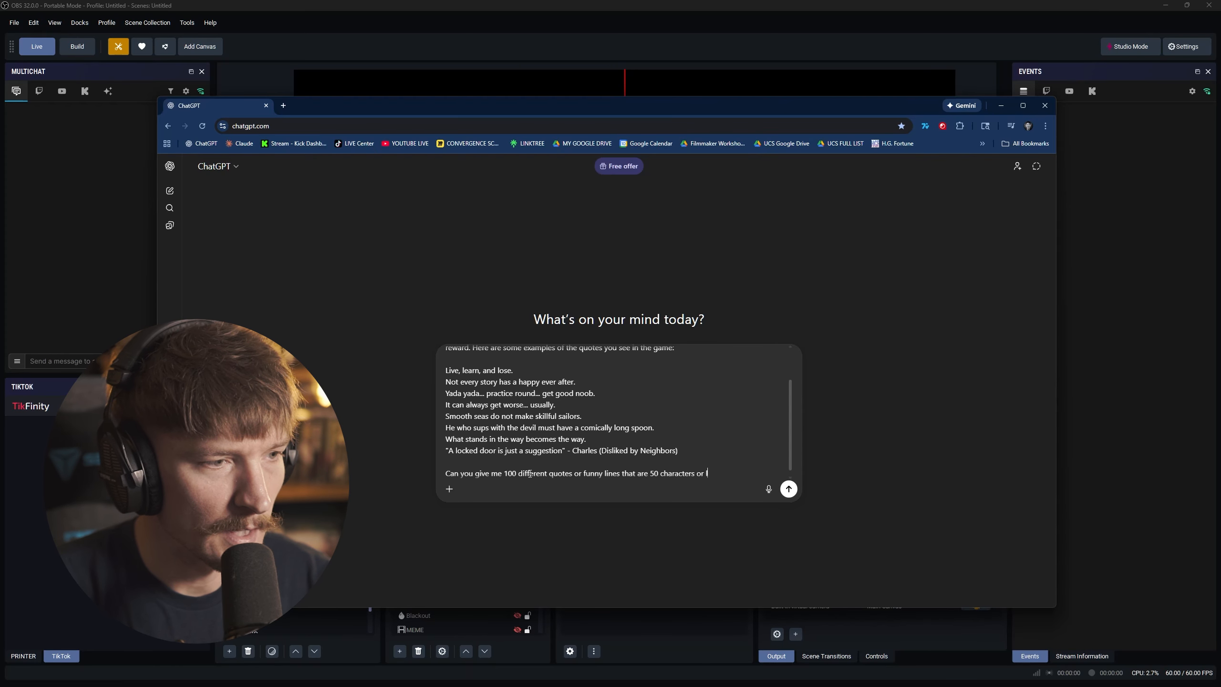
Step: Finish the prompt with ", and mix together actual quotes (with included %user% at the end) with just regular lines?" and send it
{"action": "type", "text": "ess, and mix t"}
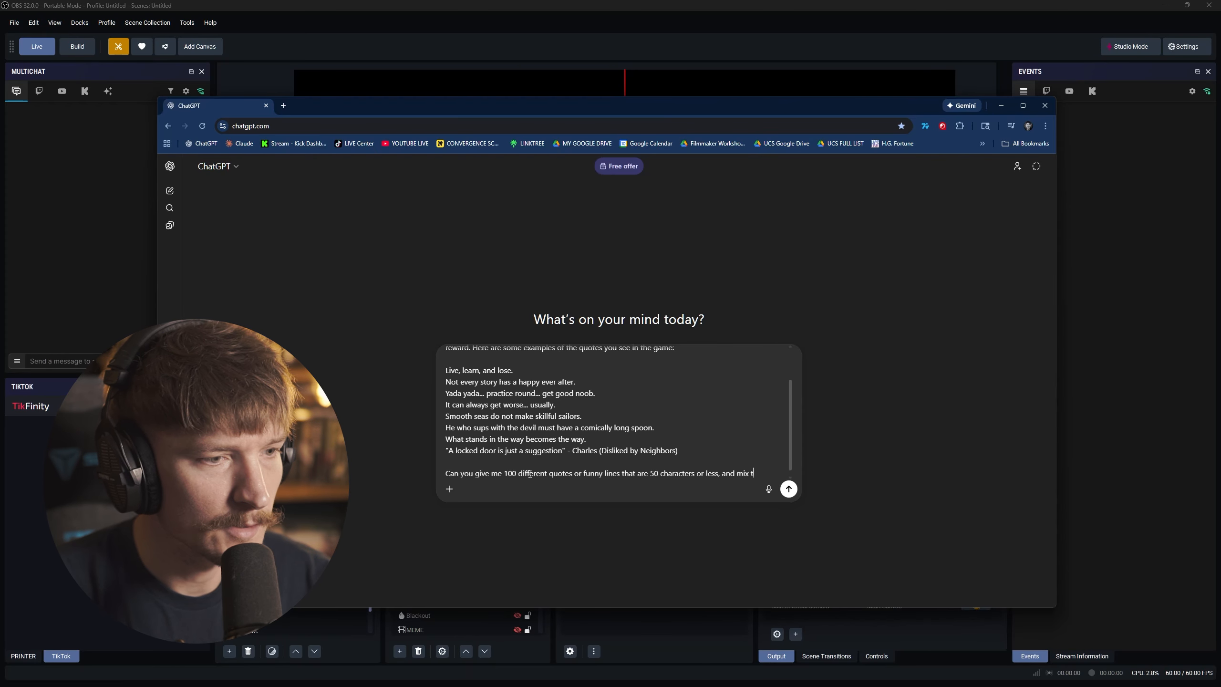
{"action": "type", "text": "ogether act"}
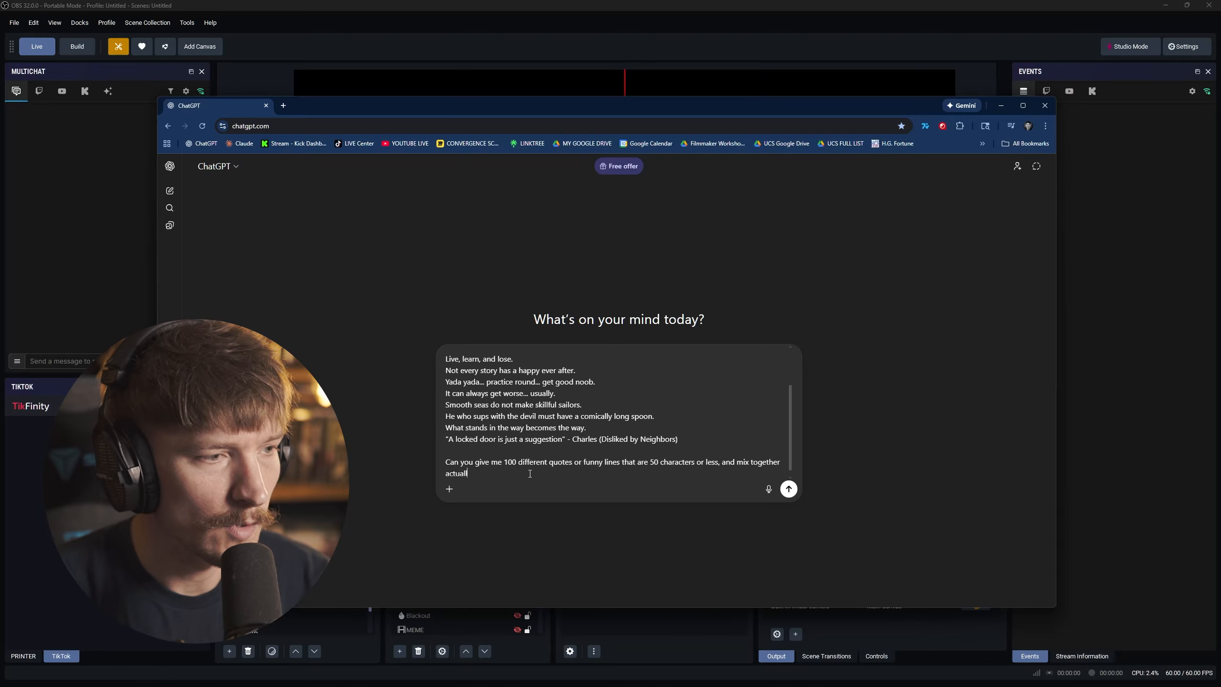
{"action": "type", "text": "ual quotes (with i"}
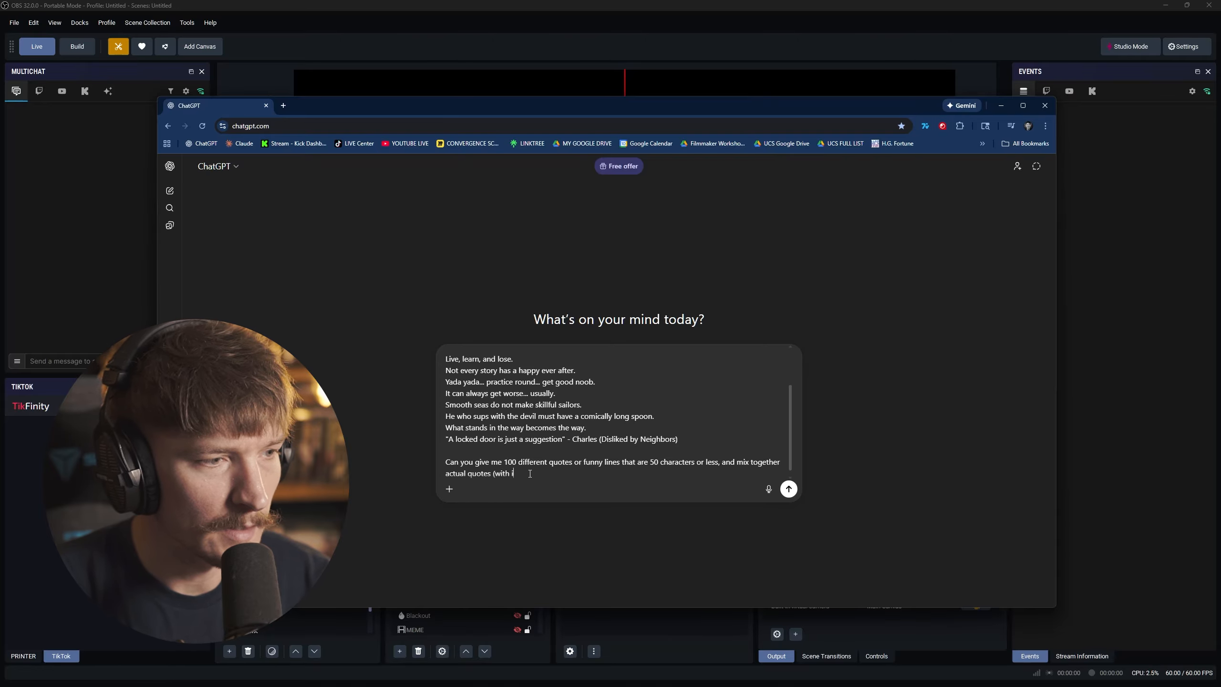
{"action": "type", "text": "ncluded %user"}
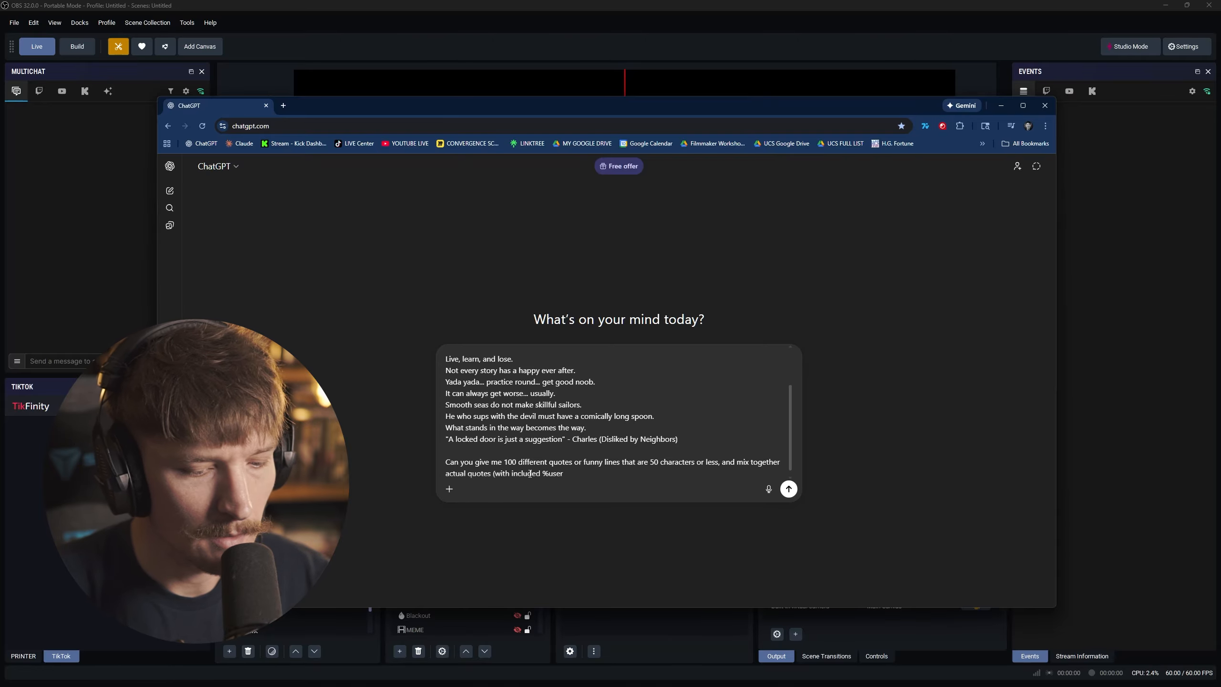
{"action": "type", "text": "% at the end) wit"}
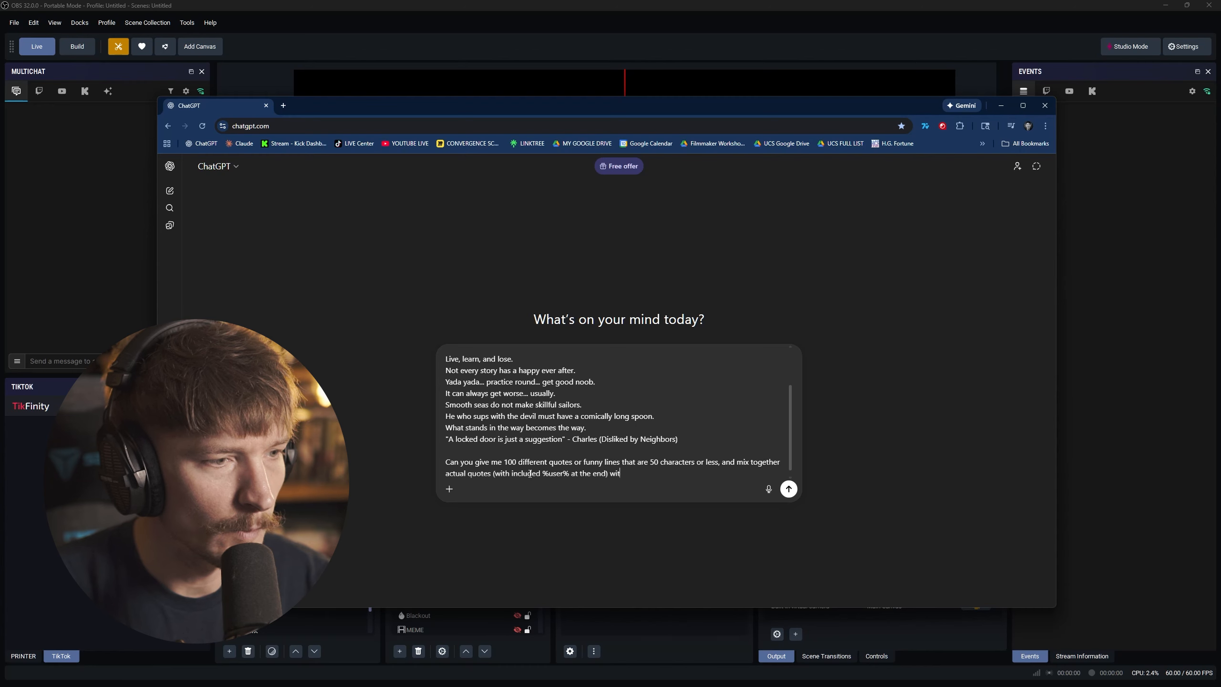
{"action": "type", "text": "h just regu"}
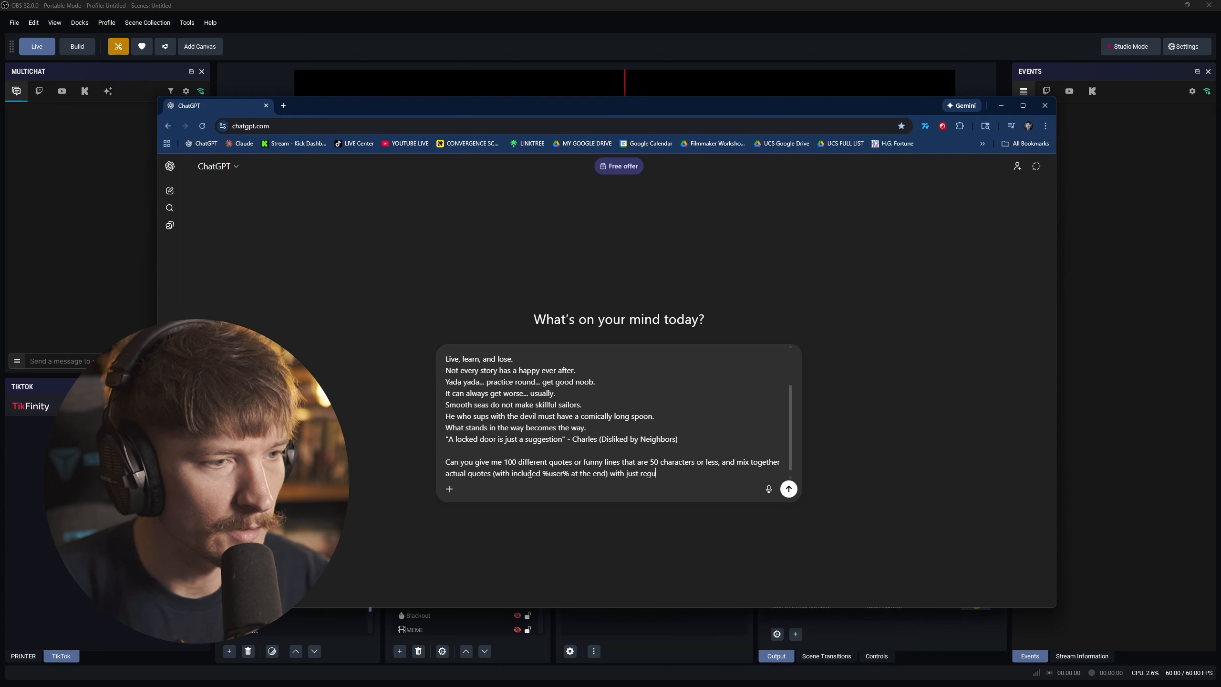
{"action": "type", "text": "lar lines?"}
{"action": "key", "text": "Return"}
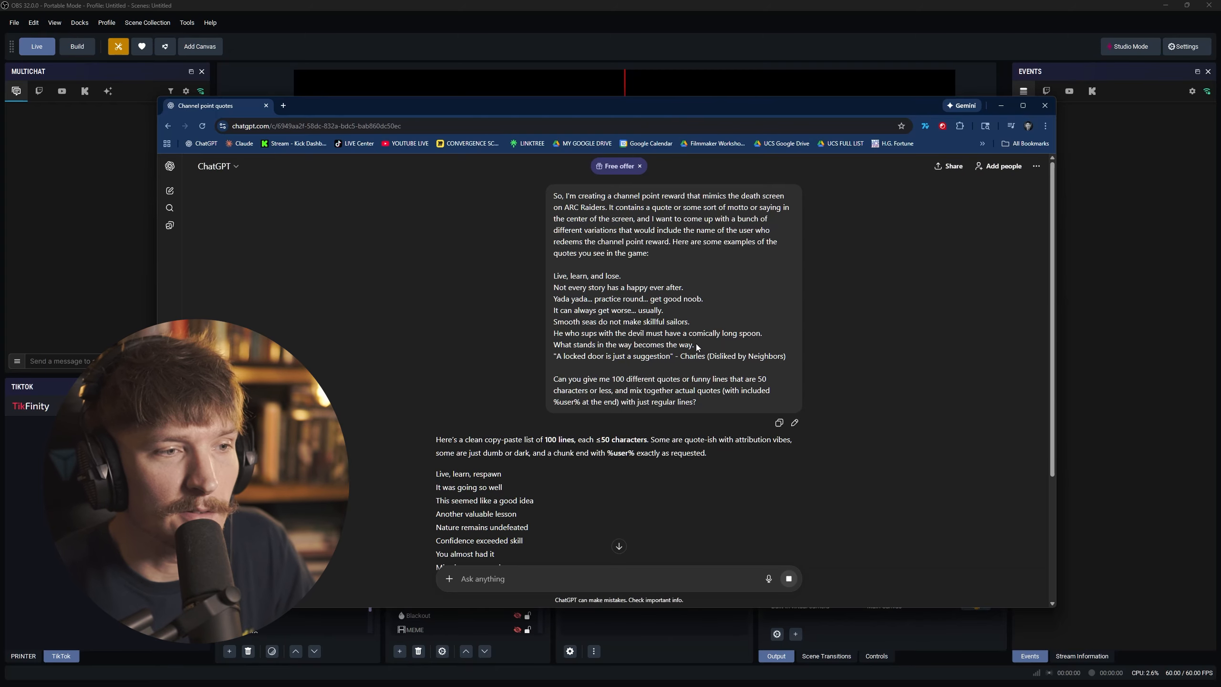
Step: Look through the generated lines and send a follow-up: "so, if it's in quotations, the idea was to follow it with - %user%"
{"action": "scroll", "coordinate": [683, 355], "scroll_direction": "down", "scroll_amount": 2}
{"action": "scroll", "coordinate": [683, 356], "scroll_direction": "down", "scroll_amount": 5}
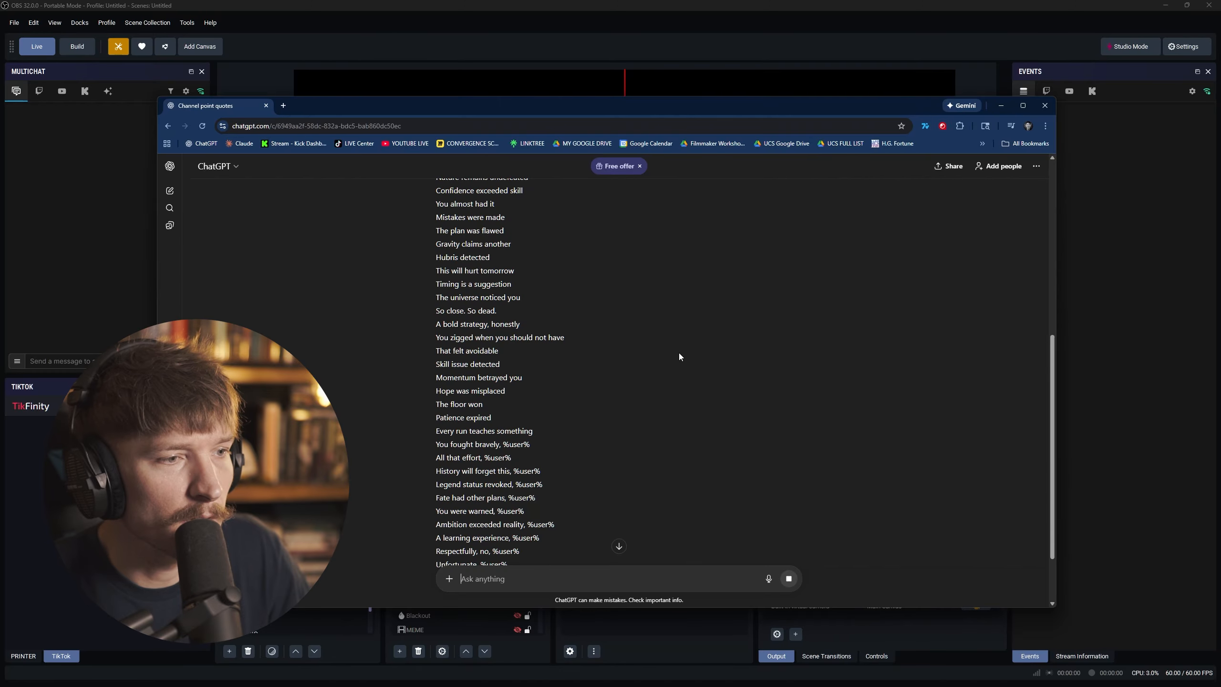
{"action": "scroll", "coordinate": [607, 439], "scroll_direction": "down", "scroll_amount": 8}
{"action": "scroll", "coordinate": [611, 439], "scroll_direction": "up", "scroll_amount": 1}
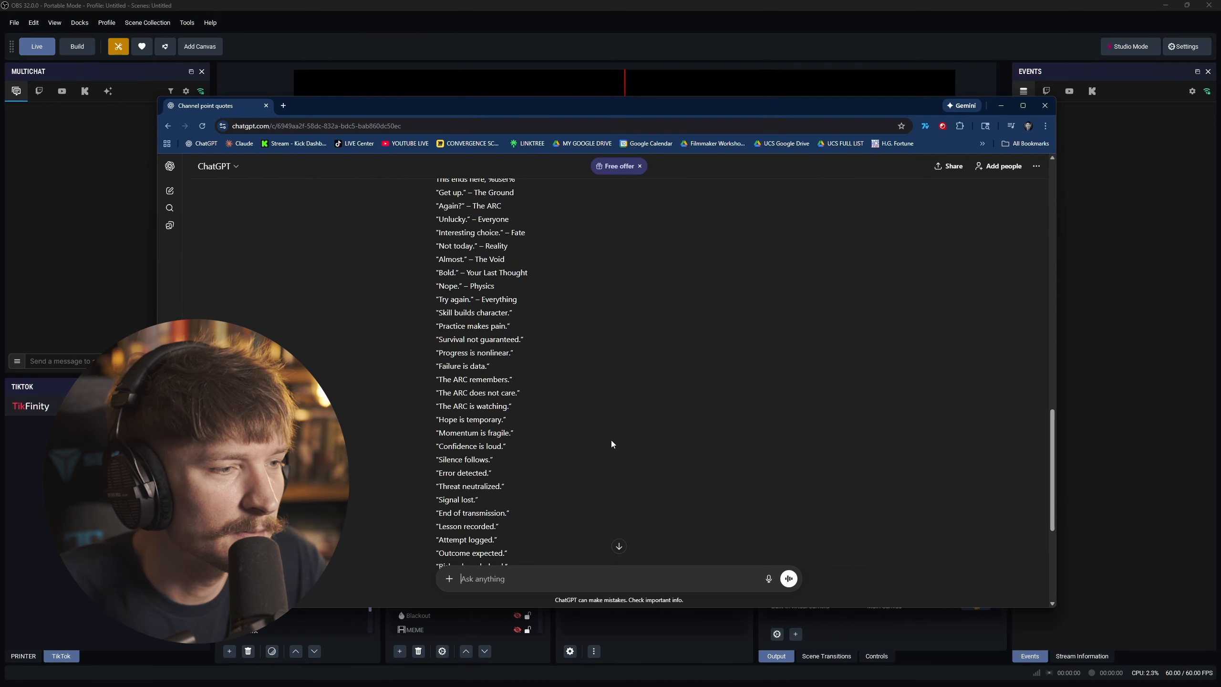
{"action": "type", "text": "so, if"}
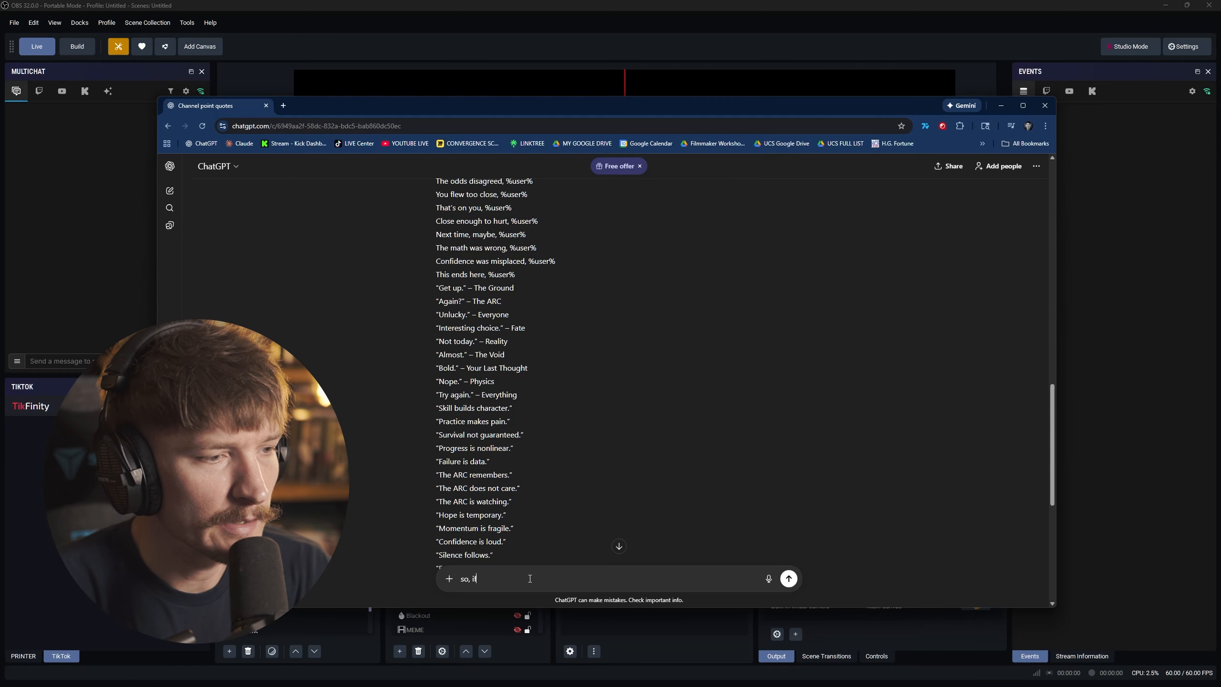
{"action": "type", "text": " it's in quot"}
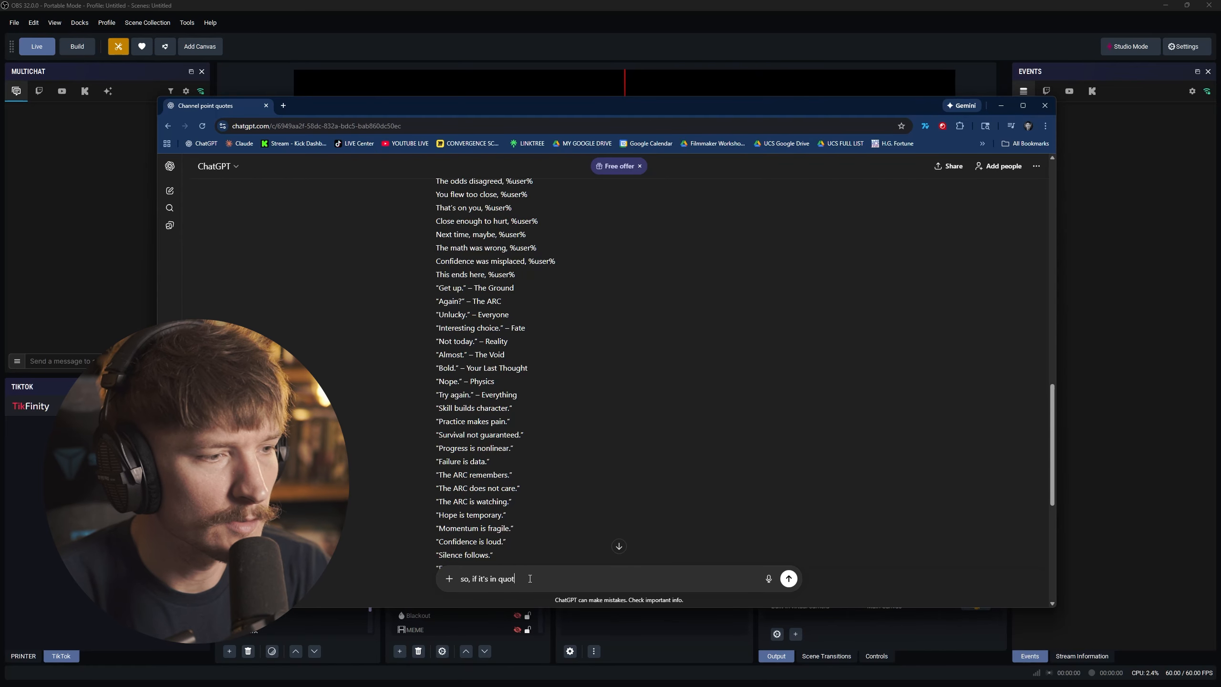
{"action": "type", "text": "ations, the idea was to follow"}
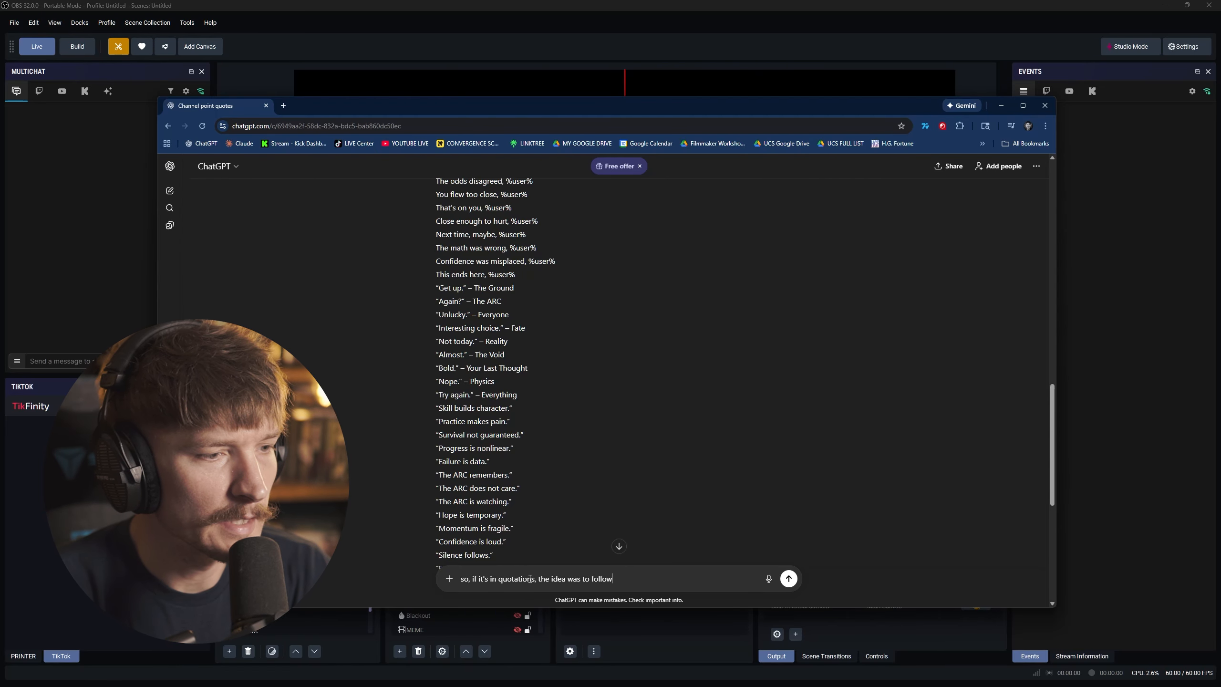
{"action": "type", "text": " it with - %u"}
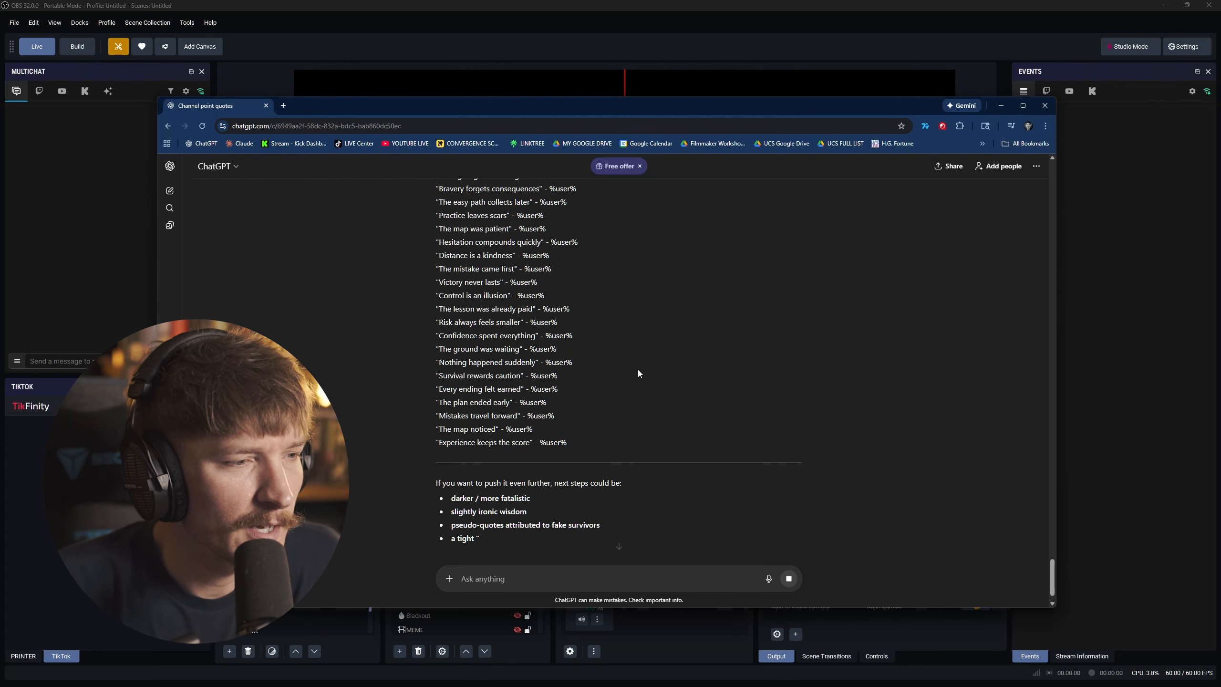
Step: Copy the full refined list of quotes from ChatGPT and paste it into a new Notepad tab
{"action": "scroll", "coordinate": [637, 369], "scroll_direction": "up", "scroll_amount": 10}
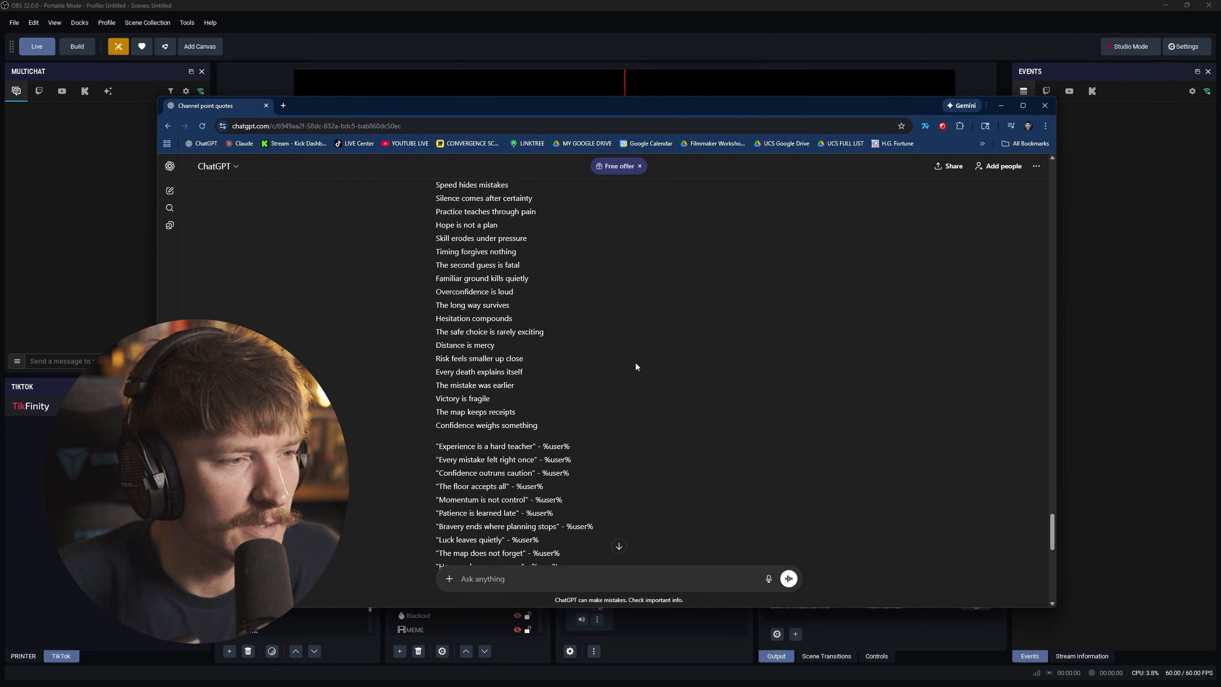
{"action": "scroll", "coordinate": [635, 365], "scroll_direction": "up", "scroll_amount": 8}
{"action": "scroll", "coordinate": [633, 364], "scroll_direction": "down", "scroll_amount": 20}
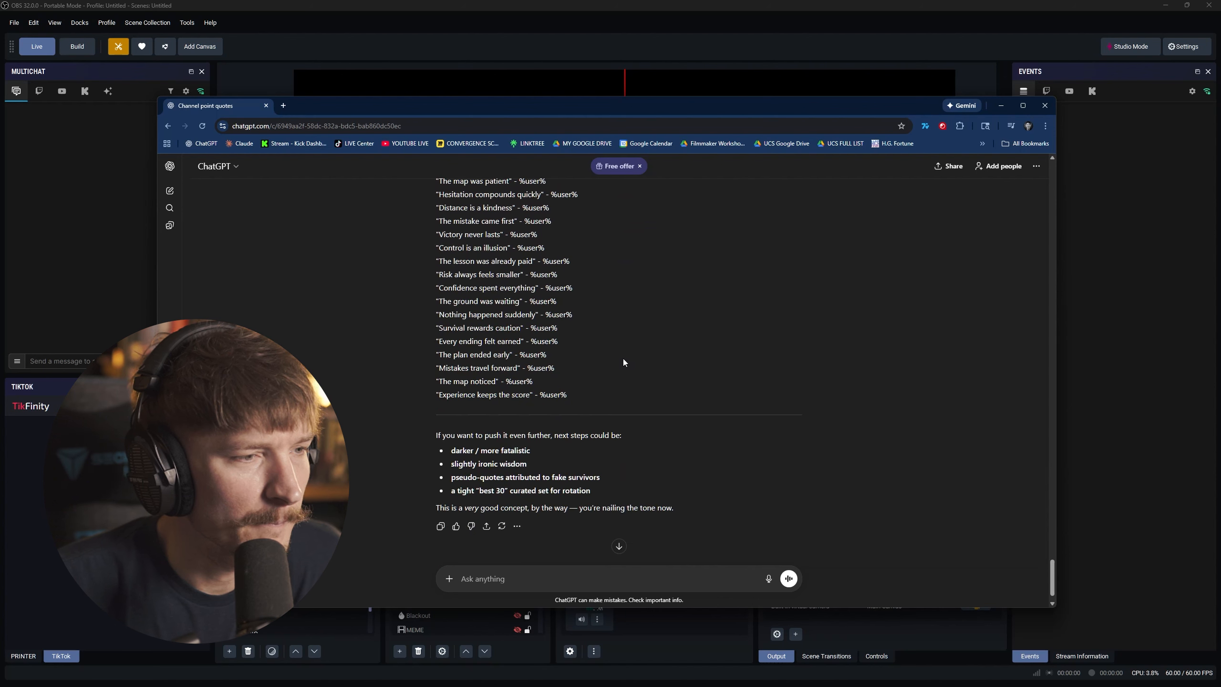
{"action": "left_click_drag", "start_coordinate": [623, 359], "coordinate": [431, 173]}
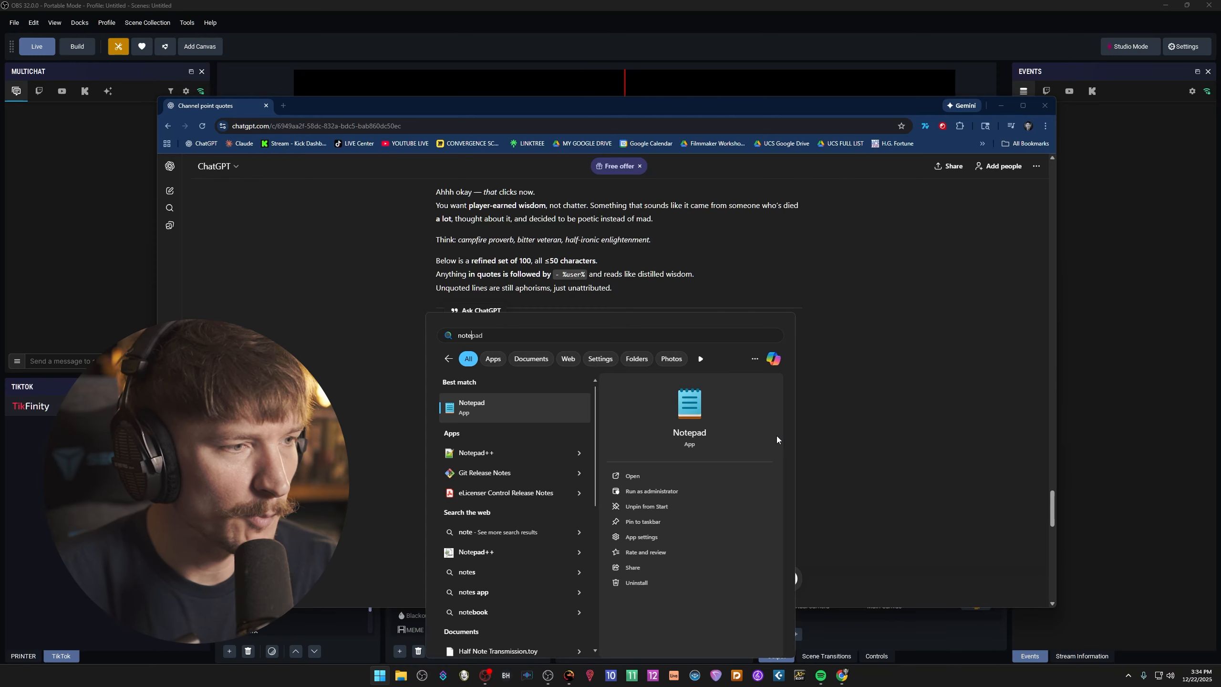
{"action": "key", "text": "Return"}
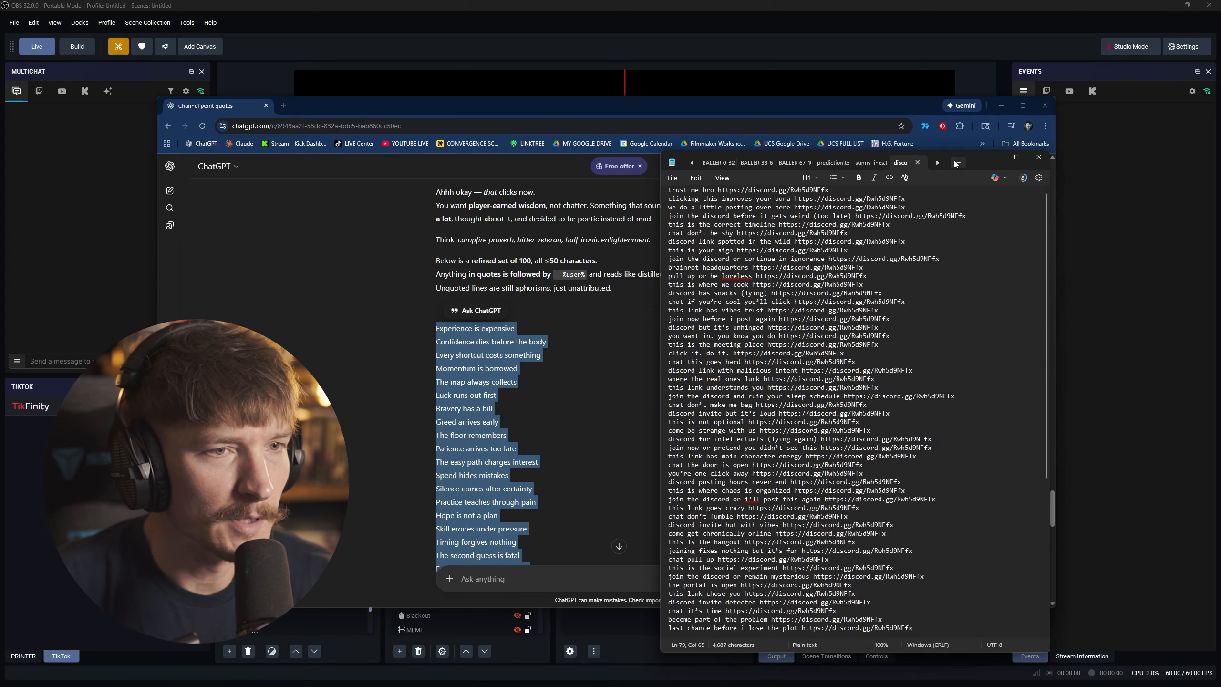
{"action": "left_click", "coordinate": [957, 162]}
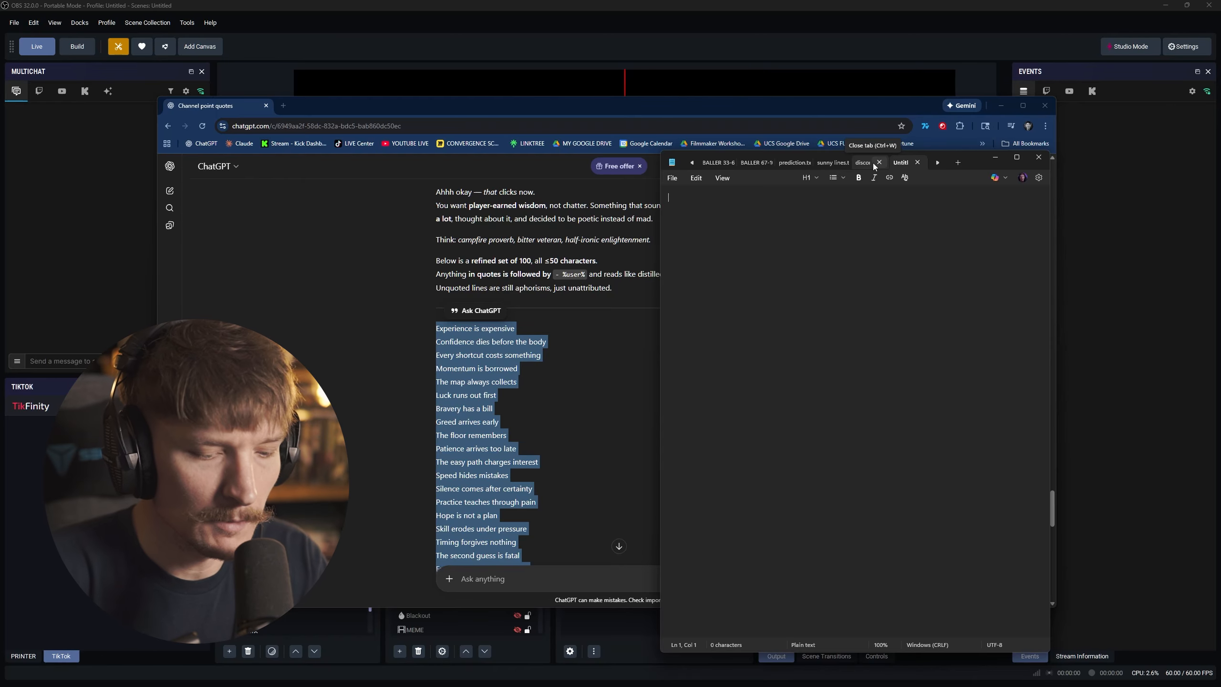
{"action": "key", "text": "ctrl+v"}
Step: Remove the blank line between the plain lines and the quoted %user% lines, and look over the list
{"action": "left_click", "coordinate": [772, 285]}
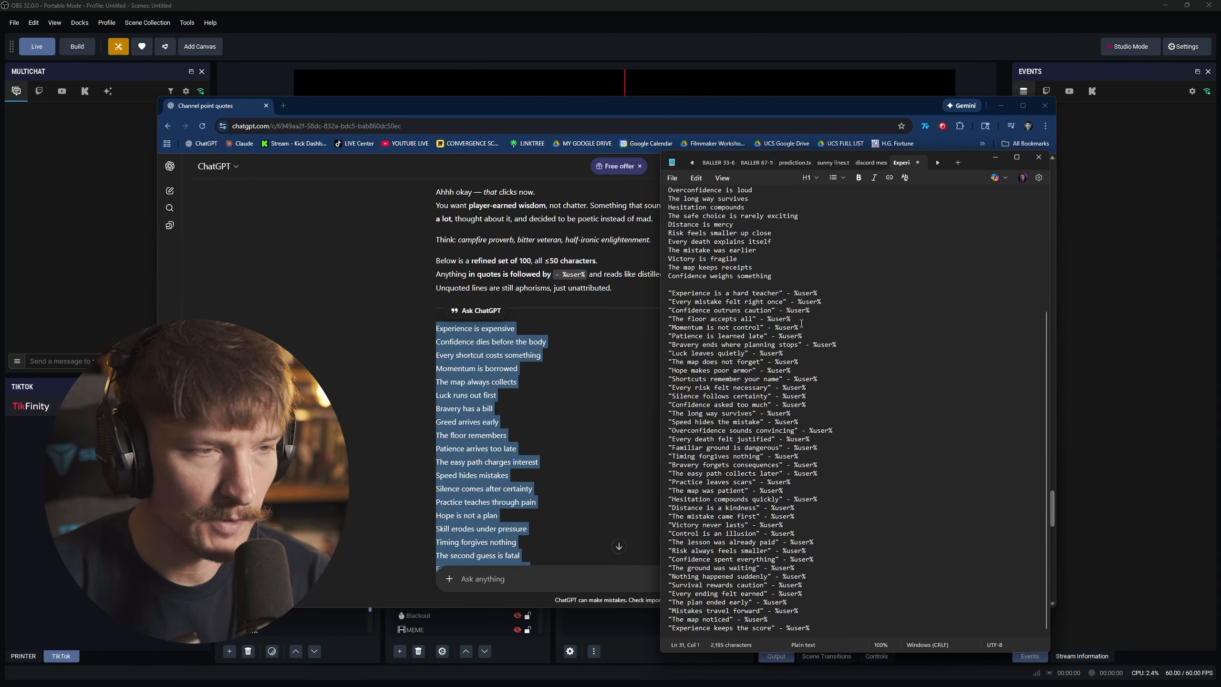
{"action": "key", "text": "BackSpace"}
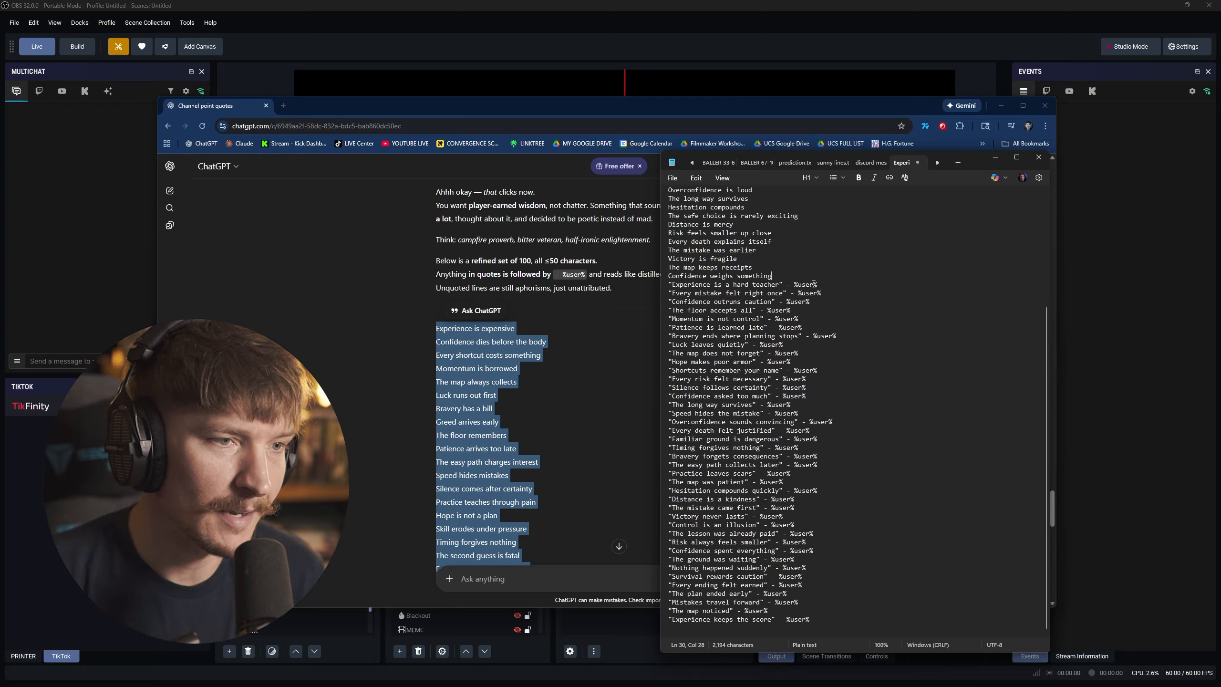
{"action": "scroll", "coordinate": [826, 296], "scroll_direction": "up", "scroll_amount": 7}
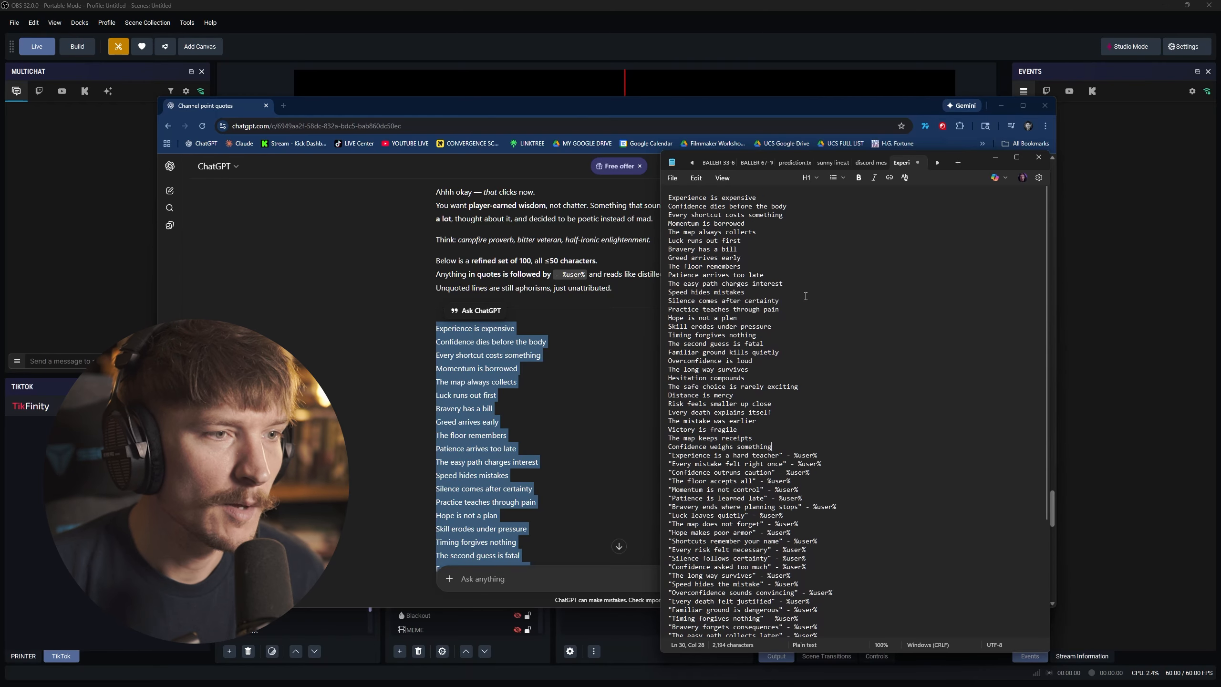
{"action": "scroll", "coordinate": [787, 370], "scroll_direction": "down", "scroll_amount": 6}
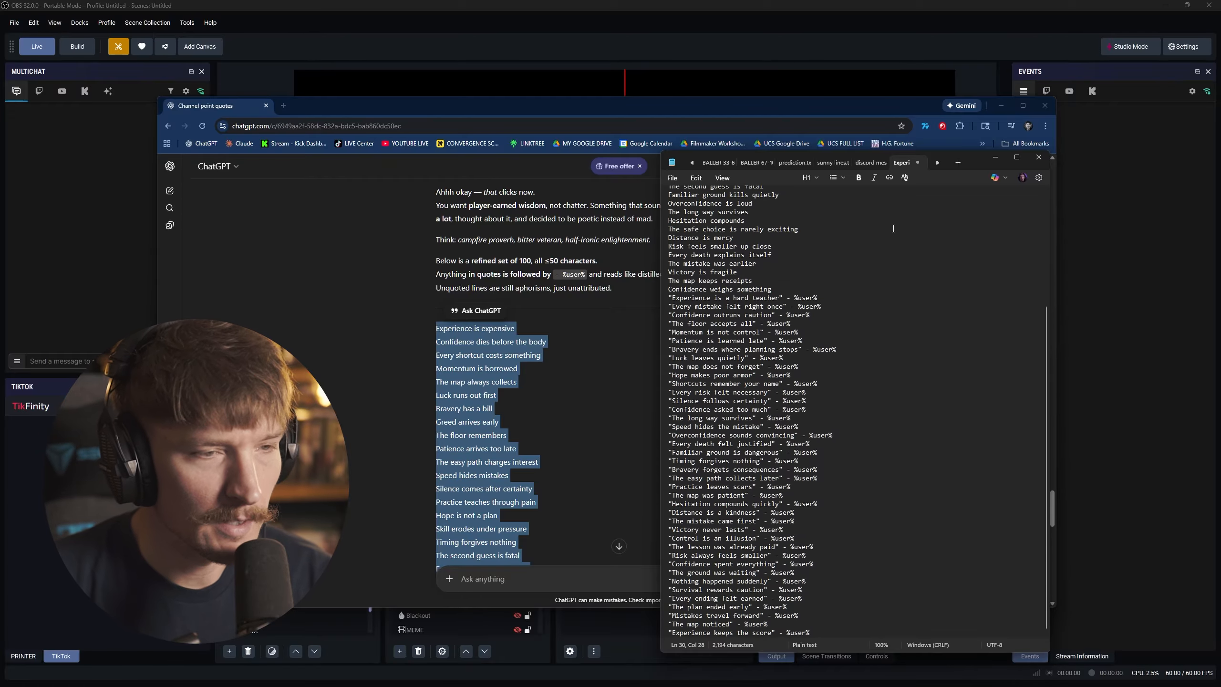
Step: Save the quote list as a text file in the Stream Stuff folder, with a name starting with "ARC"
{"action": "key", "text": "ctrl+s"}
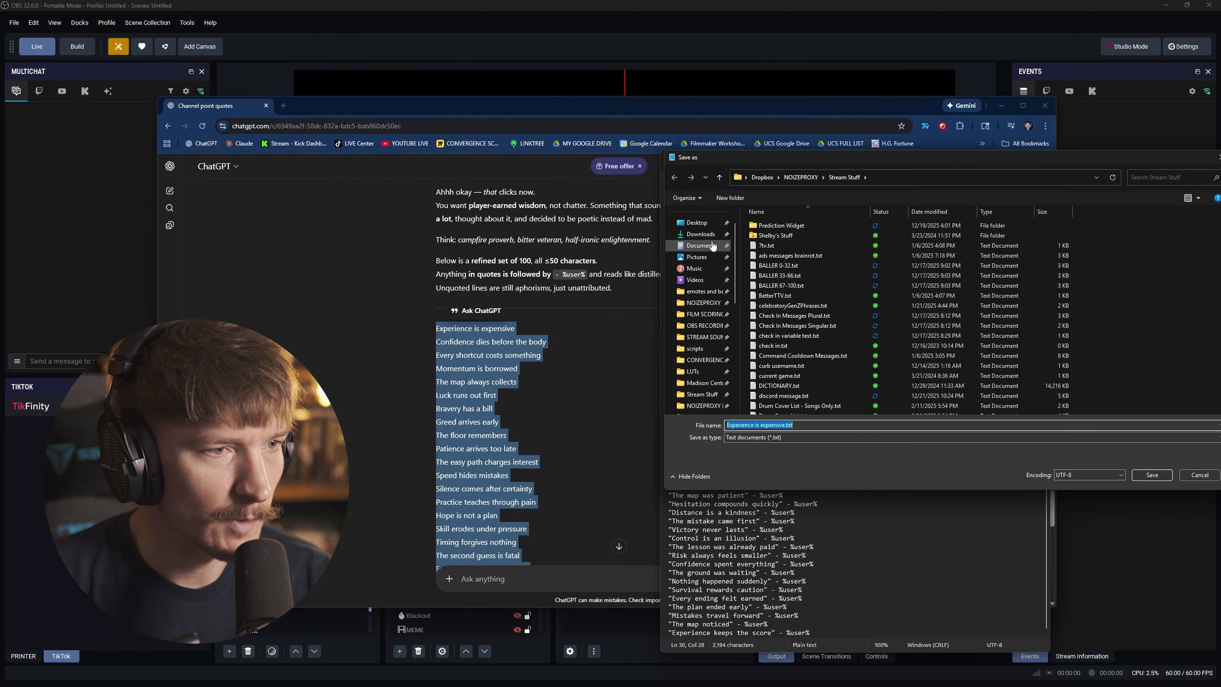
{"action": "scroll", "coordinate": [707, 288], "scroll_direction": "down", "scroll_amount": 3}
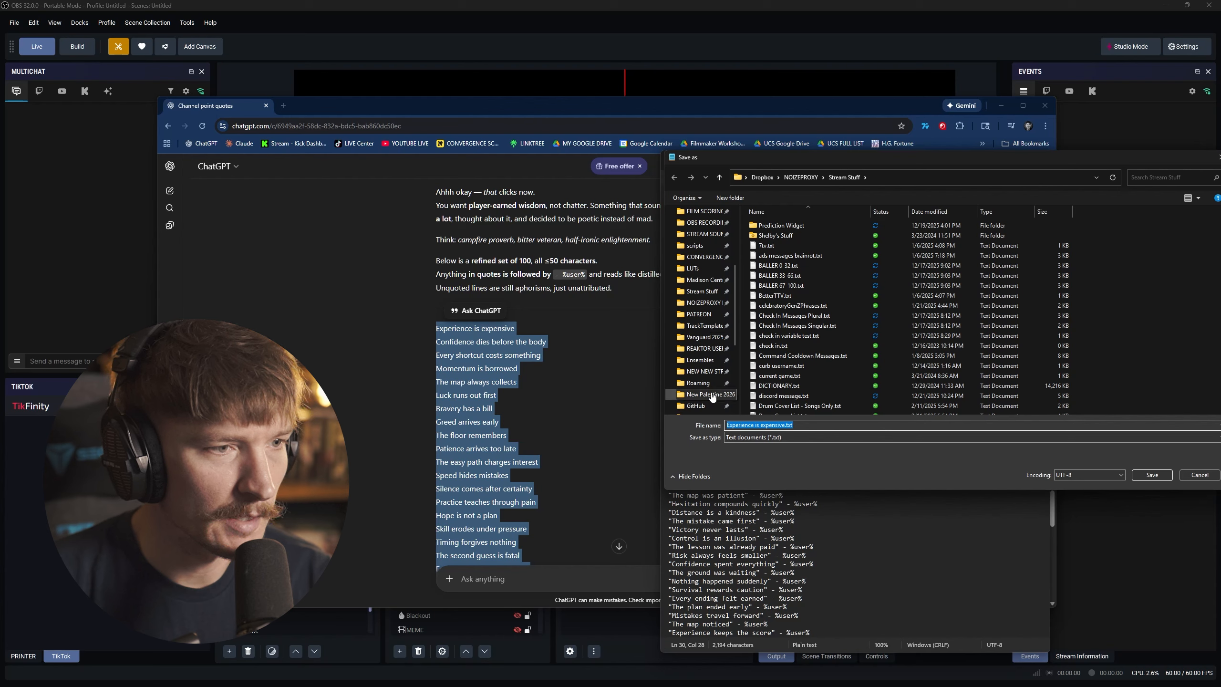
{"action": "scroll", "coordinate": [712, 393], "scroll_direction": "up", "scroll_amount": 1}
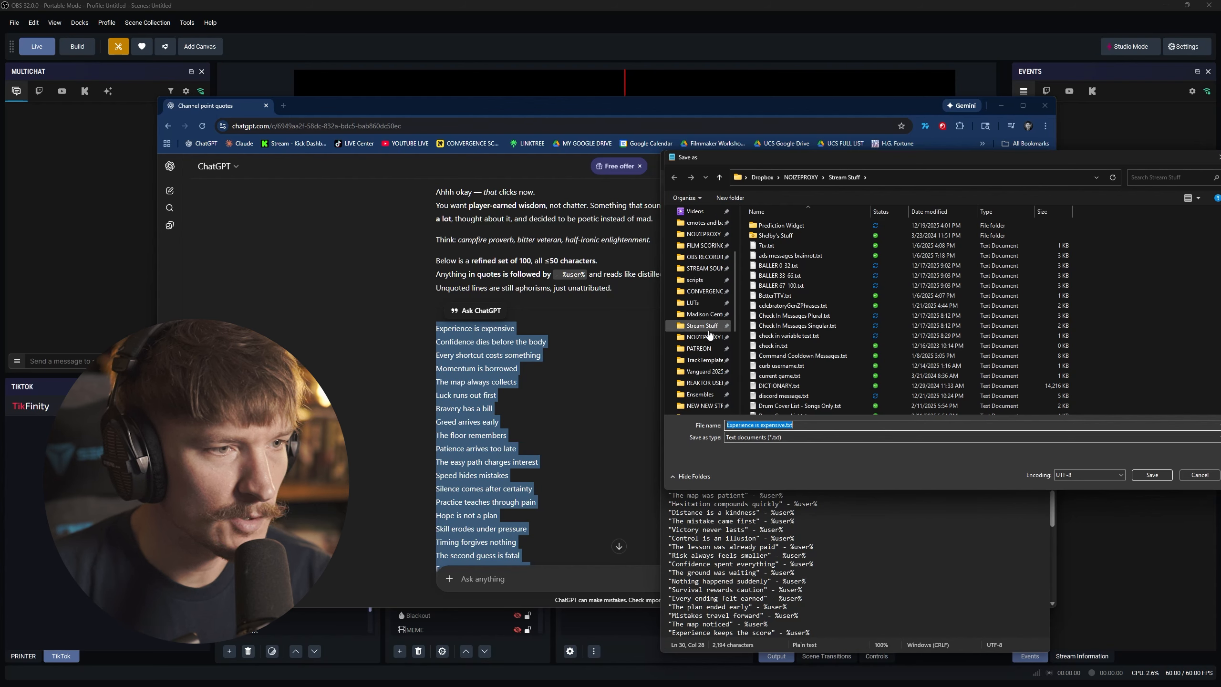
{"action": "left_click", "coordinate": [709, 334]}
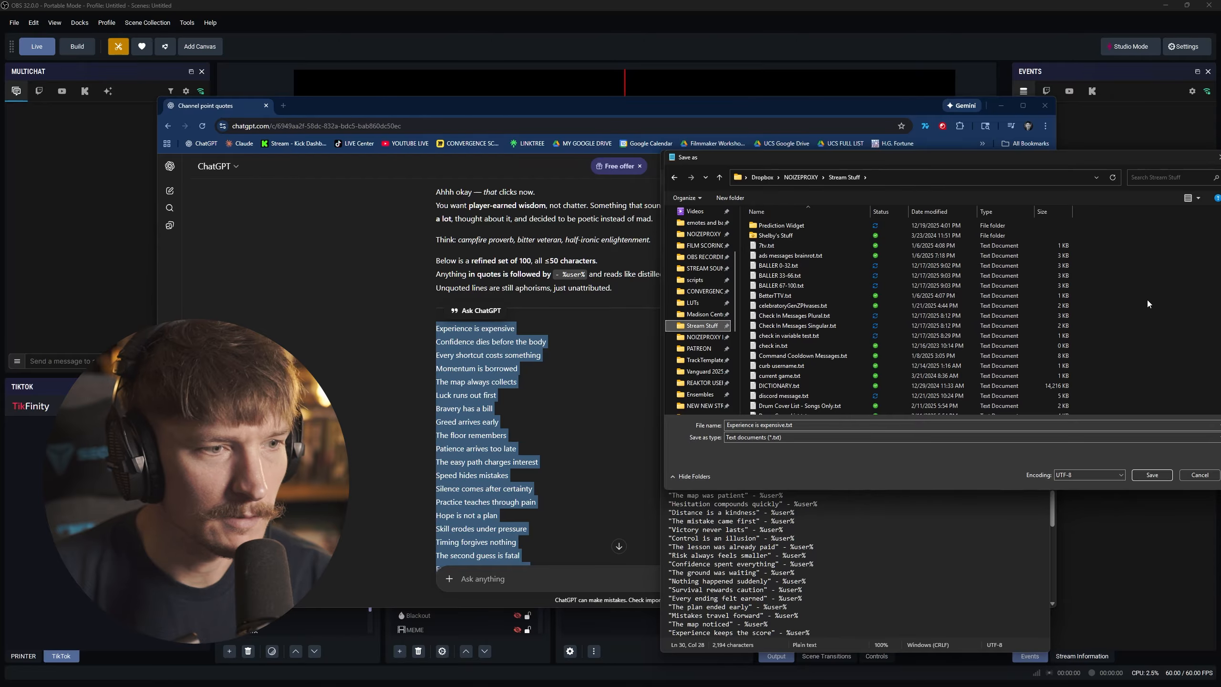
{"action": "left_click", "coordinate": [817, 425]}
{"action": "type", "text": "ARC"}
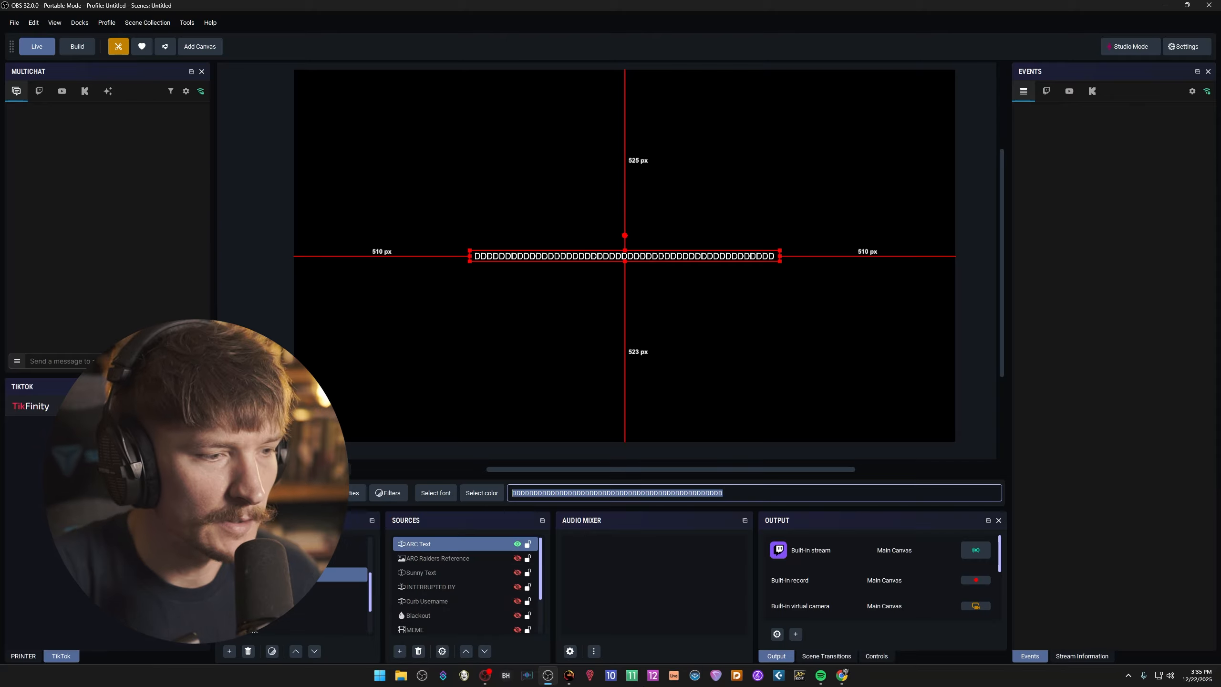
Step: In Streamer.bot, add a Read Random Line From File sub-action that reads ARC Raiders Death Channel Point.txt from the Stream Stuff folder
{"action": "left_click", "coordinate": [569, 675]}
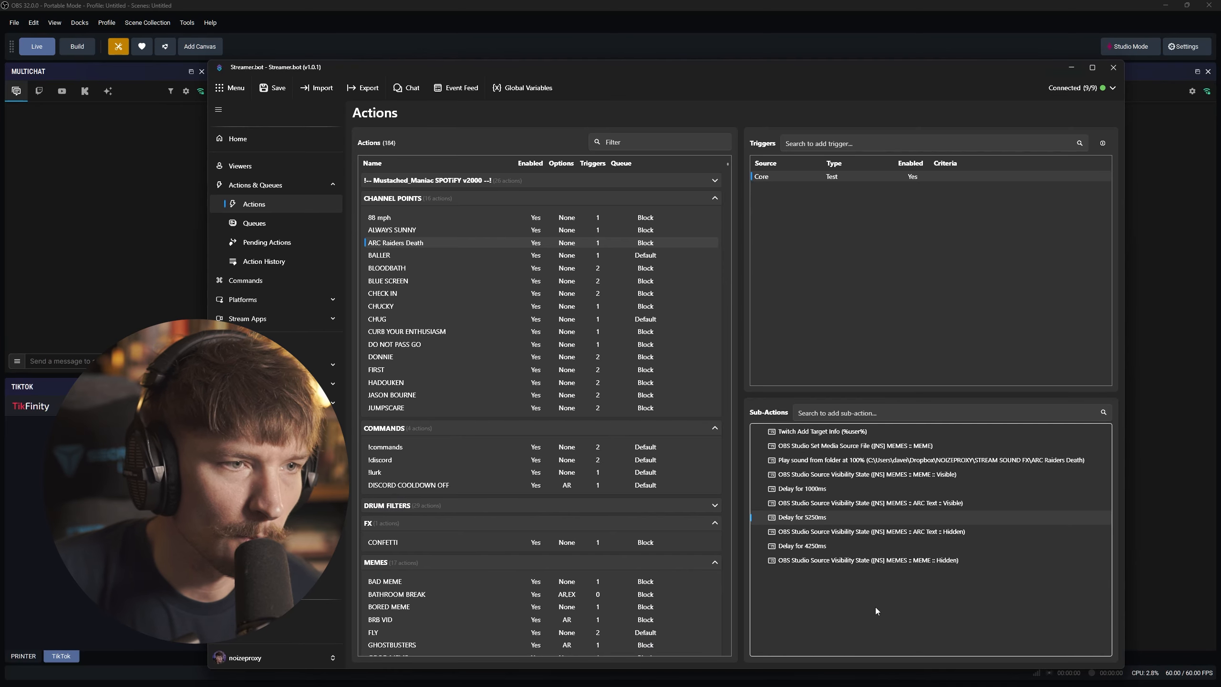
{"action": "right_click", "coordinate": [820, 590]}
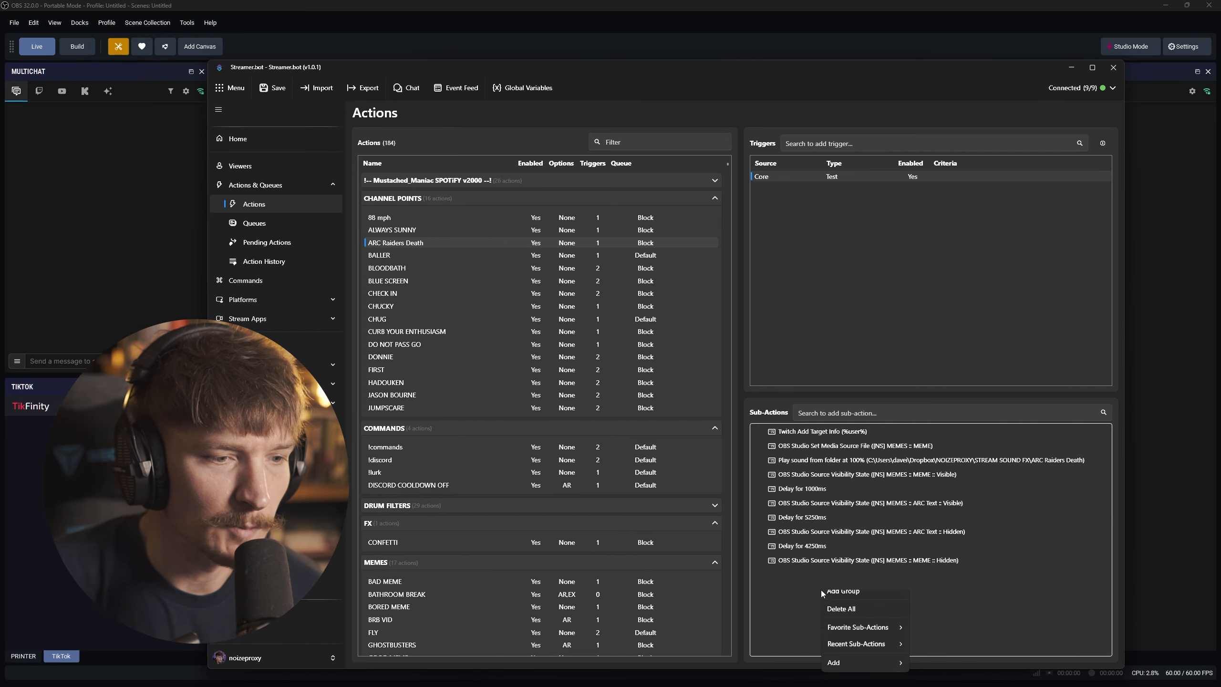
{"action": "mouse_move", "coordinate": [848, 678]}
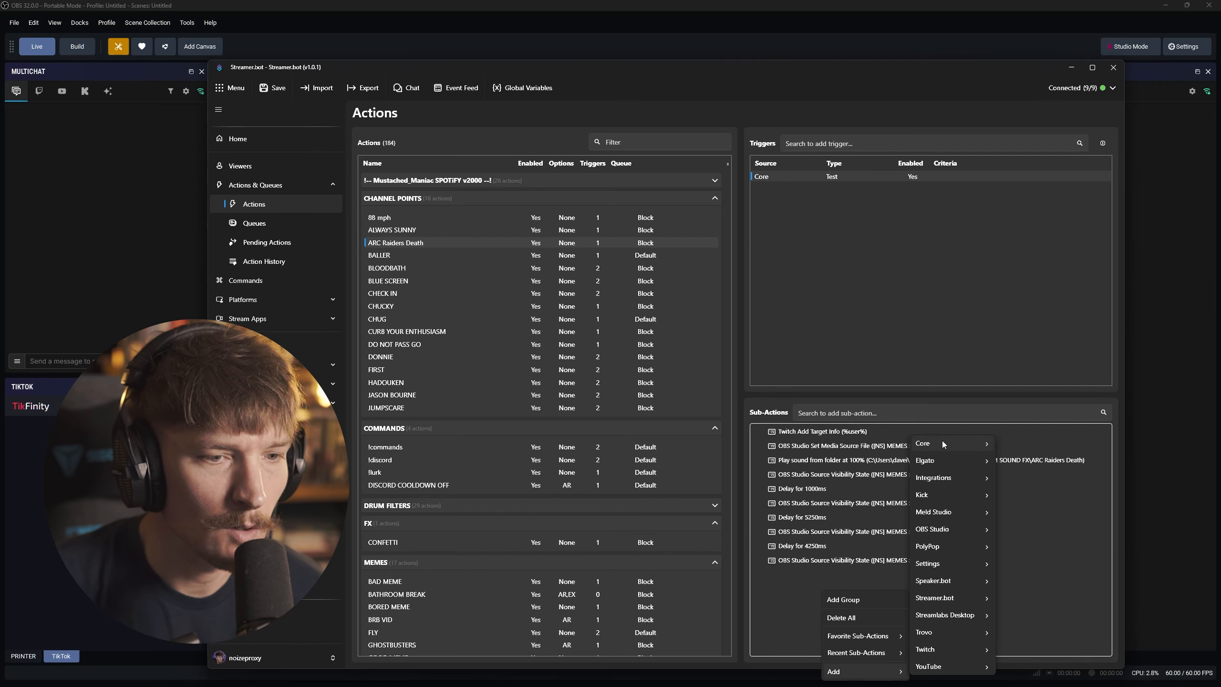
{"action": "mouse_move", "coordinate": [942, 441]}
{"action": "mouse_move", "coordinate": [1029, 197]}
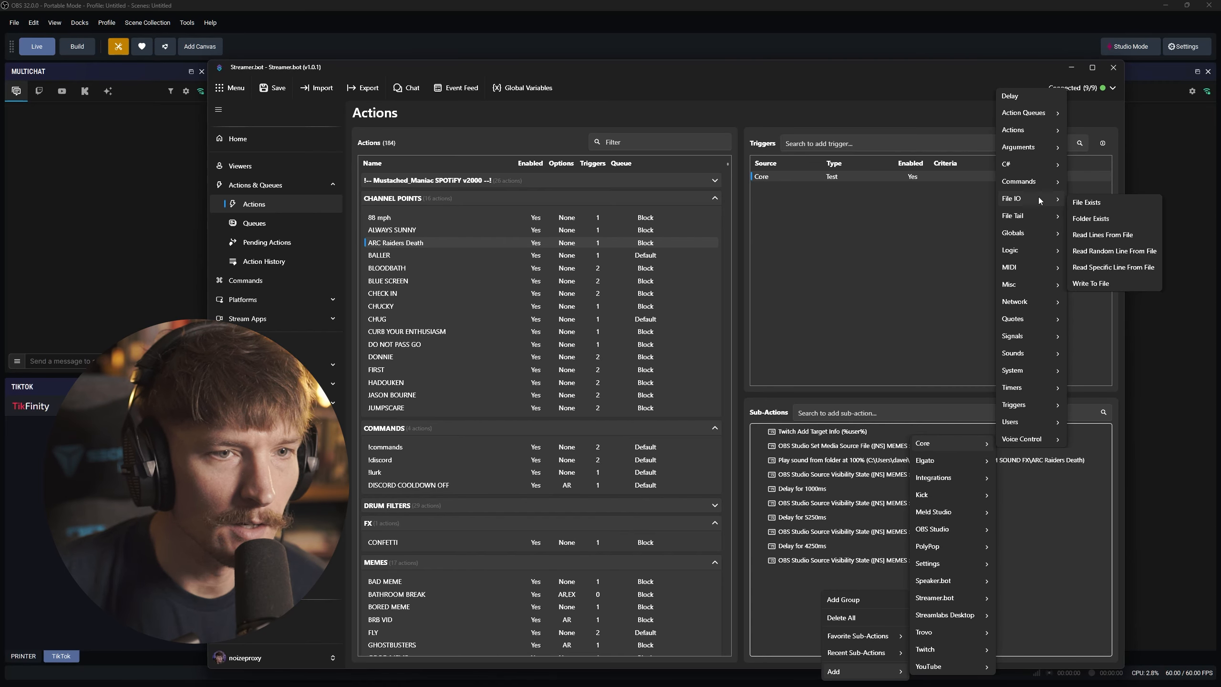
{"action": "left_click", "coordinate": [1125, 252]}
{"action": "left_click", "coordinate": [794, 308]}
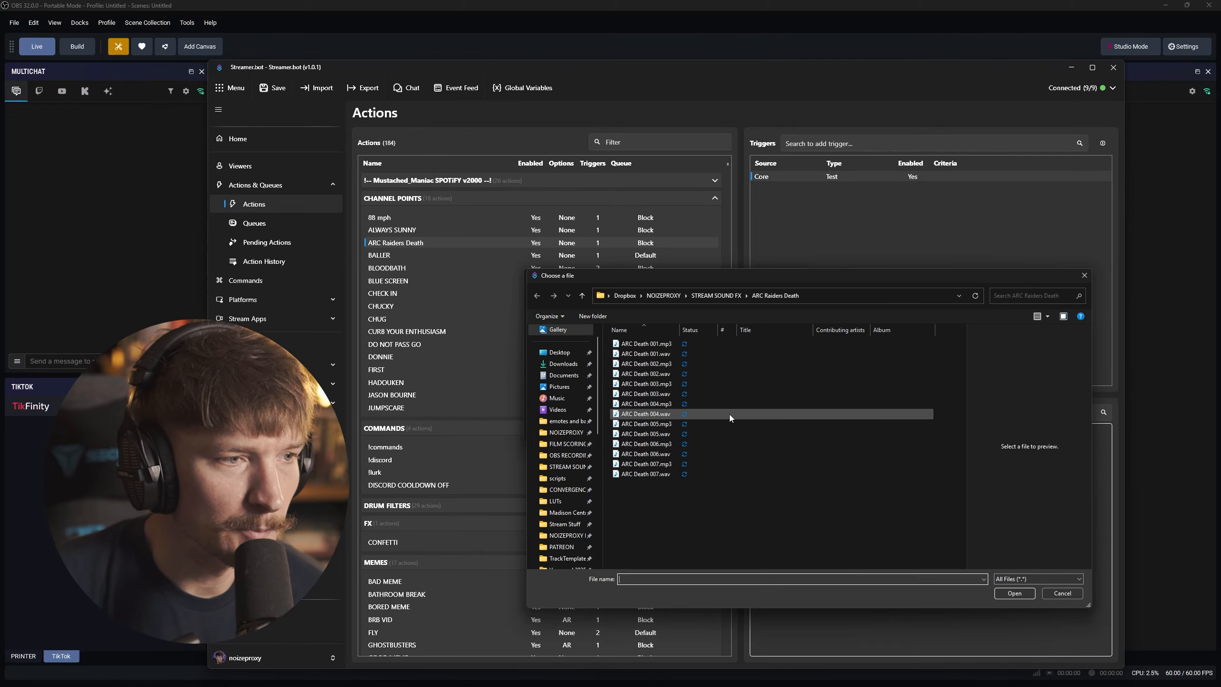
{"action": "left_click", "coordinate": [565, 454]}
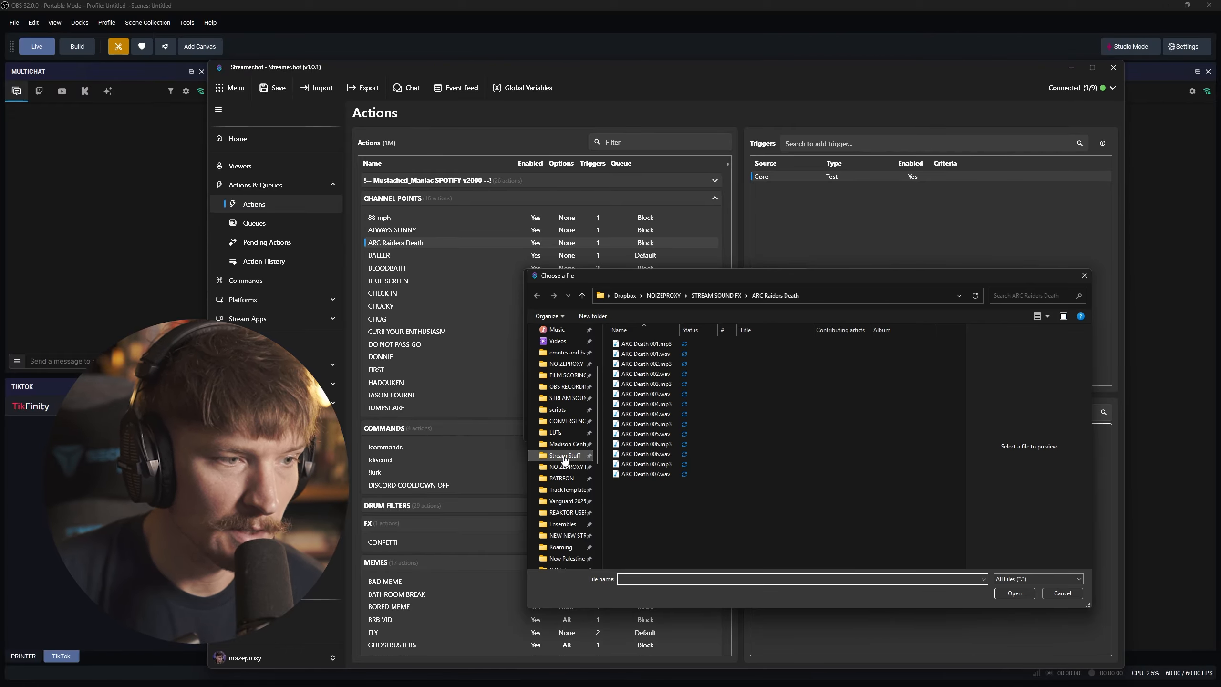
{"action": "left_click", "coordinate": [704, 393]}
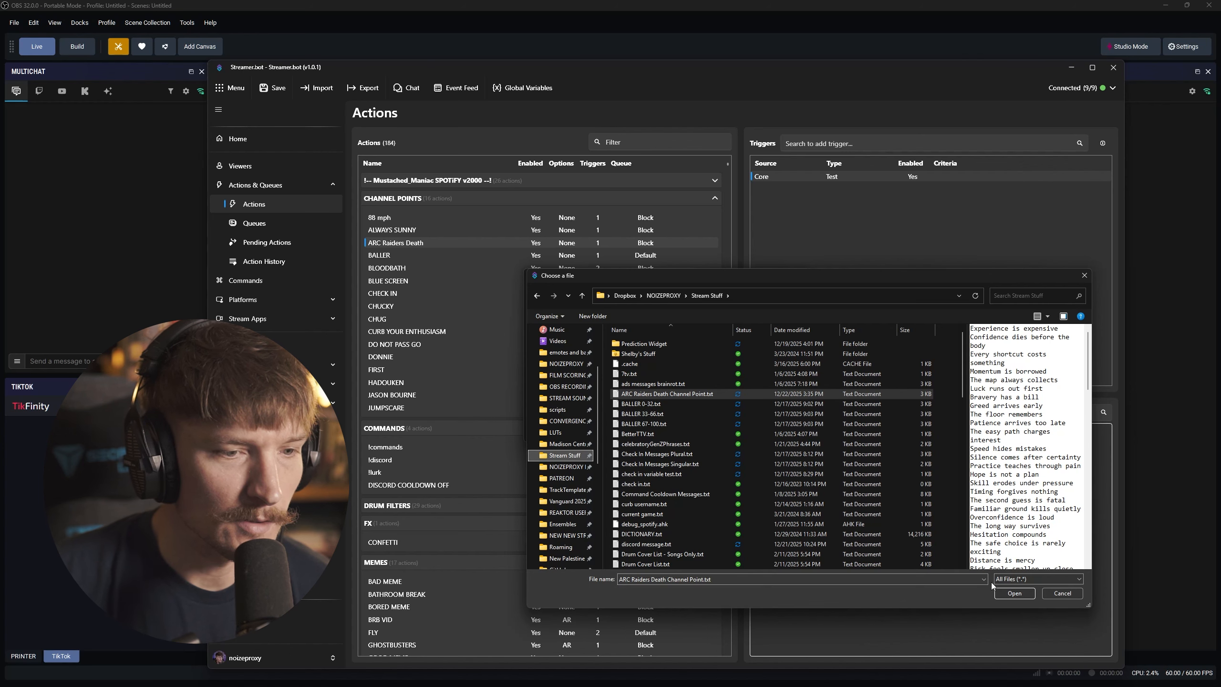
{"action": "left_click", "coordinate": [1015, 593]}
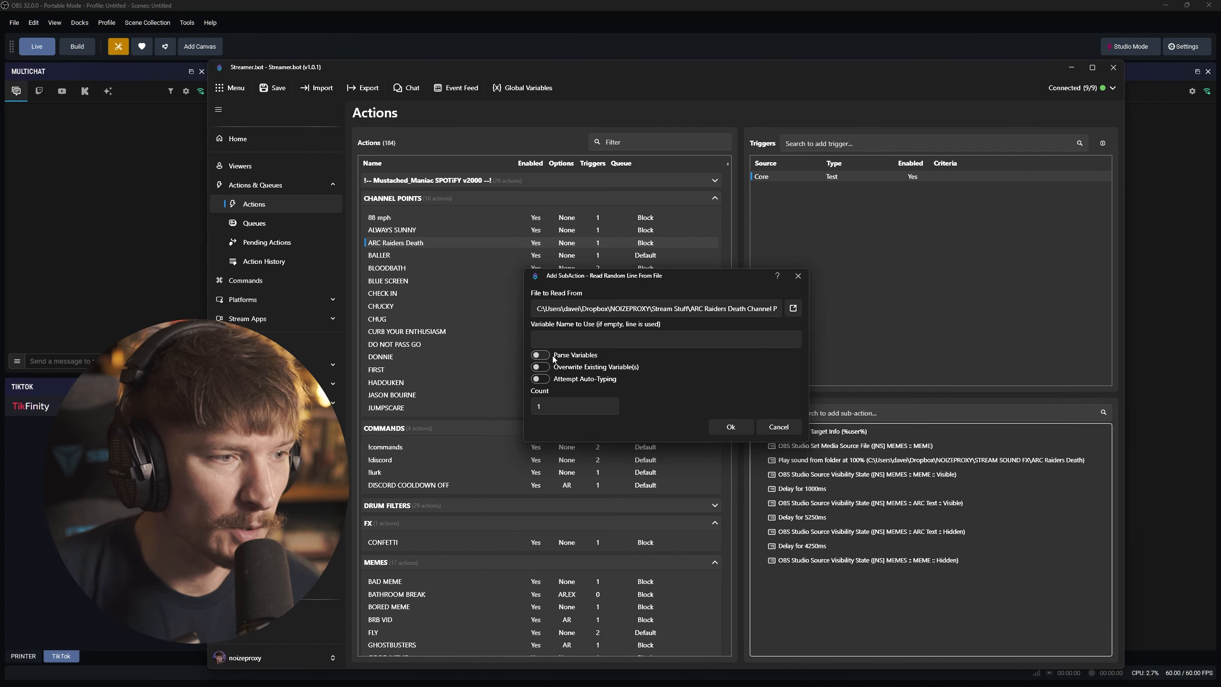
Step: Enable Parse Variables for the random-line sub-action, add it, and place it directly after Twitch Add Target Info
{"action": "left_click", "coordinate": [540, 355]}
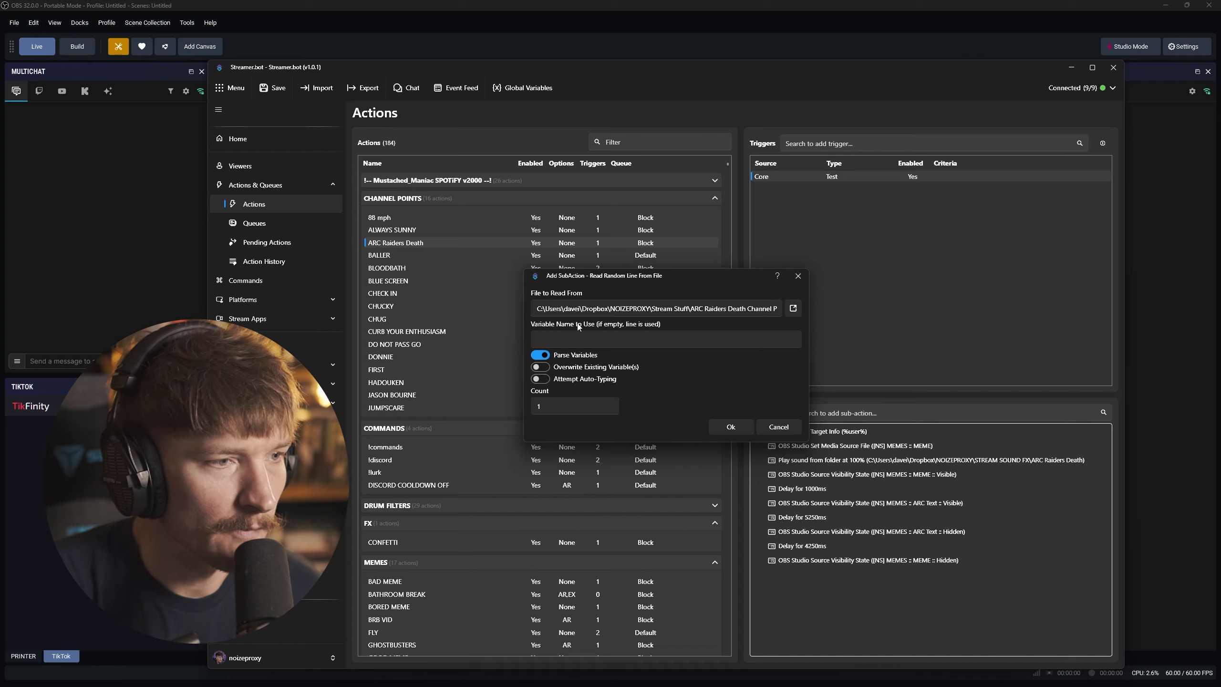
{"action": "left_click", "coordinate": [736, 430]}
{"action": "left_click_drag", "start_coordinate": [862, 576], "coordinate": [854, 438]}
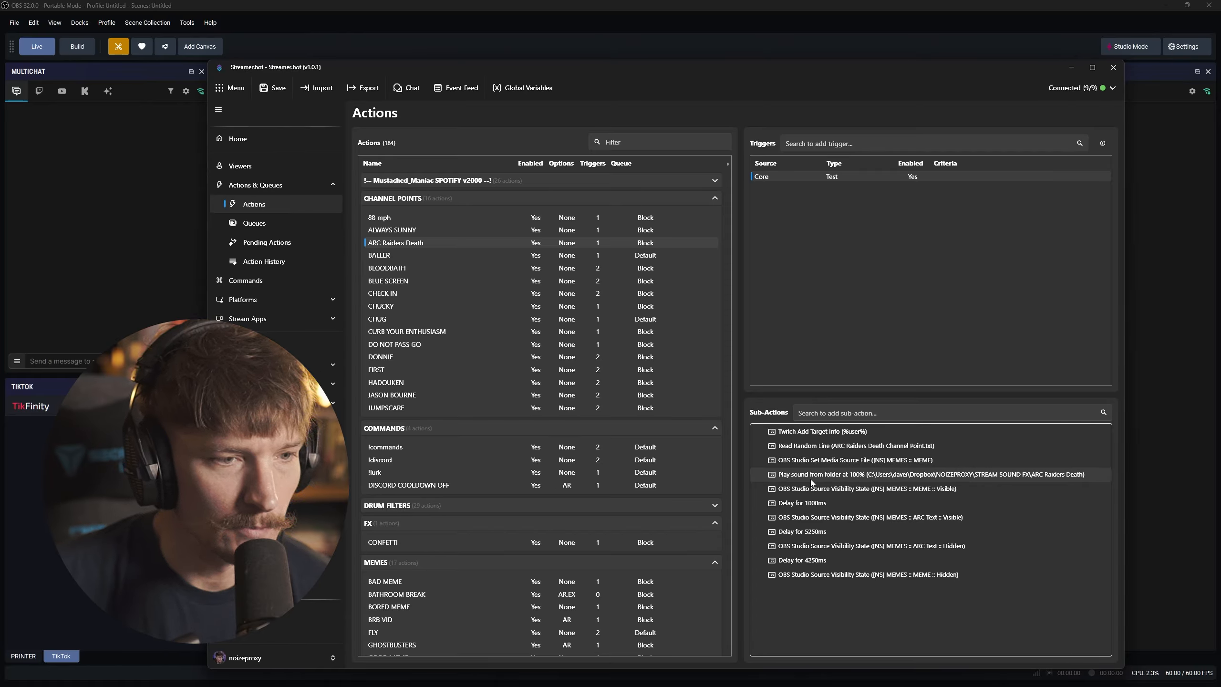
Step: Add an OBS Set GDI Text sub-action after the random-line read, targeting the ARC Text source in the [NS] MEMES scene
{"action": "right_click", "coordinate": [862, 445]}
{"action": "mouse_move", "coordinate": [918, 646]}
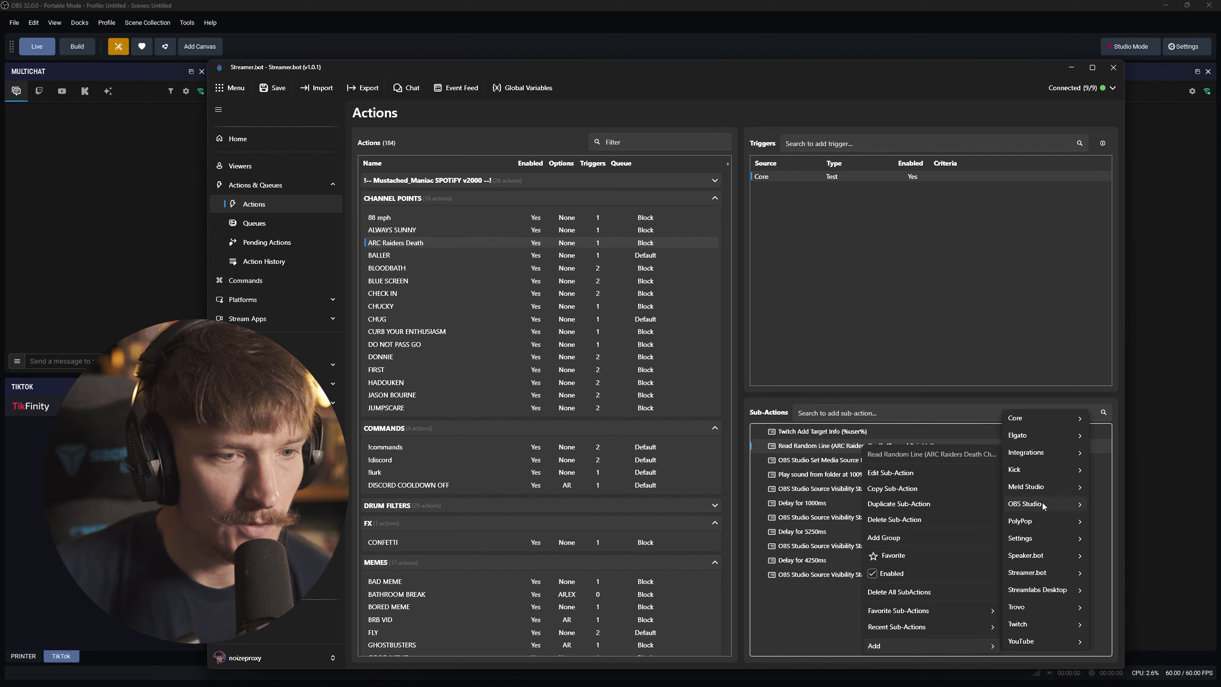
{"action": "mouse_move", "coordinate": [1041, 502]}
{"action": "mouse_move", "coordinate": [1137, 499]}
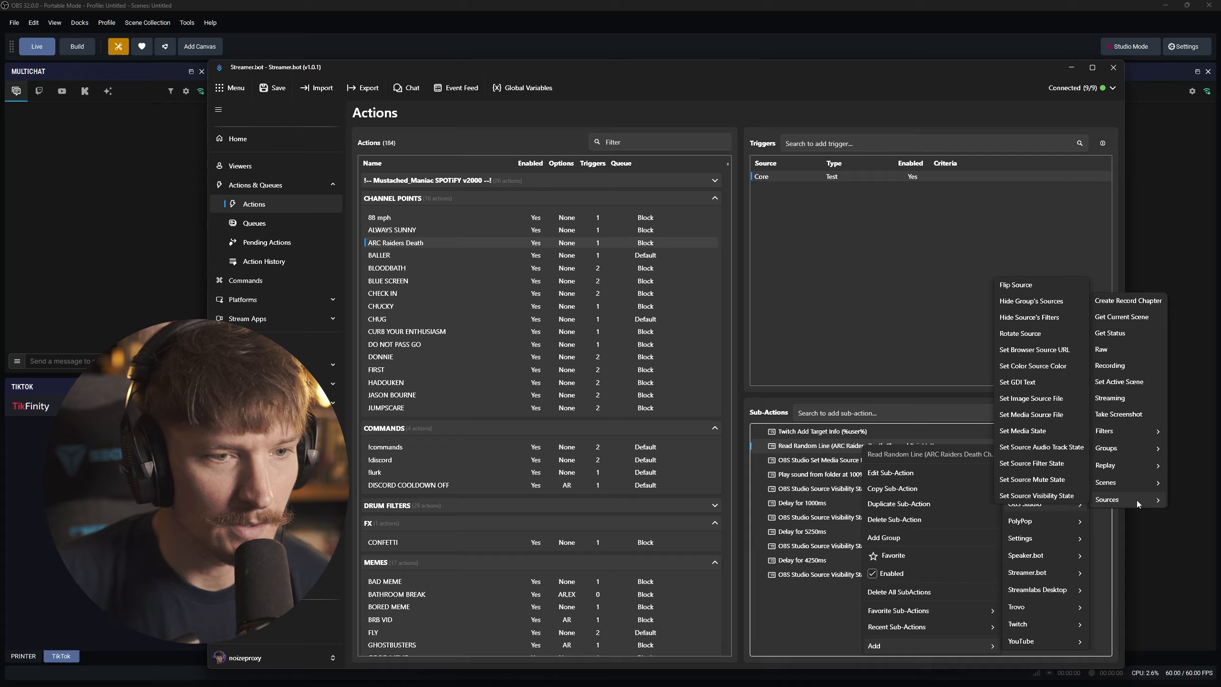
{"action": "left_click", "coordinate": [1017, 382]}
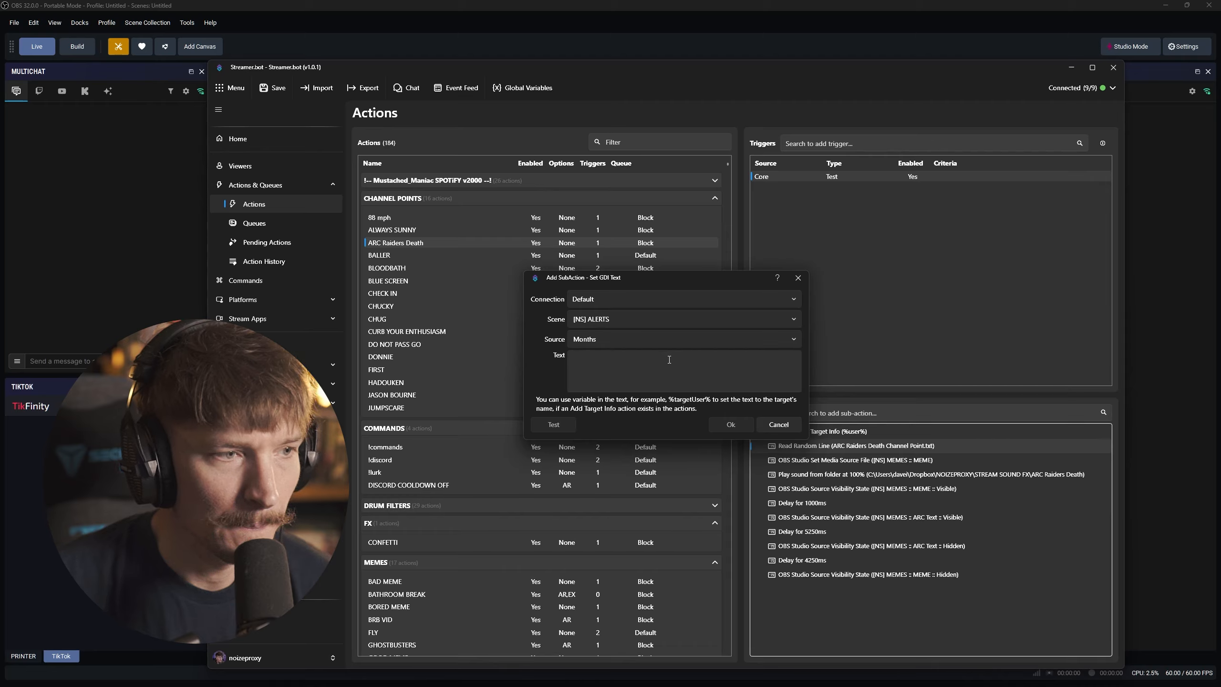
{"action": "left_click", "coordinate": [788, 327]}
{"action": "left_click", "coordinate": [705, 426]}
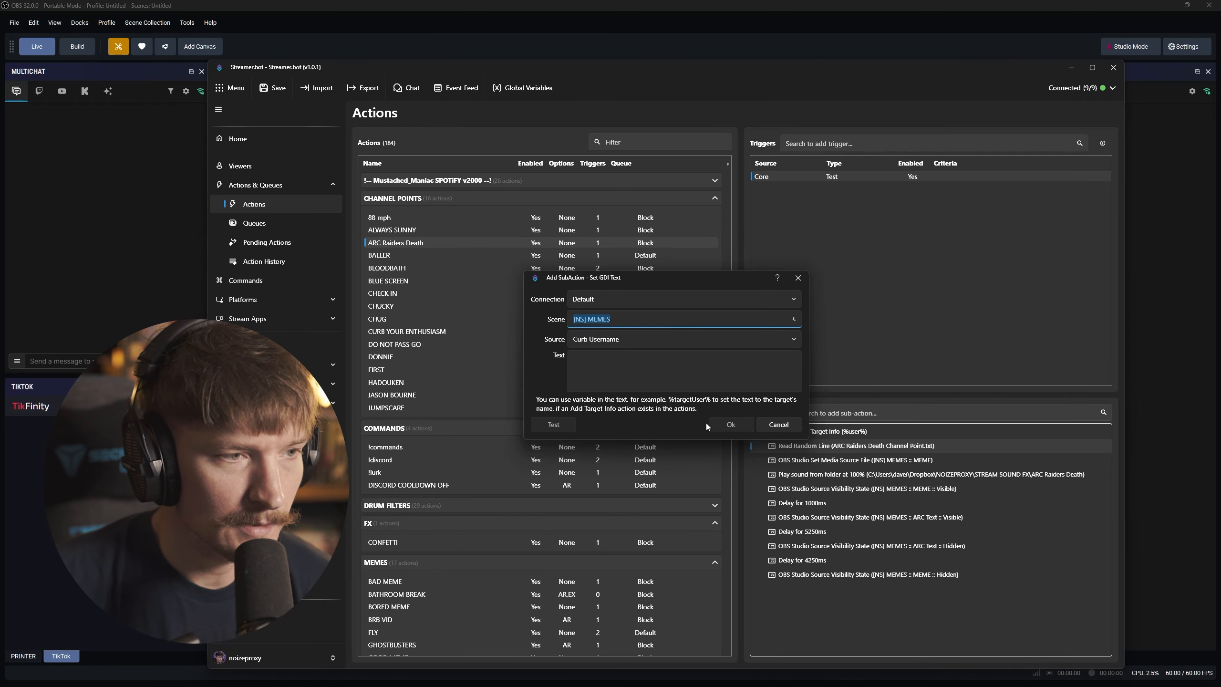
{"action": "left_click", "coordinate": [793, 339]}
{"action": "left_click", "coordinate": [610, 422]}
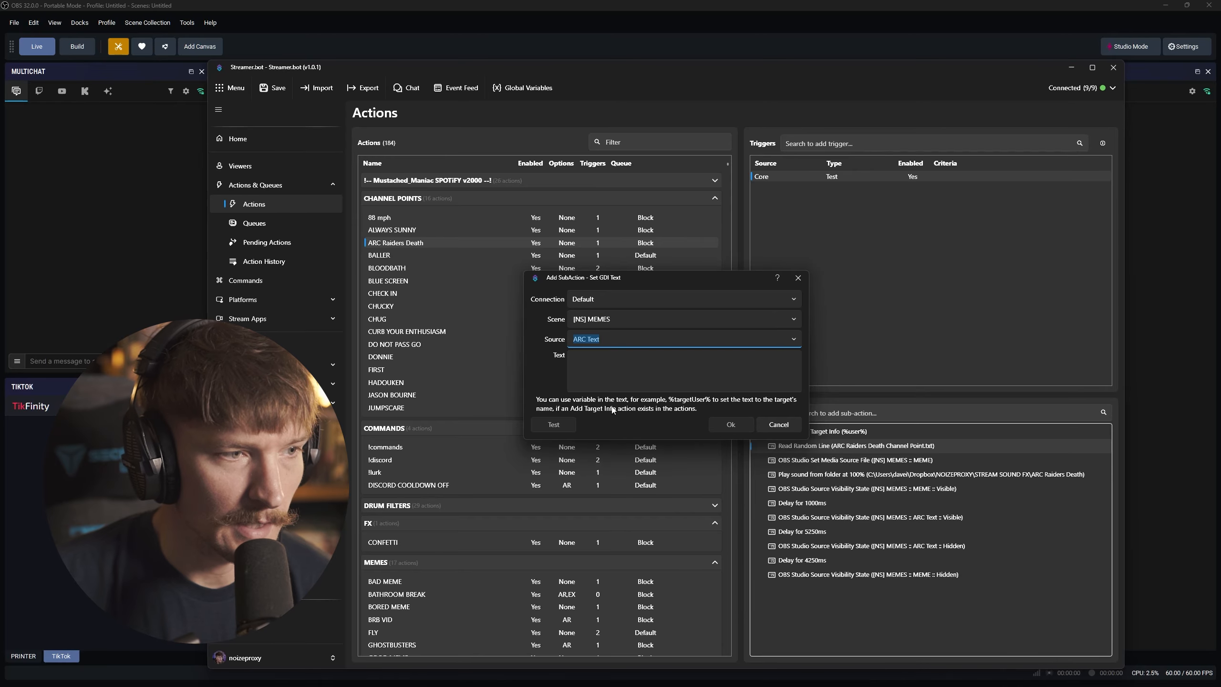
Step: Set the GDI text to %randomLine%, add the sub-action, and save the Streamer.bot settings
{"action": "left_click", "coordinate": [626, 360]}
{"action": "type", "text": "%randomLin"}
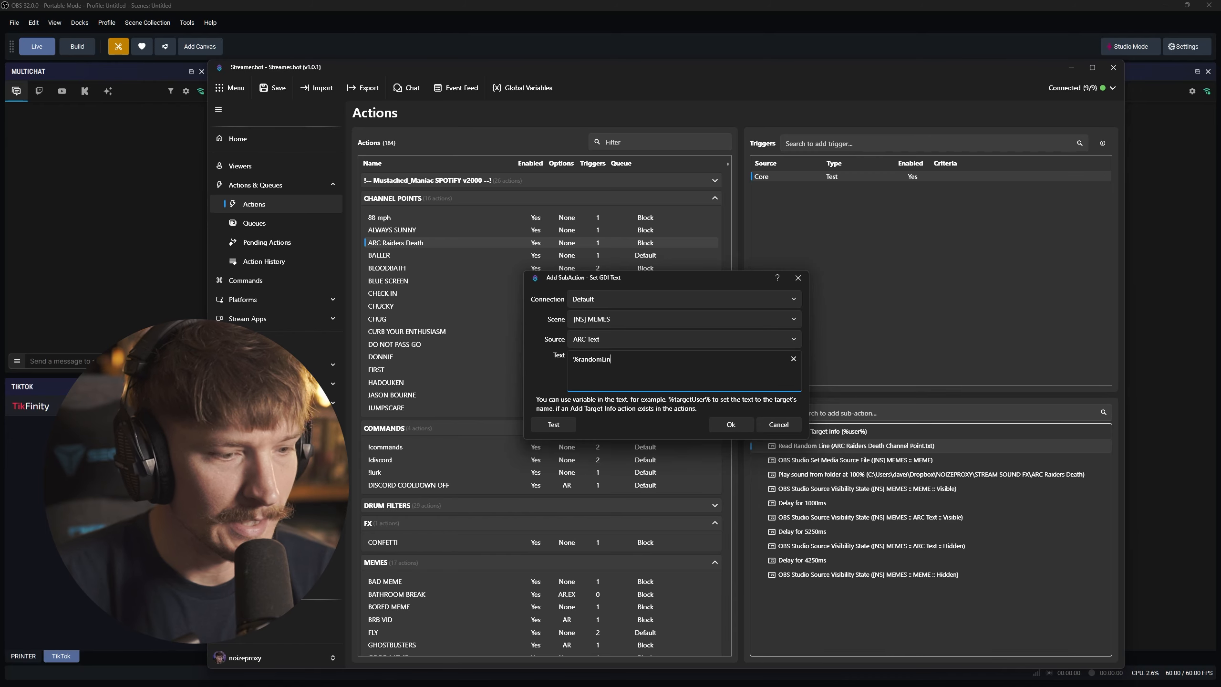
{"action": "type", "text": "e%"}
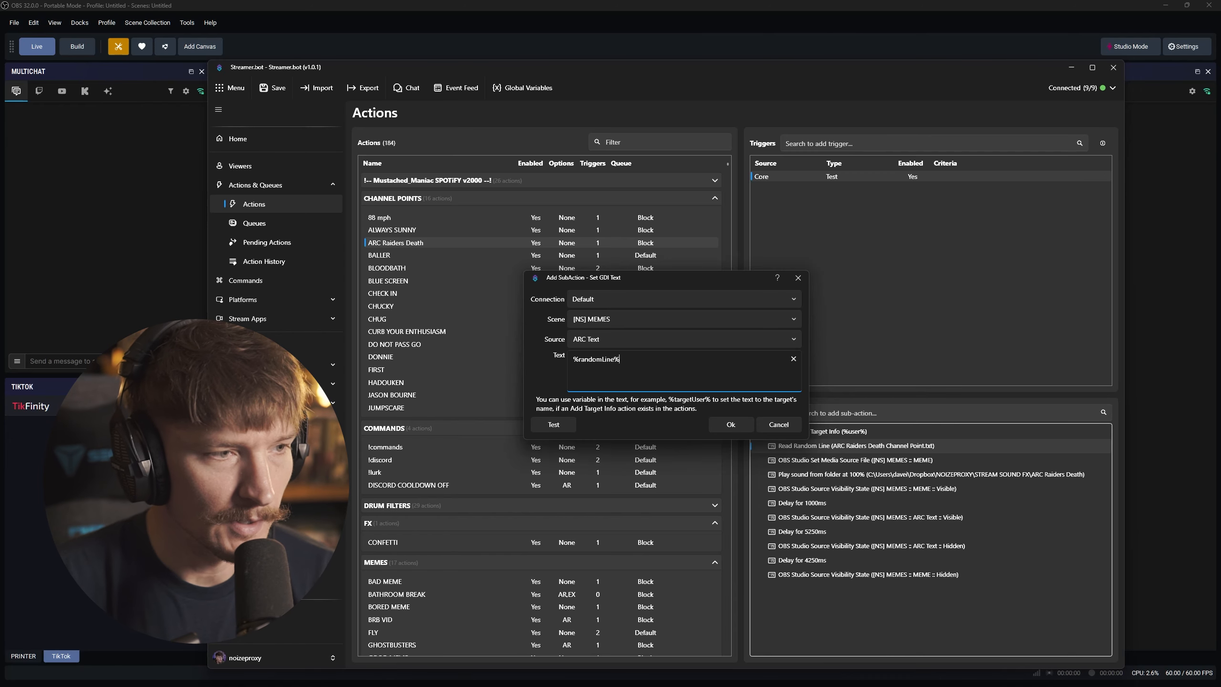
{"action": "left_click", "coordinate": [731, 424]}
{"action": "left_click", "coordinate": [273, 88]}
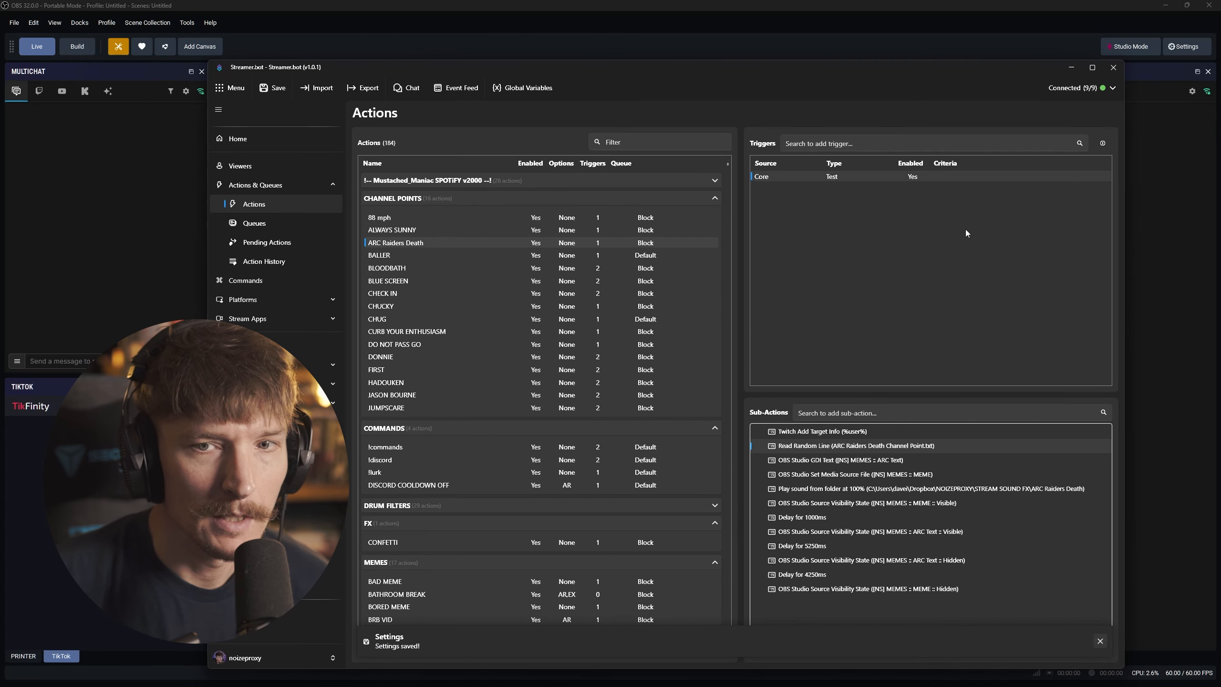
Step: Uncover the OBS preview to watch the alert play with its random quote, and deselect the ARC Text source
{"action": "left_click_drag", "start_coordinate": [907, 68], "coordinate": [1220, 164]}
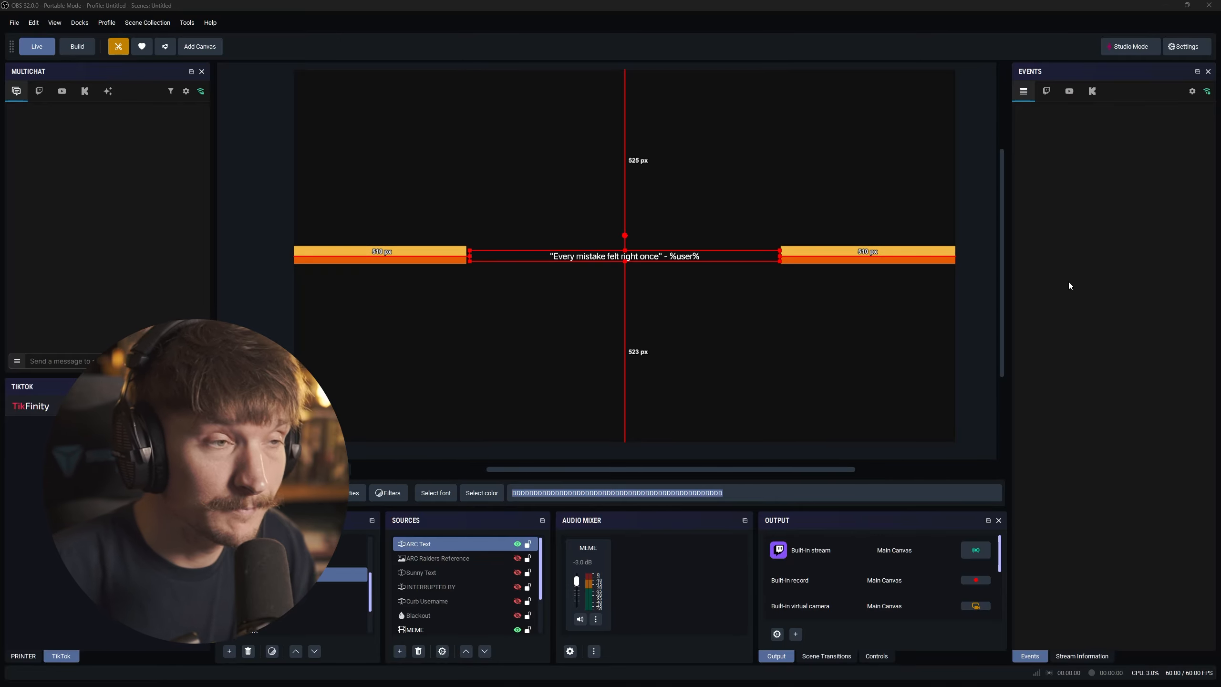
{"action": "left_click", "coordinate": [965, 308]}
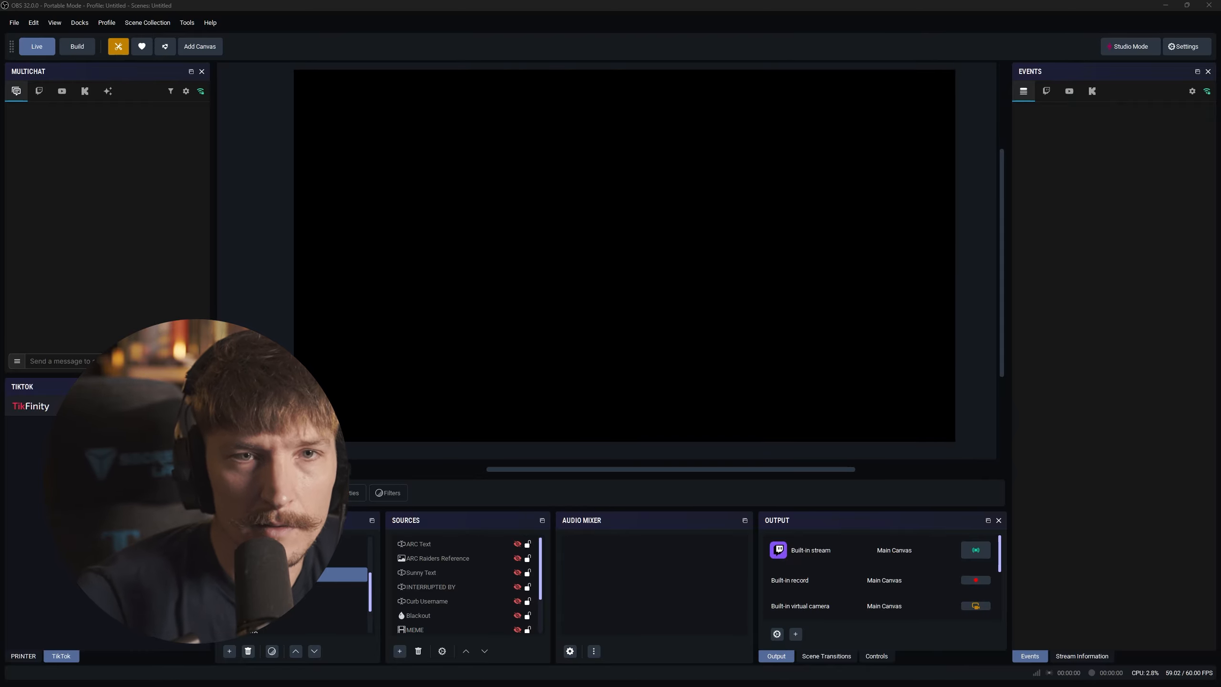
Step: Bring back the Streamer.bot window, add a Twitch Reward Redemption trigger to ARC Raiders Death, and start a new channel reward
{"action": "left_click_drag", "start_coordinate": [1220, 123], "coordinate": [677, 60]}
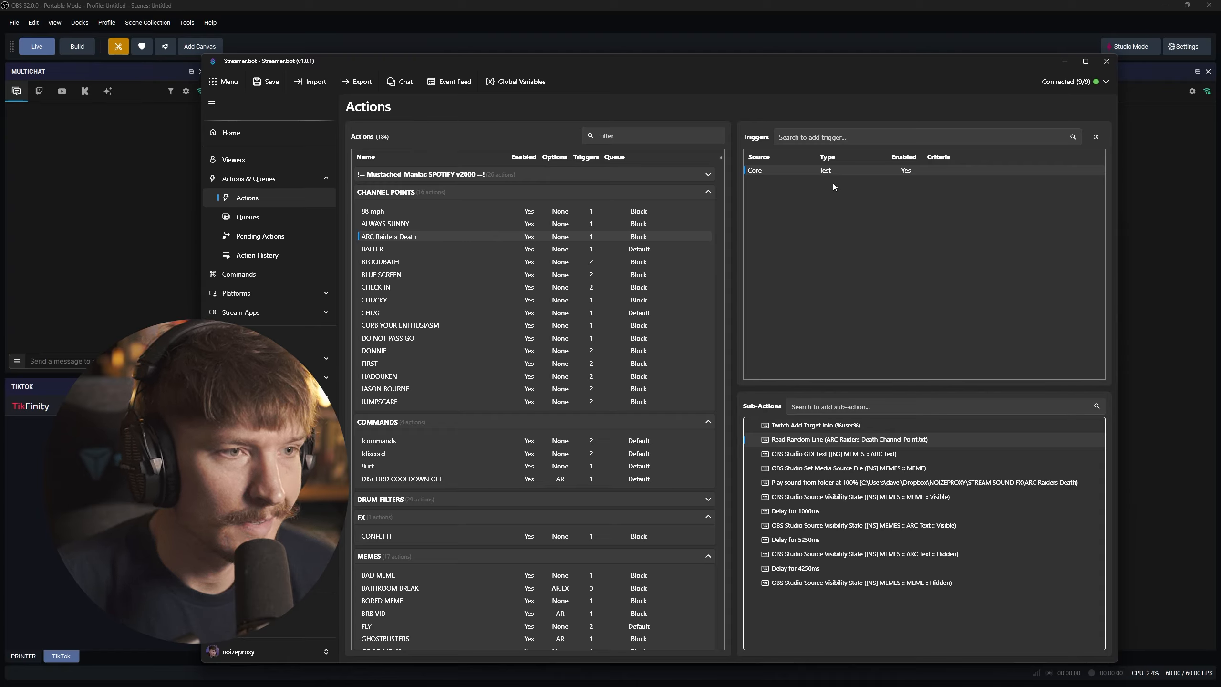
{"action": "right_click", "coordinate": [812, 207]}
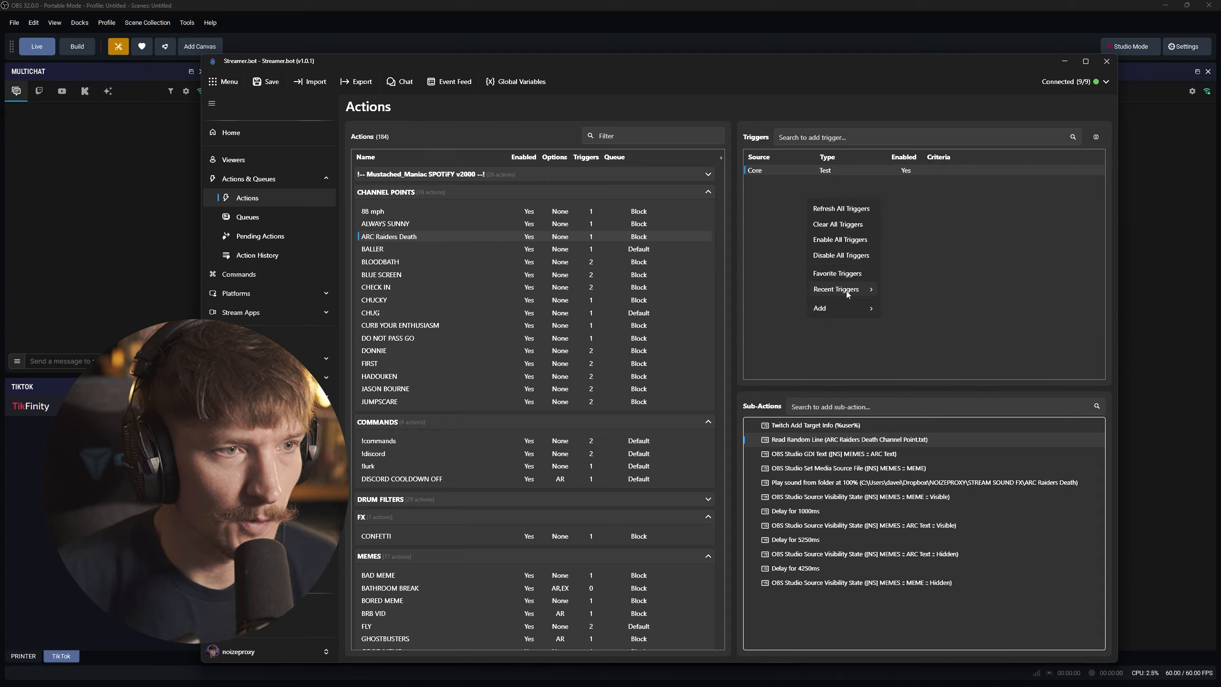
{"action": "mouse_move", "coordinate": [846, 291]}
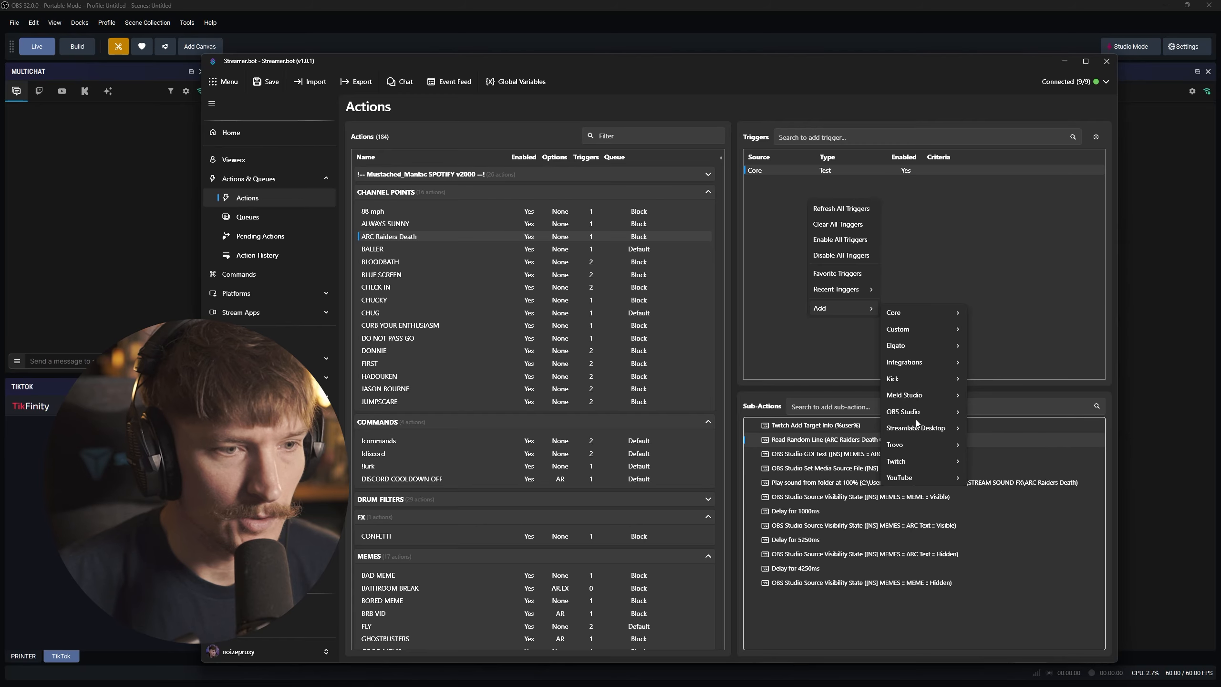
{"action": "mouse_move", "coordinate": [924, 462]}
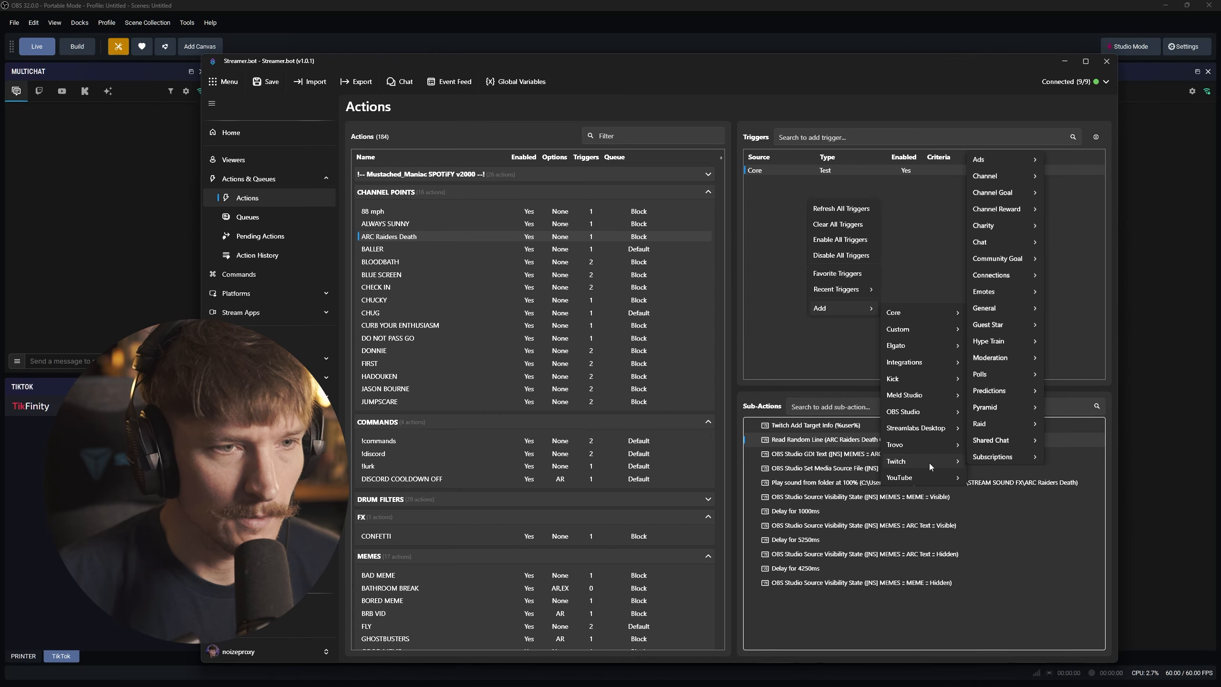
{"action": "mouse_move", "coordinate": [1006, 210]}
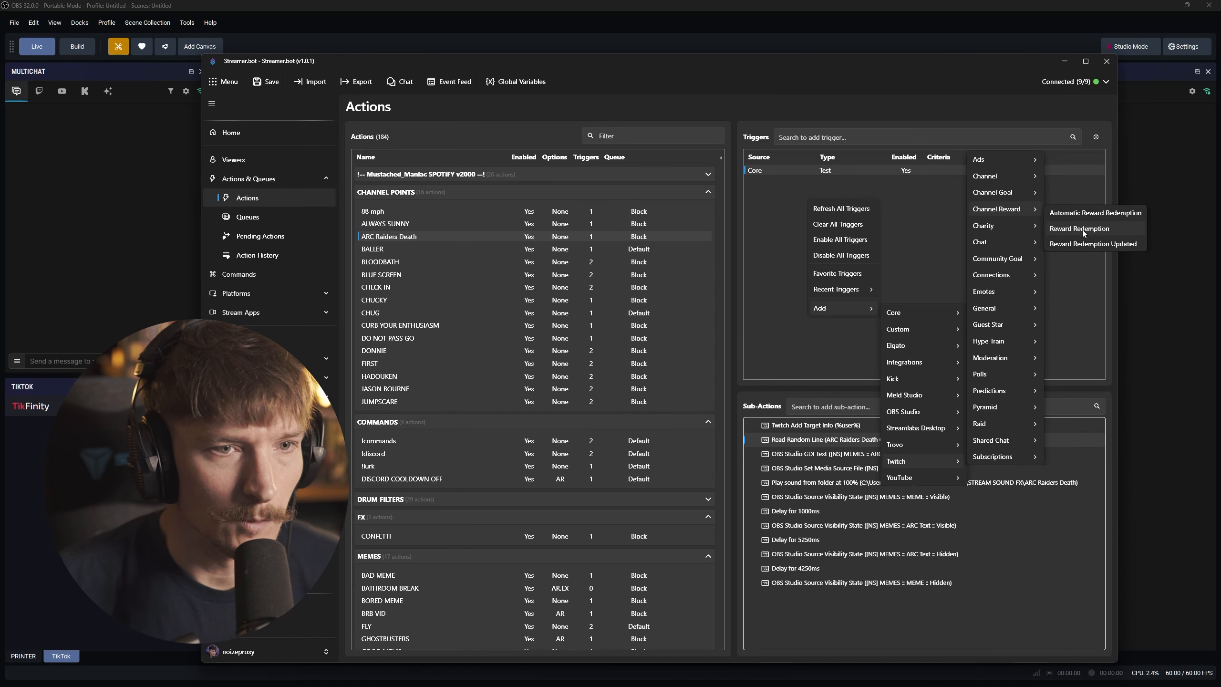
{"action": "left_click", "coordinate": [1082, 230]}
{"action": "left_click", "coordinate": [557, 367]}
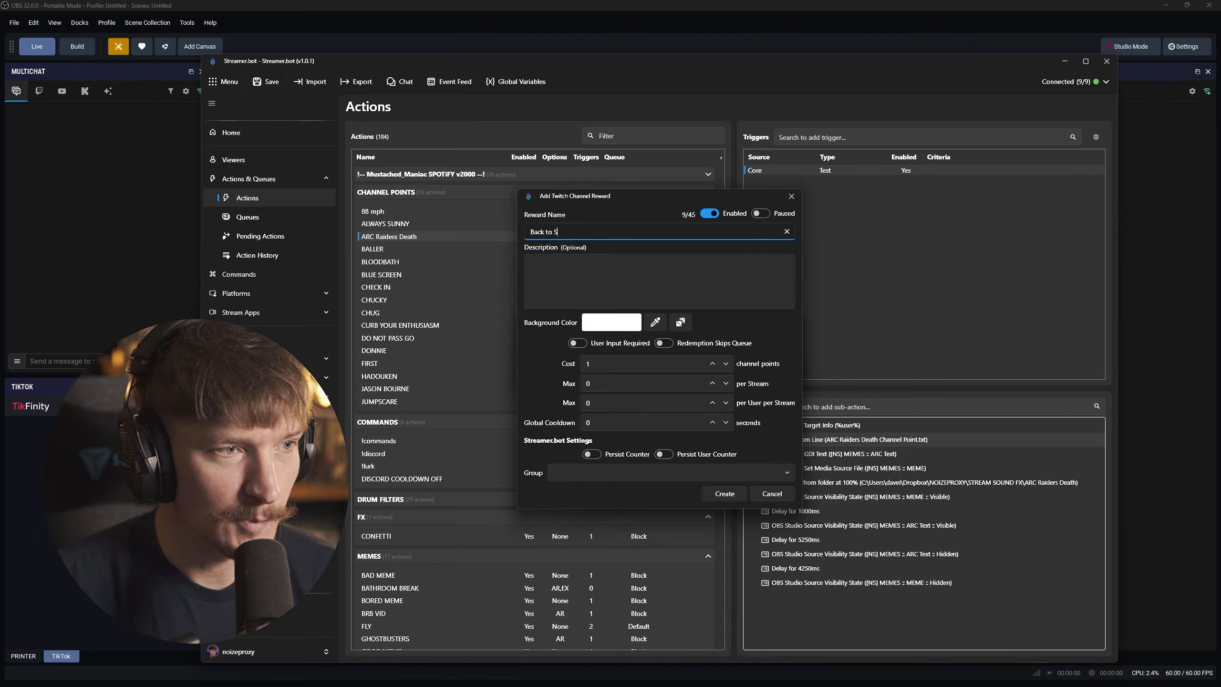
Step: Name the new channel reward BACK TO SPERANZA in all capitals
{"action": "type", "text": "Back to Speranza"}
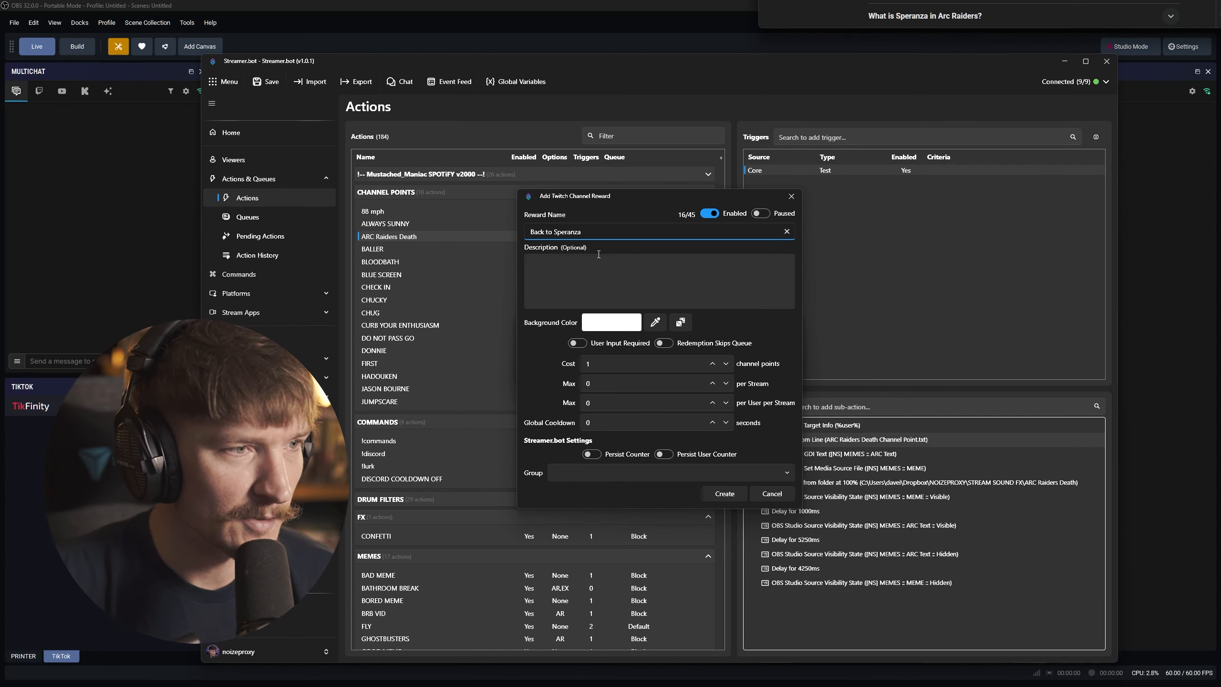
{"action": "left_click", "coordinate": [605, 274]}
{"action": "left_click_drag", "start_coordinate": [594, 233], "coordinate": [442, 226]}
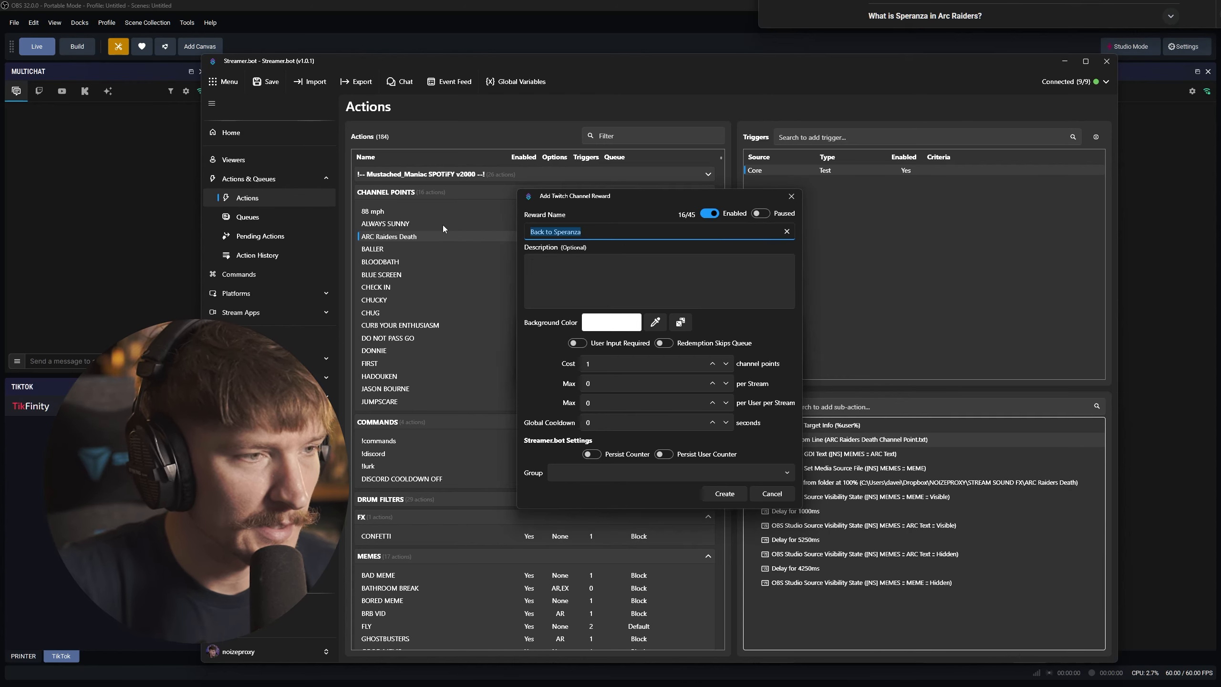
{"action": "type", "text": "BAC"}
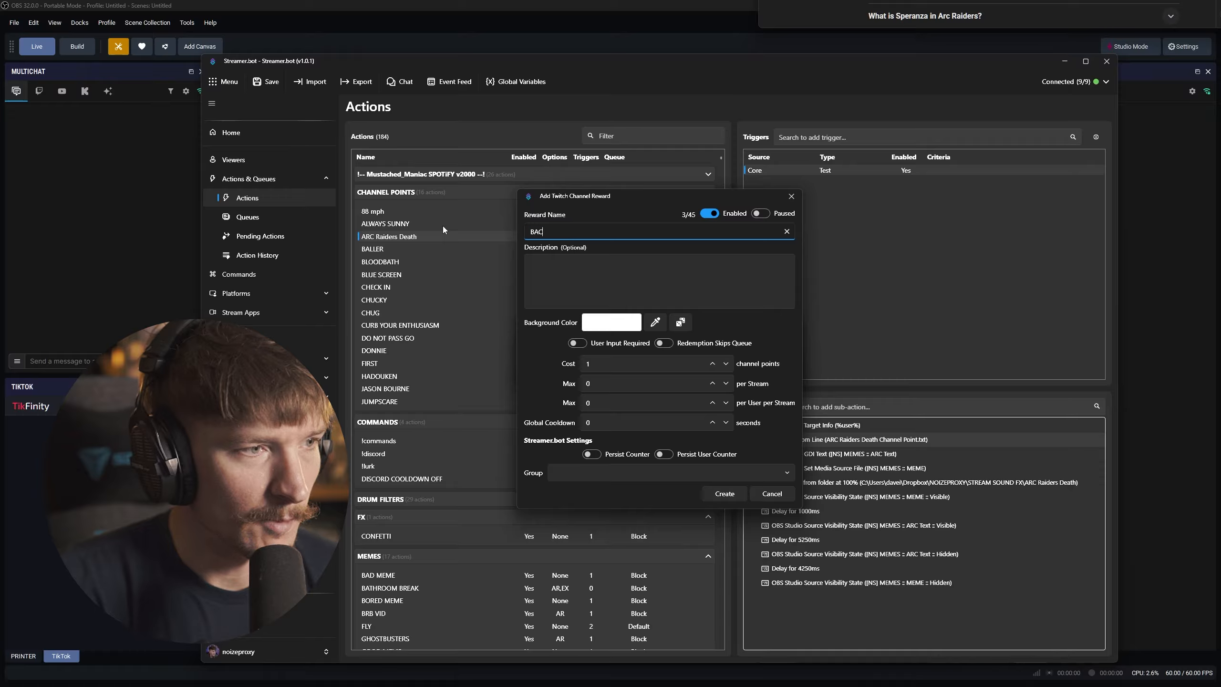
{"action": "type", "text": "K TO SPERANZA"}
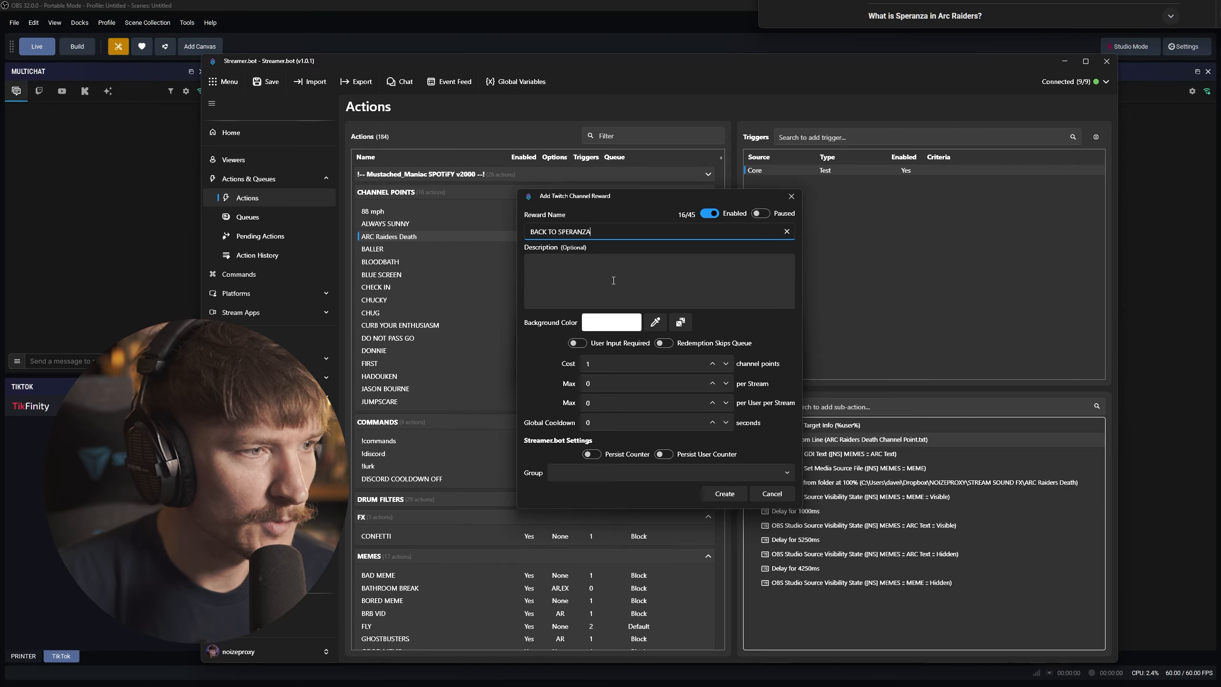
Step: Set the reward's background color to #1D1D1D
{"action": "left_click", "coordinate": [610, 323]}
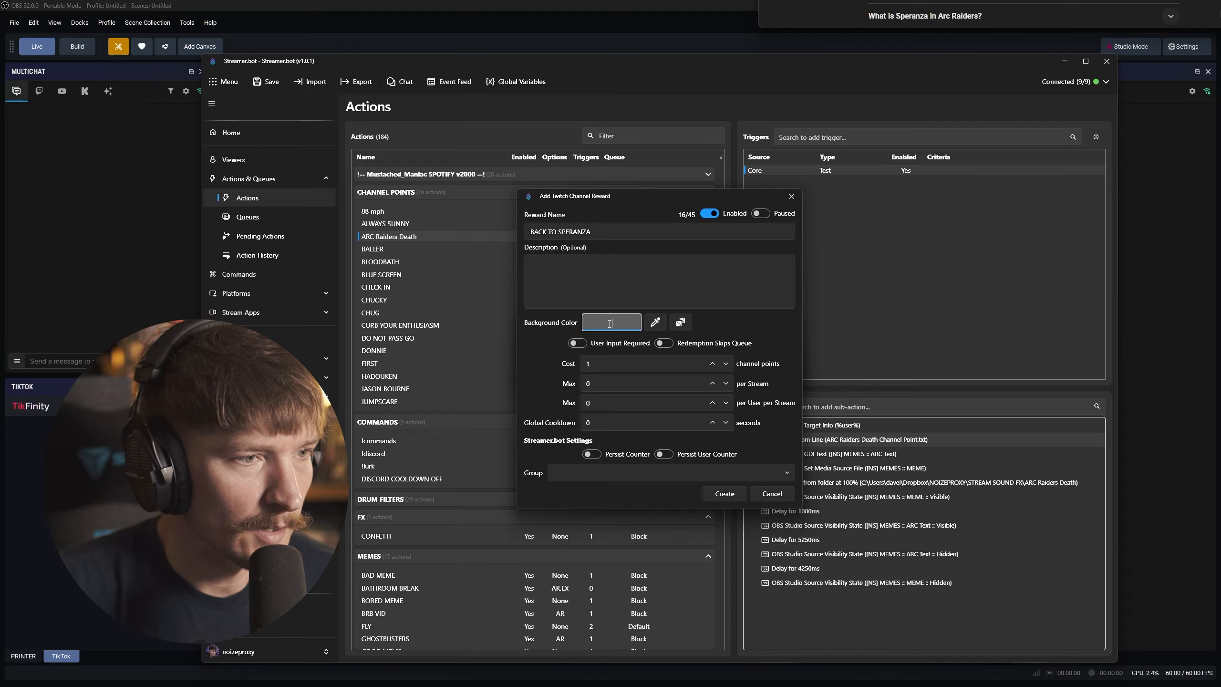
{"action": "type", "text": "#"}
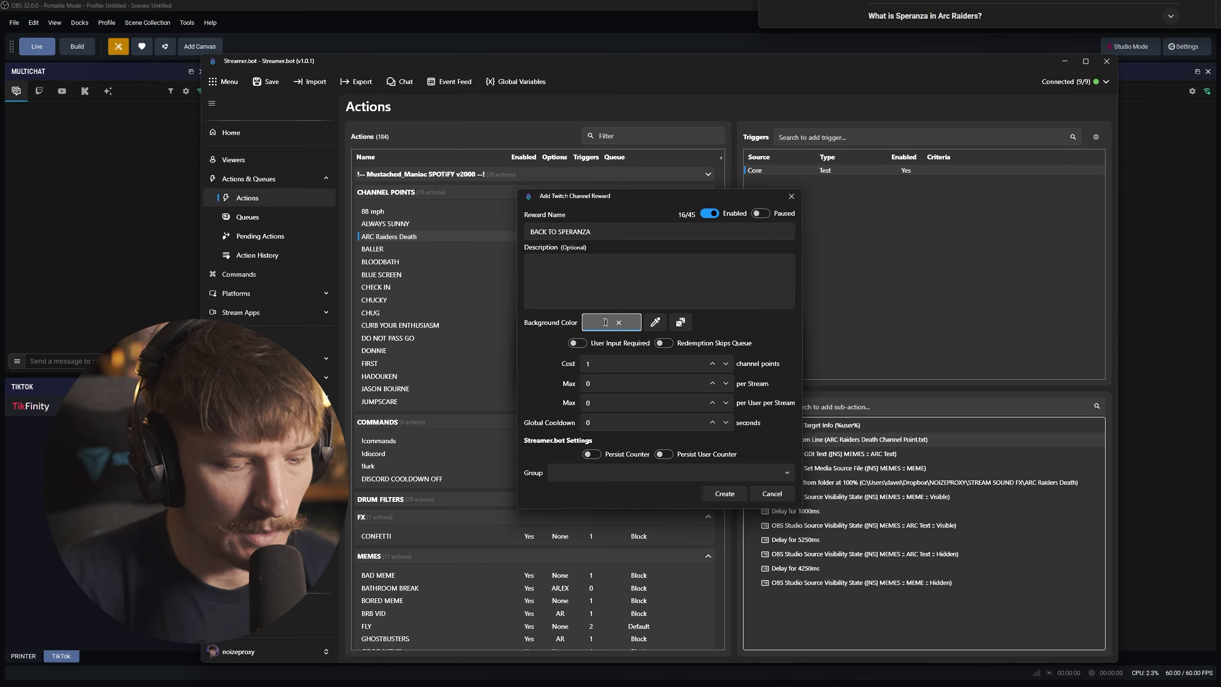
{"action": "type", "text": "1D1D1D"}
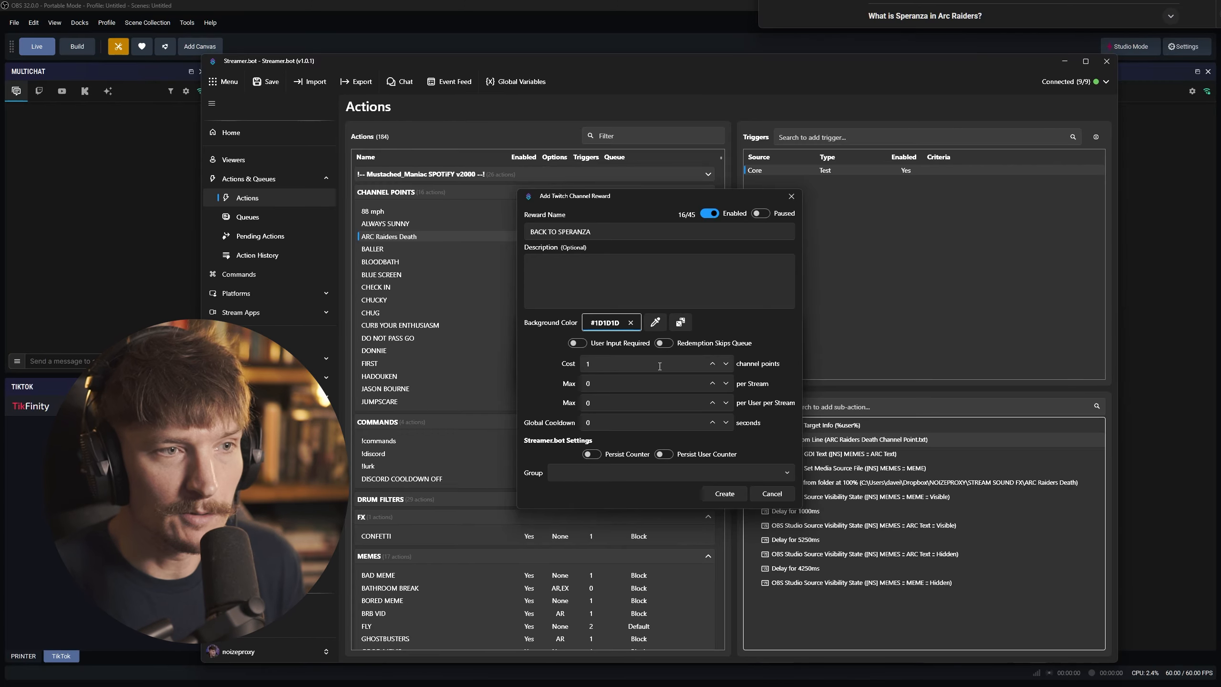
Step: Set the cost to 300 channel points and the global cooldown to 60 seconds, enable Persist User Counter, and create the reward
{"action": "left_click", "coordinate": [613, 367]}
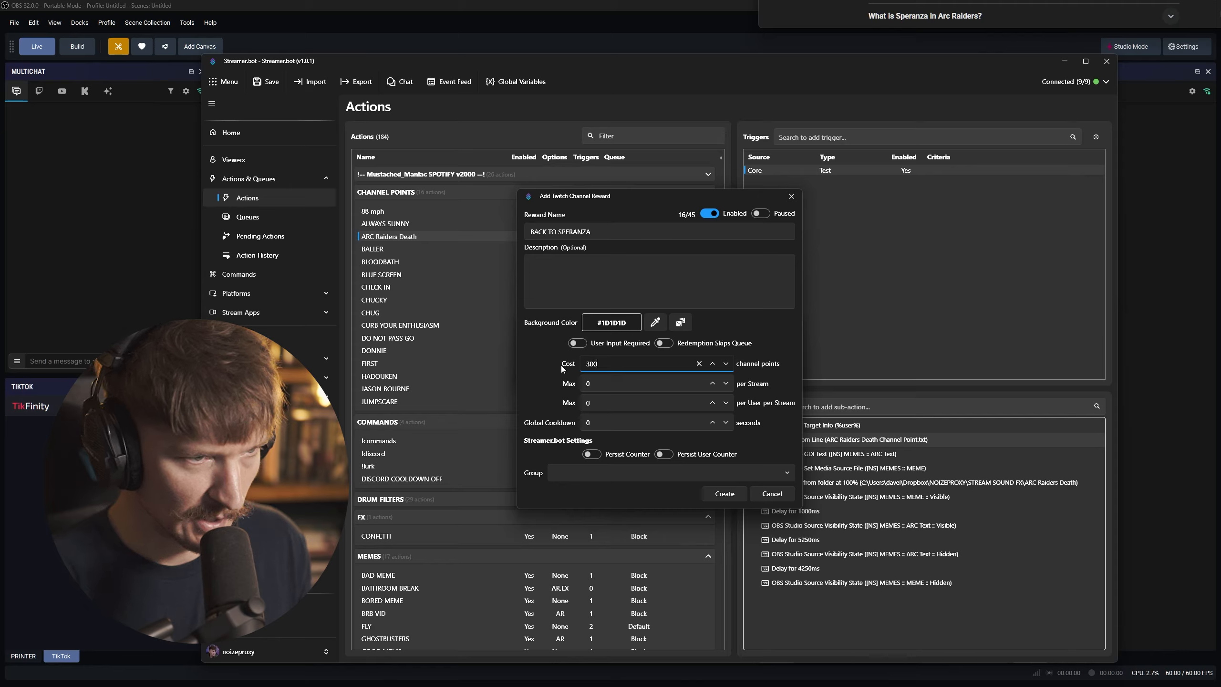
{"action": "left_click_drag", "start_coordinate": [607, 422], "coordinate": [557, 422]}
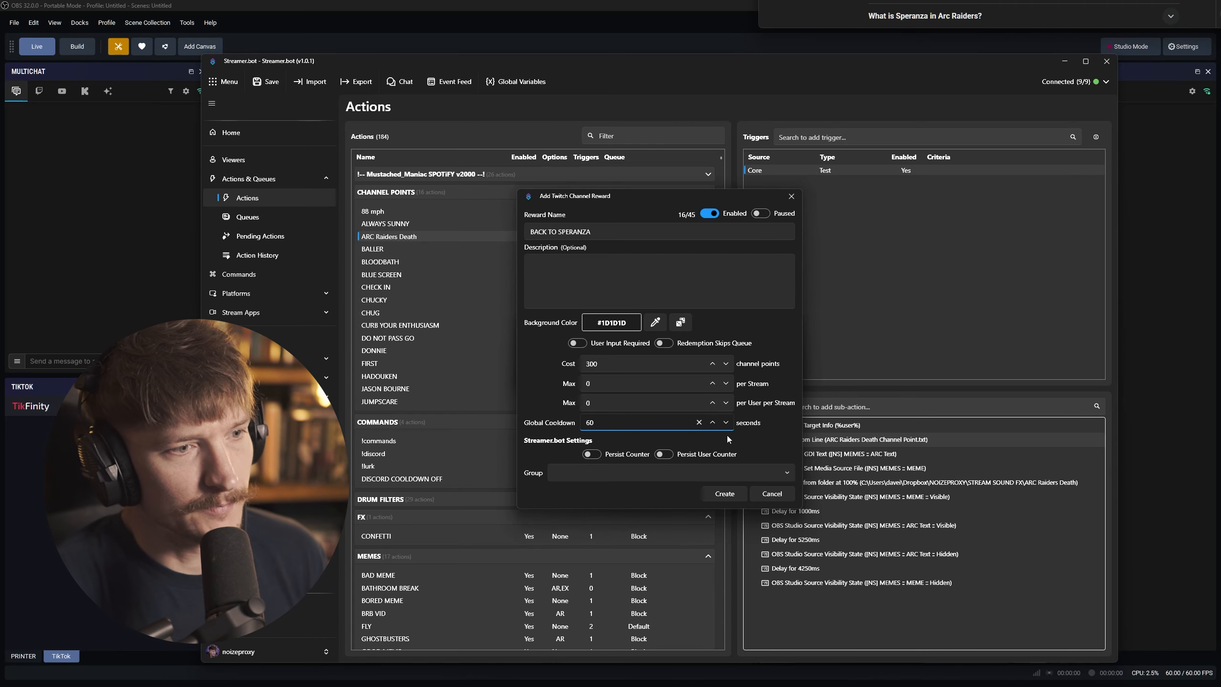
{"action": "left_click", "coordinate": [658, 456]}
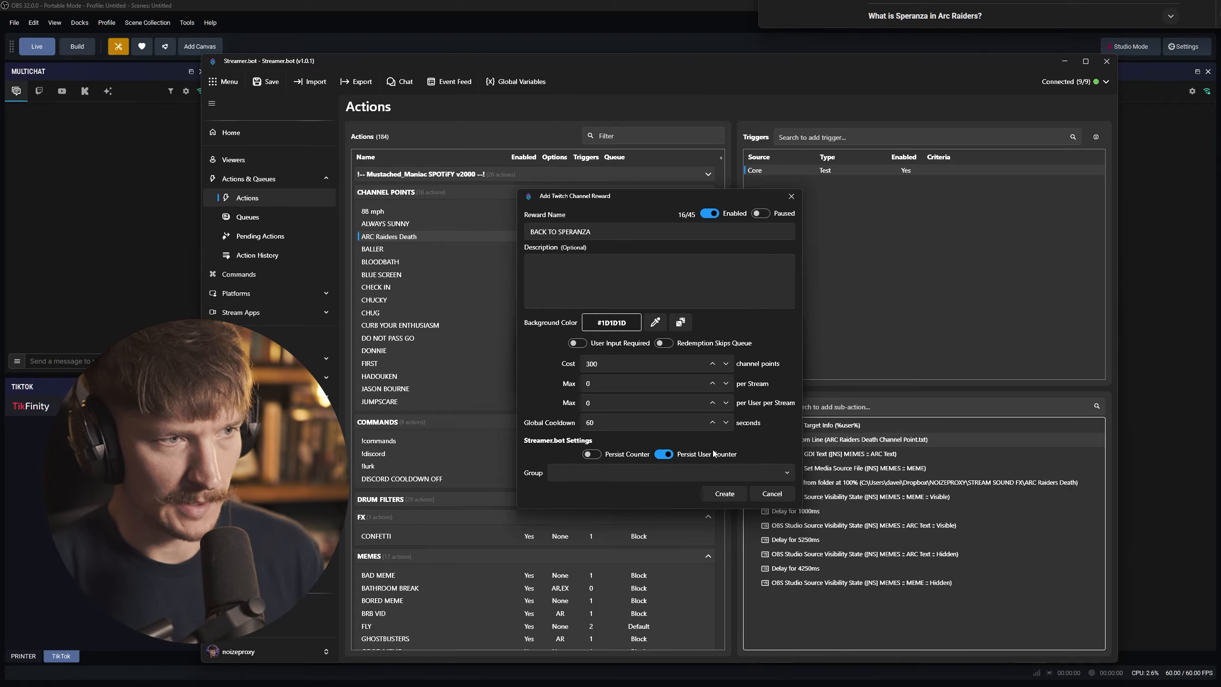
{"action": "left_click", "coordinate": [724, 493]}
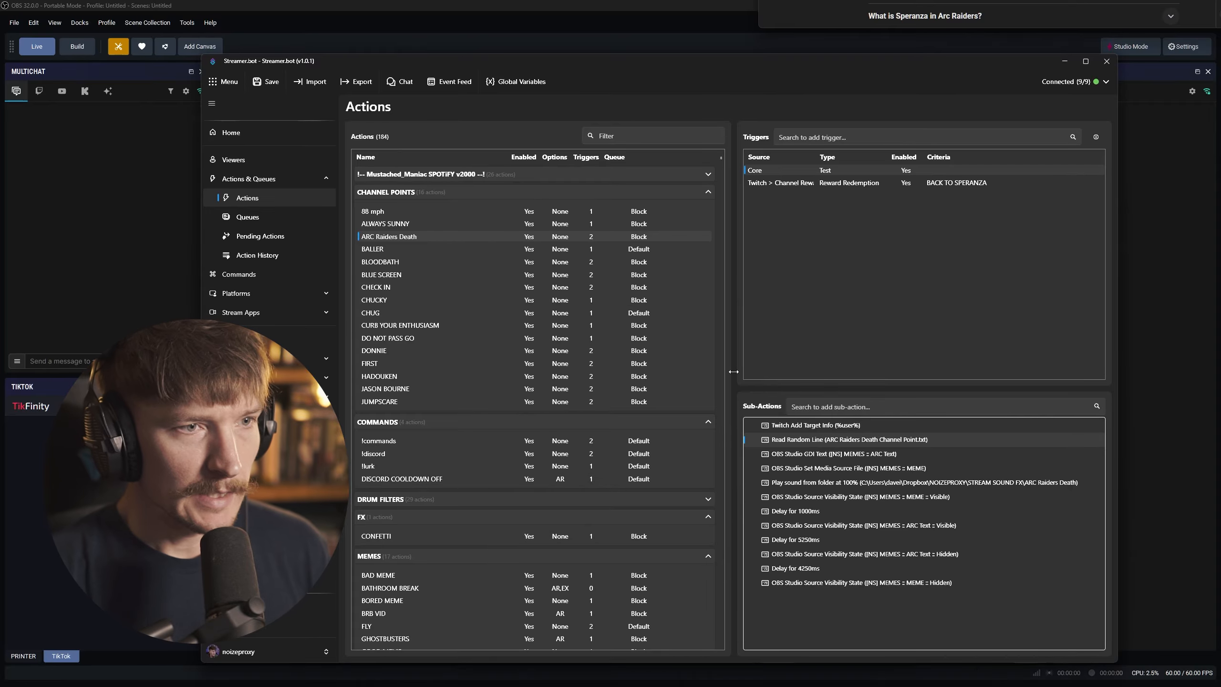
Step: Check the options of the BACK TO SPERANZA trigger and move the Streamer.bot window off the OBS preview
{"action": "right_click", "coordinate": [953, 183]}
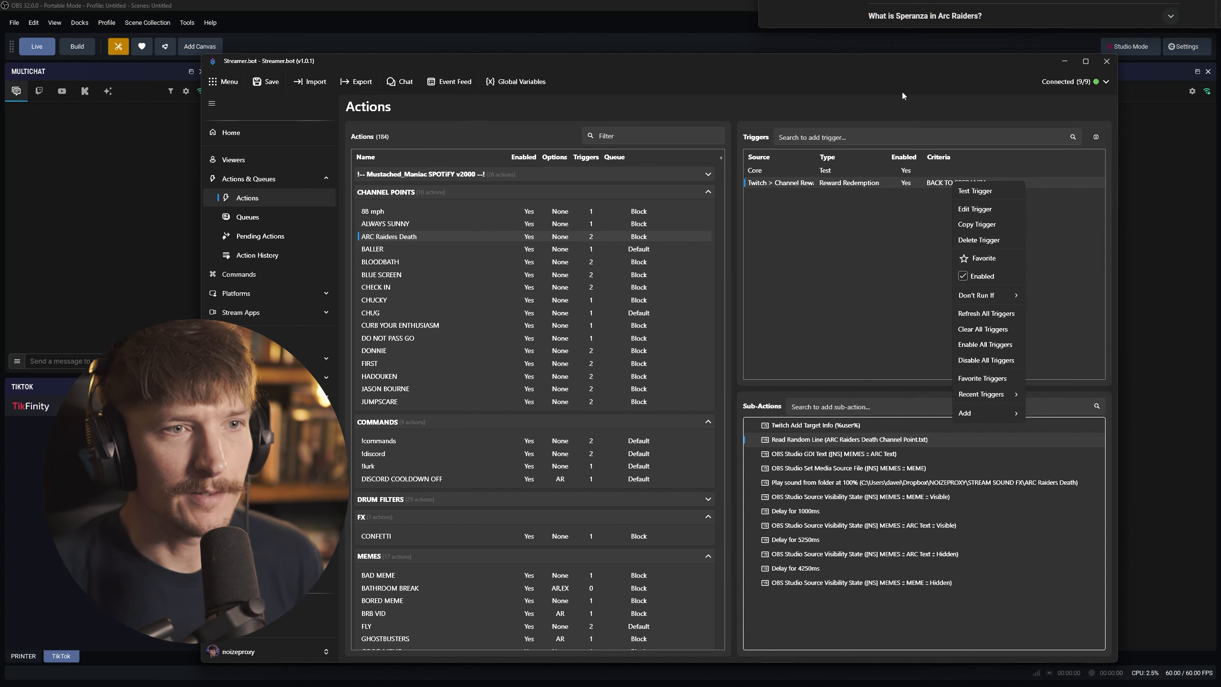
{"action": "left_click", "coordinate": [873, 241]}
{"action": "left_click_drag", "start_coordinate": [808, 62], "coordinate": [1220, 66]}
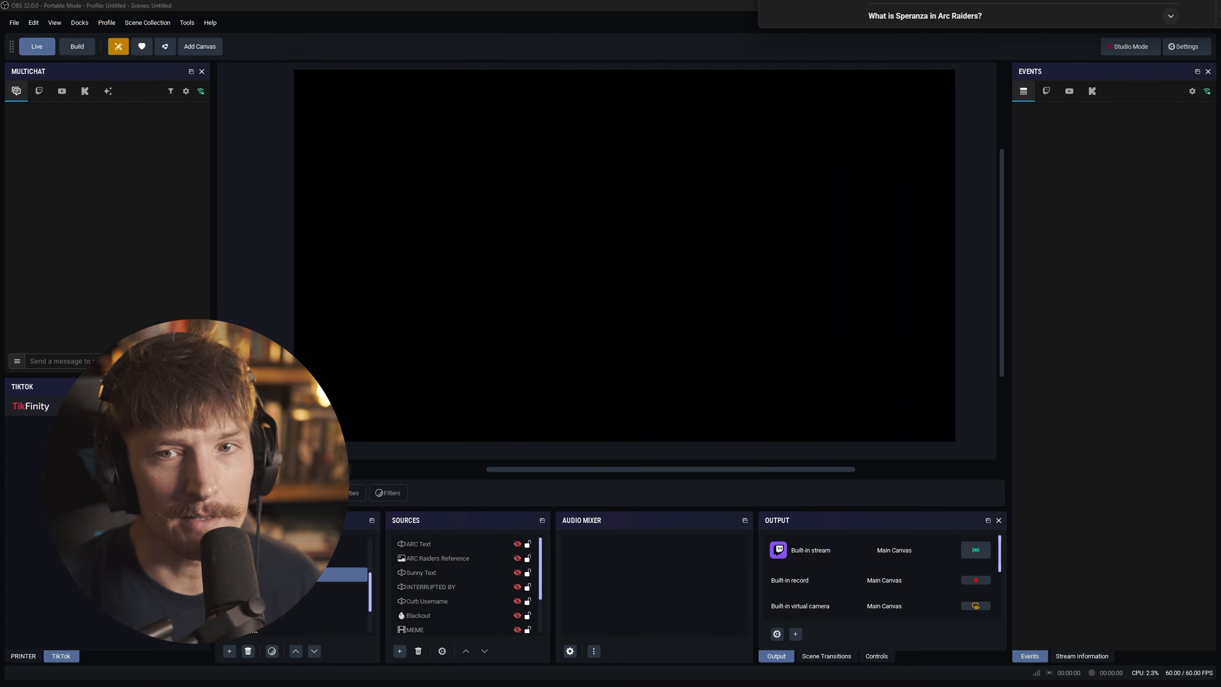